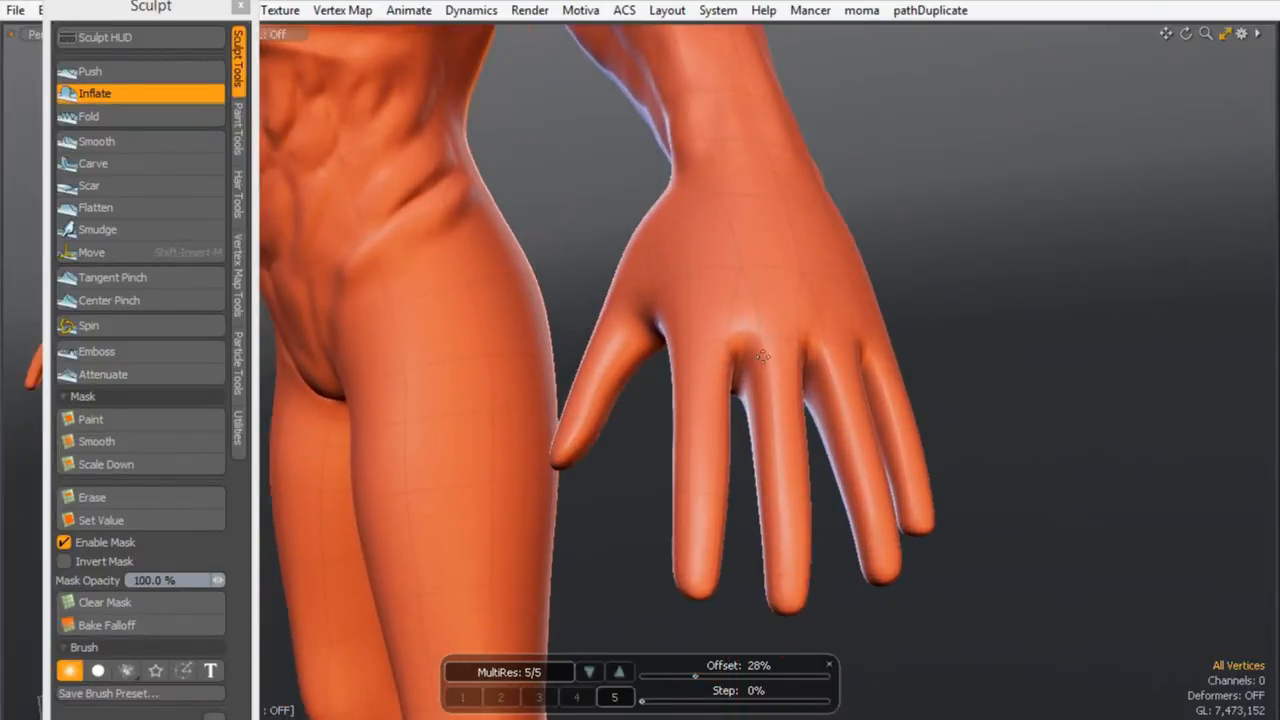
- Close the floating sculpt tool palette and restore the full sculpting layout around the maximized viewport
{"action": "left_click", "coordinate": [236, 6]}
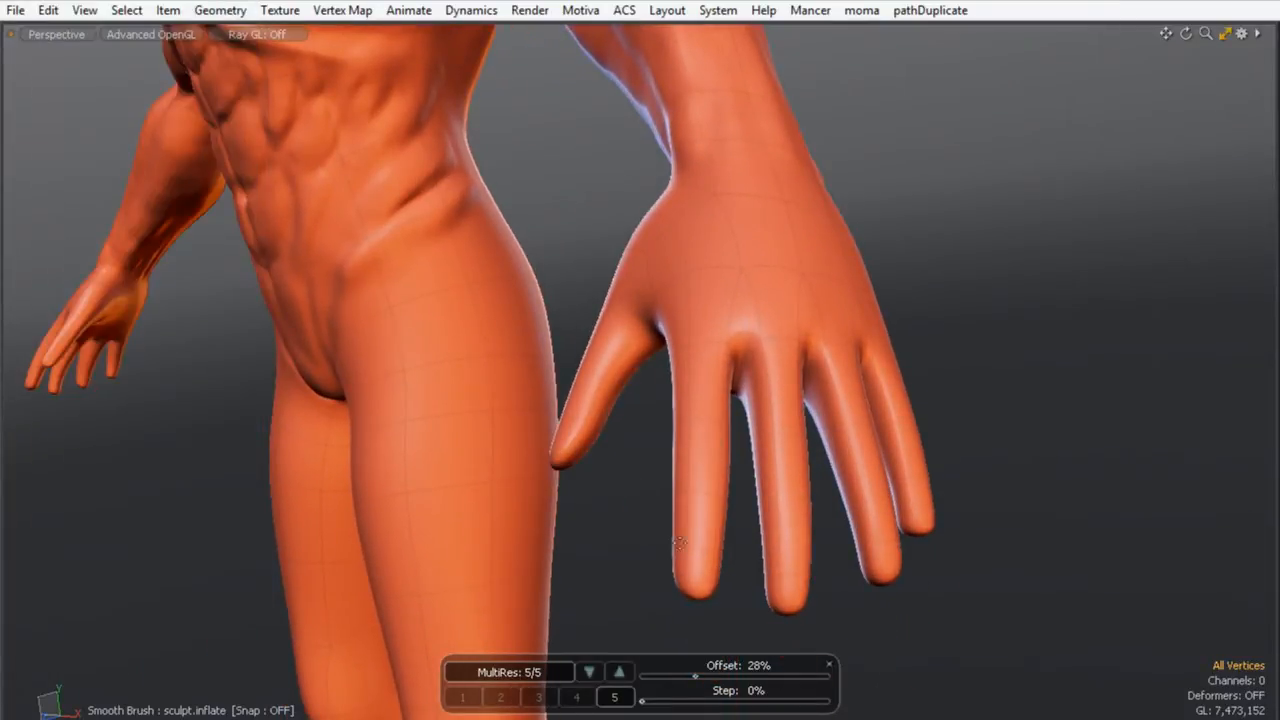
{"action": "key", "text": "KP_0"}
{"action": "left_click_drag", "start_coordinate": [649, 426], "coordinate": [632, 371], "text": "alt+shift"}
- Try selecting the end polygons of the thumb and fingers and growing the selection three times
{"action": "left_click", "coordinate": [384, 38]}
{"action": "left_click", "coordinate": [485, 396]}
{"action": "left_click", "coordinate": [505, 400], "text": "shift"}
{"action": "left_click_drag", "start_coordinate": [490, 357], "coordinate": [518, 347], "text": "shift"}
{"action": "left_click", "coordinate": [607, 459]}
{"action": "left_click", "coordinate": [478, 429], "text": "shift"}
{"action": "key", "text": "shift+Up"}
{"action": "key", "text": "shift+Up"}
{"action": "key", "text": "shift+Up"}
- Select the end polygons of the thumb and all four fingers, grow the selection over the fingertips, and frame them
{"action": "left_click_drag", "start_coordinate": [434, 298], "coordinate": [622, 268], "text": "alt"}
{"action": "left_click", "coordinate": [525, 260]}
{"action": "left_click_drag", "start_coordinate": [743, 332], "coordinate": [748, 339], "text": "shift"}
{"action": "left_click_drag", "start_coordinate": [748, 339], "coordinate": [680, 312], "text": "alt"}
{"action": "left_click_drag", "start_coordinate": [571, 268], "coordinate": [574, 281], "text": "shift"}
{"action": "left_click_drag", "start_coordinate": [690, 259], "coordinate": [692, 272], "text": "shift"}
{"action": "left_click_drag", "start_coordinate": [600, 295], "coordinate": [468, 310], "text": "alt"}
{"action": "key", "text": "shift+Up"}
{"action": "key", "text": "shift+Up"}
{"action": "key", "text": "shift+Up"}
{"action": "key", "text": "shift+a"}
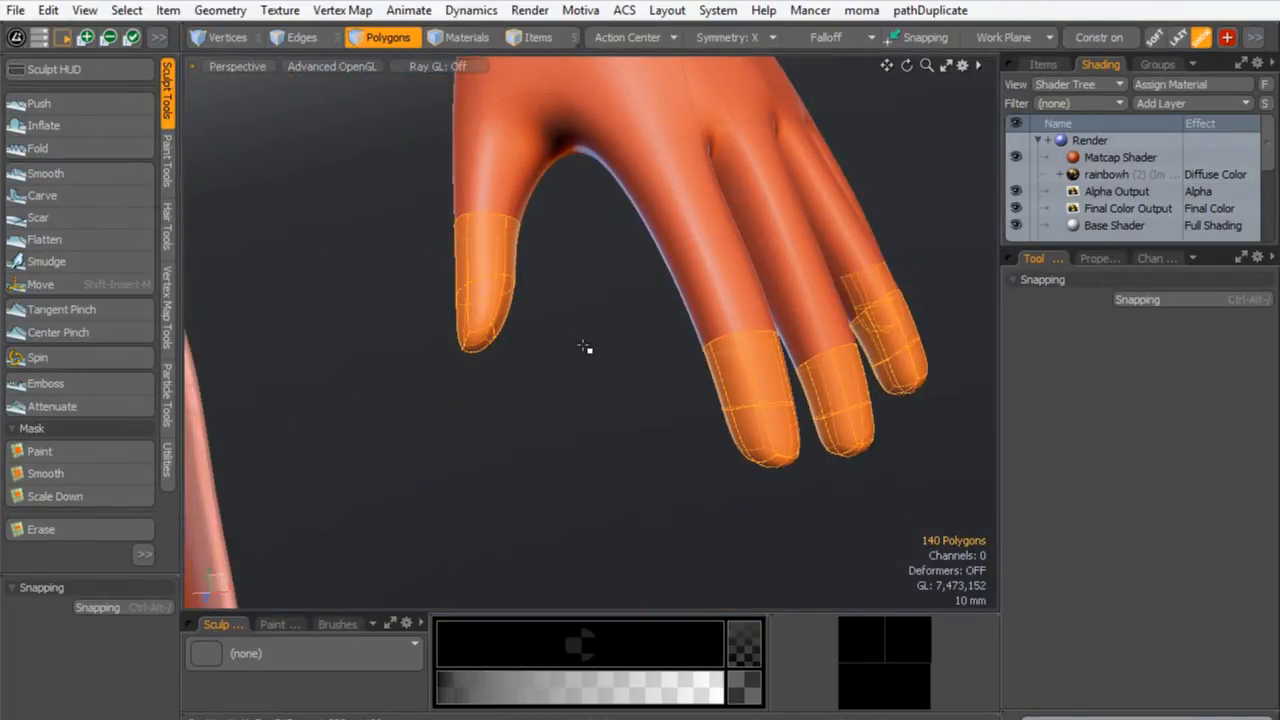
- Convert the selected fingertip polygons from subdivision surfaces to plain faces
{"action": "key", "text": "shift+Tab"}
{"action": "left_click_drag", "start_coordinate": [684, 412], "coordinate": [597, 363], "text": "alt"}
{"action": "left_click", "coordinate": [301, 41]}
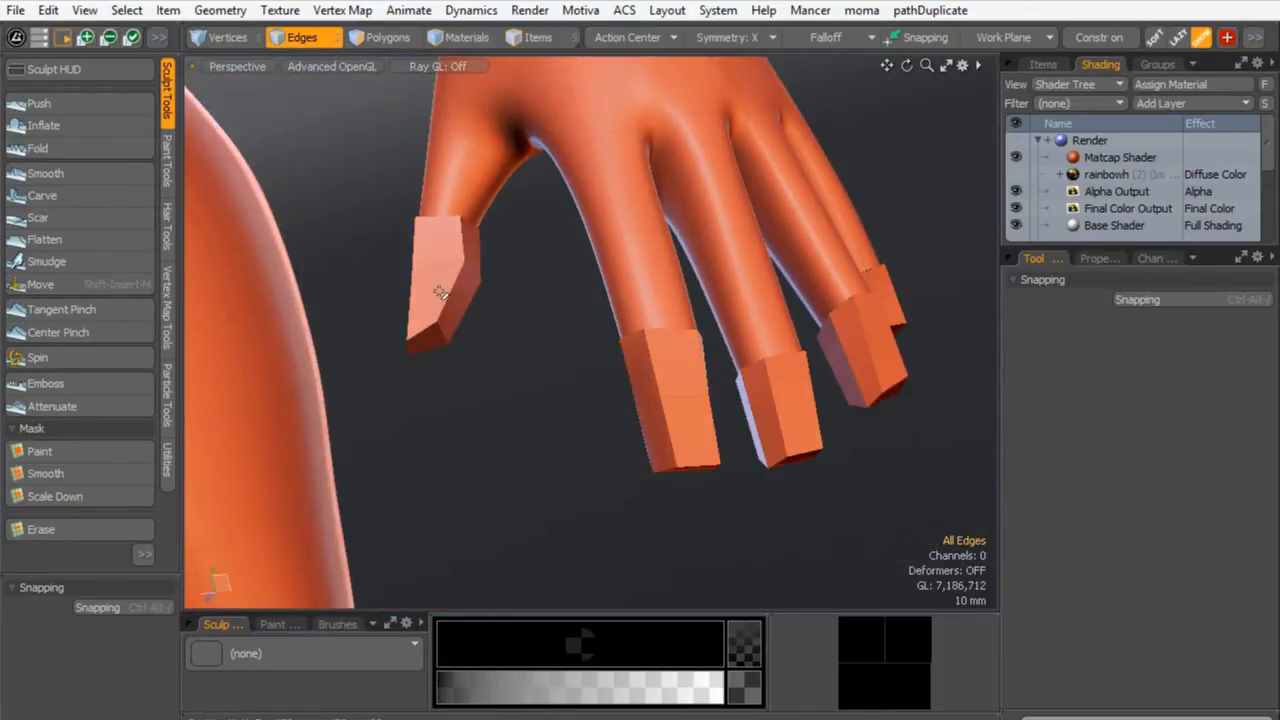
- Loop Slice the outermost polygon band of every fingertip with one uniform cut at 50%
{"action": "key", "text": "3"}
{"action": "mouse_move", "coordinate": [440, 295]}
{"action": "left_mouse_down"}
{"action": "mouse_move", "coordinate": [651, 403]}
{"action": "mouse_move", "coordinate": [800, 426]}
{"action": "mouse_move", "coordinate": [866, 380]}
{"action": "mouse_move", "coordinate": [731, 323]}
{"action": "mouse_move", "coordinate": [746, 328]}
{"action": "left_mouse_up"}
{"action": "key", "text": "l"}
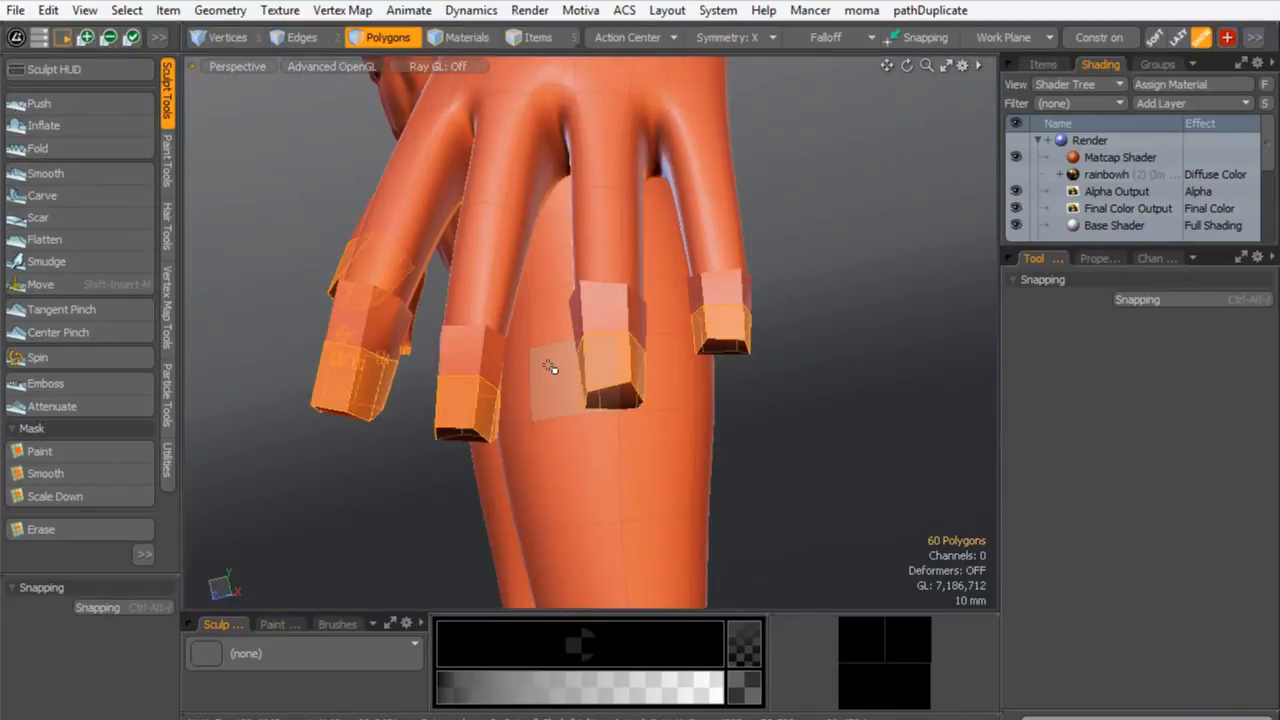
{"action": "key", "text": "alt+c"}
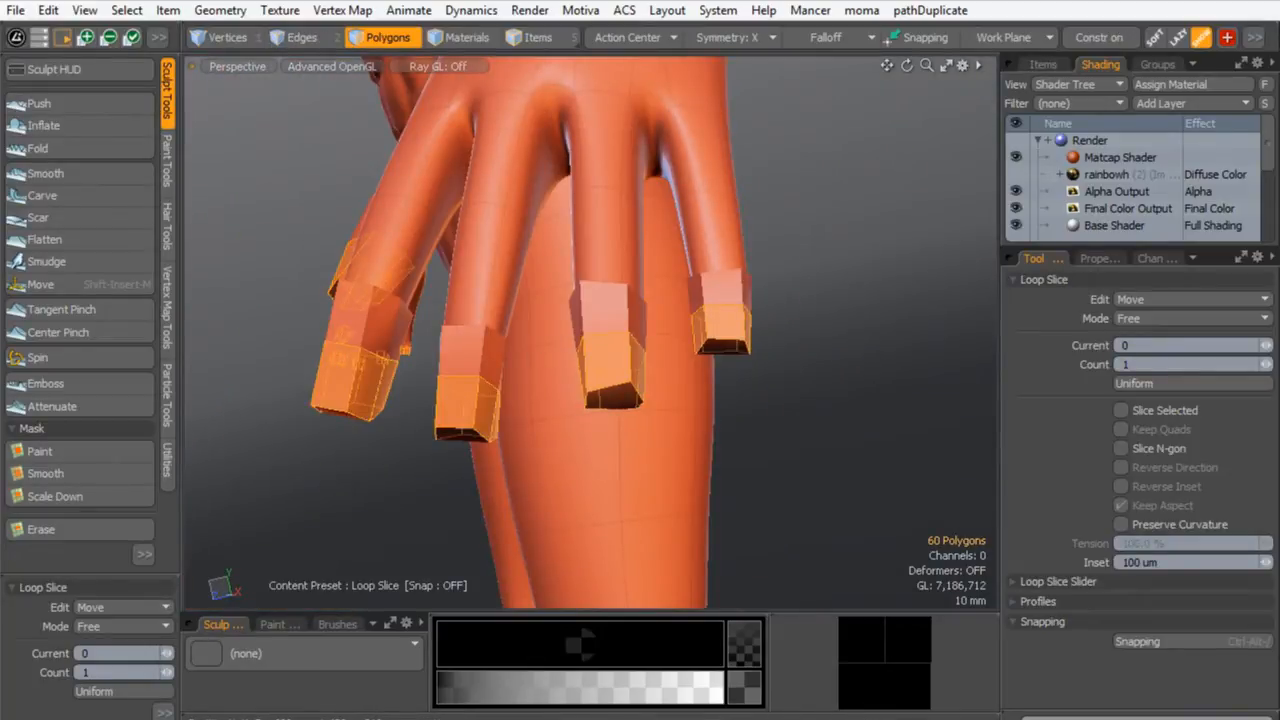
{"action": "left_click", "coordinate": [410, 392]}
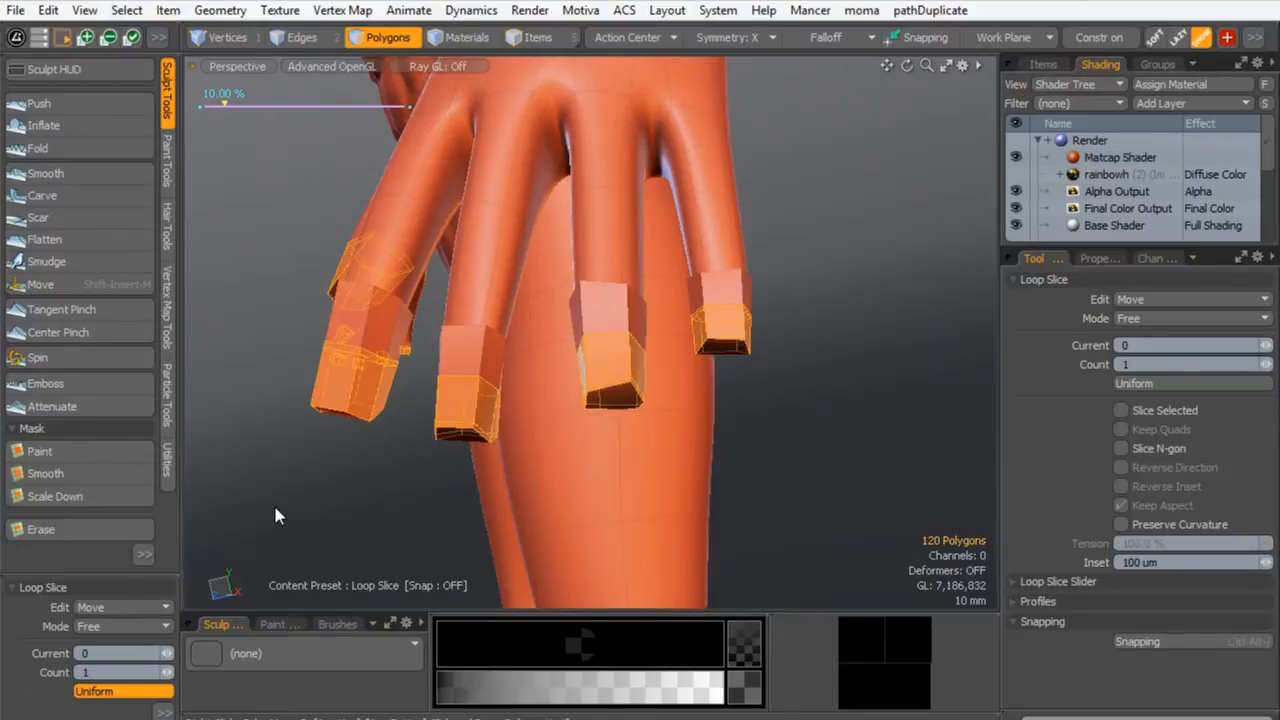
{"action": "left_click", "coordinate": [96, 692]}
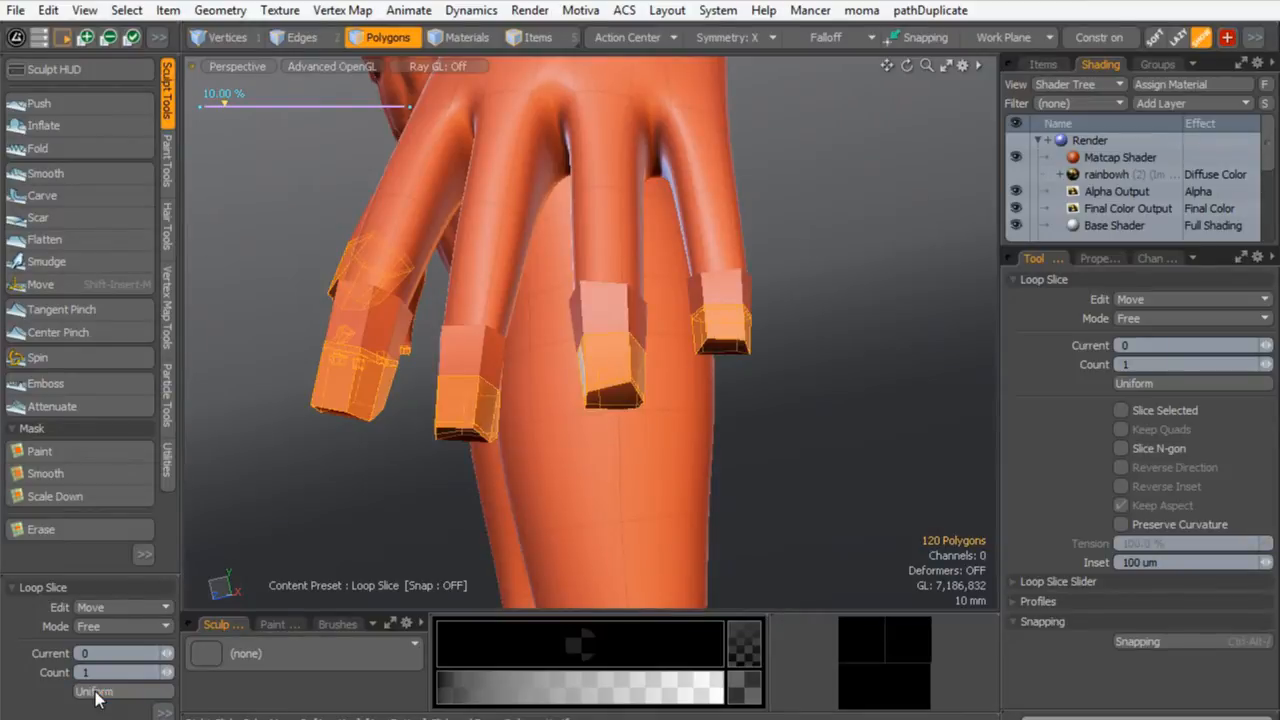
{"action": "left_click", "coordinate": [96, 692]}
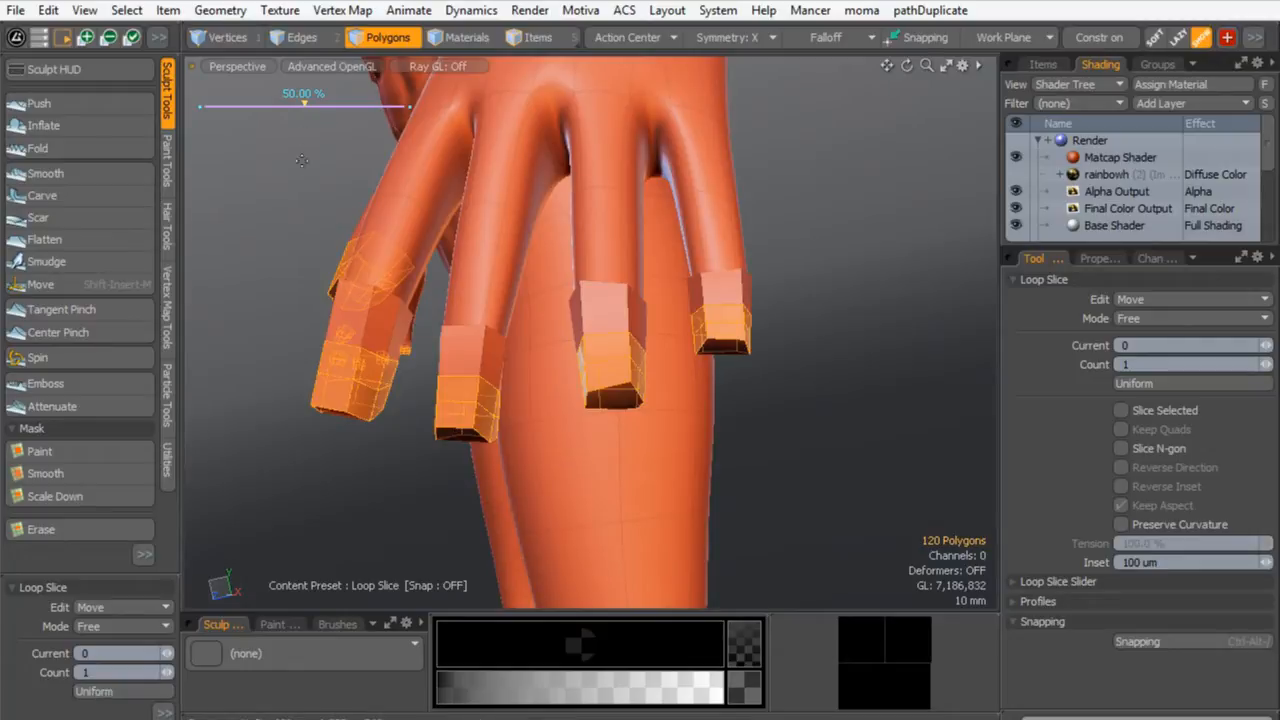
{"action": "key", "text": "q"}
- Select the end-cap polygons of the thumb and fingers and grow the selection three times to cover the faceted fingertips
{"action": "left_click", "coordinate": [291, 223]}
{"action": "left_click_drag", "start_coordinate": [291, 223], "coordinate": [530, 296], "text": "alt"}
{"action": "mouse_move", "coordinate": [442, 293]}
{"action": "left_mouse_down"}
{"action": "mouse_move", "coordinate": [463, 308]}
{"action": "mouse_move", "coordinate": [455, 165]}
{"action": "left_mouse_up"}
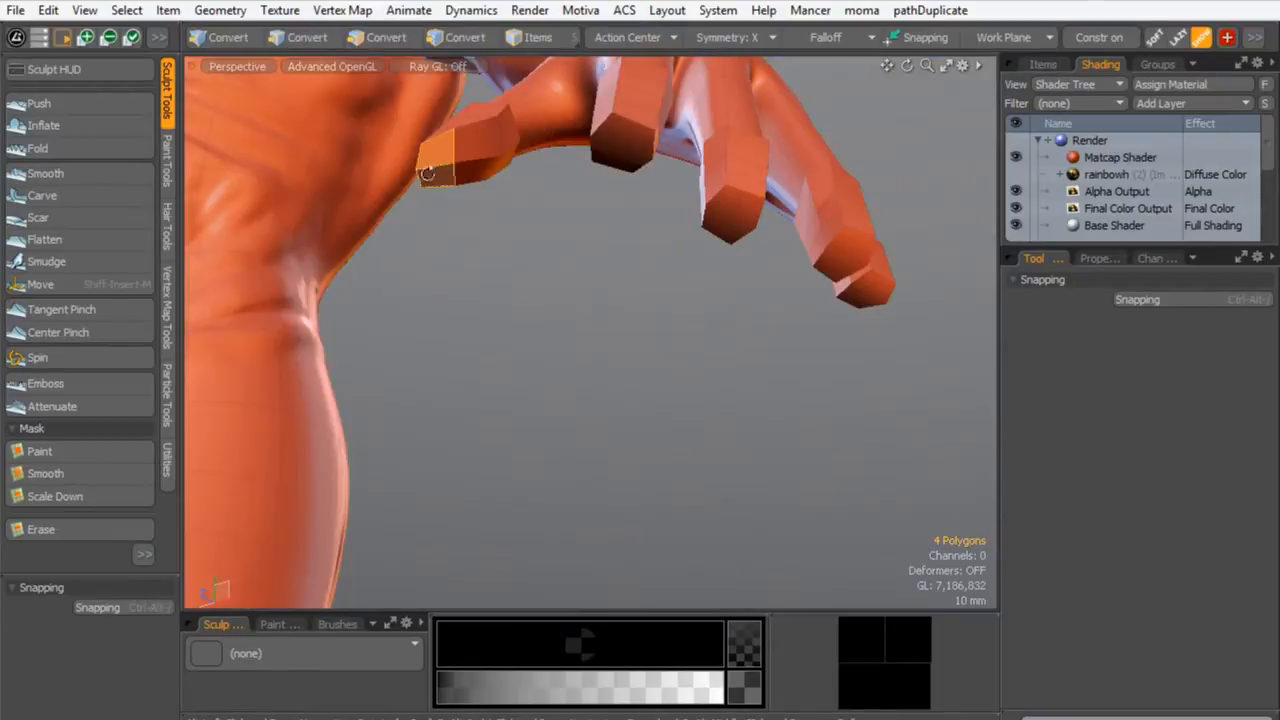
{"action": "mouse_move", "coordinate": [625, 143]}
{"action": "left_mouse_down", "text": "shift"}
{"action": "mouse_move", "coordinate": [849, 260]}
{"action": "mouse_move", "coordinate": [829, 281]}
{"action": "left_mouse_up", "text": "shift"}
{"action": "key", "text": "shift+Up"}
{"action": "key", "text": "shift+Up"}
{"action": "key", "text": "shift+Up"}
{"action": "mouse_move", "coordinate": [671, 268]}
{"action": "left_mouse_down", "text": "alt"}
{"action": "mouse_move", "coordinate": [411, 403]}
{"action": "mouse_move", "coordinate": [447, 413]}
{"action": "left_mouse_up", "text": "alt"}
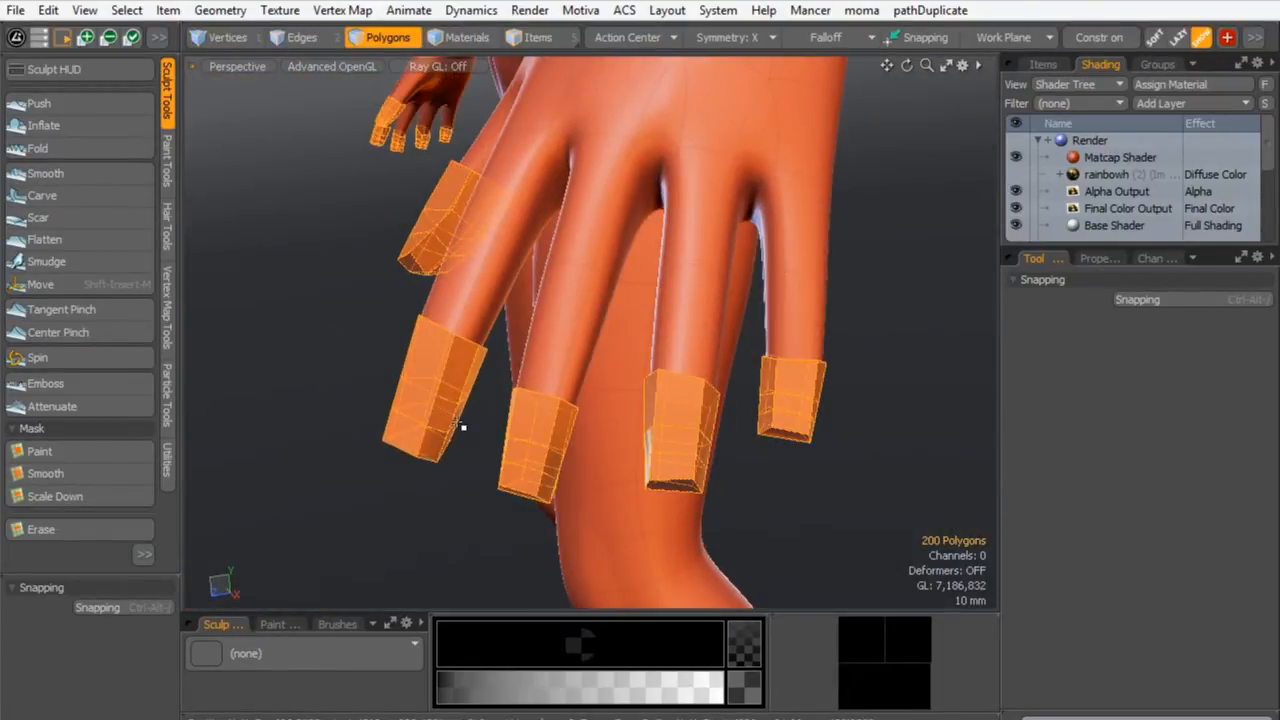
- Try standard subdivision surfaces on the selected fingertip polygons and inspect the joints with the fingers
{"action": "key", "text": "Tab"}
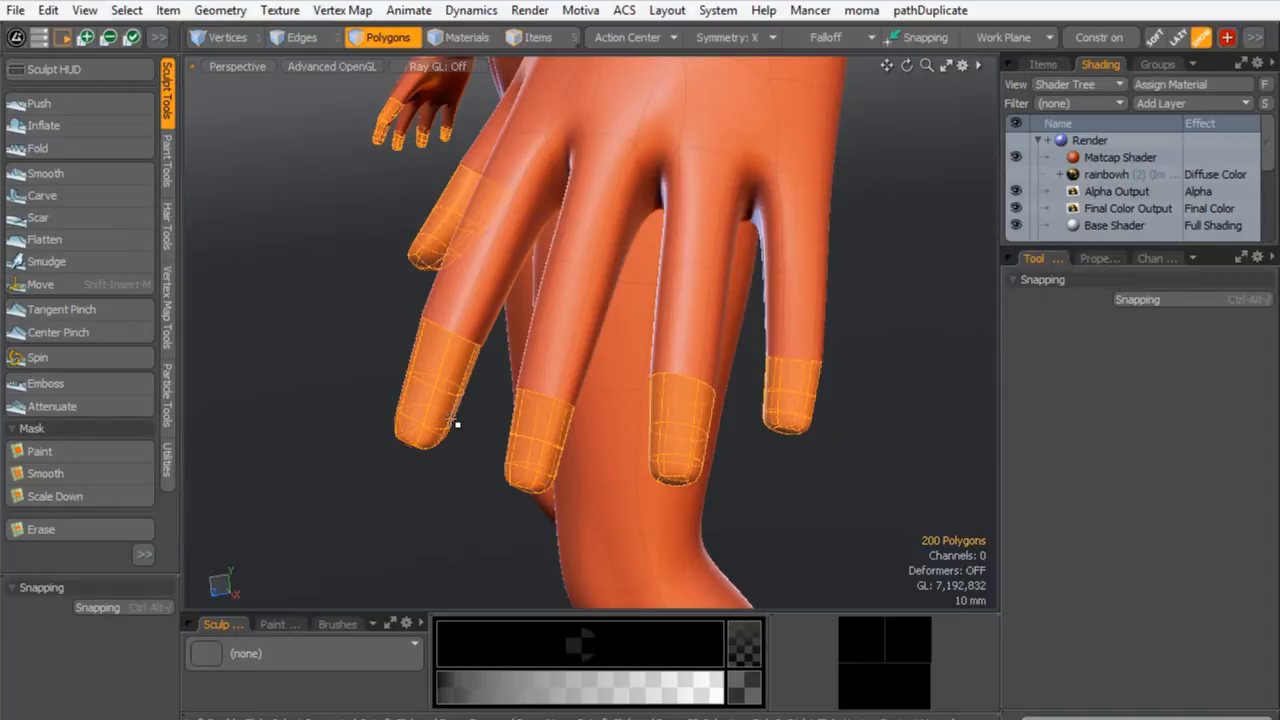
{"action": "left_click", "coordinate": [353, 320]}
{"action": "left_click_drag", "start_coordinate": [363, 317], "coordinate": [490, 316], "text": "alt"}
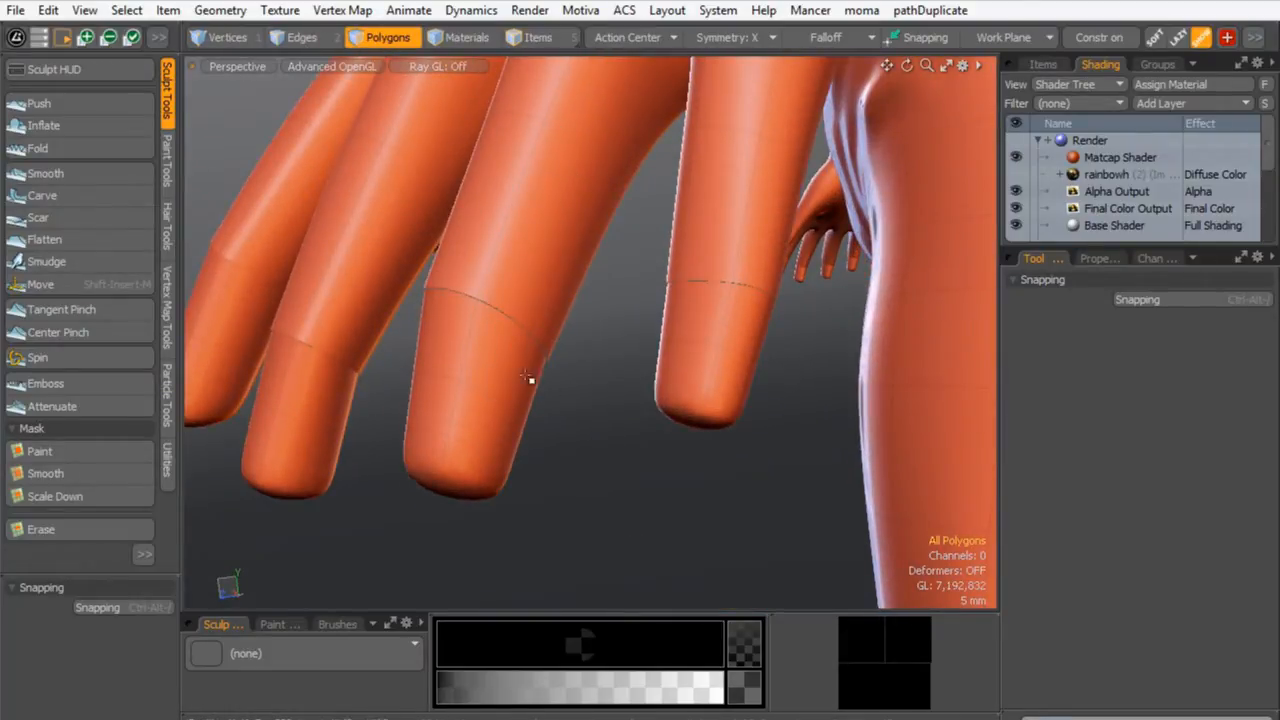
{"action": "key", "text": "ctrl+z"}
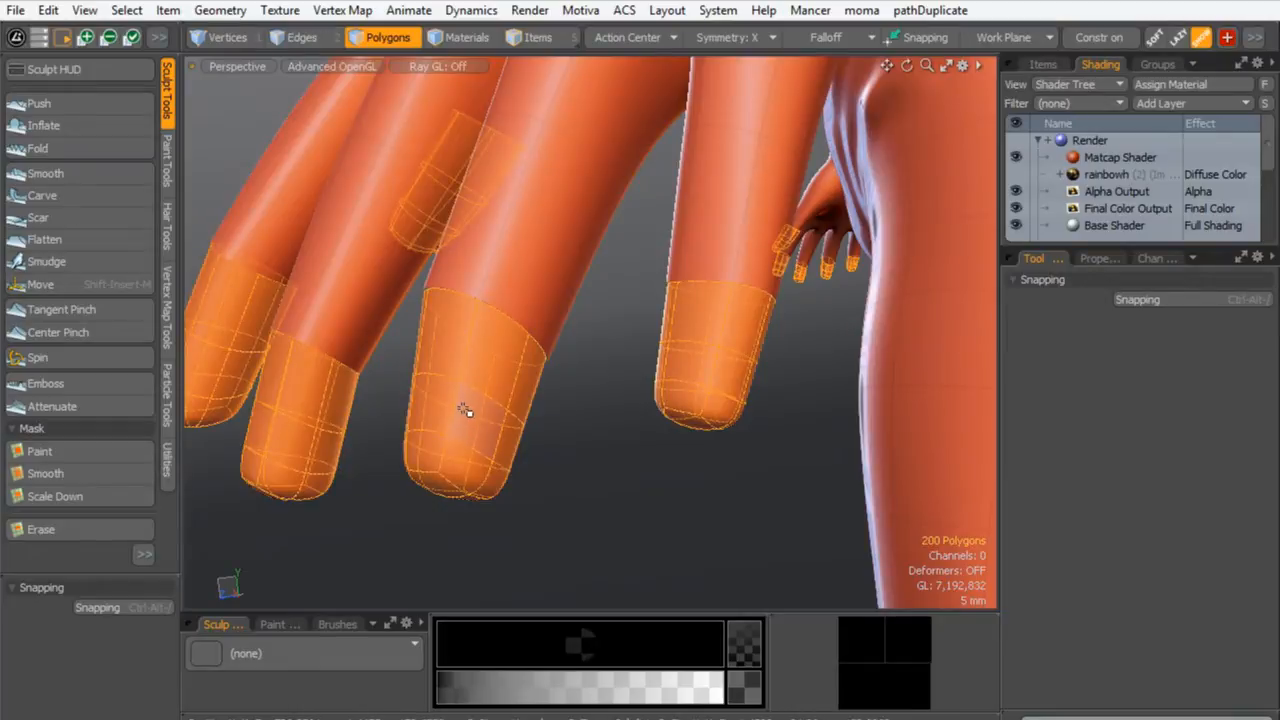
- Convert the fingertip polygons to Catmull-Clark subdivision surfaces matching the rest of the hand, and clear the selection
{"action": "key", "text": "shift+Tab"}
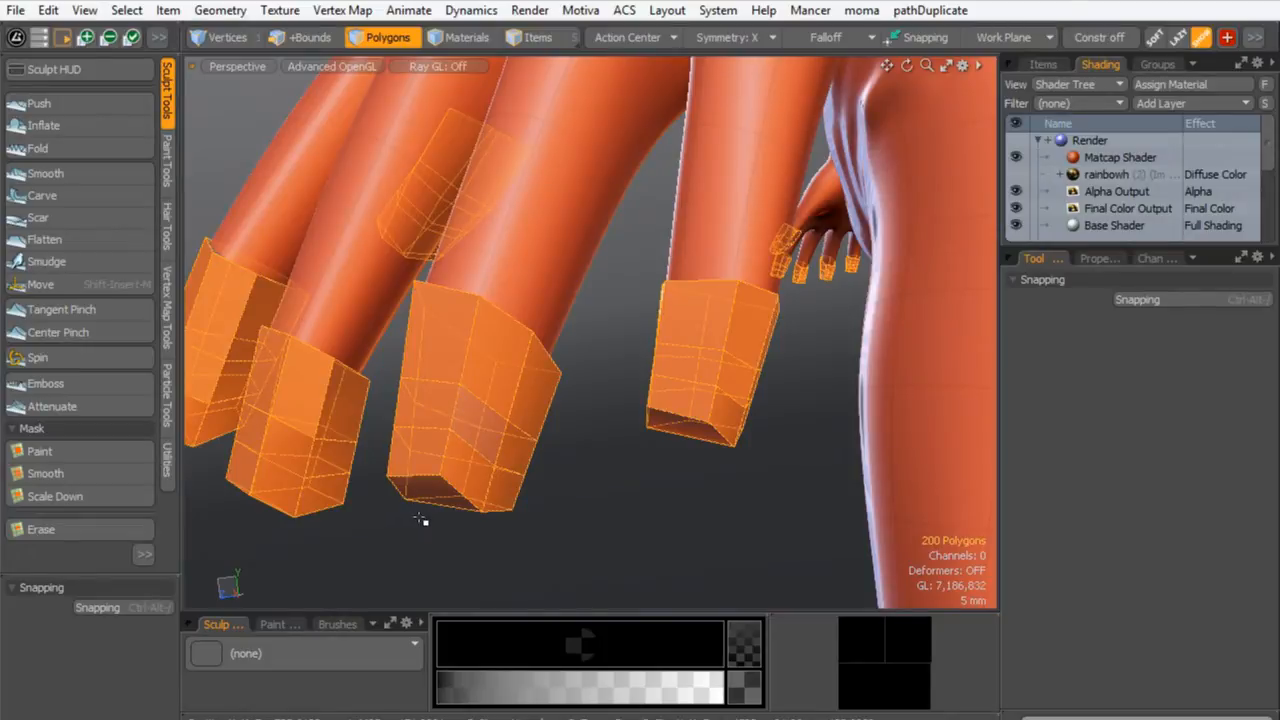
{"action": "key", "text": "shift+Tab"}
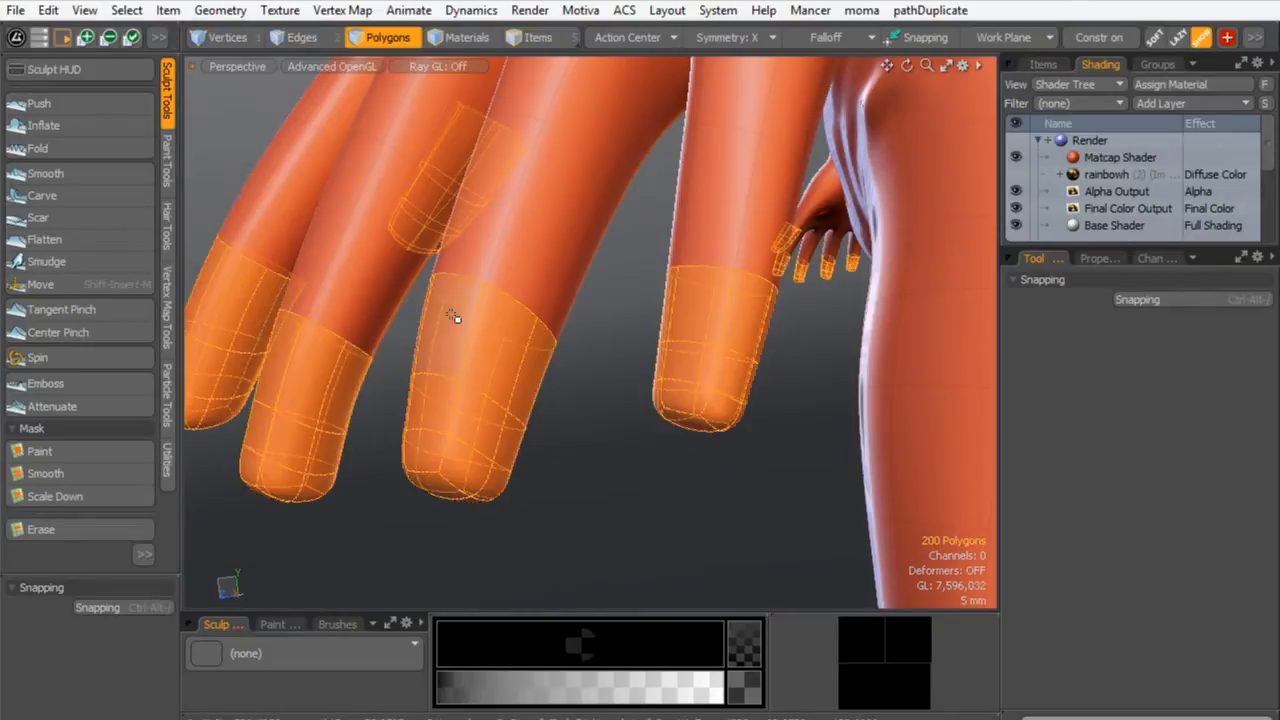
{"action": "left_click", "coordinate": [597, 394]}
- Sculpt rounded knuckle bumps at the bases of the fingers with the Push brush
{"action": "left_click_drag", "start_coordinate": [437, 360], "coordinate": [695, 335], "text": "alt"}
{"action": "mouse_move", "coordinate": [695, 335]}
{"action": "left_mouse_down", "text": "ctrl+alt"}
{"action": "mouse_move", "coordinate": [578, 314]}
{"action": "mouse_move", "coordinate": [406, 360]}
{"action": "mouse_move", "coordinate": [720, 380]}
{"action": "mouse_move", "coordinate": [747, 302]}
{"action": "mouse_move", "coordinate": [508, 348]}
{"action": "mouse_move", "coordinate": [620, 334]}
{"action": "mouse_move", "coordinate": [611, 317]}
{"action": "mouse_move", "coordinate": [661, 354]}
{"action": "mouse_move", "coordinate": [666, 317]}
{"action": "left_mouse_up", "text": "ctrl+alt"}
{"action": "left_click", "coordinate": [86, 104]}
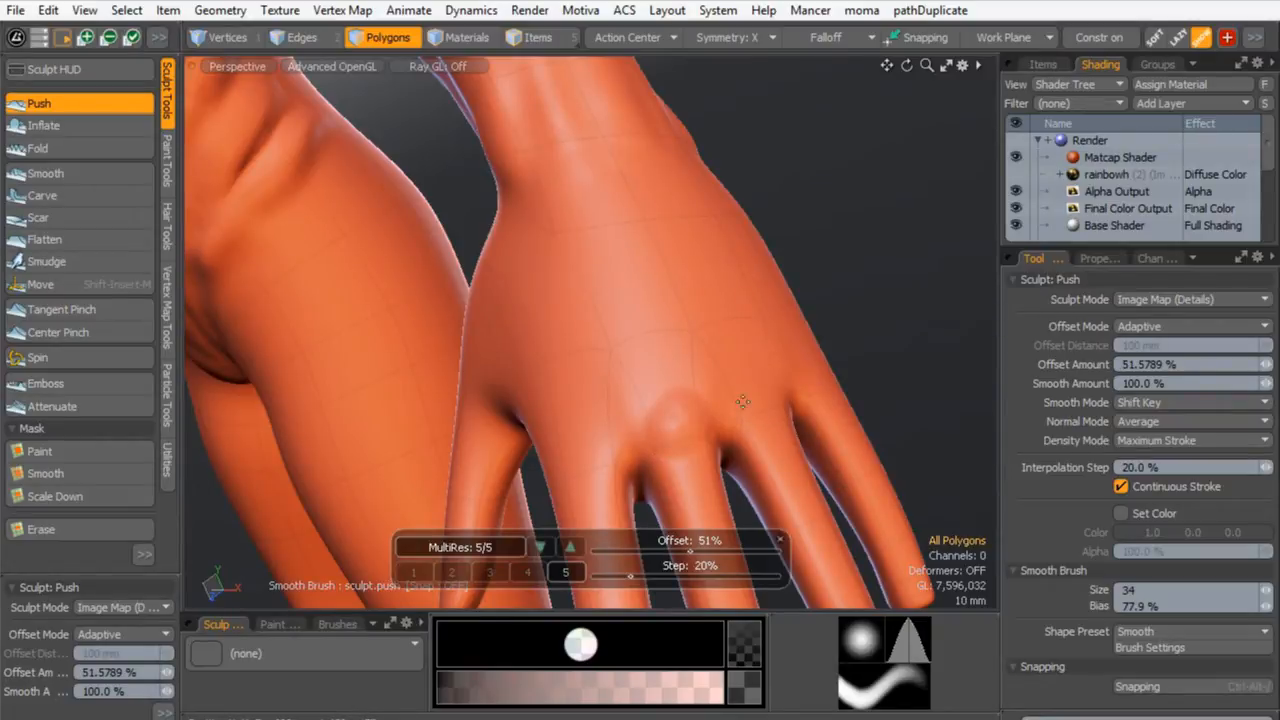
{"action": "left_click_drag", "start_coordinate": [707, 411], "coordinate": [686, 422], "text": "alt"}
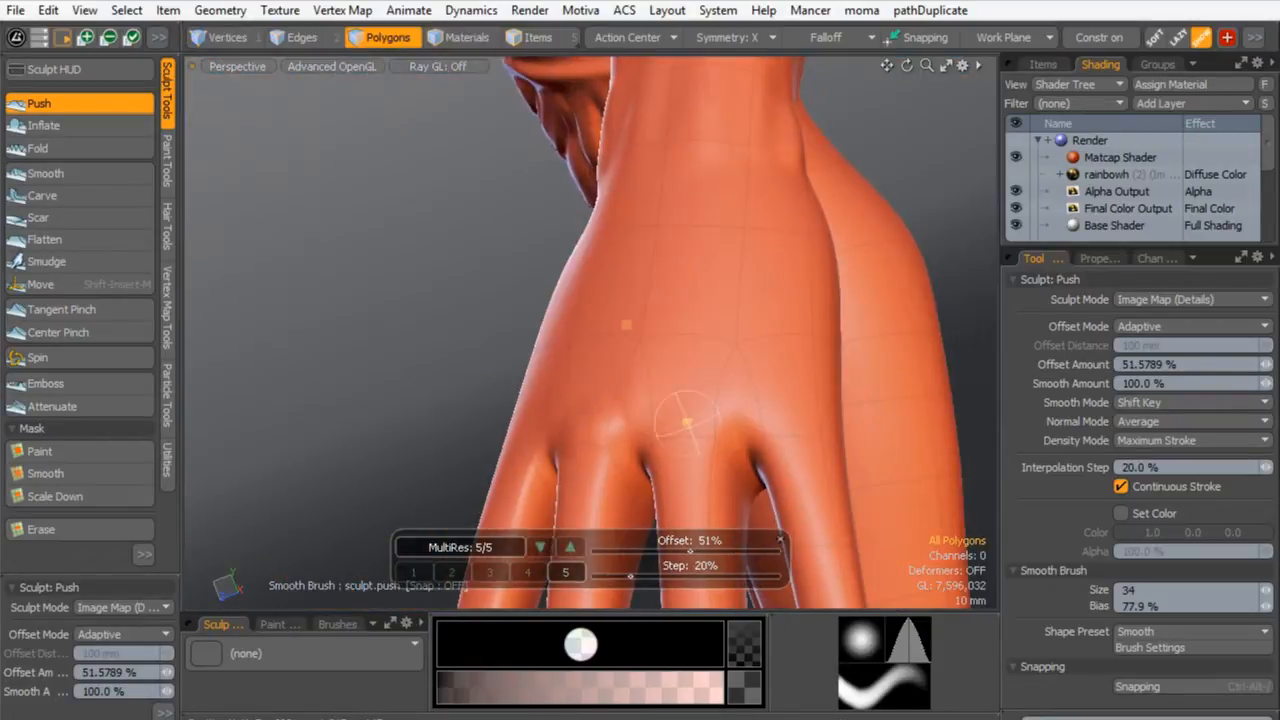
{"action": "left_click_drag", "start_coordinate": [771, 429], "coordinate": [663, 323], "text": "alt"}
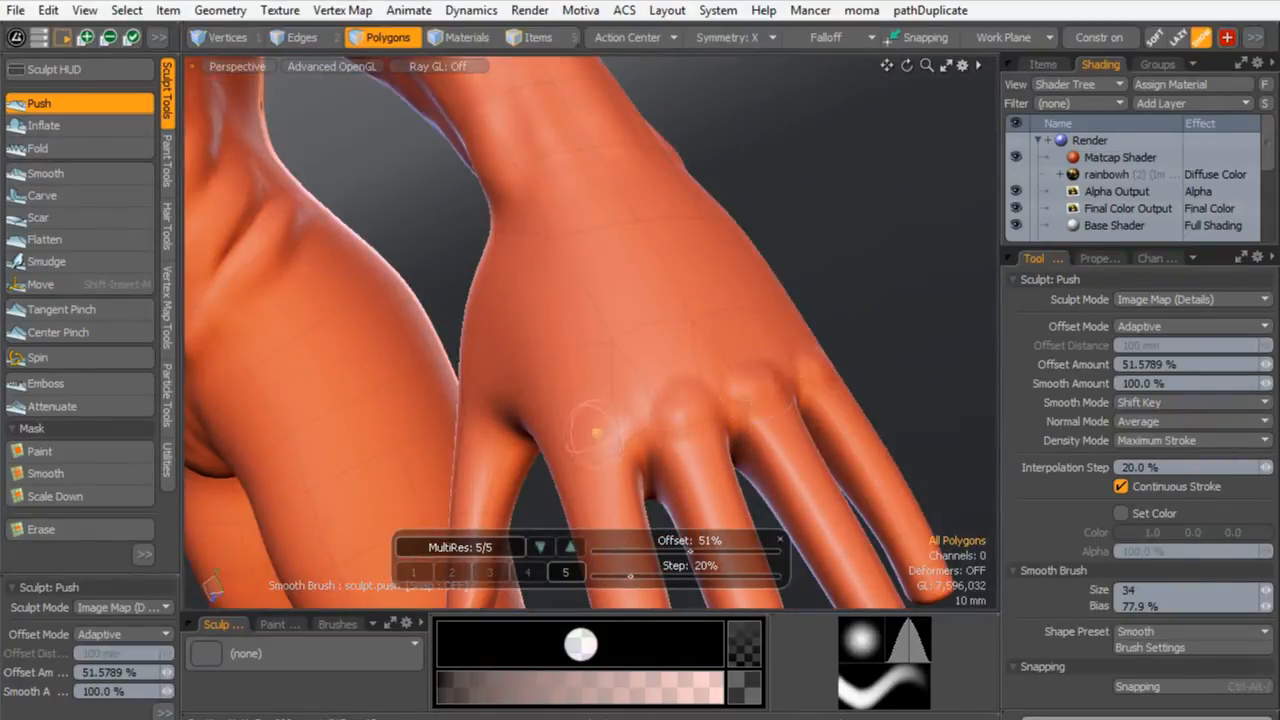
- Sculpt the first tendon ridges on the back of the hand with the Push brush reduced to size 25
{"action": "left_click_drag", "start_coordinate": [680, 330], "coordinate": [617, 343], "text": "alt"}
{"action": "left_click_drag", "start_coordinate": [692, 232], "coordinate": [741, 366]}
{"action": "right_click_drag", "start_coordinate": [627, 211], "coordinate": [618, 210]}
{"action": "left_click_drag", "start_coordinate": [619, 217], "coordinate": [669, 400]}
{"action": "left_click_drag", "start_coordinate": [582, 238], "coordinate": [567, 415]}
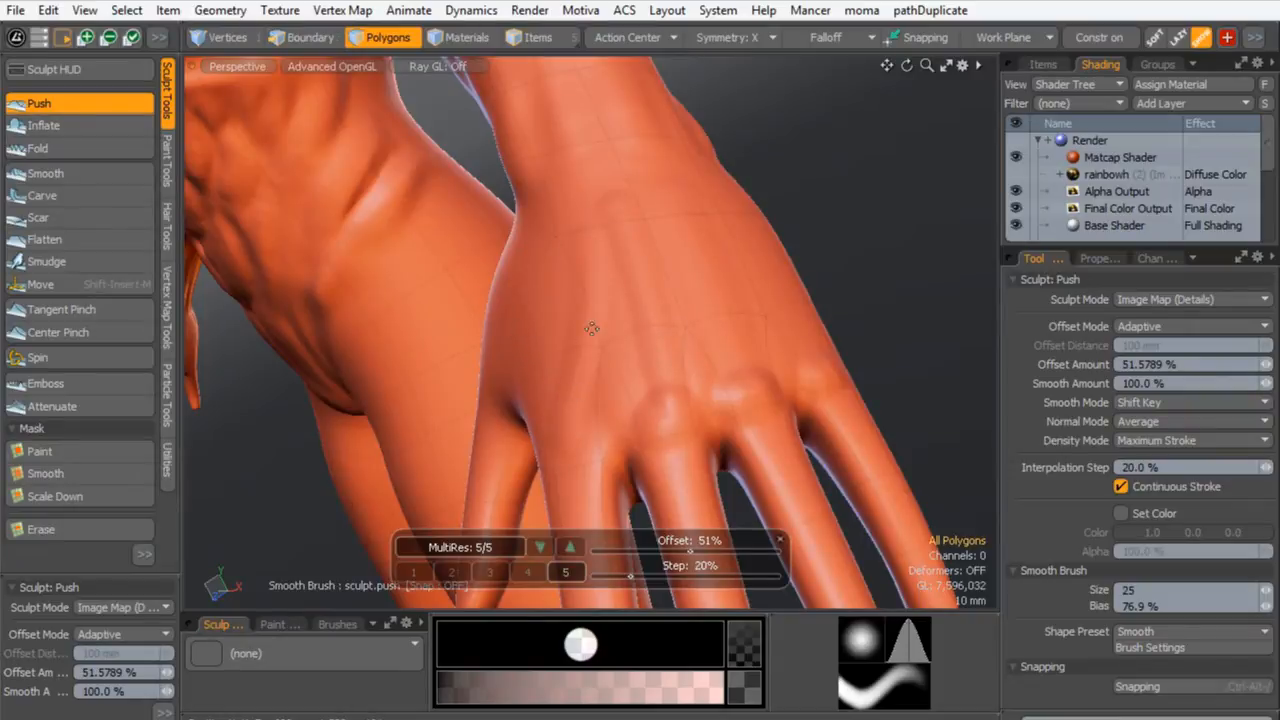
- Continue the Push strokes from the wrist to the outer fingers to add their tendon ridges
{"action": "left_click_drag", "start_coordinate": [692, 324], "coordinate": [557, 318], "text": "alt"}
{"action": "mouse_move", "coordinate": [557, 238]}
{"action": "left_mouse_down"}
{"action": "mouse_move", "coordinate": [601, 400]}
{"action": "mouse_move", "coordinate": [750, 187]}
{"action": "left_mouse_up"}
{"action": "left_click_drag", "start_coordinate": [762, 240], "coordinate": [772, 422]}
{"action": "mouse_move", "coordinate": [668, 328]}
{"action": "left_mouse_down", "text": "alt"}
{"action": "mouse_move", "coordinate": [694, 200]}
{"action": "mouse_move", "coordinate": [703, 415]}
{"action": "left_mouse_up", "text": "alt"}
{"action": "mouse_move", "coordinate": [568, 239]}
{"action": "left_mouse_down", "text": "alt"}
{"action": "mouse_move", "coordinate": [573, 225]}
{"action": "mouse_move", "coordinate": [575, 432]}
{"action": "left_mouse_up", "text": "alt"}
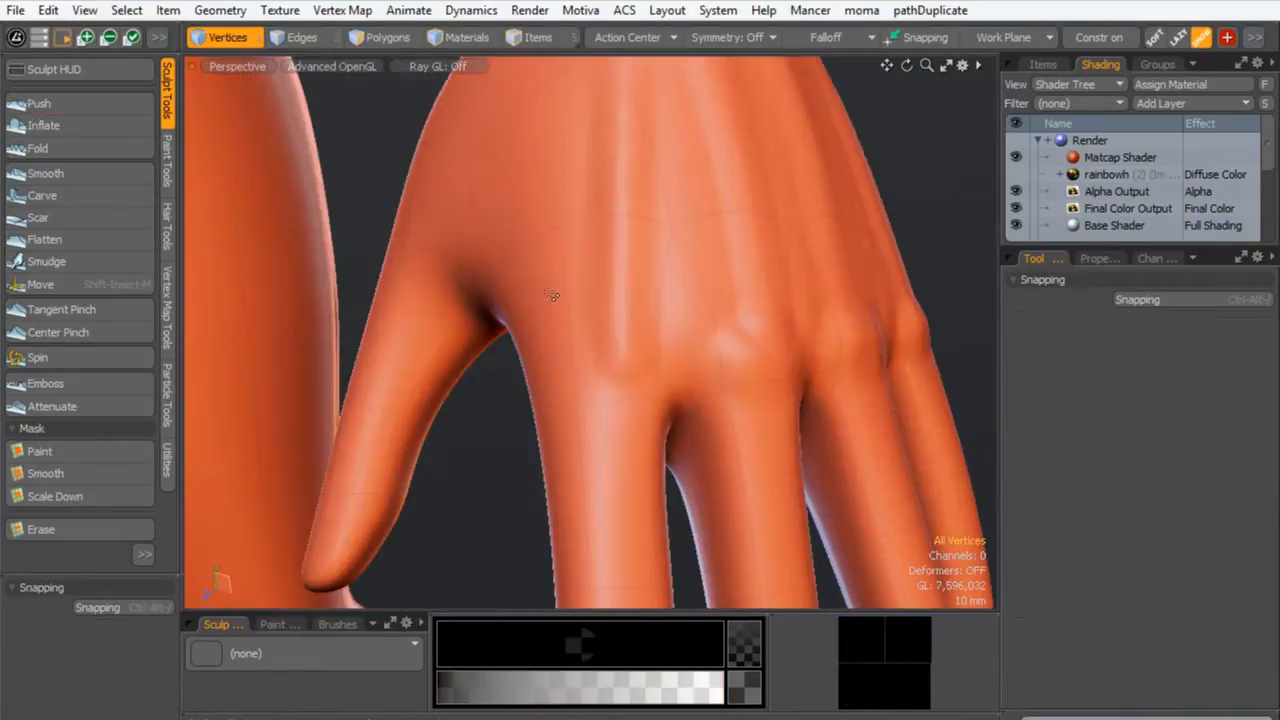
- Set the sculpting symmetry to X
{"action": "left_click", "coordinate": [730, 37]}
{"action": "left_click", "coordinate": [735, 50]}
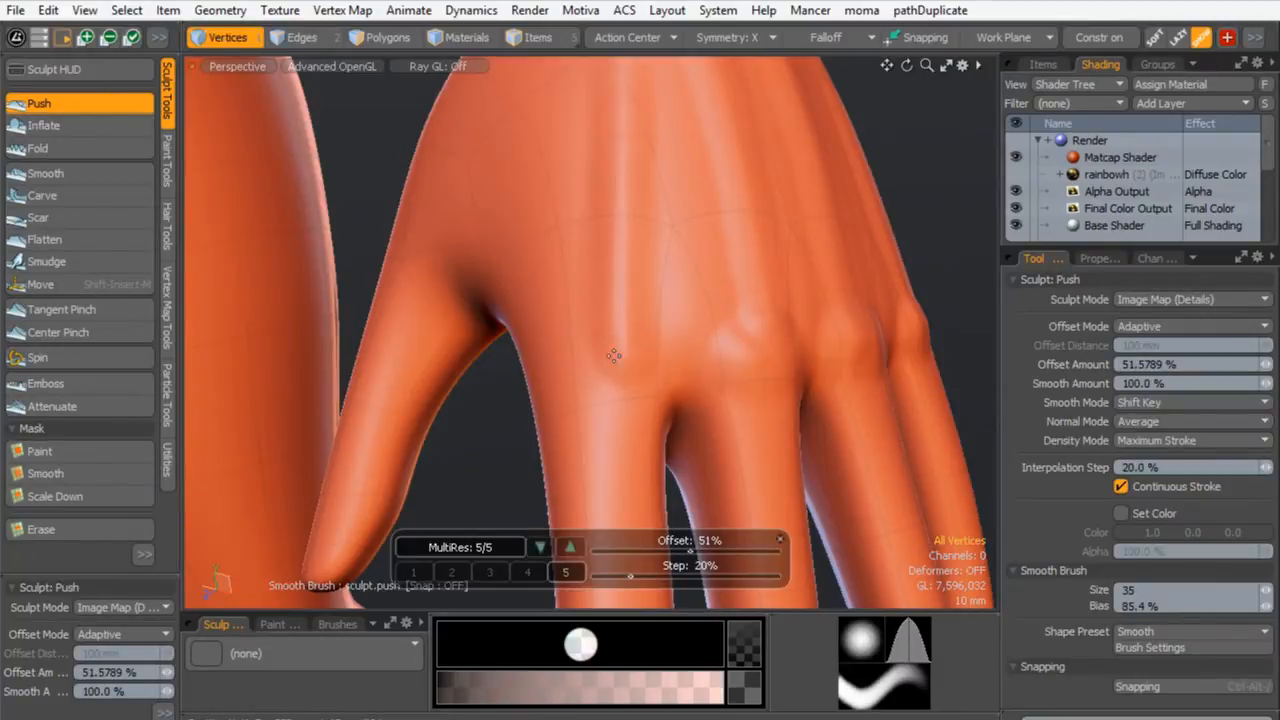
{"action": "mouse_move", "coordinate": [735, 275]}
{"action": "left_mouse_down", "text": "alt"}
{"action": "mouse_move", "coordinate": [669, 249]}
{"action": "mouse_move", "coordinate": [693, 280]}
{"action": "mouse_move", "coordinate": [656, 342]}
{"action": "left_mouse_up", "text": "alt"}
- Lower the Push offset to 40% and build up the finger knuckles with the brush at size 41
{"action": "left_click_drag", "start_coordinate": [690, 551], "coordinate": [669, 551]}
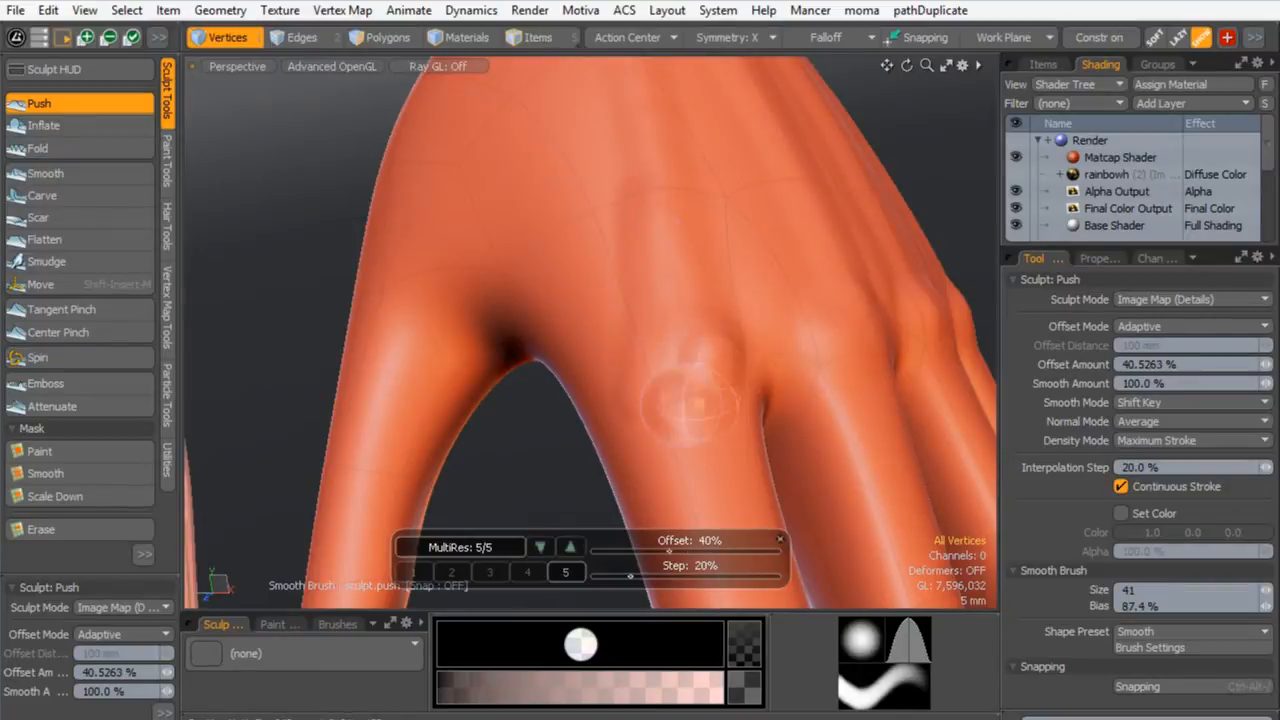
{"action": "mouse_move", "coordinate": [646, 218]}
{"action": "left_mouse_down", "text": "alt"}
{"action": "mouse_move", "coordinate": [669, 386]}
{"action": "mouse_move", "coordinate": [660, 148]}
{"action": "mouse_move", "coordinate": [663, 411]}
{"action": "left_mouse_up", "text": "alt"}
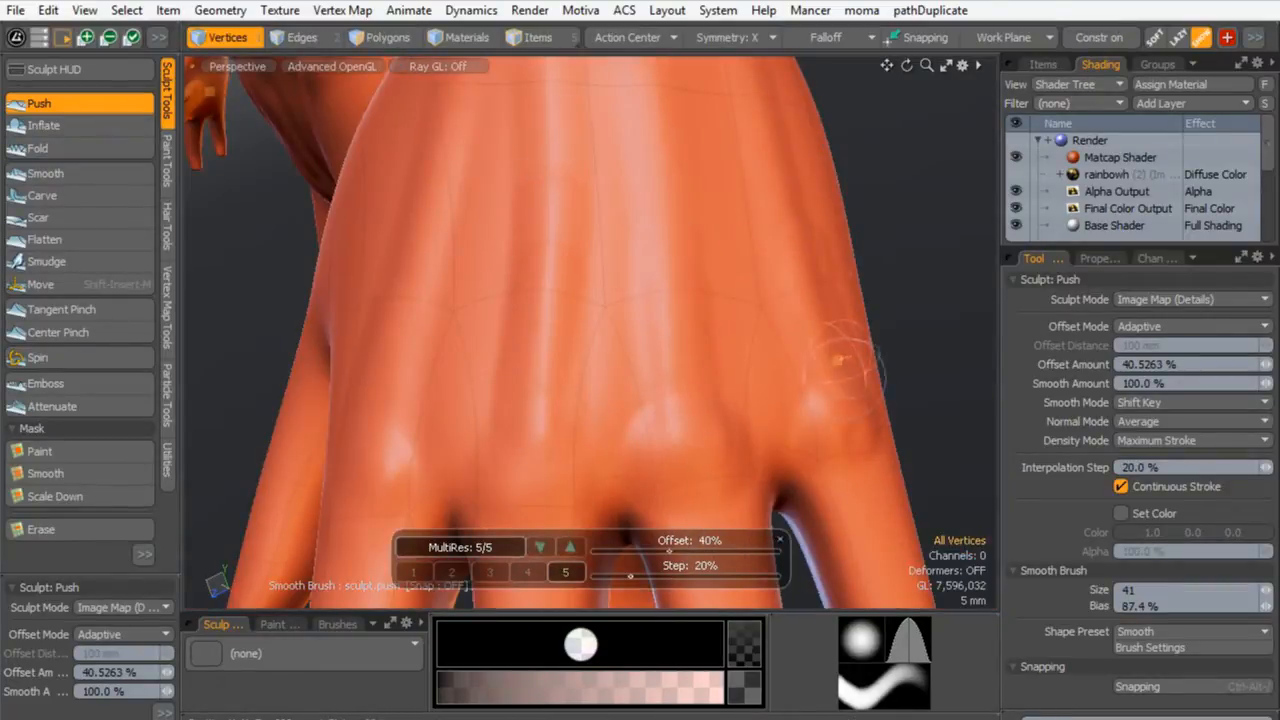
{"action": "mouse_move", "coordinate": [830, 360]}
{"action": "left_mouse_down", "text": "alt"}
{"action": "mouse_move", "coordinate": [698, 316]}
{"action": "mouse_move", "coordinate": [560, 330]}
{"action": "left_mouse_up", "text": "alt"}
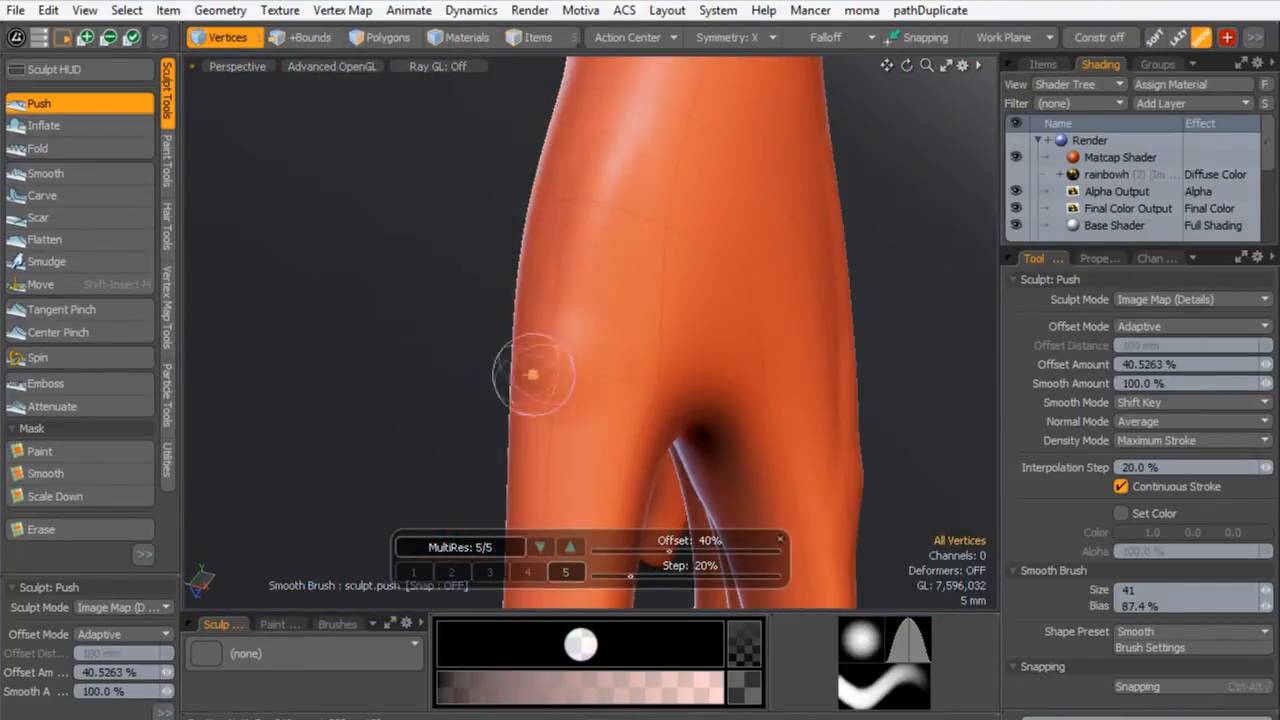
{"action": "left_click_drag", "start_coordinate": [623, 300], "coordinate": [734, 316], "text": "alt"}
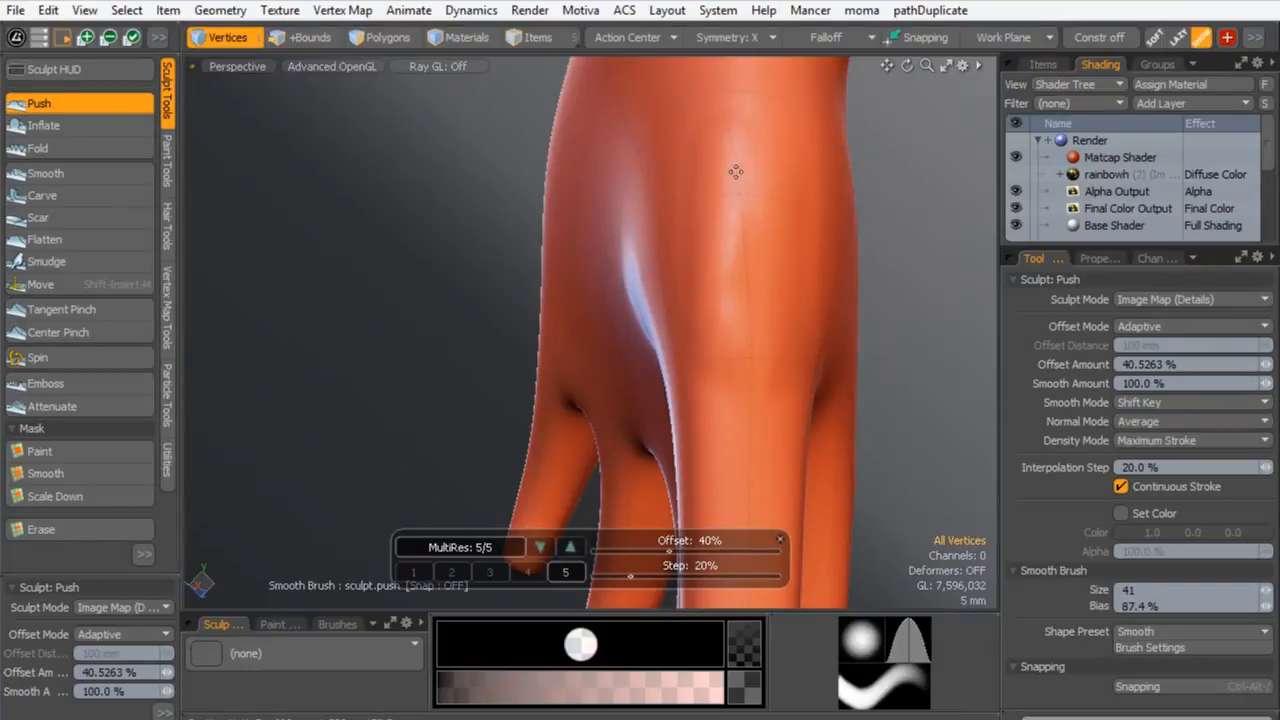
- Refine the knuckles and the areas between them with the Push brush at sizes 26 and 47
{"action": "mouse_move", "coordinate": [790, 360]}
{"action": "left_mouse_down", "text": "alt"}
{"action": "mouse_move", "coordinate": [390, 267]}
{"action": "mouse_move", "coordinate": [523, 297]}
{"action": "mouse_move", "coordinate": [514, 271]}
{"action": "mouse_move", "coordinate": [425, 312]}
{"action": "left_mouse_up", "text": "alt"}
{"action": "right_click_drag", "start_coordinate": [425, 312], "coordinate": [375, 315]}
{"action": "mouse_move", "coordinate": [390, 262]}
{"action": "left_mouse_down"}
{"action": "mouse_move", "coordinate": [394, 202]}
{"action": "mouse_move", "coordinate": [480, 190]}
{"action": "left_mouse_up"}
{"action": "right_click_drag", "start_coordinate": [515, 258], "coordinate": [537, 265]}
{"action": "mouse_move", "coordinate": [567, 328]}
{"action": "left_mouse_down", "text": "alt"}
{"action": "mouse_move", "coordinate": [431, 180]}
{"action": "mouse_move", "coordinate": [486, 251]}
{"action": "left_mouse_up", "text": "alt"}
{"action": "mouse_move", "coordinate": [500, 371]}
{"action": "left_mouse_down", "text": "alt"}
{"action": "mouse_move", "coordinate": [806, 217]}
{"action": "mouse_move", "coordinate": [520, 316]}
{"action": "left_mouse_up", "text": "alt"}
{"action": "left_click_drag", "start_coordinate": [490, 378], "coordinate": [493, 196], "text": "alt"}
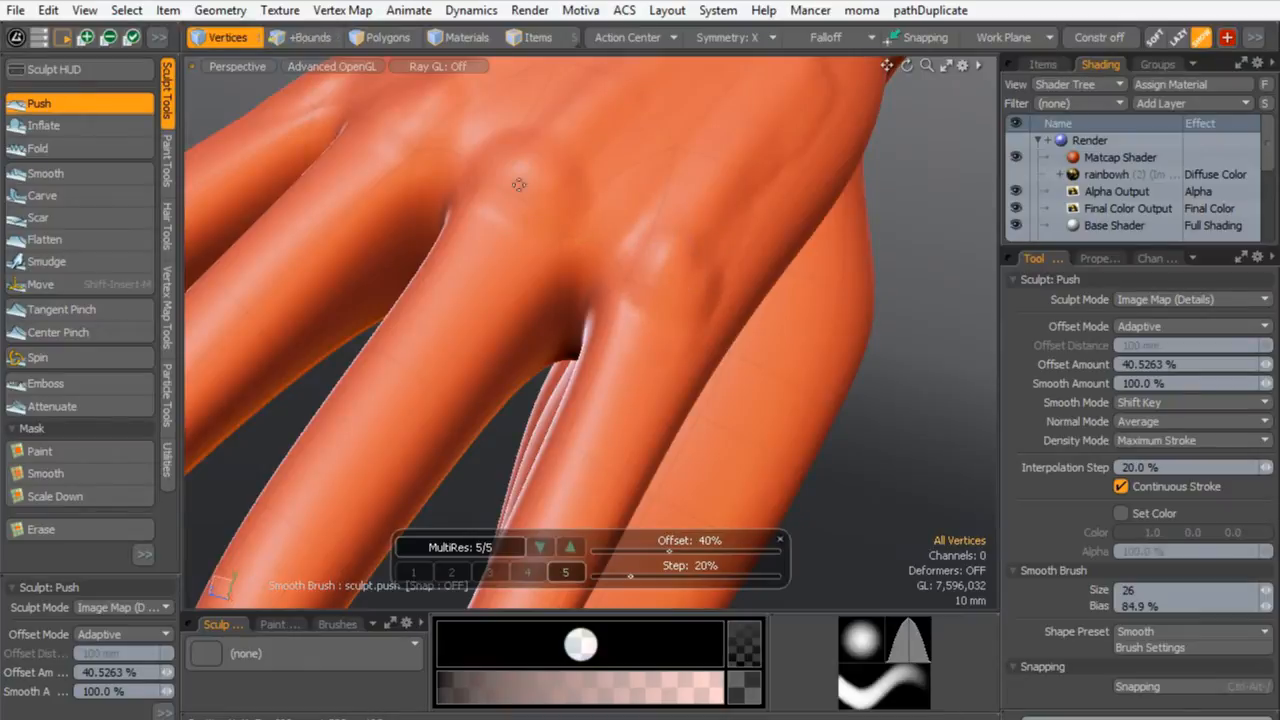
{"action": "left_click_drag", "start_coordinate": [570, 240], "coordinate": [580, 172]}
{"action": "right_click_drag", "start_coordinate": [580, 206], "coordinate": [594, 206]}
{"action": "left_click_drag", "start_coordinate": [583, 170], "coordinate": [572, 230]}
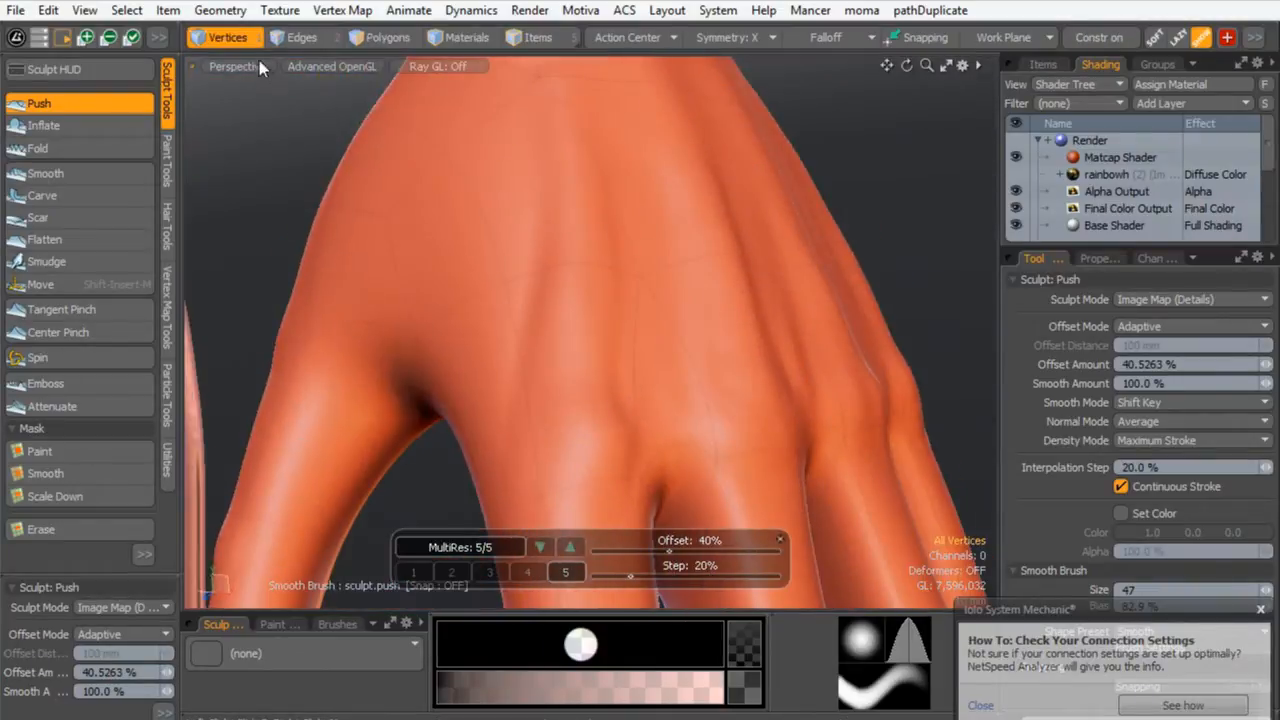
- Turn off the viewport's wireframe overlay and deepen the tendon forms behind the knuckles with a finer Push brush
{"action": "key", "text": "o"}
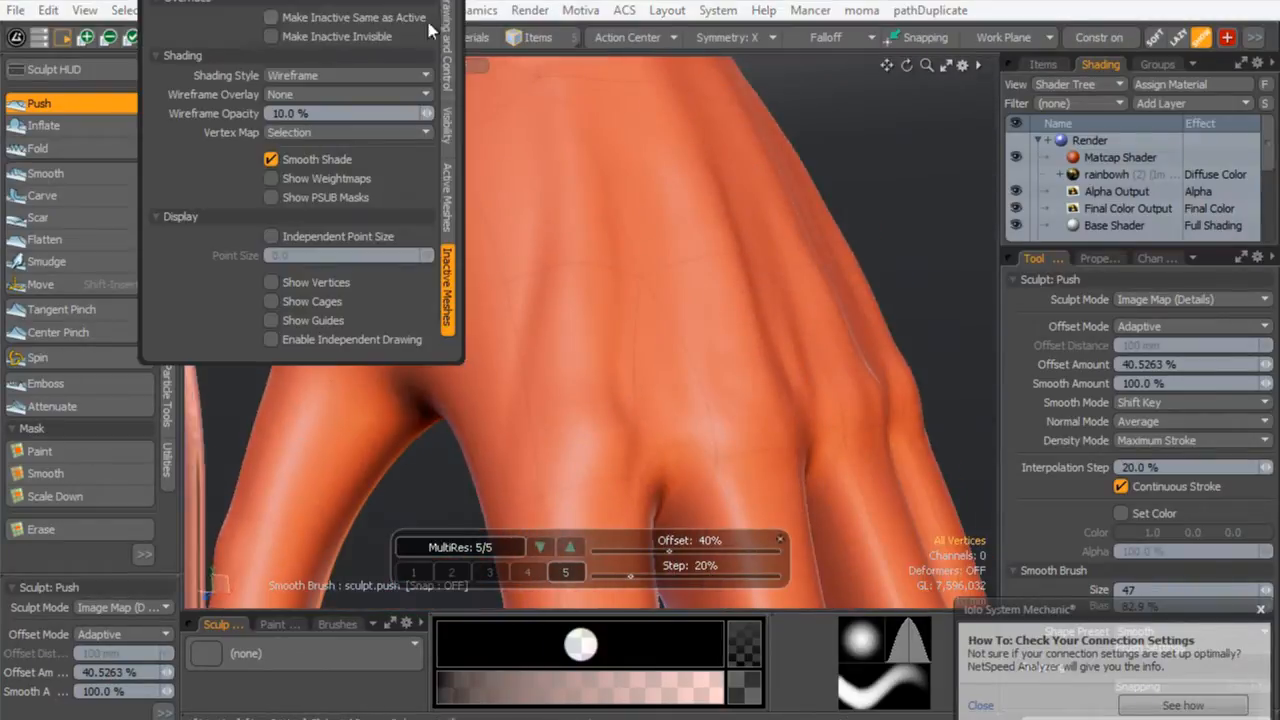
{"action": "mouse_move", "coordinate": [660, 290]}
{"action": "left_mouse_down", "text": "alt"}
{"action": "mouse_move", "coordinate": [591, 311]}
{"action": "mouse_move", "coordinate": [551, 366]}
{"action": "mouse_move", "coordinate": [600, 372]}
{"action": "left_mouse_up", "text": "alt"}
{"action": "right_click_drag", "start_coordinate": [640, 277], "coordinate": [648, 257]}
{"action": "left_click_drag", "start_coordinate": [648, 280], "coordinate": [640, 420]}
{"action": "right_click_drag", "start_coordinate": [623, 420], "coordinate": [632, 410]}
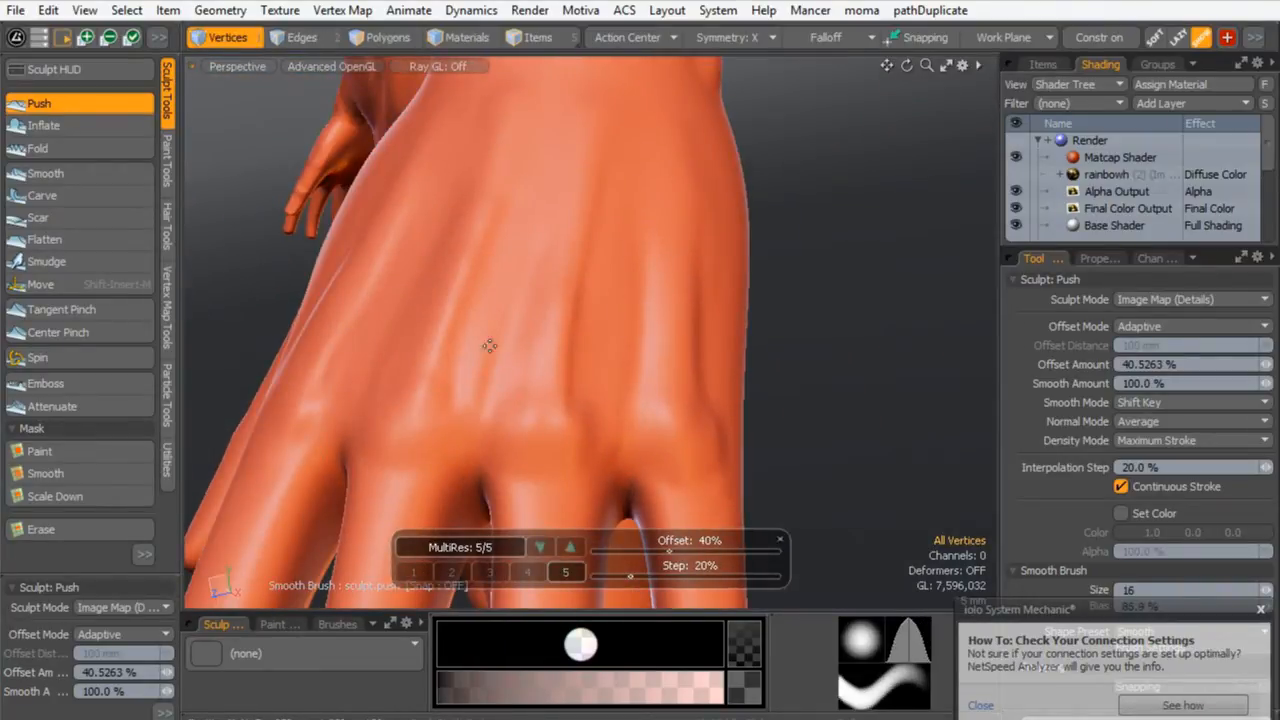
- Sculpt fine ridges between the tendons on the back of the hand with the Push brush at size 23
{"action": "left_click_drag", "start_coordinate": [490, 346], "coordinate": [566, 330], "text": "alt"}
{"action": "right_click_drag", "start_coordinate": [593, 211], "coordinate": [600, 211]}
{"action": "mouse_move", "coordinate": [449, 266]}
{"action": "left_mouse_down"}
{"action": "mouse_move", "coordinate": [443, 340]}
{"action": "mouse_move", "coordinate": [471, 270]}
{"action": "left_mouse_up"}
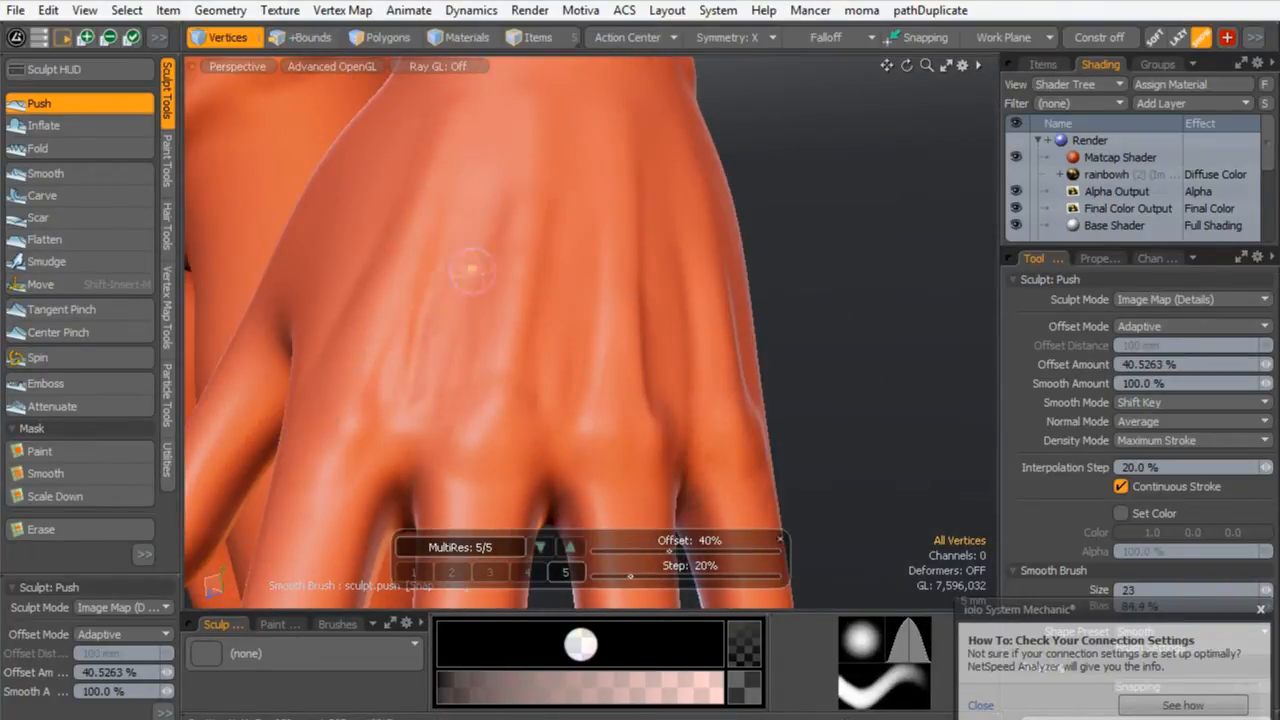
{"action": "left_click_drag", "start_coordinate": [452, 216], "coordinate": [537, 206], "text": "alt"}
{"action": "right_click_drag", "start_coordinate": [537, 135], "coordinate": [526, 171]}
{"action": "mouse_move", "coordinate": [526, 340]}
{"action": "left_mouse_down", "text": "alt"}
{"action": "mouse_move", "coordinate": [574, 263]}
{"action": "mouse_move", "coordinate": [530, 285]}
{"action": "left_mouse_up", "text": "alt"}
{"action": "mouse_move", "coordinate": [436, 272]}
{"action": "left_mouse_down"}
{"action": "mouse_move", "coordinate": [552, 296]}
{"action": "mouse_move", "coordinate": [406, 287]}
{"action": "mouse_move", "coordinate": [614, 374]}
{"action": "mouse_move", "coordinate": [432, 274]}
{"action": "mouse_move", "coordinate": [370, 380]}
{"action": "left_mouse_up"}
- Smooth the new ridges on the back of the hand and add Push strokes across toward the outer tendons
{"action": "right_click_drag", "start_coordinate": [487, 270], "coordinate": [533, 270]}
{"action": "mouse_move", "coordinate": [533, 270]}
{"action": "left_mouse_down", "text": "shift"}
{"action": "mouse_move", "coordinate": [423, 143]}
{"action": "mouse_move", "coordinate": [429, 266]}
{"action": "mouse_move", "coordinate": [466, 346]}
{"action": "left_mouse_up", "text": "shift"}
{"action": "right_click_drag", "start_coordinate": [466, 346], "coordinate": [441, 346]}
{"action": "mouse_move", "coordinate": [441, 346]}
{"action": "left_mouse_down"}
{"action": "mouse_move", "coordinate": [405, 391]}
{"action": "mouse_move", "coordinate": [706, 284]}
{"action": "left_mouse_up"}
{"action": "left_click_drag", "start_coordinate": [654, 377], "coordinate": [623, 257], "text": "alt"}
- Resize the Push brush and touch up the tendon surface above the knuckles
{"action": "right_click_drag", "start_coordinate": [523, 300], "coordinate": [542, 300]}
{"action": "mouse_move", "coordinate": [639, 257]}
{"action": "left_mouse_down", "text": "alt"}
{"action": "mouse_move", "coordinate": [304, 288]}
{"action": "mouse_move", "coordinate": [480, 320]}
{"action": "left_mouse_up", "text": "alt"}
{"action": "left_click_drag", "start_coordinate": [514, 380], "coordinate": [520, 331]}
{"action": "right_click_drag", "start_coordinate": [461, 391], "coordinate": [460, 391]}
{"action": "mouse_move", "coordinate": [460, 391]}
{"action": "left_mouse_down", "text": "alt"}
{"action": "mouse_move", "coordinate": [534, 474]}
{"action": "mouse_move", "coordinate": [560, 400]}
{"action": "left_mouse_up", "text": "alt"}
- Extend the tendons into the wrist with the Push brush at 13.6842% offset and size 35
{"action": "left_click_drag", "start_coordinate": [560, 260], "coordinate": [640, 242], "text": "ctrl+alt"}
{"action": "left_click_drag", "start_coordinate": [640, 242], "coordinate": [571, 263], "text": "alt"}
{"action": "right_click_drag", "start_coordinate": [571, 263], "coordinate": [547, 263]}
{"action": "left_click_drag", "start_coordinate": [589, 253], "coordinate": [548, 400]}
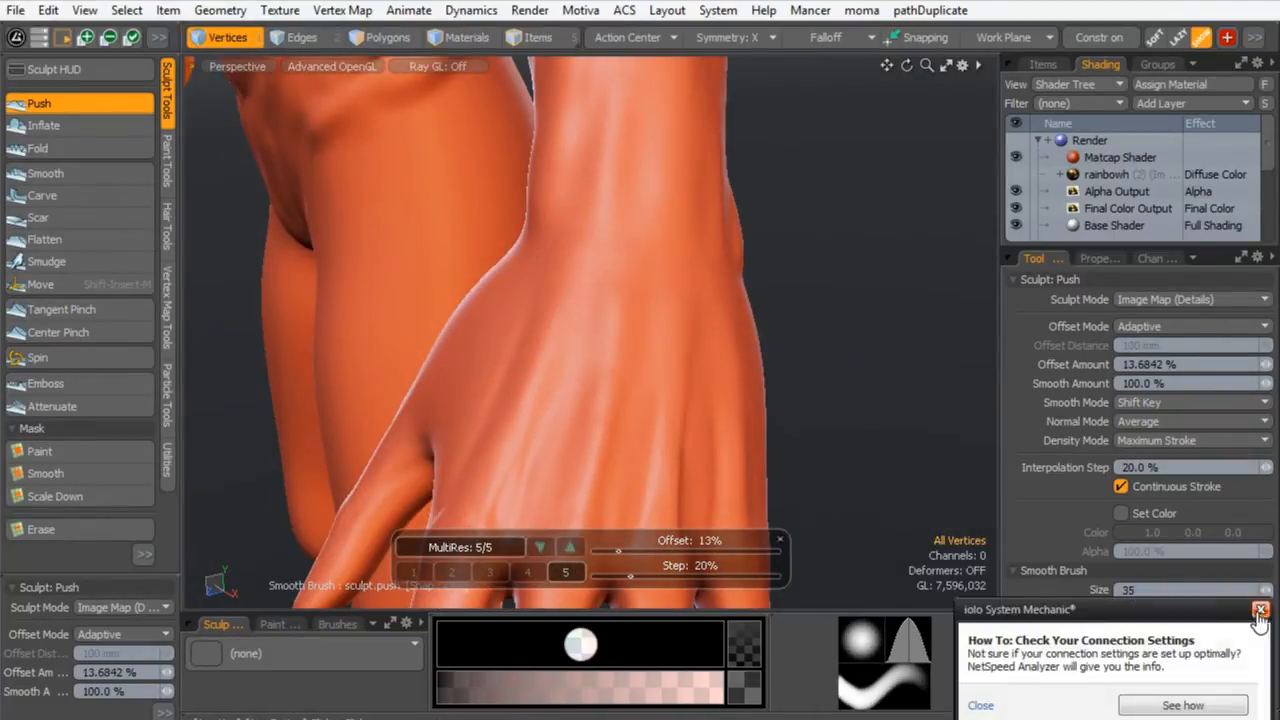
- Build up the fleshy base of the thumb on the palm side with the Push brush at size 34
{"action": "left_click_drag", "start_coordinate": [560, 260], "coordinate": [558, 136], "text": "alt"}
{"action": "mouse_move", "coordinate": [524, 278]}
{"action": "left_mouse_down", "text": "alt"}
{"action": "mouse_move", "coordinate": [586, 164]}
{"action": "mouse_move", "coordinate": [548, 230]}
{"action": "mouse_move", "coordinate": [652, 255]}
{"action": "mouse_move", "coordinate": [509, 214]}
{"action": "left_mouse_up", "text": "alt"}
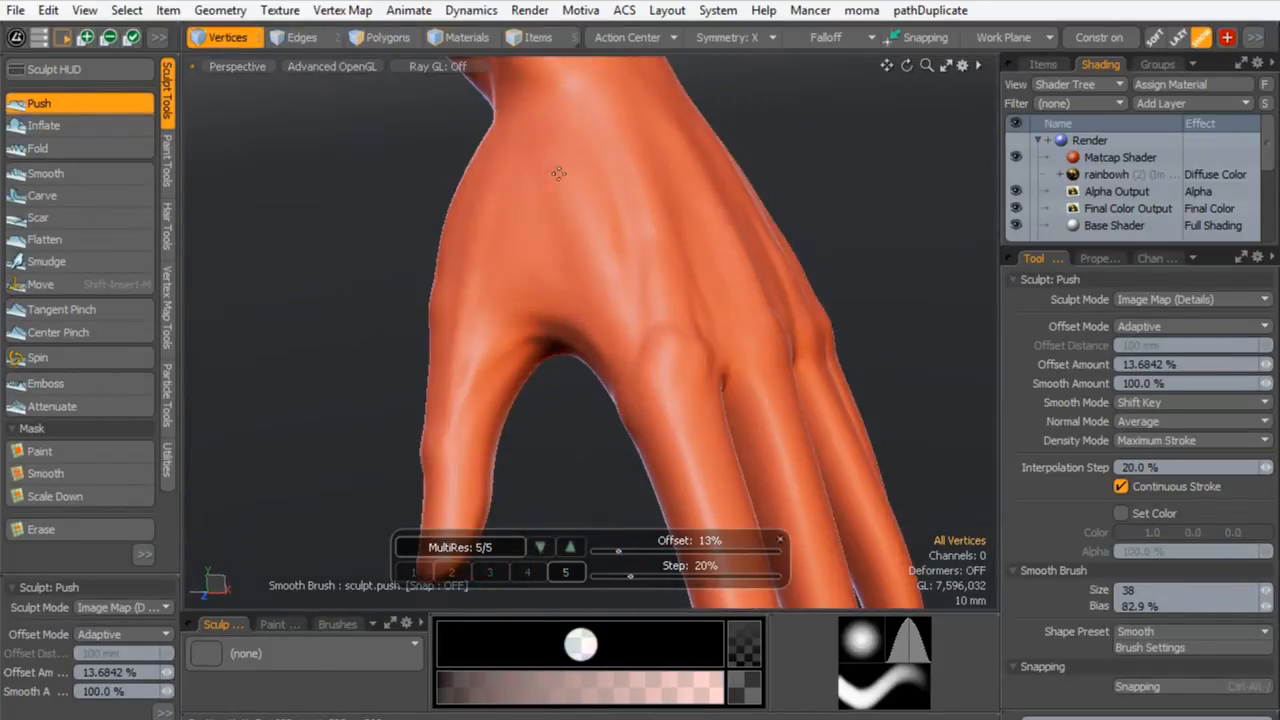
{"action": "left_click_drag", "start_coordinate": [529, 157], "coordinate": [610, 319], "text": "alt"}
{"action": "mouse_move", "coordinate": [538, 236]}
{"action": "left_mouse_down", "text": "alt"}
{"action": "mouse_move", "coordinate": [660, 203]}
{"action": "mouse_move", "coordinate": [694, 269]}
{"action": "left_mouse_up", "text": "alt"}
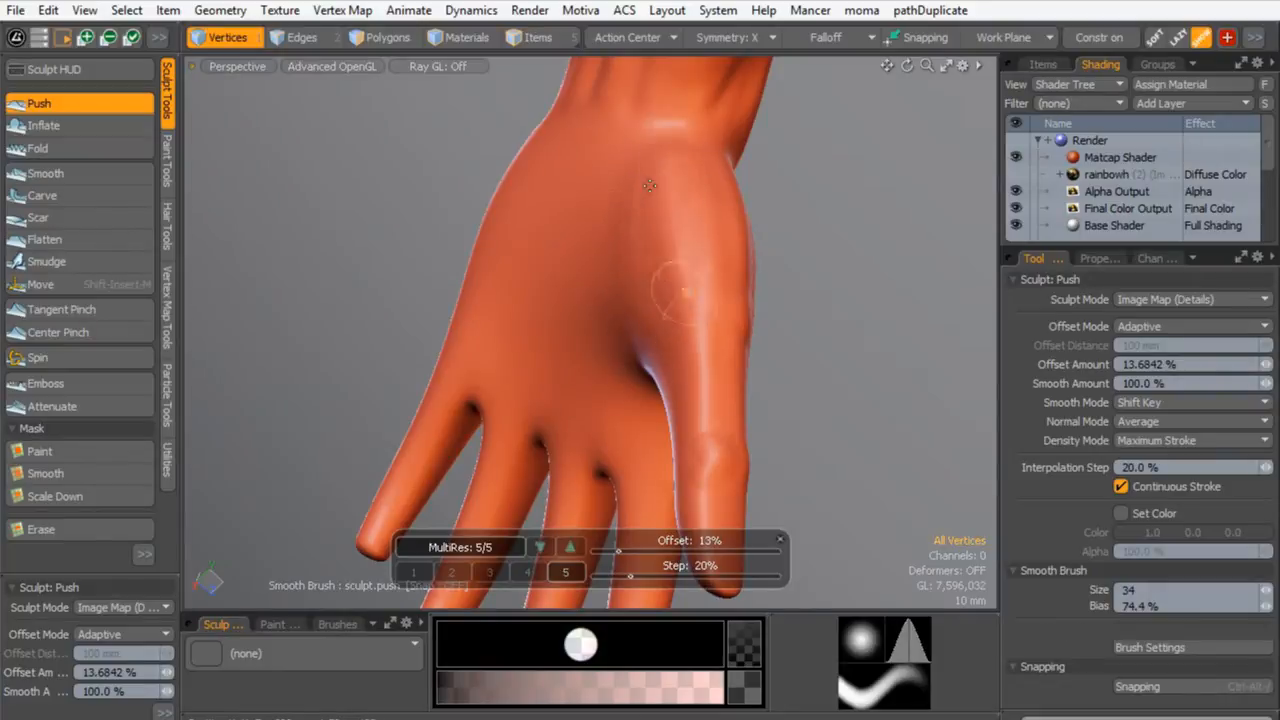
{"action": "mouse_move", "coordinate": [628, 145]}
{"action": "left_mouse_down"}
{"action": "mouse_move", "coordinate": [600, 271]}
{"action": "mouse_move", "coordinate": [679, 145]}
{"action": "left_mouse_up"}
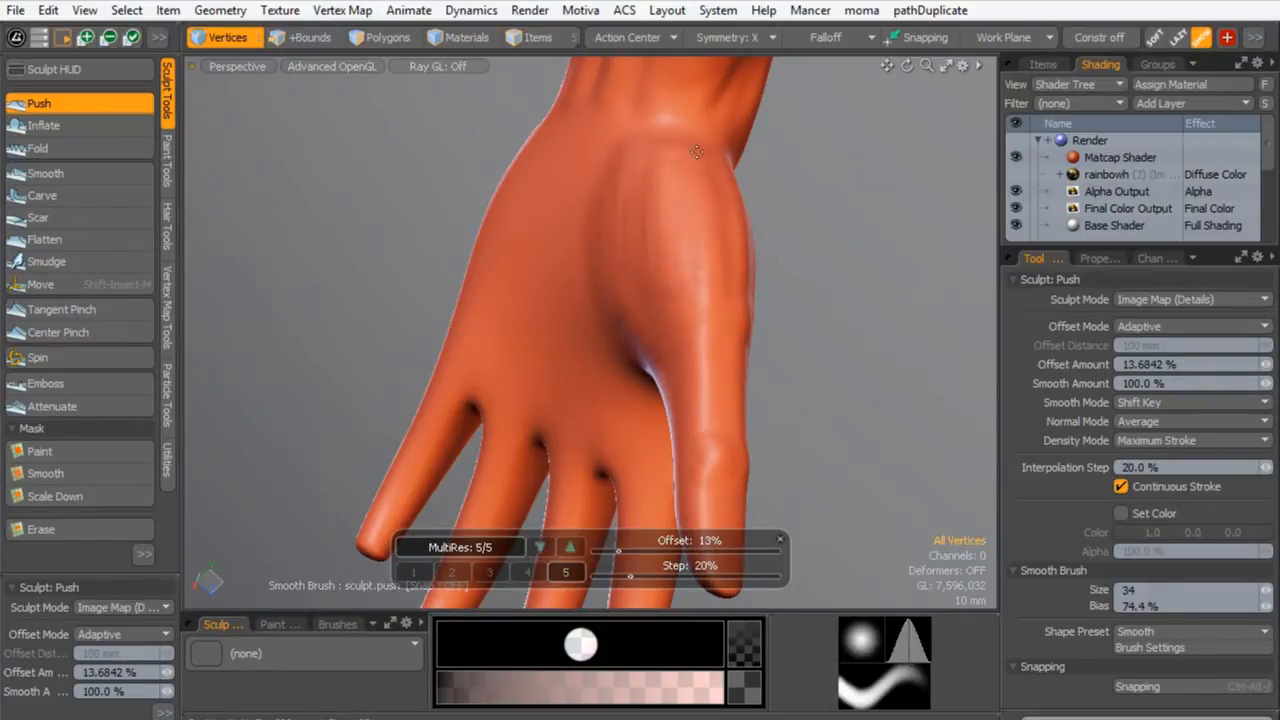
{"action": "mouse_move", "coordinate": [609, 300]}
{"action": "left_mouse_down", "text": "alt"}
{"action": "mouse_move", "coordinate": [449, 266]}
{"action": "mouse_move", "coordinate": [597, 297]}
{"action": "mouse_move", "coordinate": [576, 179]}
{"action": "mouse_move", "coordinate": [515, 247]}
{"action": "left_mouse_up", "text": "alt"}
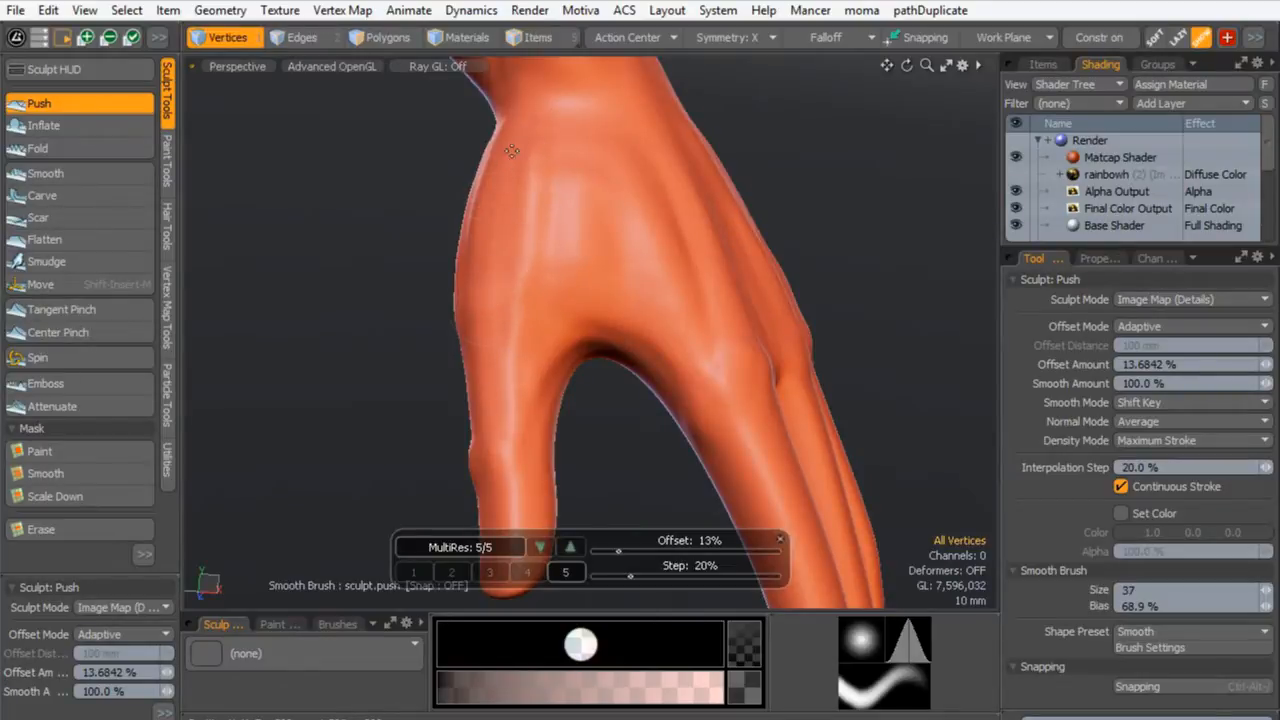
- Sculpt tendon ridges along the back of the thumb and around the thumb web with the Push brush at 13.6842% offset
{"action": "left_click_drag", "start_coordinate": [500, 326], "coordinate": [551, 271], "text": "alt"}
{"action": "right_click_drag", "start_coordinate": [643, 306], "coordinate": [626, 305]}
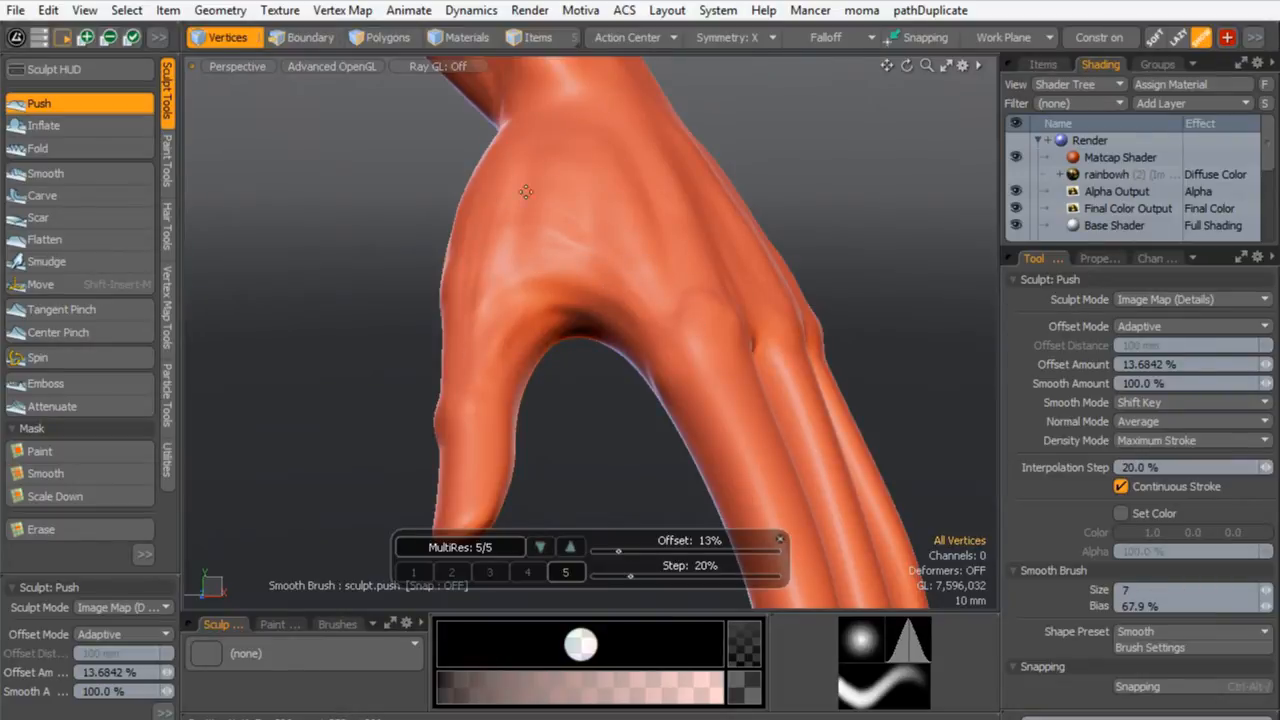
{"action": "left_click_drag", "start_coordinate": [534, 268], "coordinate": [571, 343], "text": "alt"}
{"action": "left_click_drag", "start_coordinate": [573, 404], "coordinate": [585, 203], "text": "alt"}
{"action": "right_click_drag", "start_coordinate": [684, 253], "coordinate": [701, 253]}
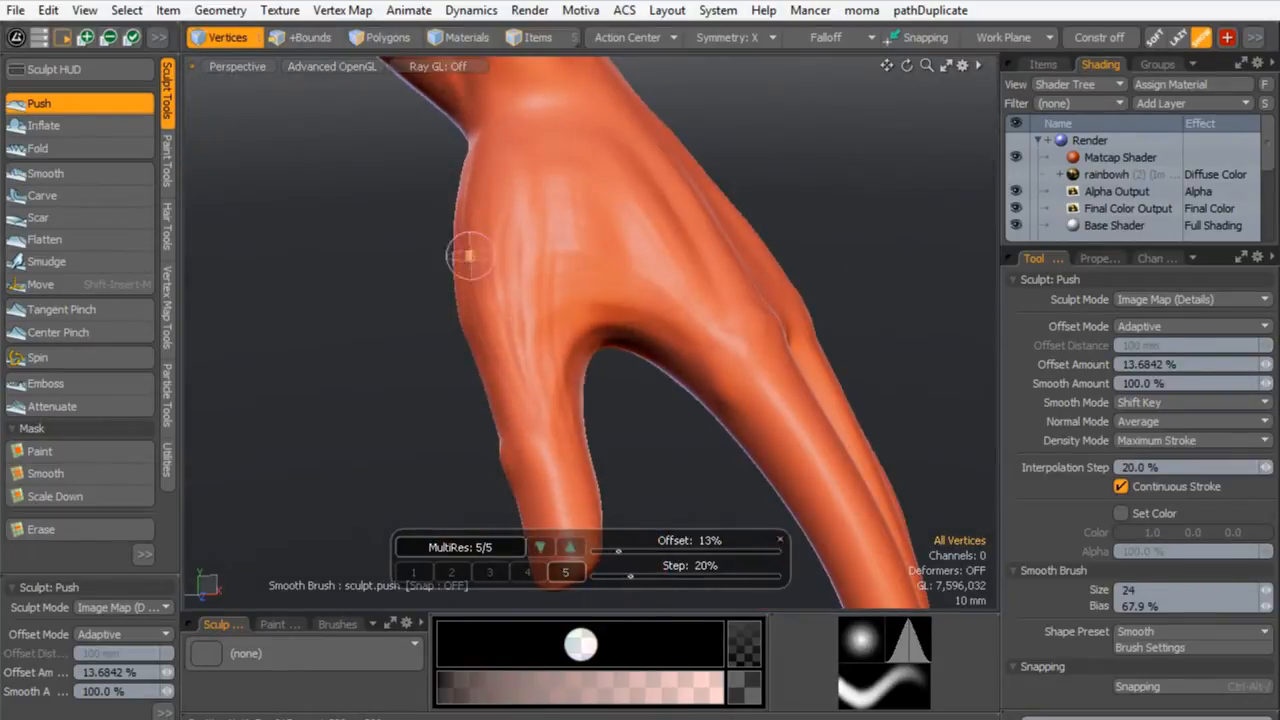
- Define the edge of the thumb muscle on the palm with the Push brush and smooth its transition into the palm
{"action": "mouse_move", "coordinate": [623, 208]}
{"action": "left_mouse_down", "text": "alt"}
{"action": "mouse_move", "coordinate": [531, 280]}
{"action": "mouse_move", "coordinate": [560, 183]}
{"action": "mouse_move", "coordinate": [532, 200]}
{"action": "left_mouse_up", "text": "alt"}
{"action": "right_click_drag", "start_coordinate": [527, 204], "coordinate": [545, 200]}
{"action": "left_click_drag", "start_coordinate": [522, 185], "coordinate": [523, 206]}
{"action": "mouse_move", "coordinate": [657, 263]}
{"action": "left_mouse_down", "text": "alt"}
{"action": "mouse_move", "coordinate": [523, 241]}
{"action": "mouse_move", "coordinate": [556, 316]}
{"action": "left_mouse_up", "text": "alt"}
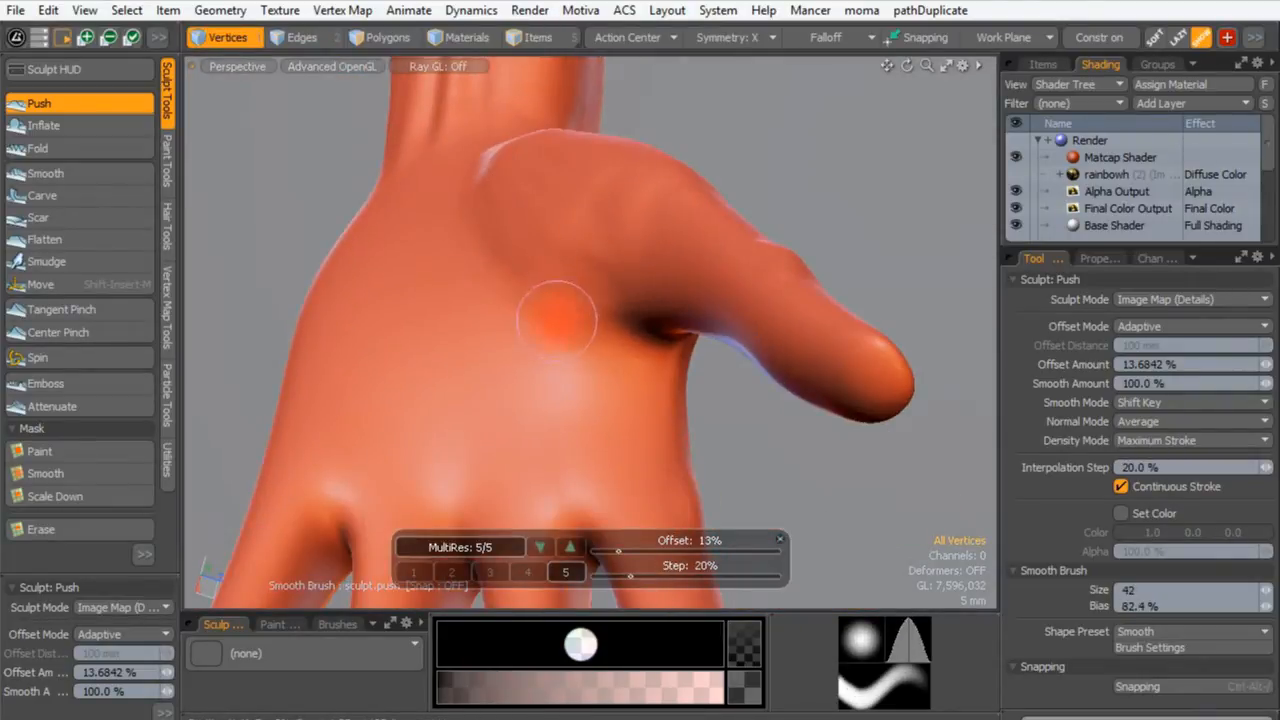
{"action": "right_click_drag", "start_coordinate": [515, 293], "coordinate": [558, 293]}
{"action": "mouse_move", "coordinate": [586, 320]}
{"action": "left_mouse_down", "text": "shift"}
{"action": "mouse_move", "coordinate": [486, 190]}
{"action": "mouse_move", "coordinate": [530, 232]}
{"action": "mouse_move", "coordinate": [498, 297]}
{"action": "left_mouse_up", "text": "shift"}
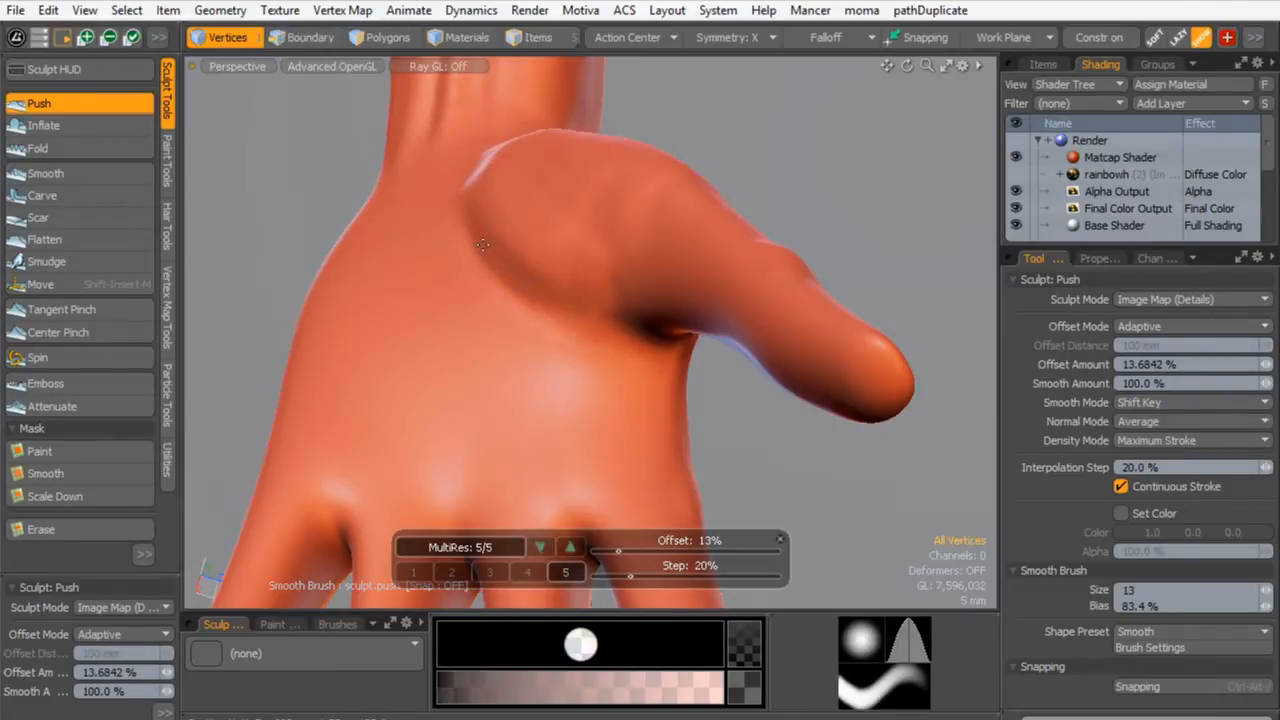
- Swell the fleshy thumb base on the palm side with the Inflate brush at 28.4211% offset
{"action": "left_click", "coordinate": [71, 126]}
{"action": "left_click_drag", "start_coordinate": [520, 299], "coordinate": [523, 177]}
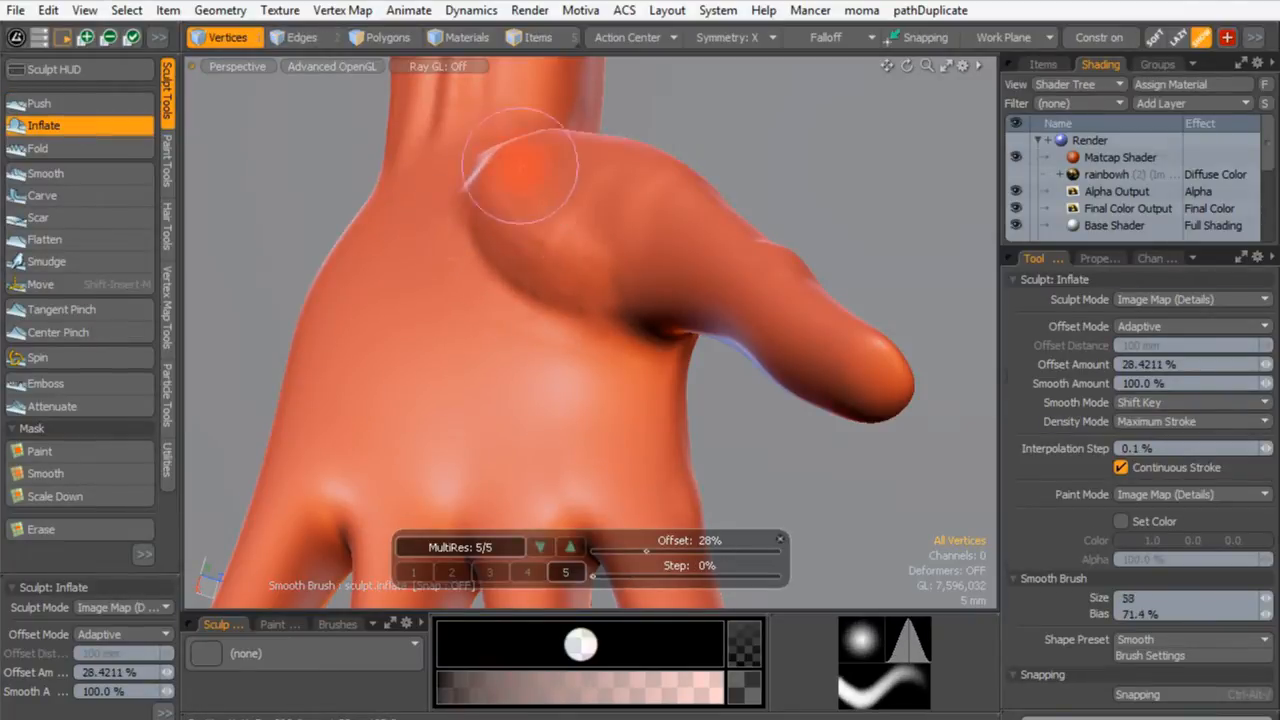
{"action": "right_click_drag", "start_coordinate": [521, 171], "coordinate": [545, 160]}
{"action": "left_click_drag", "start_coordinate": [580, 214], "coordinate": [494, 200]}
{"action": "mouse_move", "coordinate": [664, 228]}
{"action": "left_mouse_down", "text": "alt"}
{"action": "mouse_move", "coordinate": [771, 206]}
{"action": "mouse_move", "coordinate": [720, 270]}
{"action": "left_mouse_up", "text": "alt"}
{"action": "right_click_drag", "start_coordinate": [560, 328], "coordinate": [540, 328]}
{"action": "mouse_move", "coordinate": [545, 335]}
{"action": "left_mouse_down", "text": "alt"}
{"action": "mouse_move", "coordinate": [588, 294]}
{"action": "mouse_move", "coordinate": [620, 330]}
{"action": "left_mouse_up", "text": "alt"}
{"action": "right_click_drag", "start_coordinate": [524, 302], "coordinate": [529, 300]}
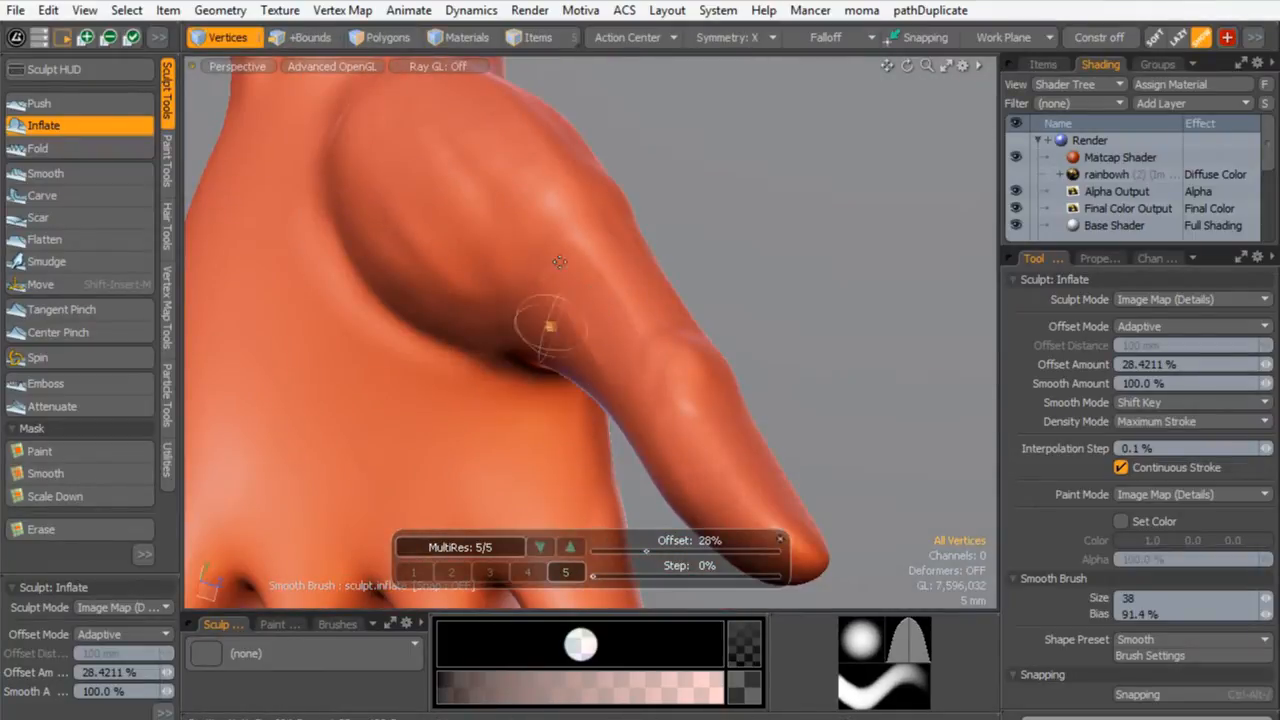
- Cut a crease across the underside of the thumb joint with the Inflate brush at size 12
{"action": "left_click_drag", "start_coordinate": [526, 309], "coordinate": [606, 340], "text": "alt"}
{"action": "mouse_move", "coordinate": [509, 266]}
{"action": "left_mouse_down", "text": "alt"}
{"action": "mouse_move", "coordinate": [309, 280]}
{"action": "mouse_move", "coordinate": [391, 366]}
{"action": "mouse_move", "coordinate": [374, 249]}
{"action": "mouse_move", "coordinate": [363, 280]}
{"action": "left_mouse_up", "text": "alt"}
{"action": "key", "text": "ctrl+x"}
{"action": "key", "text": "Return"}
{"action": "left_click_drag", "start_coordinate": [363, 363], "coordinate": [520, 320], "text": "alt"}
{"action": "mouse_move", "coordinate": [520, 320]}
{"action": "left_mouse_down", "text": "alt+shift"}
{"action": "mouse_move", "coordinate": [490, 413]}
{"action": "mouse_move", "coordinate": [483, 186]}
{"action": "mouse_move", "coordinate": [473, 282]}
{"action": "left_mouse_up", "text": "alt+shift"}
{"action": "right_click_drag", "start_coordinate": [473, 282], "coordinate": [451, 282]}
{"action": "left_click_drag", "start_coordinate": [464, 276], "coordinate": [411, 315], "text": "alt"}
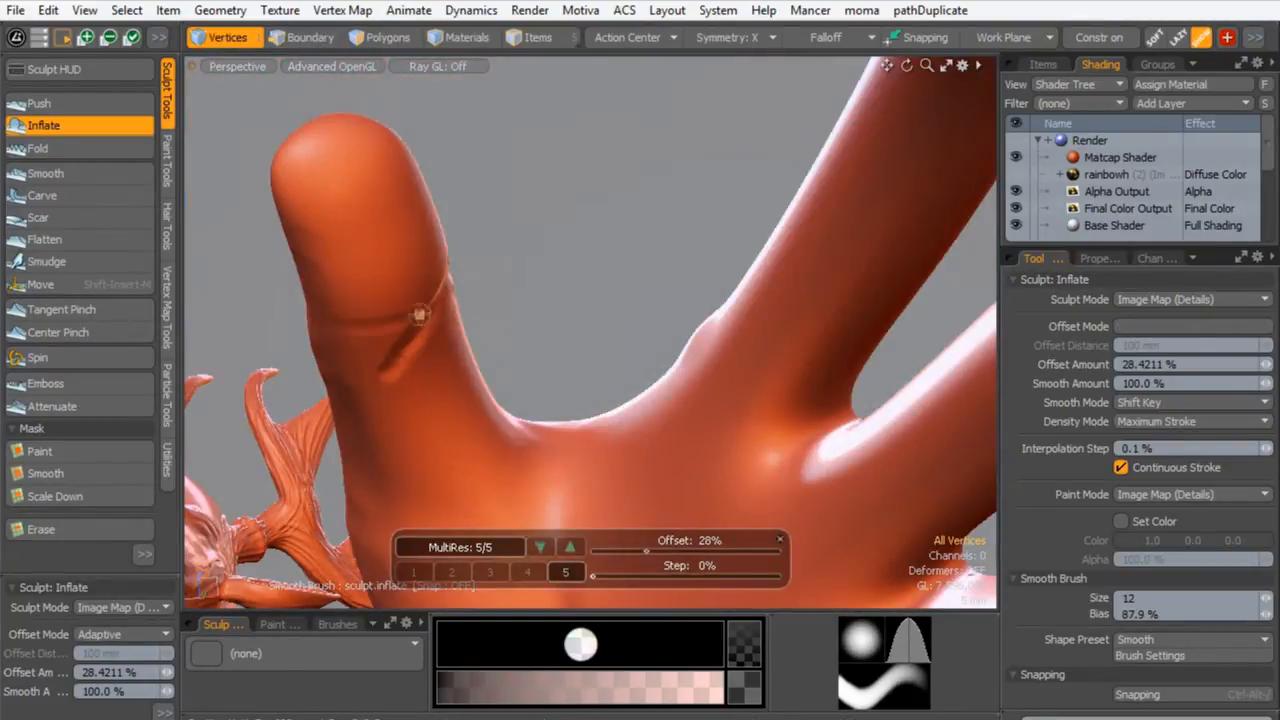
- Undo the stray crease stroke and rework the thumb joint fold with the Inflate brush at size 18
{"action": "key", "text": "ctrl+z"}
{"action": "right_click_drag", "start_coordinate": [430, 298], "coordinate": [443, 297]}
{"action": "left_click_drag", "start_coordinate": [480, 189], "coordinate": [457, 277], "text": "alt"}
{"action": "mouse_move", "coordinate": [457, 278]}
{"action": "right_mouse_down"}
{"action": "mouse_move", "coordinate": [444, 282]}
{"action": "mouse_move", "coordinate": [456, 275]}
{"action": "right_mouse_up"}
{"action": "left_click_drag", "start_coordinate": [457, 460], "coordinate": [457, 343], "text": "alt"}
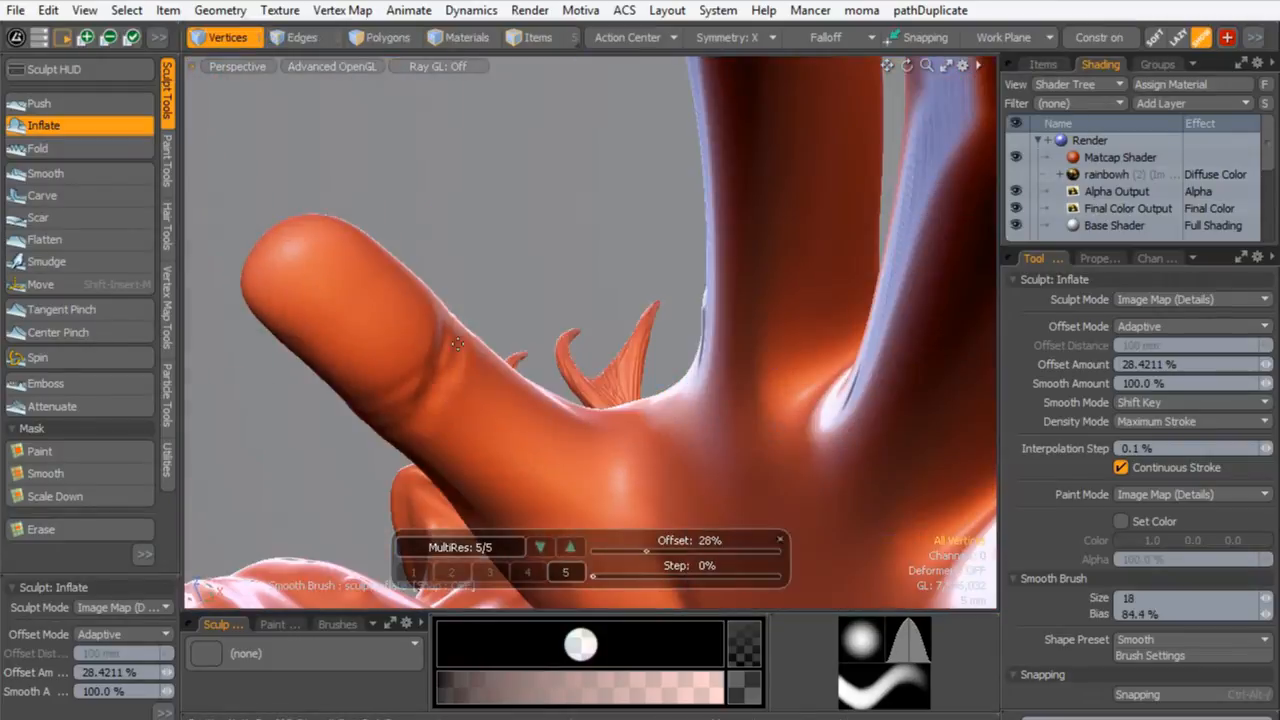
- Add a second skin fold beside the thumb joint crease with the Inflate brush at size 15
{"action": "left_click_drag", "start_coordinate": [452, 235], "coordinate": [443, 325], "text": "alt"}
{"action": "right_click_drag", "start_coordinate": [426, 316], "coordinate": [460, 338]}
{"action": "right_click_drag", "start_coordinate": [421, 289], "coordinate": [429, 289]}
{"action": "left_click_drag", "start_coordinate": [465, 340], "coordinate": [403, 62], "text": "alt"}
{"action": "left_click_drag", "start_coordinate": [440, 471], "coordinate": [482, 349], "text": "alt"}
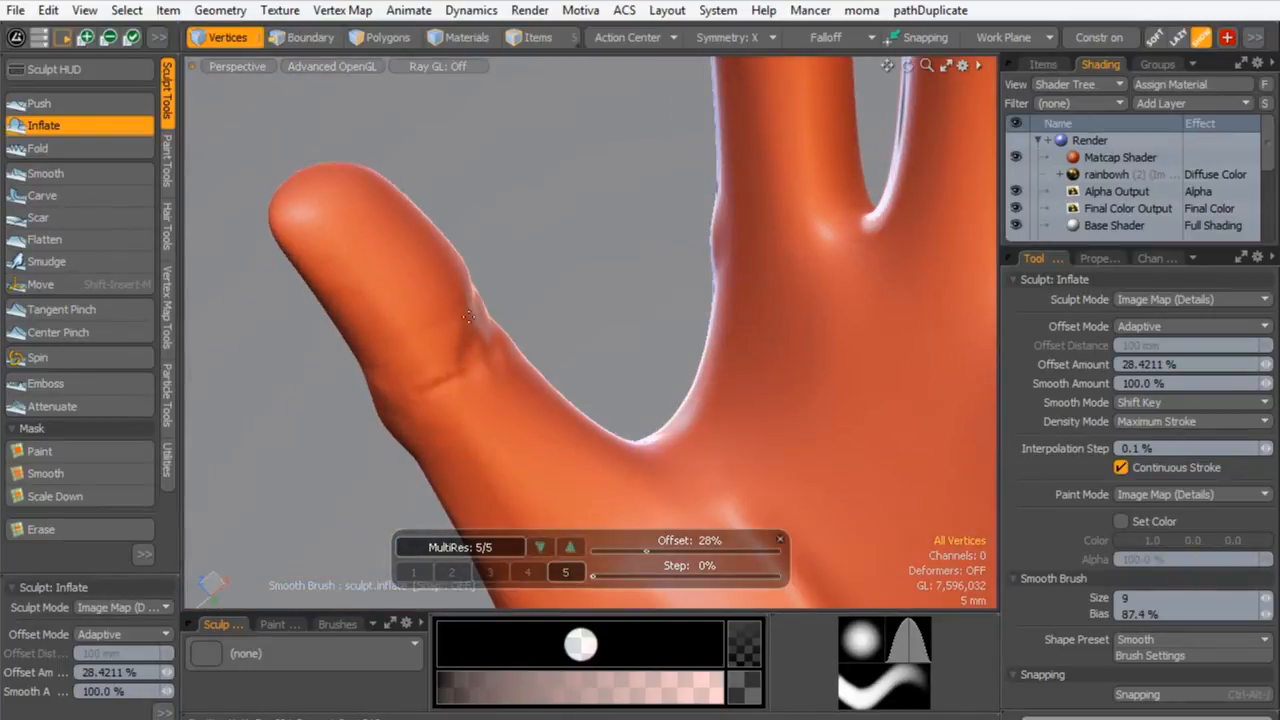
{"action": "right_click_drag", "start_coordinate": [467, 356], "coordinate": [455, 355]}
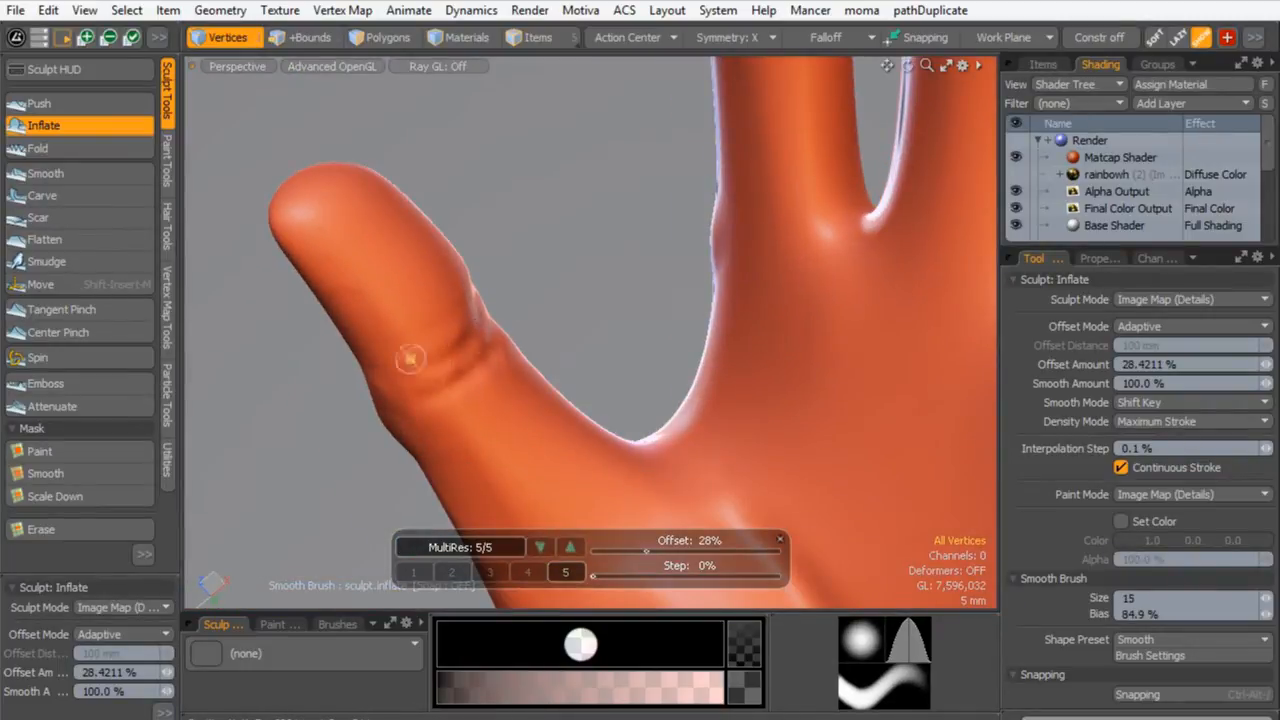
- Sculpt crossing skin creases around the side of the thumb joint with the Inflate brush at size 16
{"action": "left_click_drag", "start_coordinate": [553, 92], "coordinate": [548, 290], "text": "alt"}
{"action": "right_click_drag", "start_coordinate": [500, 405], "coordinate": [490, 400]}
{"action": "mouse_move", "coordinate": [490, 400]}
{"action": "left_mouse_down", "text": "alt"}
{"action": "mouse_move", "coordinate": [469, 329]}
{"action": "mouse_move", "coordinate": [504, 370]}
{"action": "left_mouse_up", "text": "alt"}
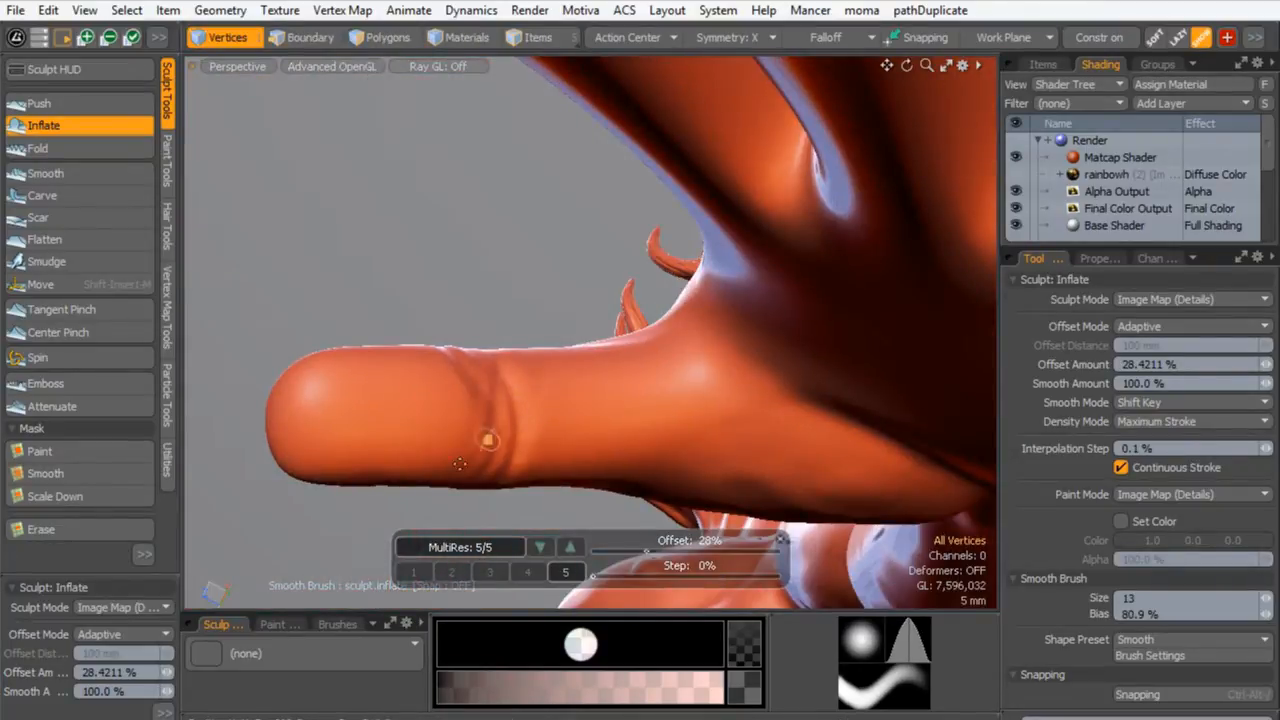
{"action": "right_click_drag", "start_coordinate": [438, 456], "coordinate": [522, 363]}
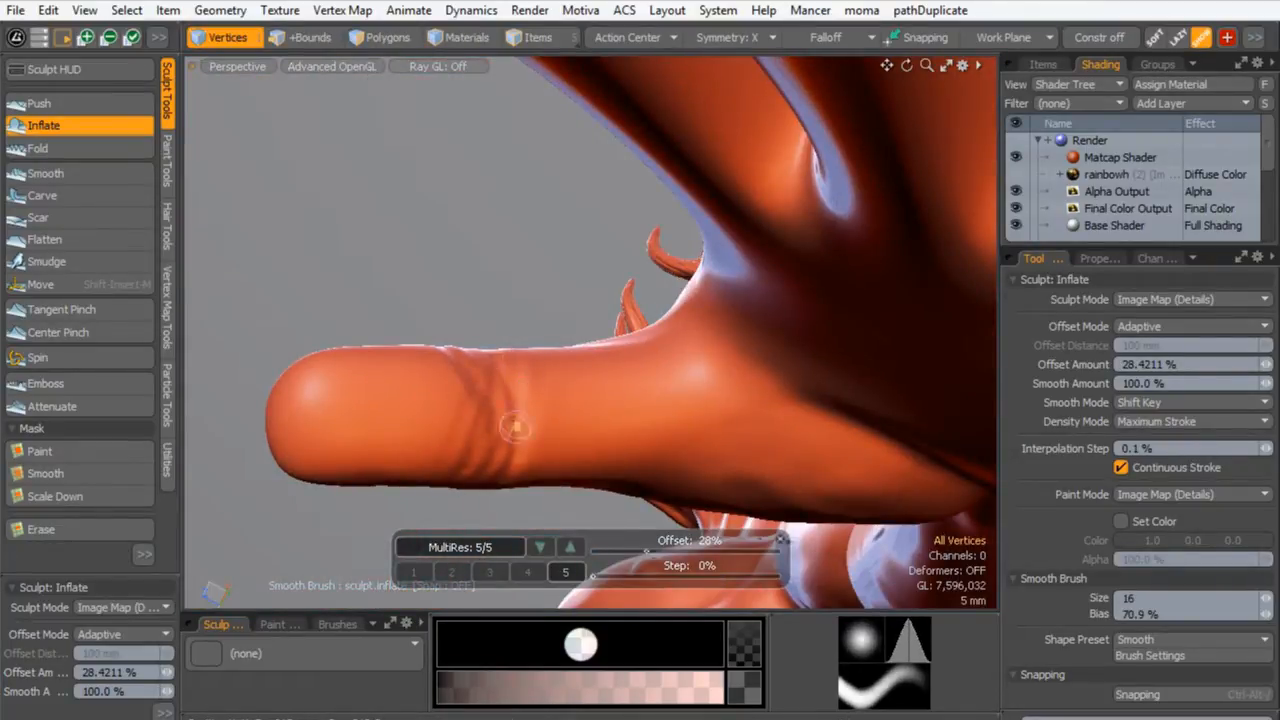
- Refine the thumb joint wrinkles from several sides with short resized Inflate strokes
{"action": "mouse_move", "coordinate": [457, 367]}
{"action": "left_mouse_down", "text": "alt"}
{"action": "mouse_move", "coordinate": [749, 423]}
{"action": "mouse_move", "coordinate": [600, 400]}
{"action": "mouse_move", "coordinate": [497, 260]}
{"action": "left_mouse_up", "text": "alt"}
{"action": "right_click_drag", "start_coordinate": [490, 260], "coordinate": [497, 260]}
{"action": "mouse_move", "coordinate": [497, 260]}
{"action": "left_mouse_down"}
{"action": "mouse_move", "coordinate": [482, 280]}
{"action": "mouse_move", "coordinate": [510, 158]}
{"action": "left_mouse_up"}
{"action": "left_click_drag", "start_coordinate": [451, 413], "coordinate": [469, 374], "text": "alt"}
{"action": "right_click_drag", "start_coordinate": [469, 374], "coordinate": [486, 374]}
{"action": "mouse_move", "coordinate": [448, 388]}
{"action": "left_mouse_down"}
{"action": "mouse_move", "coordinate": [443, 369]}
{"action": "mouse_move", "coordinate": [452, 382]}
{"action": "left_mouse_up"}
{"action": "mouse_move", "coordinate": [563, 349]}
{"action": "left_mouse_down", "text": "alt"}
{"action": "mouse_move", "coordinate": [423, 338]}
{"action": "mouse_move", "coordinate": [500, 264]}
{"action": "left_mouse_up", "text": "alt"}
{"action": "right_click_drag", "start_coordinate": [500, 264], "coordinate": [494, 264]}
{"action": "left_click_drag", "start_coordinate": [503, 250], "coordinate": [516, 290]}
- Build up the outer side of the wrist and the fleshy outer edge of the palm with the Inflate brush
{"action": "mouse_move", "coordinate": [603, 341]}
{"action": "left_mouse_down", "text": "alt"}
{"action": "mouse_move", "coordinate": [540, 380]}
{"action": "mouse_move", "coordinate": [611, 354]}
{"action": "mouse_move", "coordinate": [531, 300]}
{"action": "mouse_move", "coordinate": [577, 177]}
{"action": "left_mouse_up", "text": "alt"}
{"action": "right_click_drag", "start_coordinate": [577, 177], "coordinate": [559, 174]}
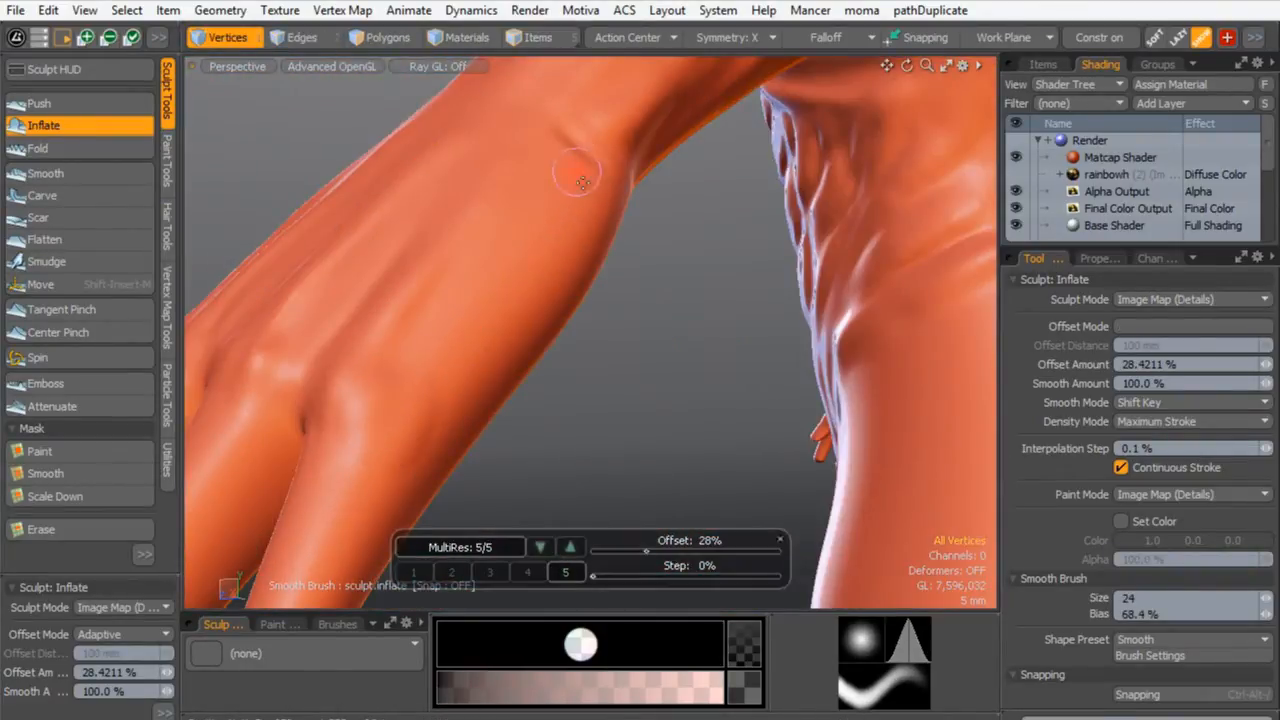
{"action": "left_click_drag", "start_coordinate": [603, 320], "coordinate": [585, 258], "text": "alt"}
{"action": "right_click_drag", "start_coordinate": [534, 304], "coordinate": [560, 303]}
{"action": "right_click_drag", "start_coordinate": [721, 330], "coordinate": [726, 302]}
{"action": "mouse_move", "coordinate": [617, 246]}
{"action": "left_mouse_down"}
{"action": "mouse_move", "coordinate": [448, 411]}
{"action": "mouse_move", "coordinate": [606, 106]}
{"action": "left_mouse_up"}
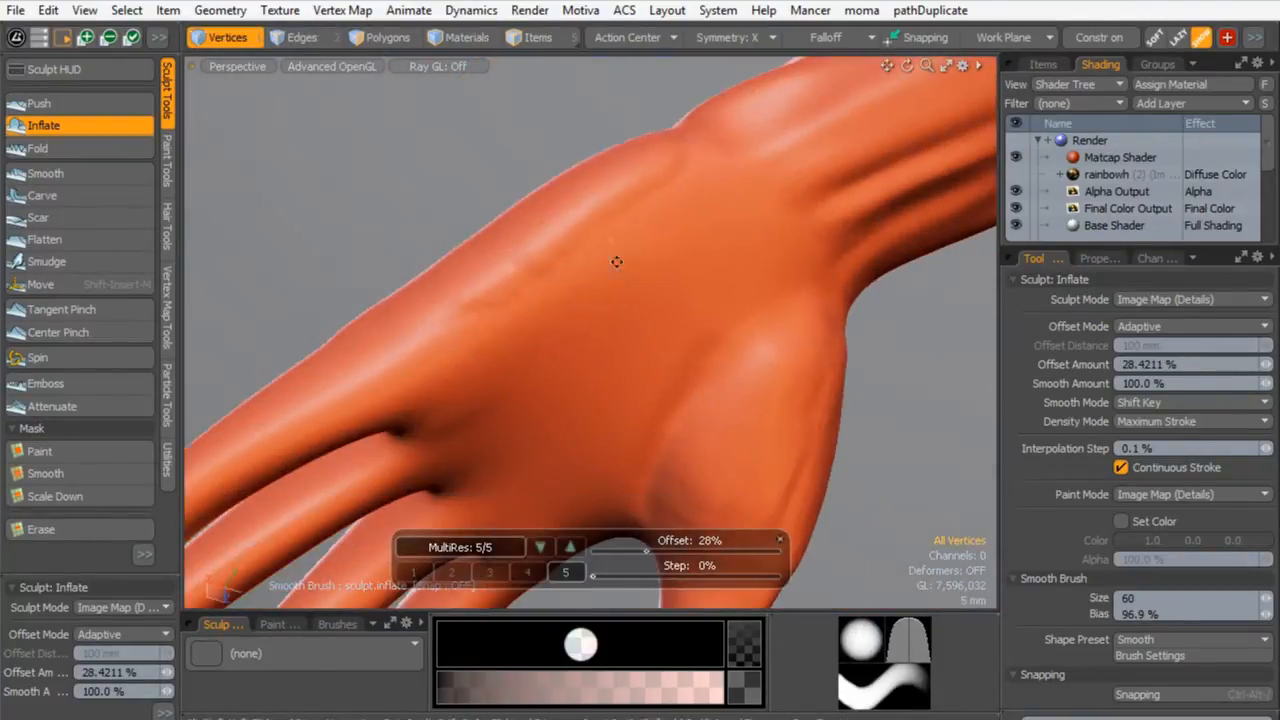
{"action": "mouse_move", "coordinate": [680, 180]}
{"action": "left_mouse_down"}
{"action": "mouse_move", "coordinate": [470, 340]}
{"action": "mouse_move", "coordinate": [640, 300]}
{"action": "left_mouse_up"}
{"action": "right_click_drag", "start_coordinate": [640, 300], "coordinate": [631, 318]}
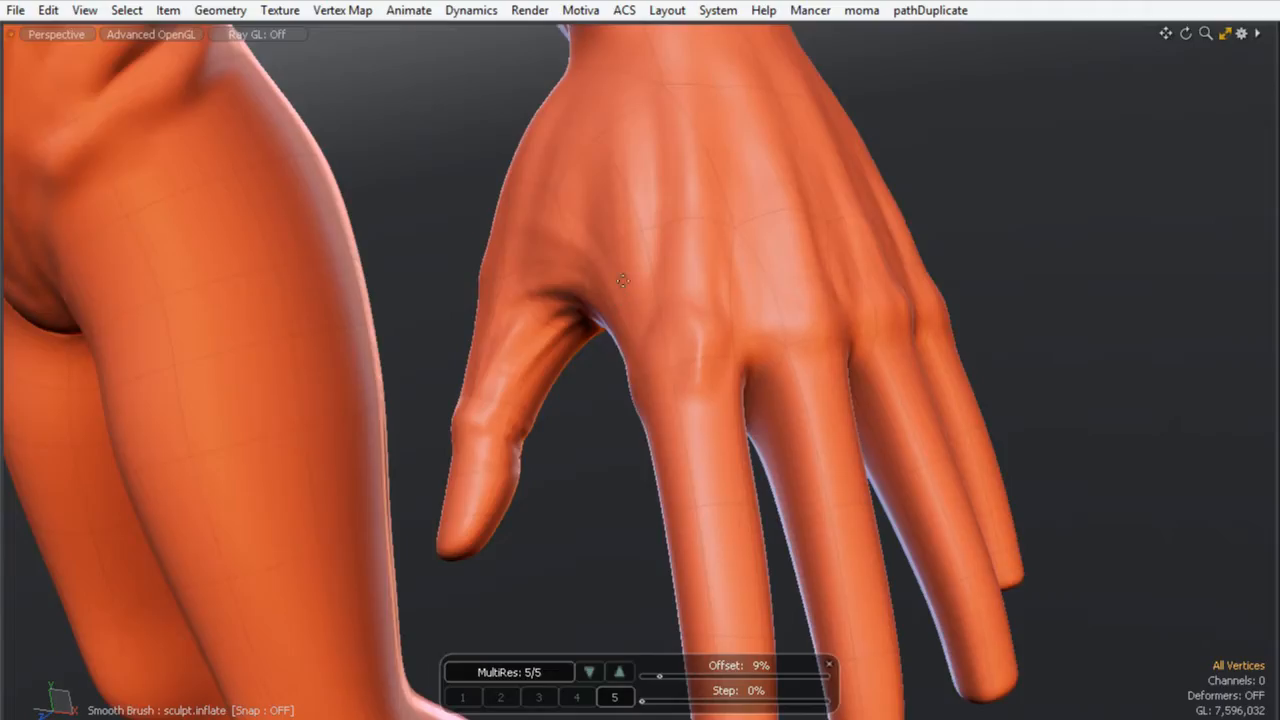
- Turn on a faint wireframe overlay for the active meshes in the viewport display options
{"action": "mouse_move", "coordinate": [700, 350]}
{"action": "left_mouse_down", "text": "alt"}
{"action": "mouse_move", "coordinate": [786, 363]}
{"action": "mouse_move", "coordinate": [623, 337]}
{"action": "mouse_move", "coordinate": [557, 377]}
{"action": "mouse_move", "coordinate": [560, 354]}
{"action": "left_mouse_up", "text": "alt"}
{"action": "left_click", "coordinate": [570, 336]}
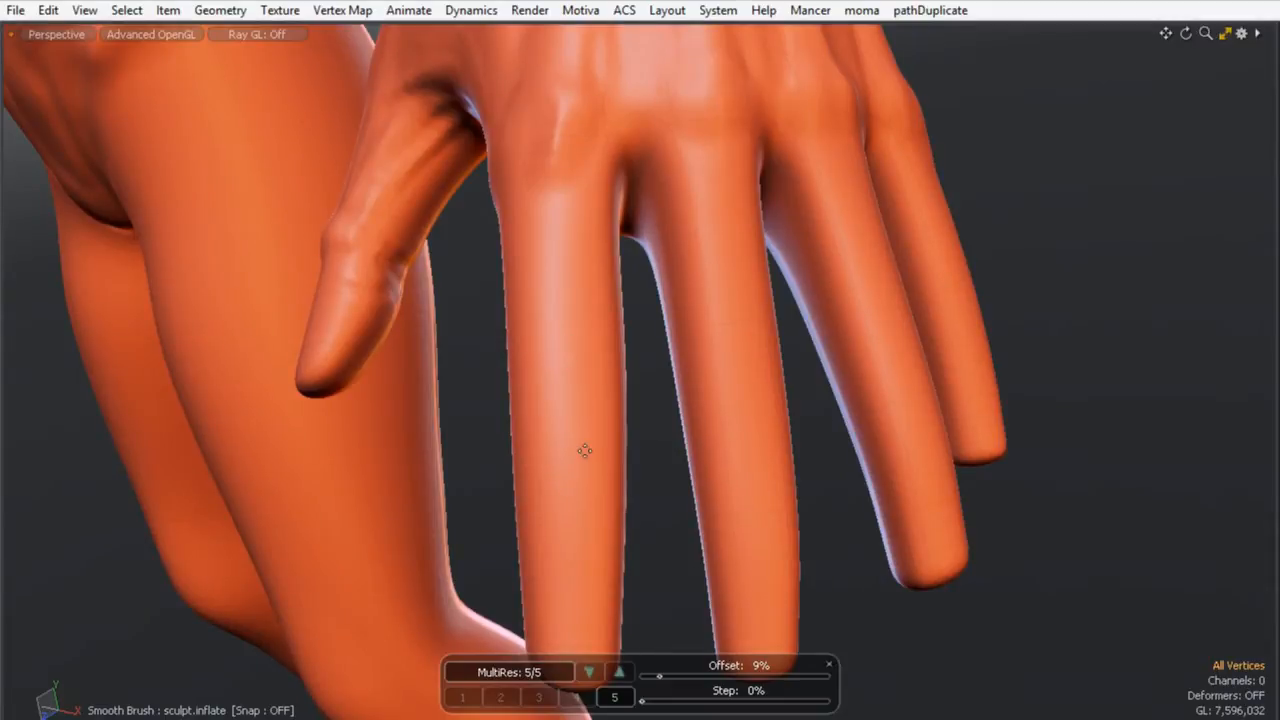
{"action": "key", "text": "o"}
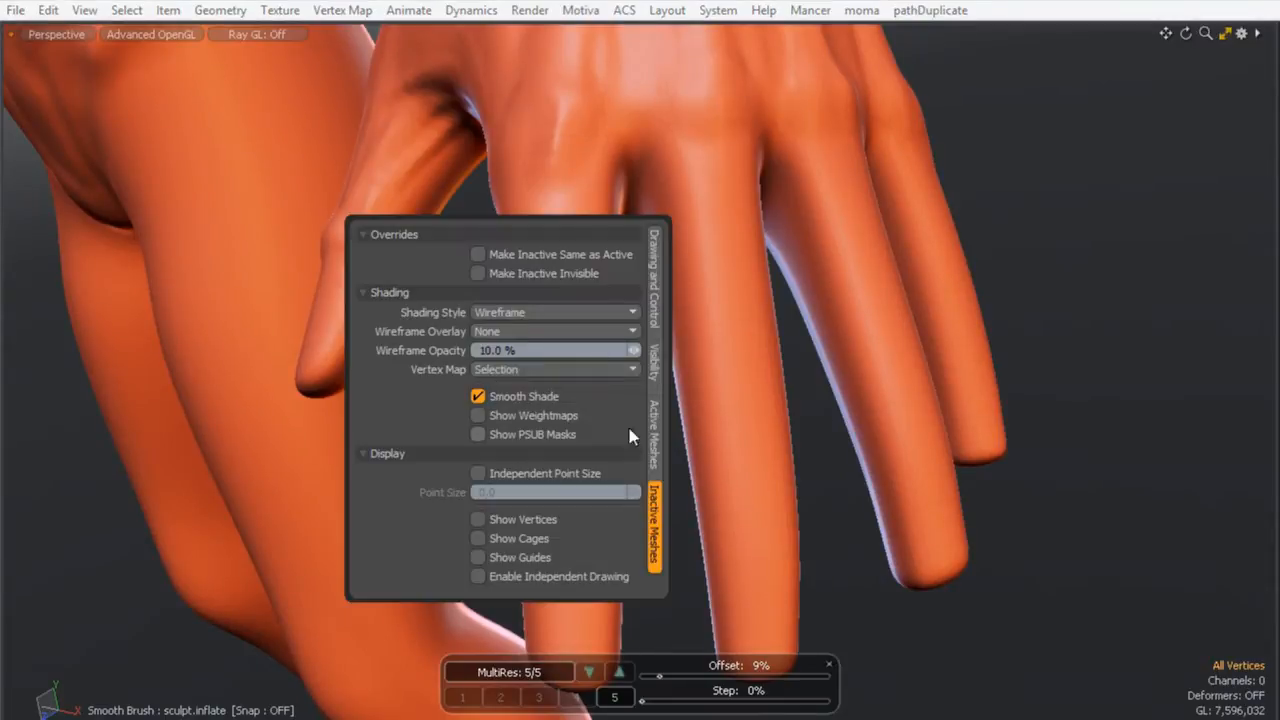
{"action": "left_click", "coordinate": [650, 370]}
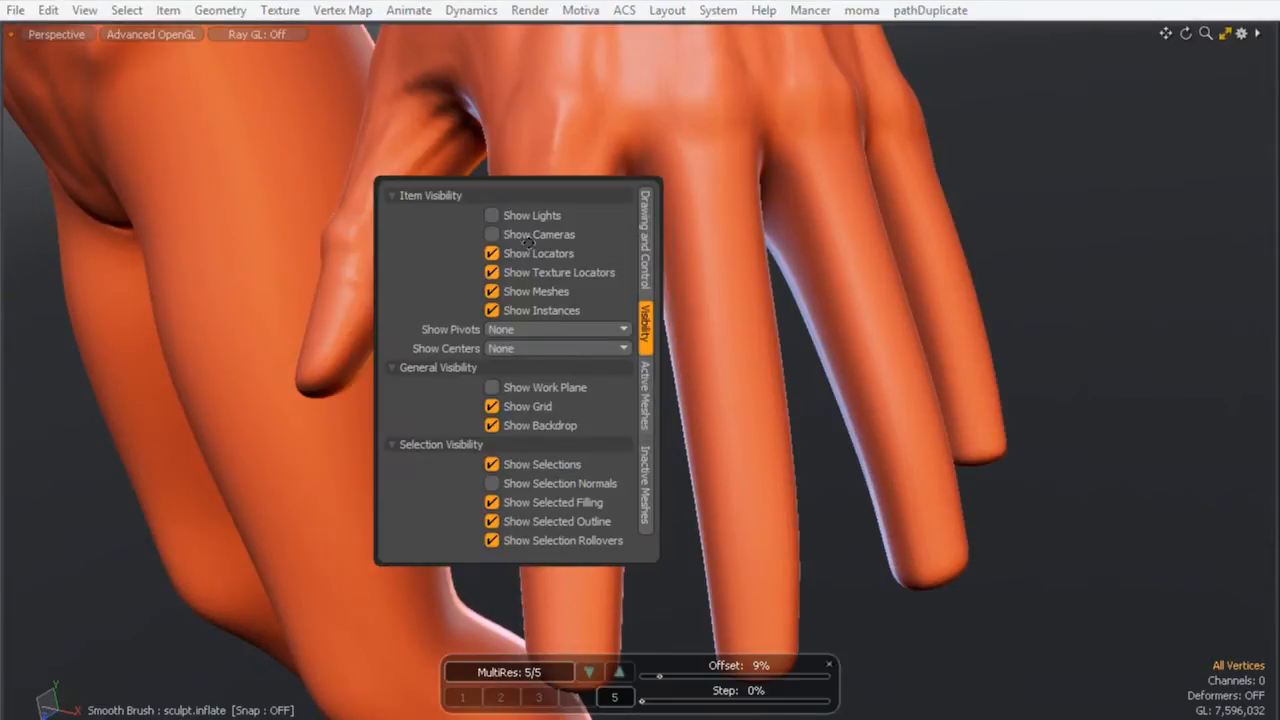
{"action": "left_click", "coordinate": [643, 478]}
{"action": "left_click", "coordinate": [643, 456]}
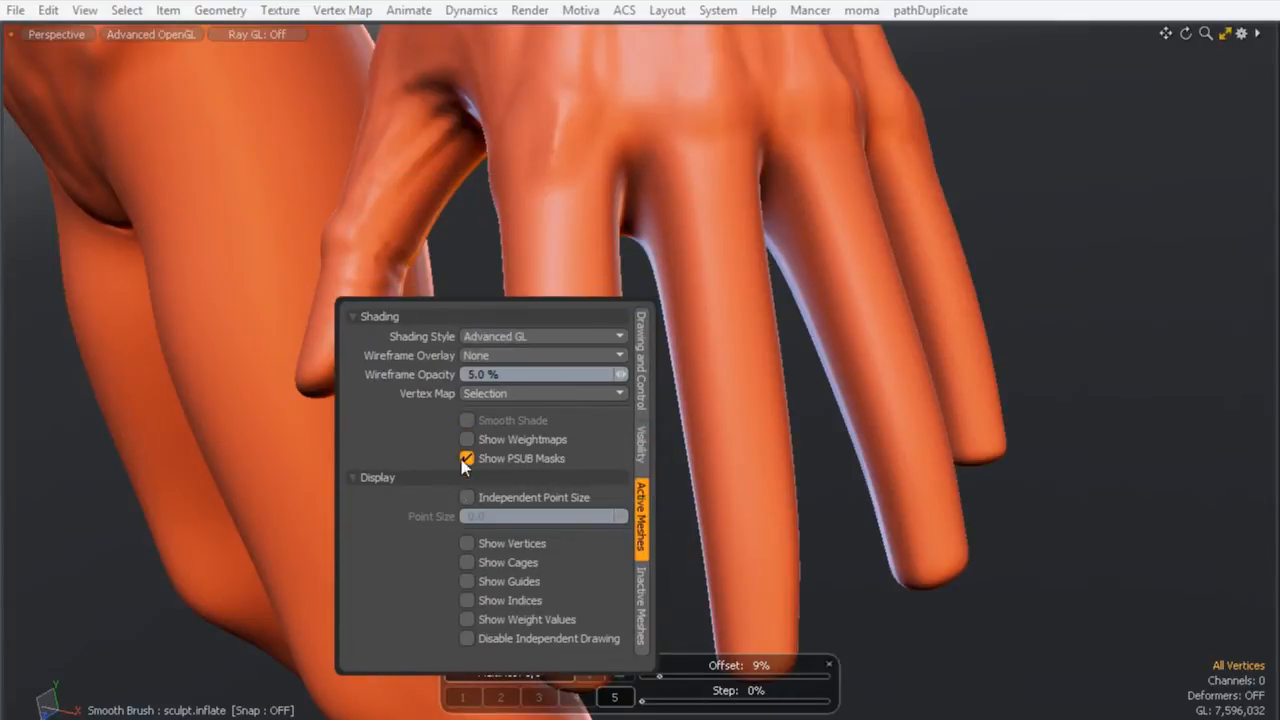
{"action": "key", "text": "ctrl+3"}
{"action": "left_click", "coordinate": [657, 458]}
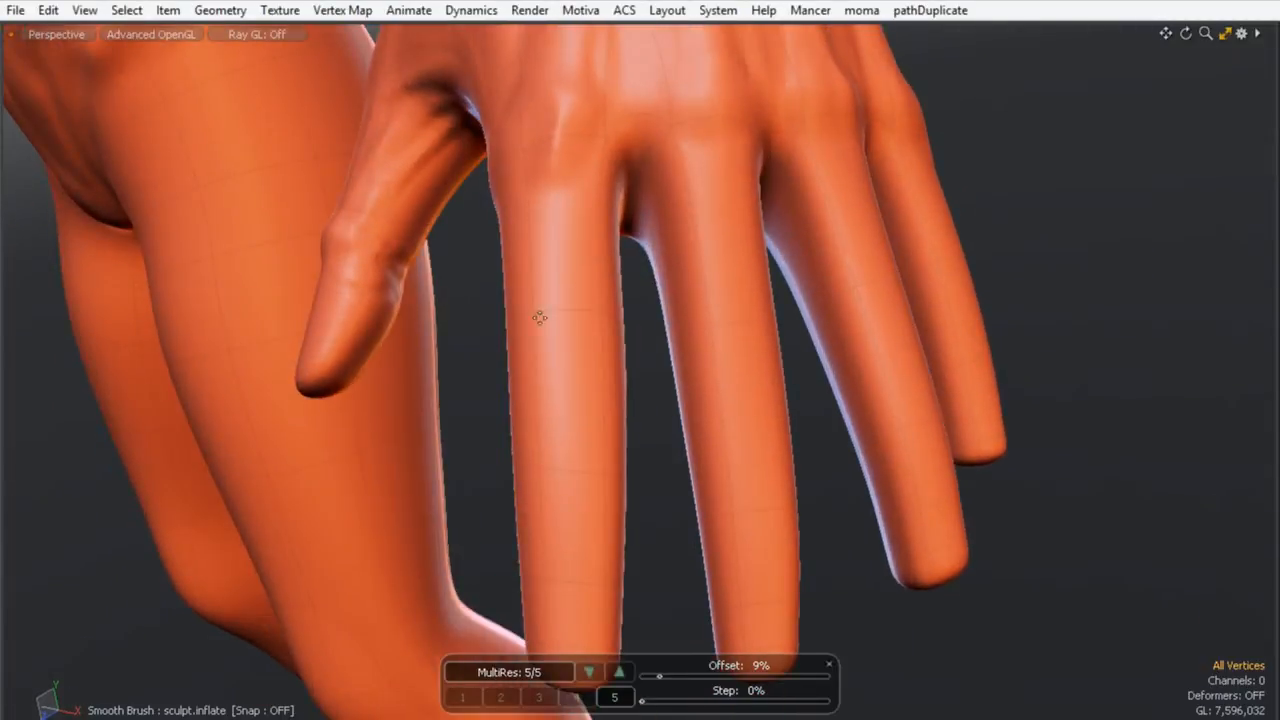
- Mark the finger joints with the Inflate brush at 9% offset, then raise them with the Push brush at 13% offset
{"action": "mouse_move", "coordinate": [581, 247]}
{"action": "left_mouse_down", "text": "alt"}
{"action": "mouse_move", "coordinate": [598, 300]}
{"action": "mouse_move", "coordinate": [613, 262]}
{"action": "left_mouse_up", "text": "alt"}
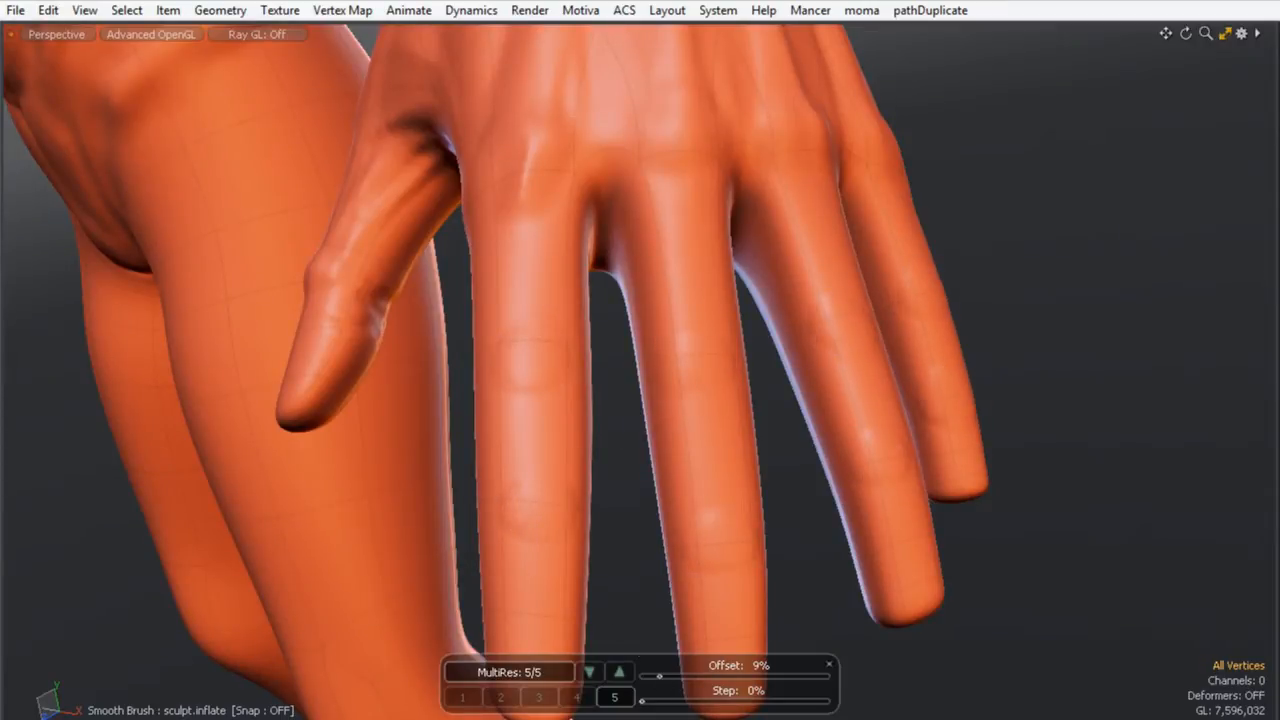
{"action": "key", "text": "F2"}
{"action": "left_click", "coordinate": [90, 75]}
{"action": "left_click", "coordinate": [242, 10]}
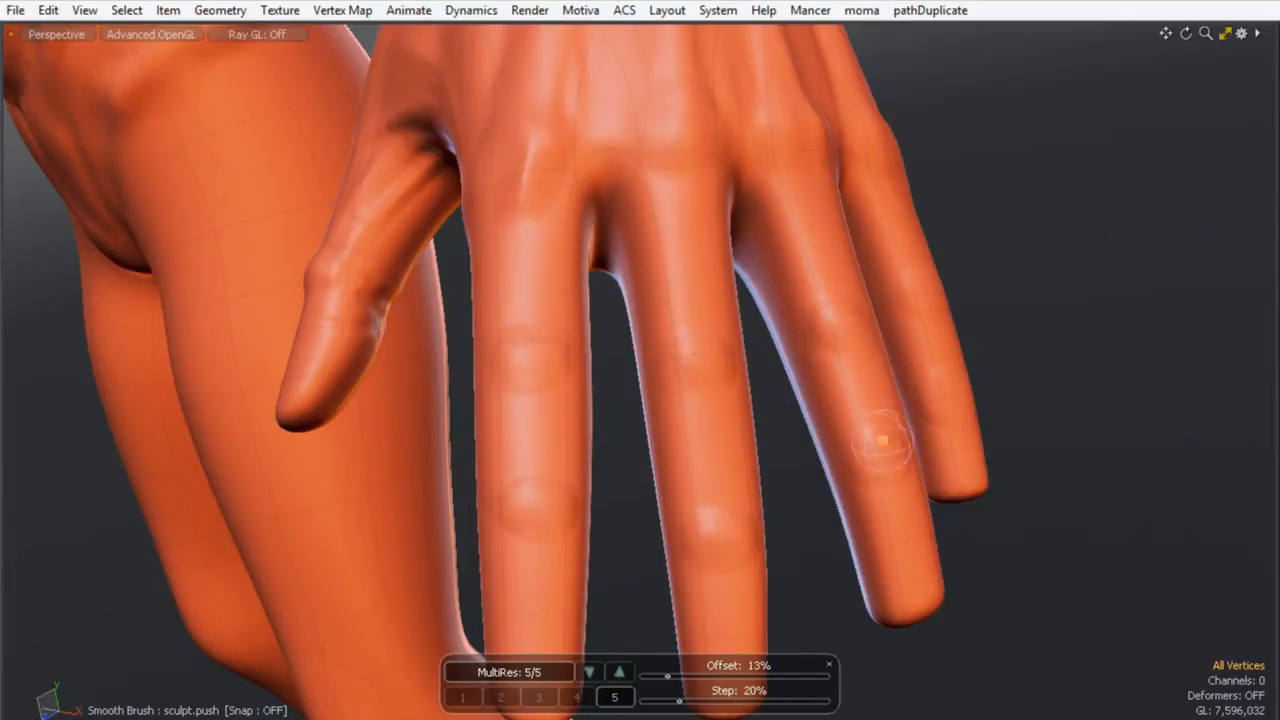
- Raise rounded knuckle bumps at both joints of all four fingers with the Push brush at 13% offset
{"action": "left_click_drag", "start_coordinate": [941, 354], "coordinate": [957, 335], "text": "alt"}
{"action": "left_click_drag", "start_coordinate": [872, 469], "coordinate": [776, 456], "text": "alt"}
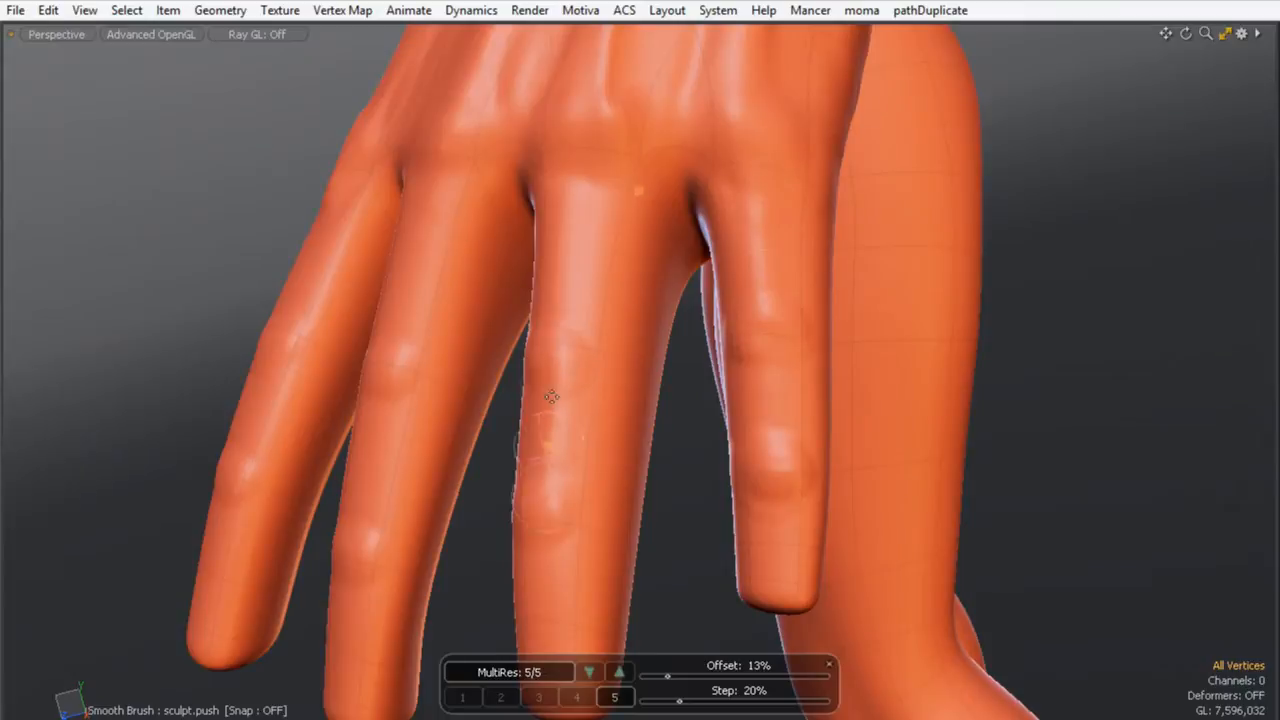
{"action": "left_click_drag", "start_coordinate": [652, 358], "coordinate": [672, 190], "text": "alt"}
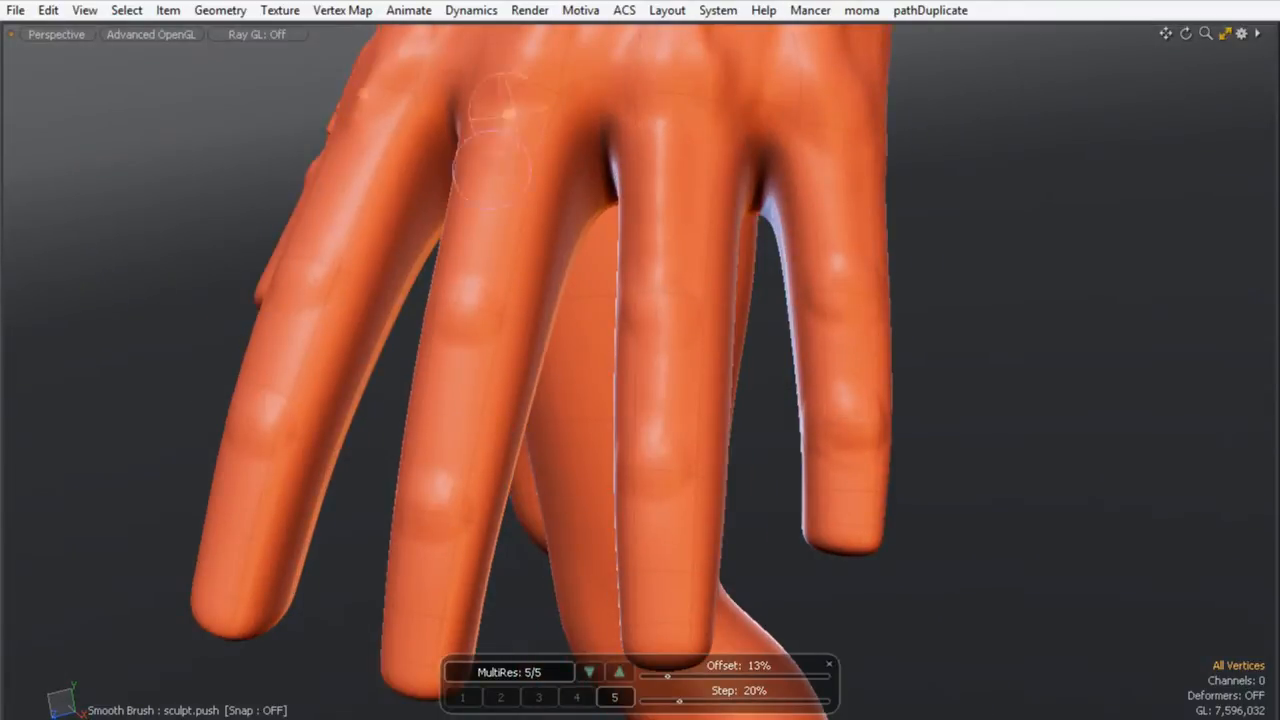
{"action": "mouse_move", "coordinate": [272, 330]}
{"action": "left_mouse_down", "text": "alt"}
{"action": "mouse_move", "coordinate": [423, 130]}
{"action": "mouse_move", "coordinate": [406, 114]}
{"action": "left_mouse_up", "text": "alt"}
{"action": "scroll", "coordinate": [437, 297], "scroll_direction": "down", "scroll_amount": 4}
{"action": "left_click_drag", "start_coordinate": [437, 297], "coordinate": [594, 357], "text": "alt"}
{"action": "scroll", "coordinate": [594, 357], "scroll_direction": "up", "scroll_amount": 3}
- Strengthen the joint bumps on the backs of the fingers with further Push strokes
{"action": "mouse_move", "coordinate": [440, 390]}
{"action": "left_mouse_down", "text": "alt+shift"}
{"action": "mouse_move", "coordinate": [535, 298]}
{"action": "mouse_move", "coordinate": [468, 318]}
{"action": "left_mouse_up", "text": "alt+shift"}
{"action": "mouse_move", "coordinate": [465, 412]}
{"action": "left_mouse_down", "text": "alt+shift"}
{"action": "mouse_move", "coordinate": [461, 324]}
{"action": "mouse_move", "coordinate": [436, 325]}
{"action": "mouse_move", "coordinate": [573, 327]}
{"action": "left_mouse_up", "text": "alt+shift"}
{"action": "mouse_move", "coordinate": [602, 340]}
{"action": "left_mouse_down"}
{"action": "mouse_move", "coordinate": [621, 334]}
{"action": "mouse_move", "coordinate": [486, 323]}
{"action": "left_mouse_up"}
{"action": "mouse_move", "coordinate": [634, 240]}
{"action": "left_mouse_down", "text": "alt+shift"}
{"action": "mouse_move", "coordinate": [630, 363]}
{"action": "mouse_move", "coordinate": [572, 388]}
{"action": "mouse_move", "coordinate": [583, 347]}
{"action": "mouse_move", "coordinate": [587, 412]}
{"action": "mouse_move", "coordinate": [527, 424]}
{"action": "left_mouse_up", "text": "alt+shift"}
{"action": "mouse_move", "coordinate": [570, 420]}
{"action": "left_mouse_down"}
{"action": "mouse_move", "coordinate": [634, 417]}
{"action": "mouse_move", "coordinate": [555, 395]}
{"action": "left_mouse_up"}
{"action": "left_click_drag", "start_coordinate": [597, 228], "coordinate": [595, 306], "text": "alt+shift"}
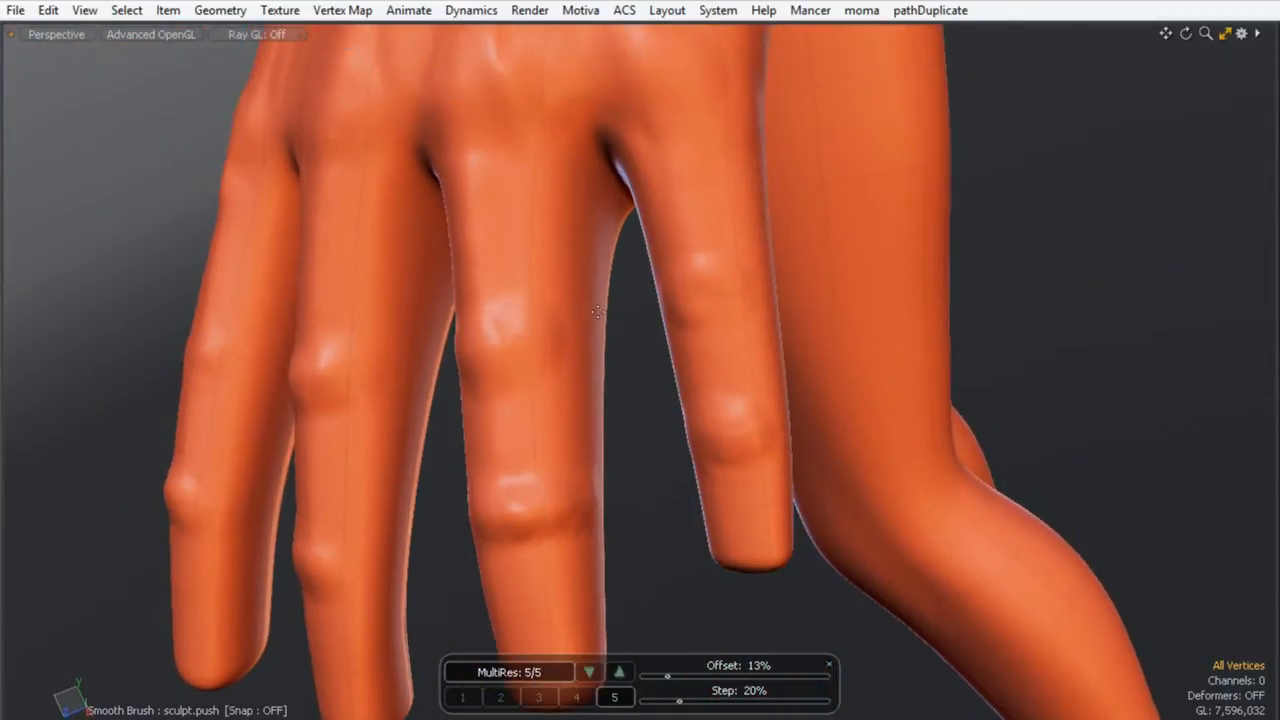
- Wrap the joint swellings around the sides of the ring and little fingers with the Push brush
{"action": "left_click_drag", "start_coordinate": [540, 343], "coordinate": [915, 308], "text": "alt"}
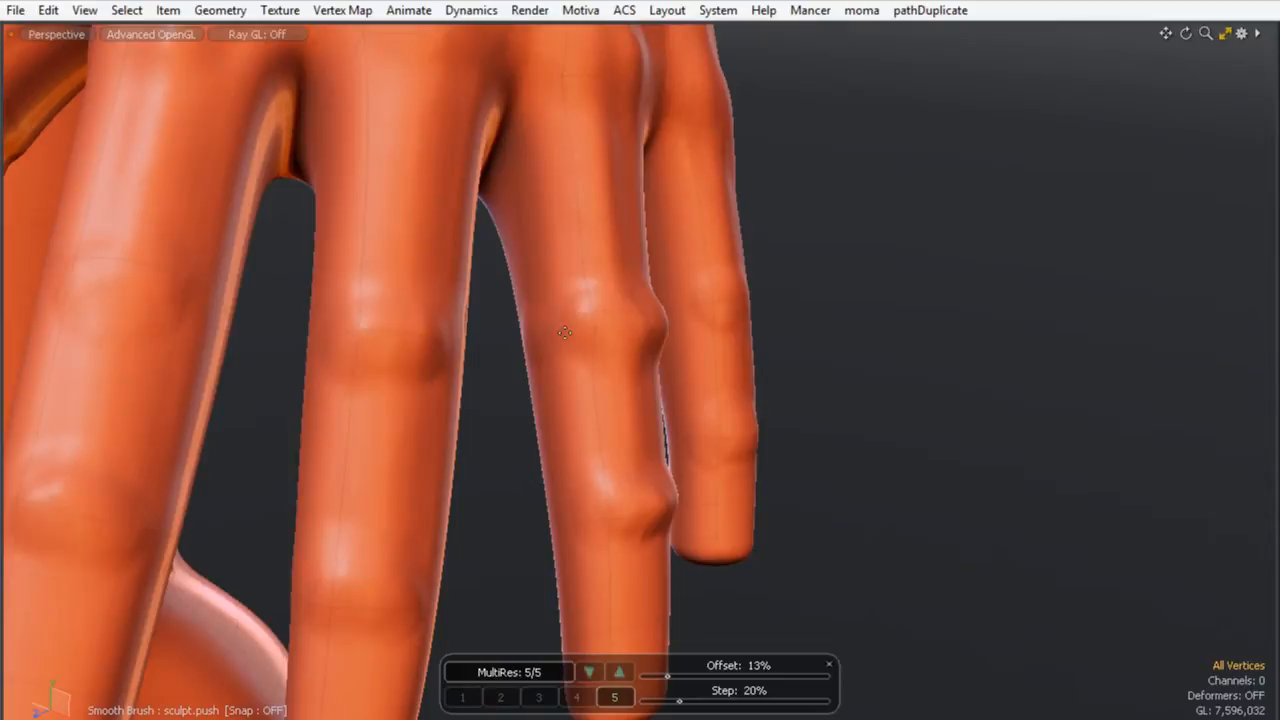
{"action": "left_click_drag", "start_coordinate": [586, 514], "coordinate": [522, 400], "text": "alt"}
{"action": "left_click_drag", "start_coordinate": [534, 351], "coordinate": [935, 350], "text": "alt"}
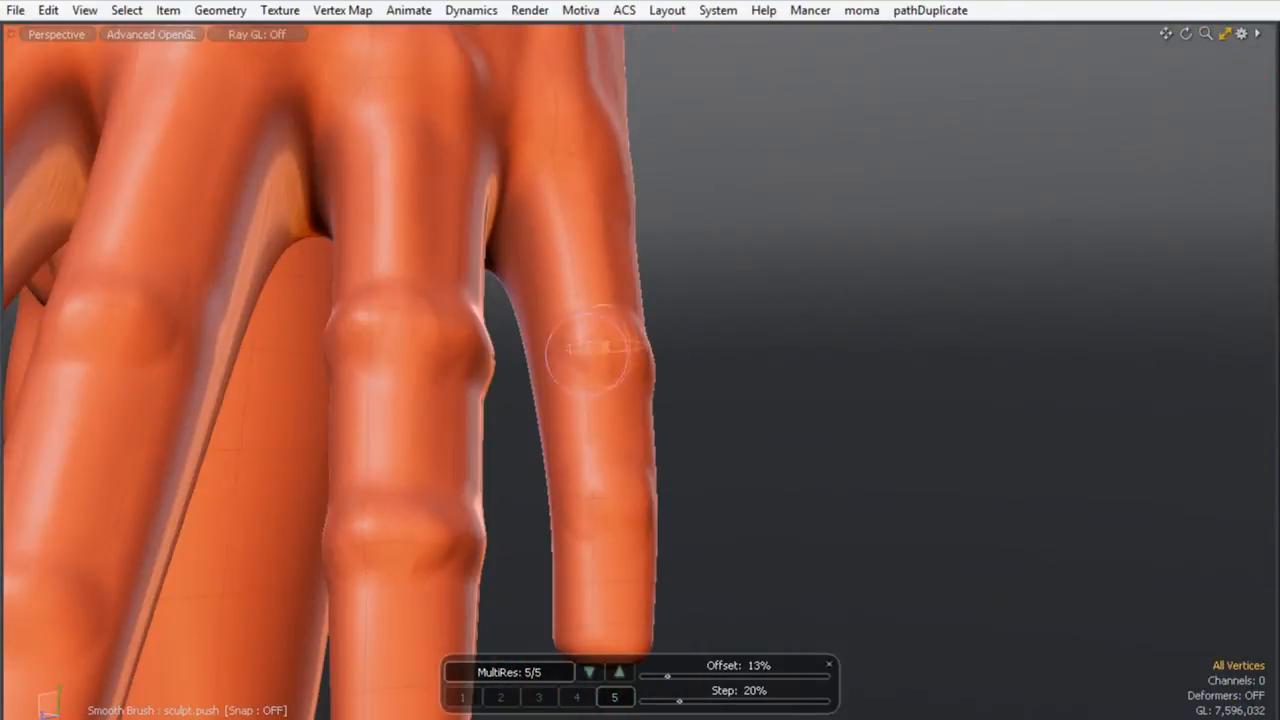
{"action": "mouse_move", "coordinate": [548, 365]}
{"action": "left_mouse_down", "text": "alt"}
{"action": "mouse_move", "coordinate": [663, 349]}
{"action": "mouse_move", "coordinate": [623, 457]}
{"action": "mouse_move", "coordinate": [537, 451]}
{"action": "mouse_move", "coordinate": [455, 400]}
{"action": "mouse_move", "coordinate": [544, 466]}
{"action": "mouse_move", "coordinate": [466, 418]}
{"action": "mouse_move", "coordinate": [280, 378]}
{"action": "left_mouse_up", "text": "alt"}
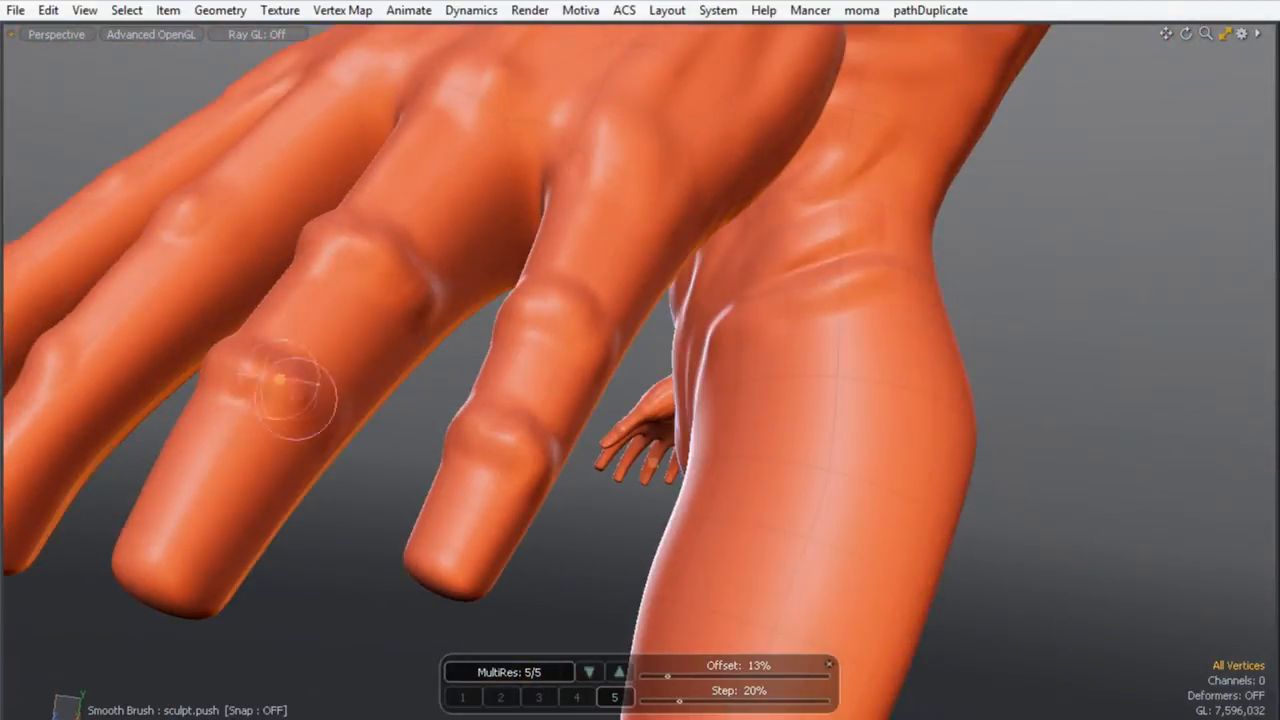
- Broaden the joint swellings across the fingers and soften their edges into the finger shafts
{"action": "mouse_move", "coordinate": [469, 244]}
{"action": "left_mouse_down", "text": "alt"}
{"action": "mouse_move", "coordinate": [526, 334]}
{"action": "mouse_move", "coordinate": [443, 300]}
{"action": "mouse_move", "coordinate": [580, 271]}
{"action": "left_mouse_up", "text": "alt"}
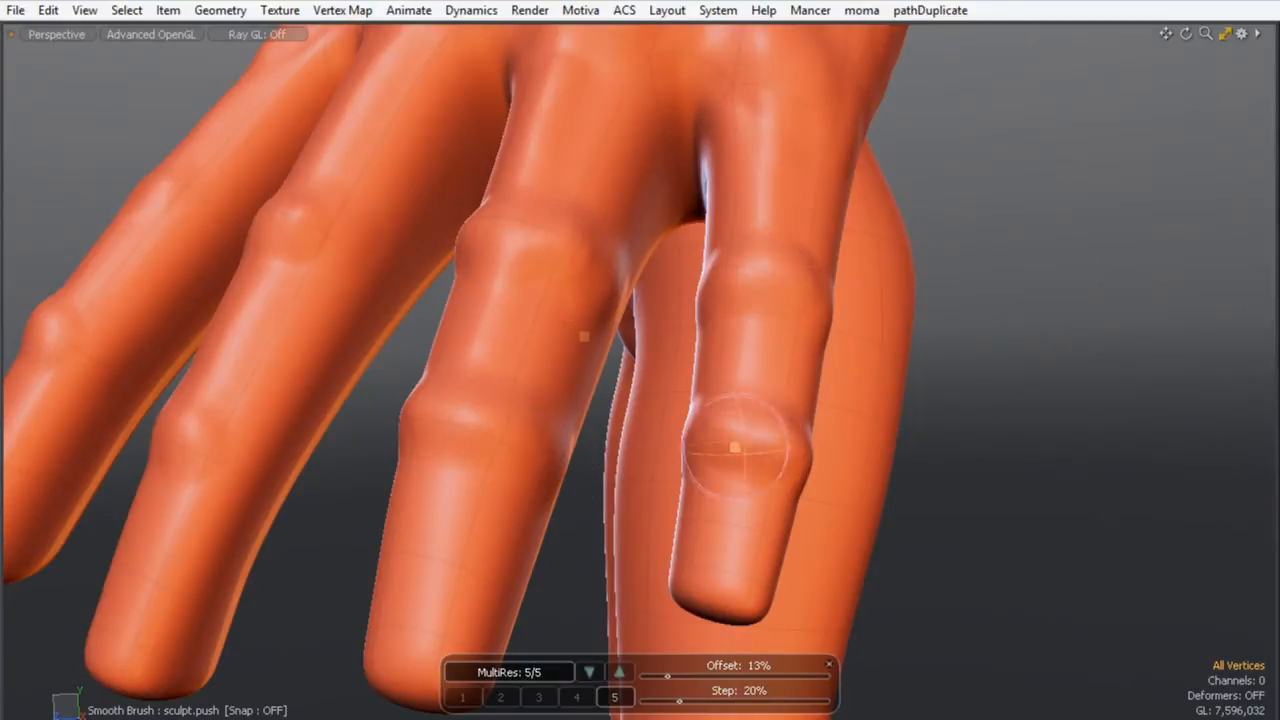
{"action": "left_click_drag", "start_coordinate": [202, 349], "coordinate": [178, 304], "text": "alt"}
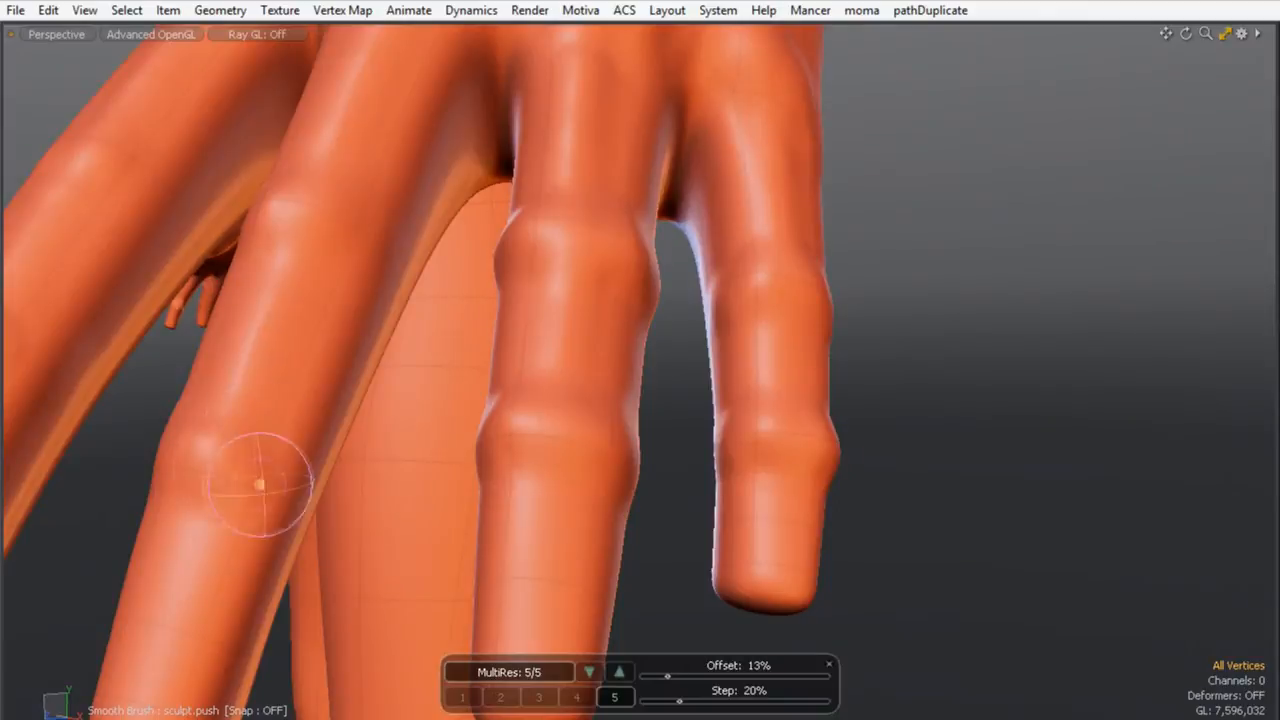
{"action": "left_click_drag", "start_coordinate": [271, 272], "coordinate": [348, 277], "text": "ctrl+alt"}
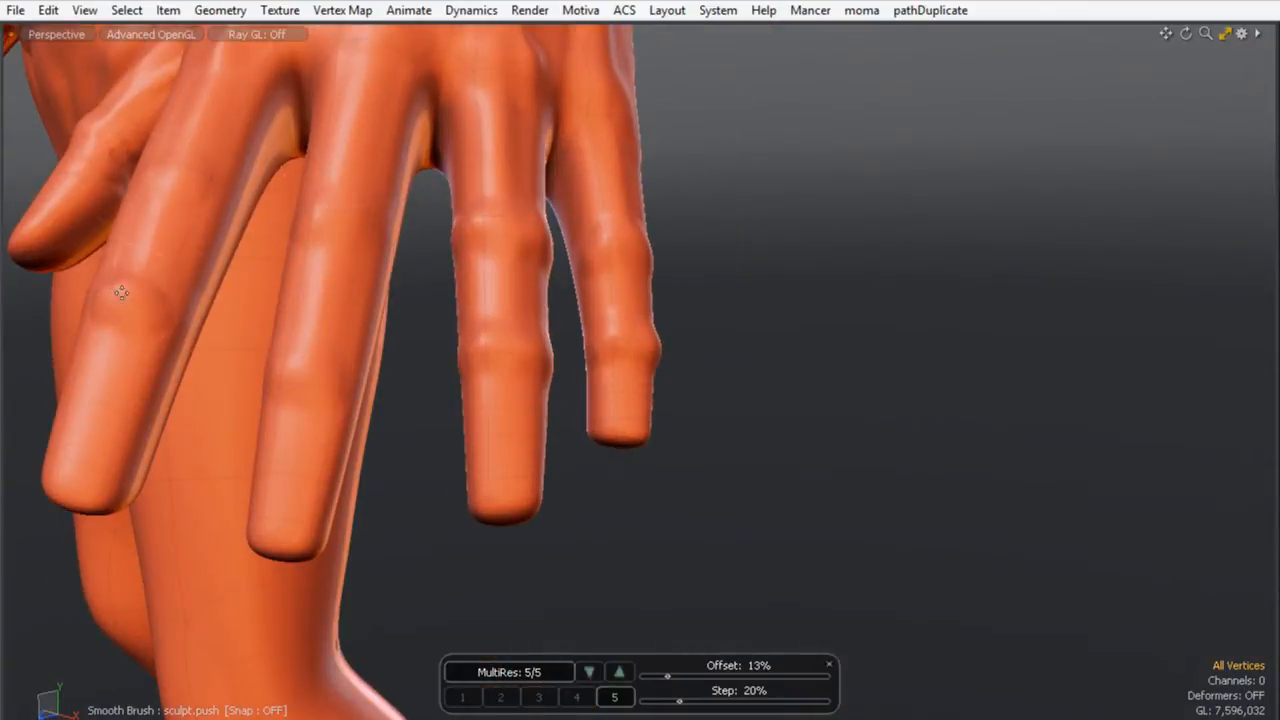
{"action": "mouse_move", "coordinate": [151, 305]}
{"action": "left_mouse_down", "text": "alt"}
{"action": "mouse_move", "coordinate": [356, 363]}
{"action": "mouse_move", "coordinate": [343, 300]}
{"action": "mouse_move", "coordinate": [430, 350]}
{"action": "mouse_move", "coordinate": [512, 257]}
{"action": "mouse_move", "coordinate": [471, 329]}
{"action": "mouse_move", "coordinate": [471, 257]}
{"action": "left_mouse_up", "text": "alt"}
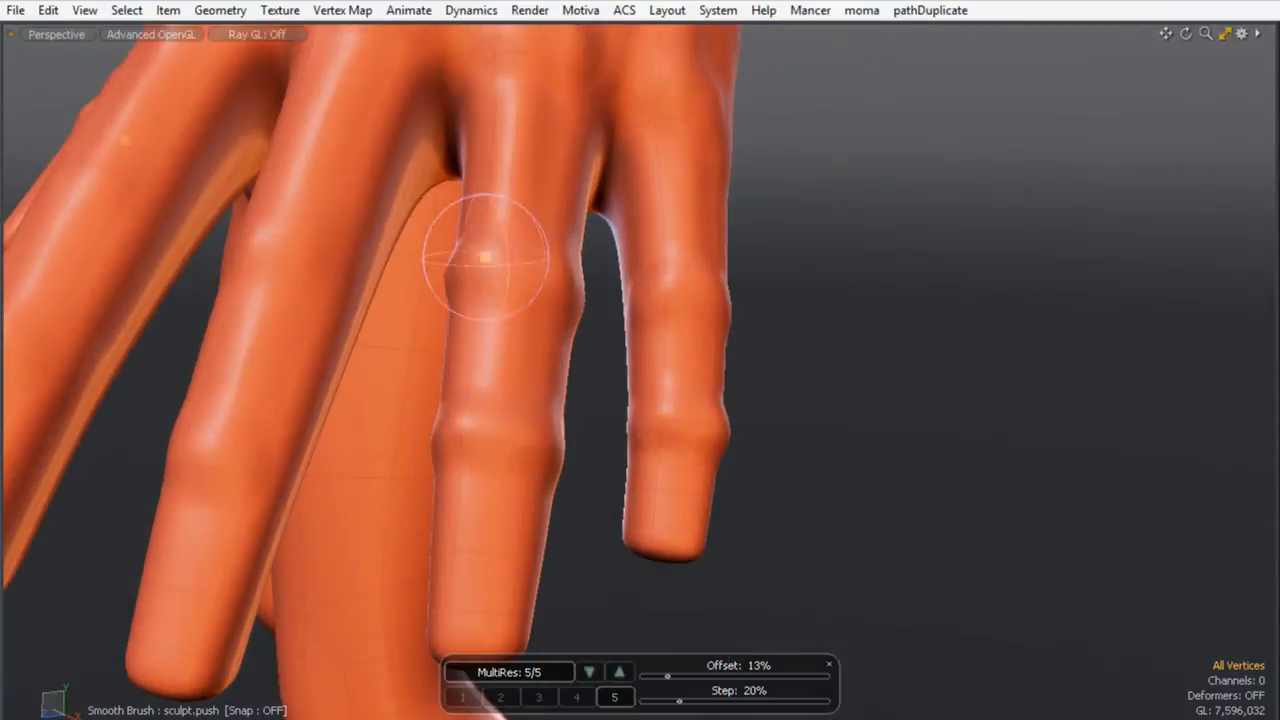
{"action": "mouse_move", "coordinate": [677, 414]}
{"action": "left_mouse_down", "text": "alt"}
{"action": "mouse_move", "coordinate": [500, 363]}
{"action": "mouse_move", "coordinate": [536, 273]}
{"action": "left_mouse_up", "text": "alt"}
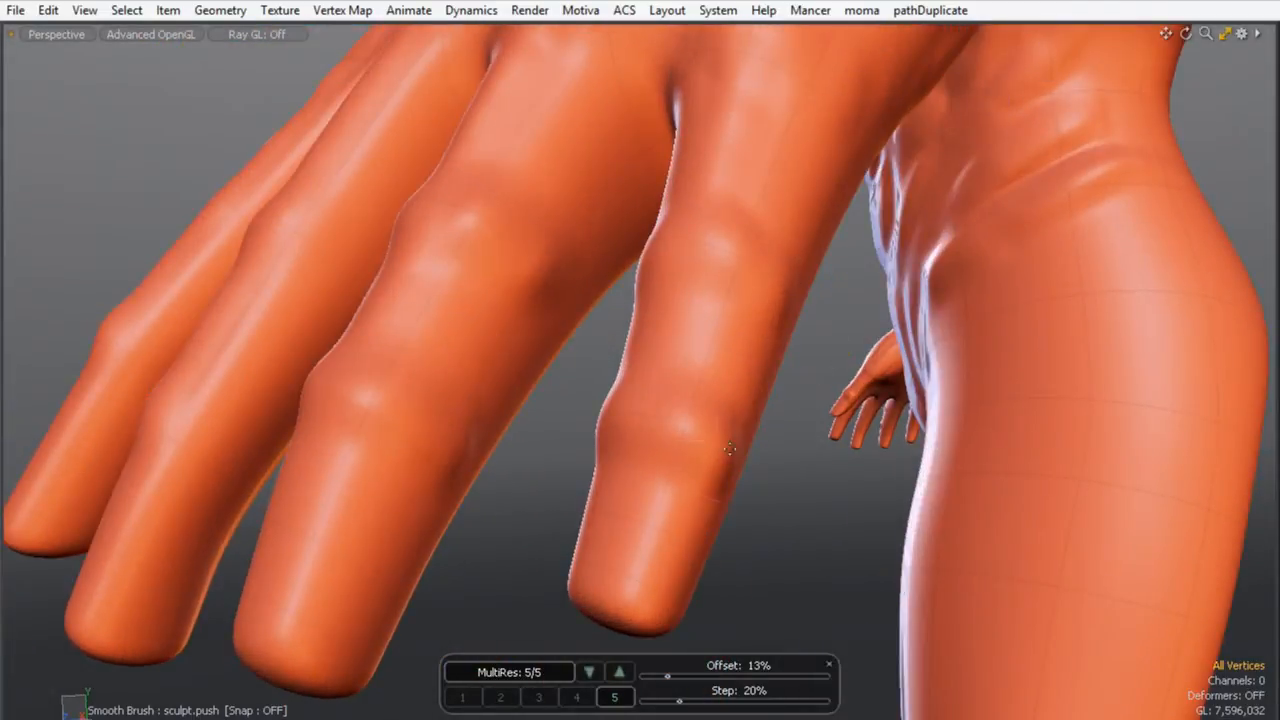
- Refine the sides of the ring and little fingers around and between the joints with the Push brush
{"action": "left_click_drag", "start_coordinate": [508, 351], "coordinate": [514, 337], "text": "alt"}
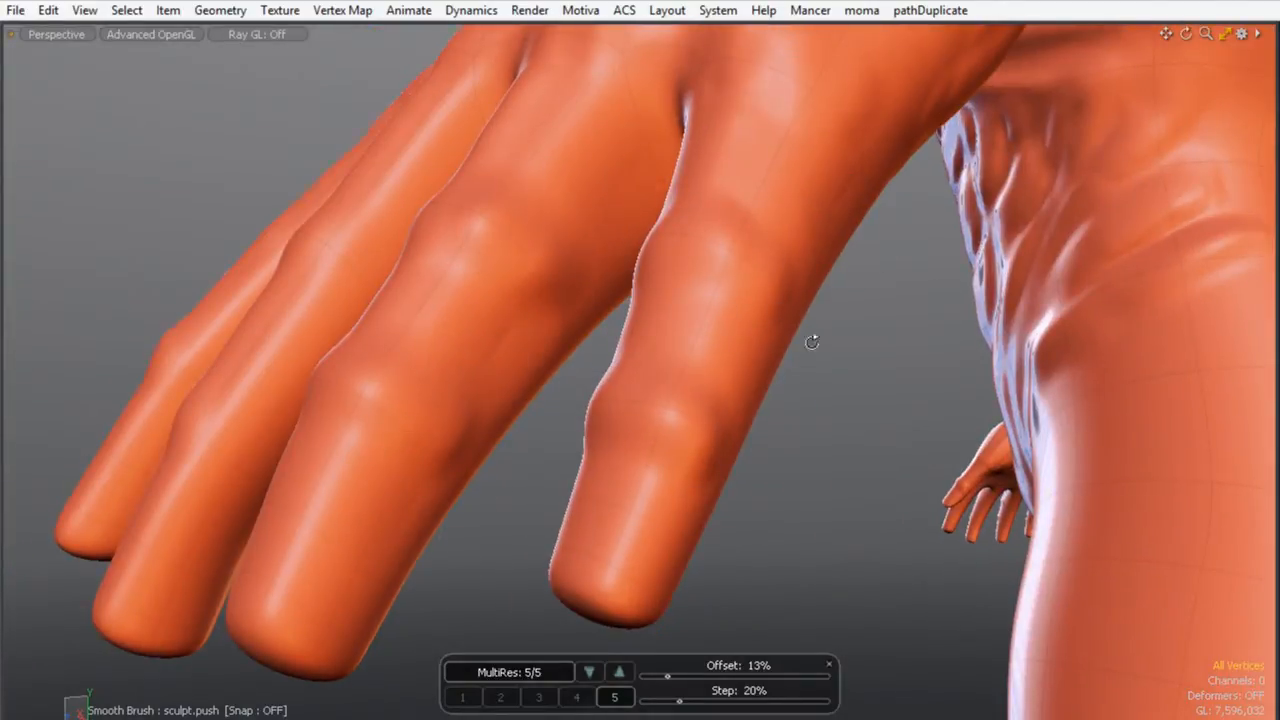
{"action": "left_click_drag", "start_coordinate": [811, 342], "coordinate": [846, 177], "text": "alt"}
{"action": "left_click_drag", "start_coordinate": [663, 457], "coordinate": [1190, 370], "text": "alt"}
{"action": "left_click_drag", "start_coordinate": [622, 150], "coordinate": [645, 225]}
{"action": "mouse_move", "coordinate": [660, 290]}
{"action": "left_mouse_down"}
{"action": "mouse_move", "coordinate": [668, 372]}
{"action": "mouse_move", "coordinate": [790, 375]}
{"action": "left_mouse_up"}
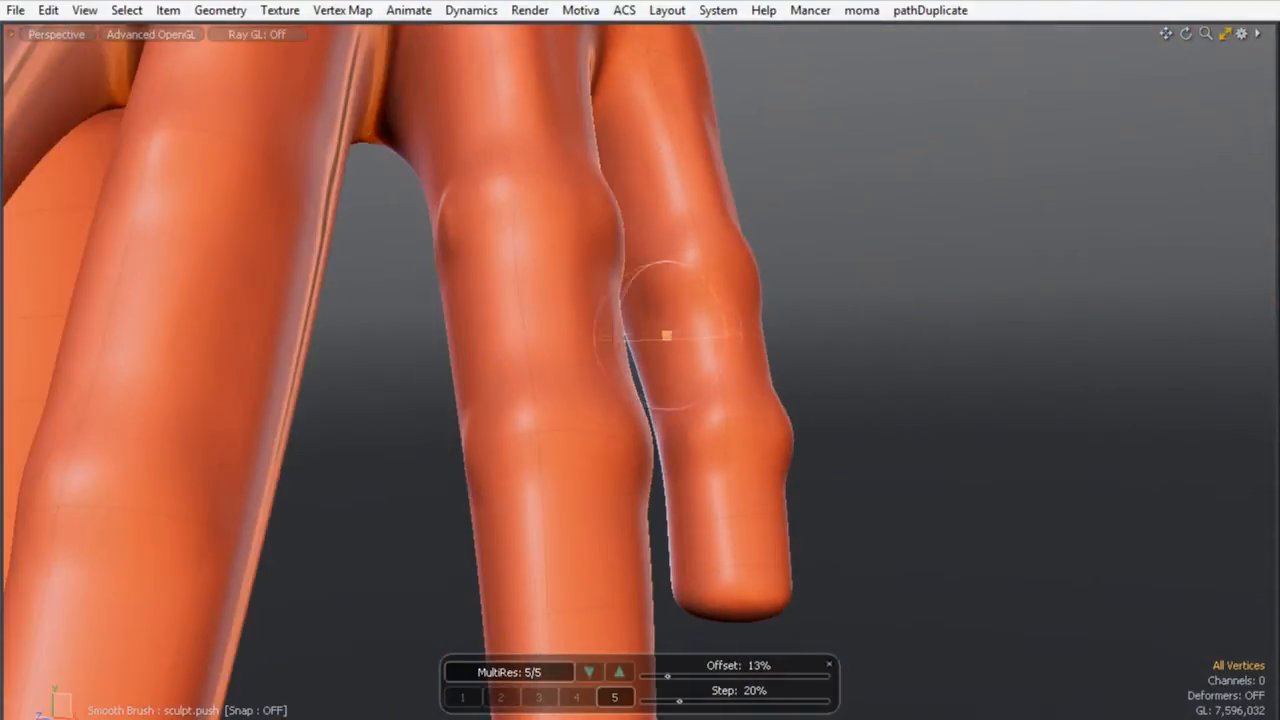
- Refine the joint swellings on the ring and little fingers with short Push strokes
{"action": "left_click_drag", "start_coordinate": [546, 402], "coordinate": [660, 396], "text": "alt"}
{"action": "left_click_drag", "start_coordinate": [511, 215], "coordinate": [514, 235]}
{"action": "left_click_drag", "start_coordinate": [563, 435], "coordinate": [572, 465]}
{"action": "scroll", "coordinate": [600, 276], "scroll_direction": "down", "scroll_amount": 4}
{"action": "left_click_drag", "start_coordinate": [603, 334], "coordinate": [649, 366], "text": "alt"}
{"action": "mouse_move", "coordinate": [515, 288]}
{"action": "left_mouse_down", "text": "alt"}
{"action": "mouse_move", "coordinate": [546, 311]}
{"action": "mouse_move", "coordinate": [555, 350]}
{"action": "left_mouse_up", "text": "alt"}
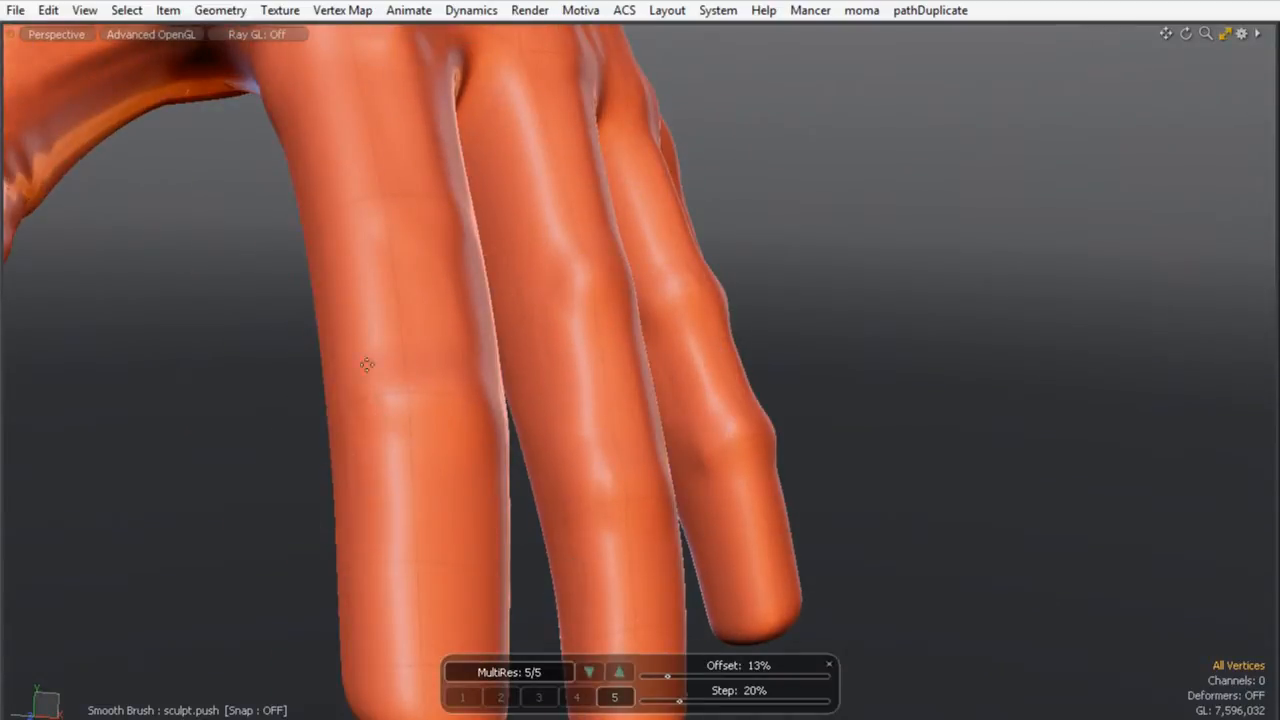
- Shape the joint swellings around the sides of the middle and index fingers with the Push brush
{"action": "left_click_drag", "start_coordinate": [389, 377], "coordinate": [586, 320], "text": "alt"}
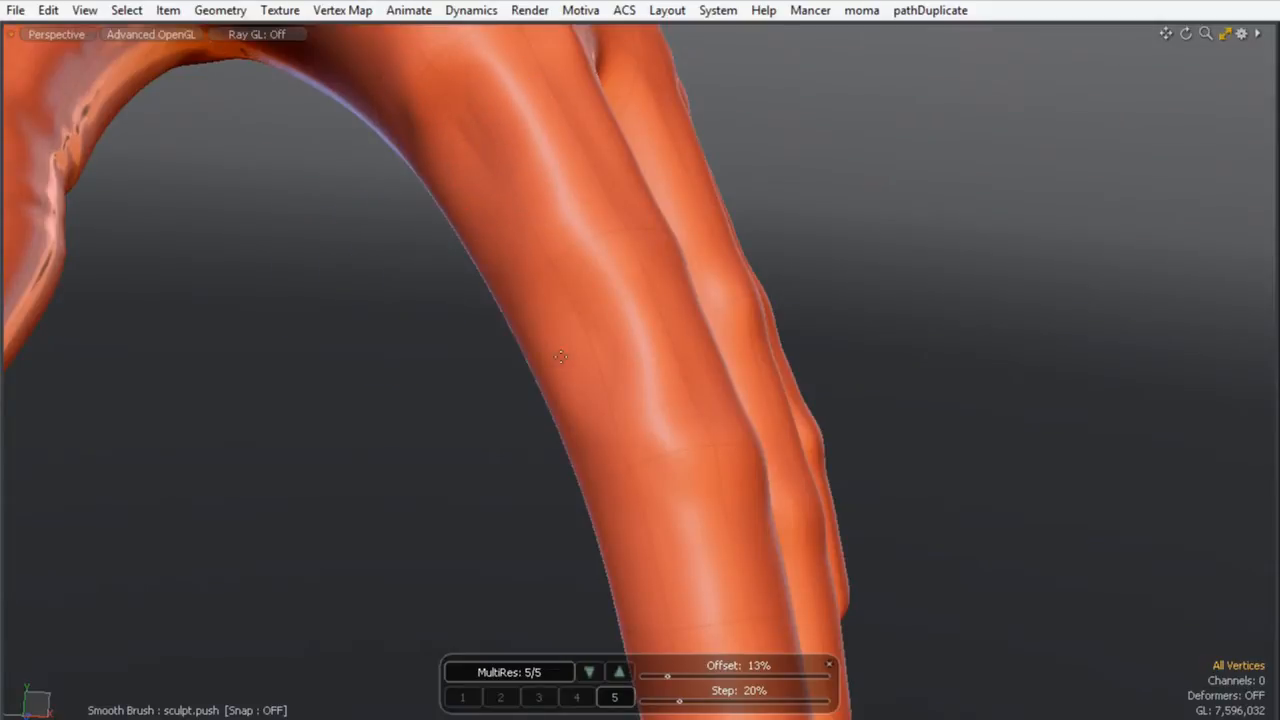
{"action": "left_click_drag", "start_coordinate": [657, 306], "coordinate": [371, 326], "text": "alt"}
{"action": "left_click_drag", "start_coordinate": [428, 384], "coordinate": [340, 355], "text": "alt"}
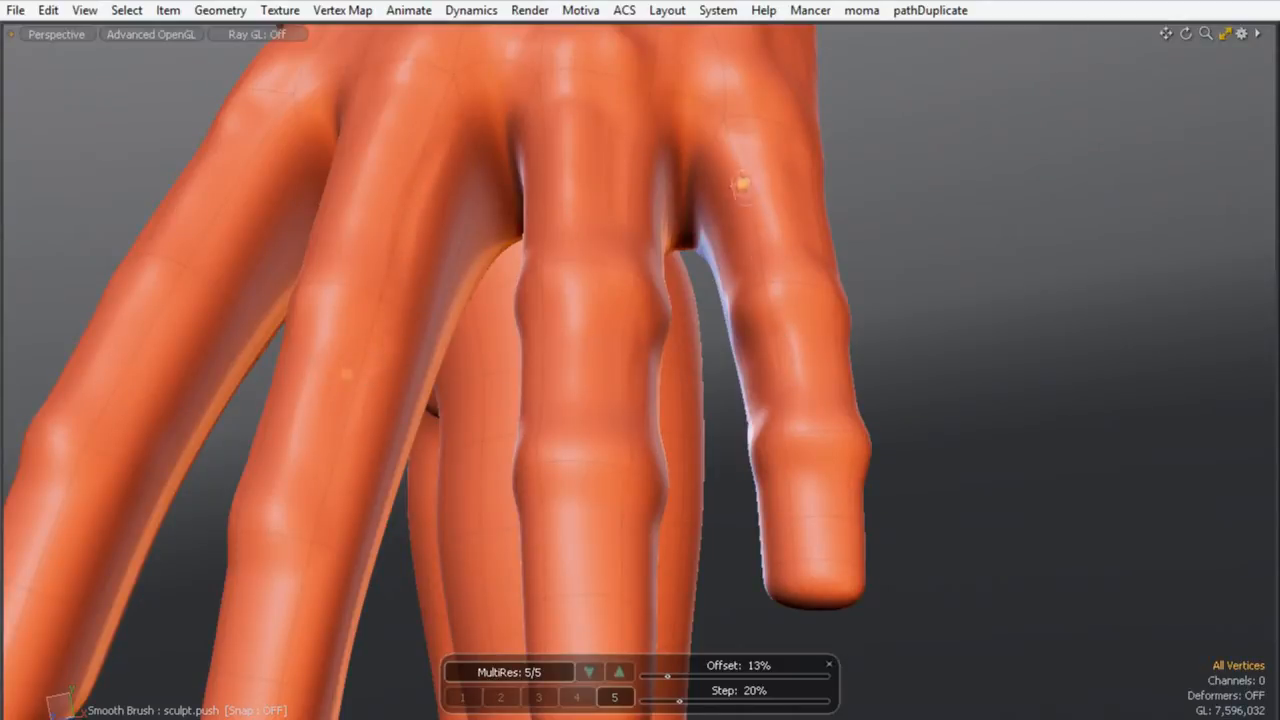
{"action": "left_click_drag", "start_coordinate": [788, 352], "coordinate": [554, 428], "text": "alt"}
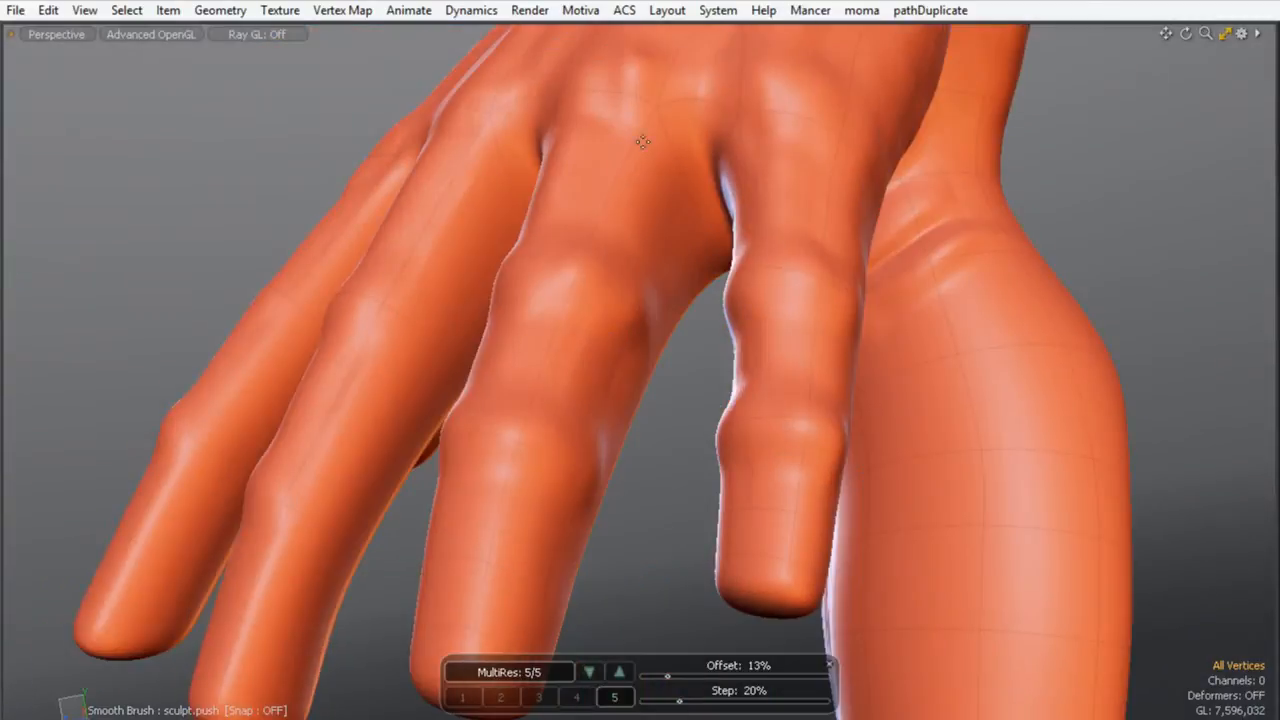
{"action": "left_click_drag", "start_coordinate": [621, 324], "coordinate": [612, 252], "text": "alt"}
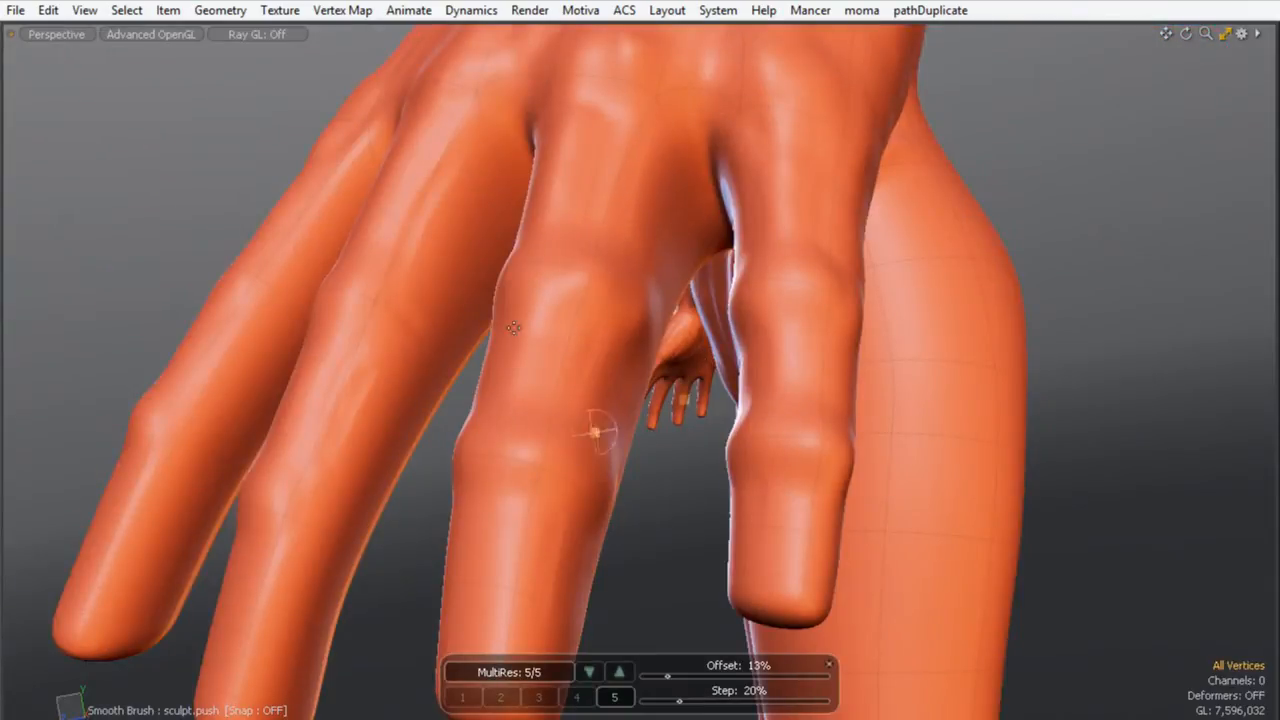
- Build up the bony knuckle forms at the base of the index and middle fingers
{"action": "left_click_drag", "start_coordinate": [417, 284], "coordinate": [495, 298], "text": "alt"}
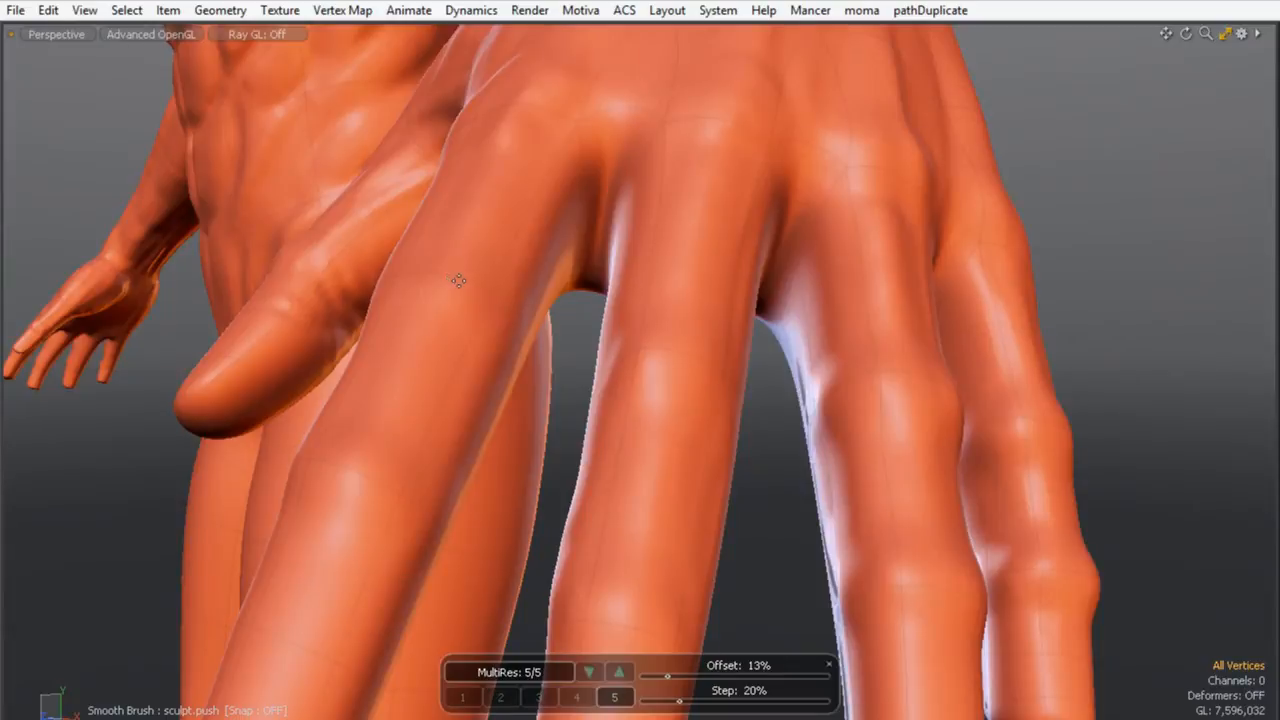
{"action": "mouse_move", "coordinate": [526, 194]}
{"action": "left_mouse_down", "text": "alt+shift"}
{"action": "mouse_move", "coordinate": [506, 246]}
{"action": "mouse_move", "coordinate": [532, 188]}
{"action": "left_mouse_up", "text": "alt+shift"}
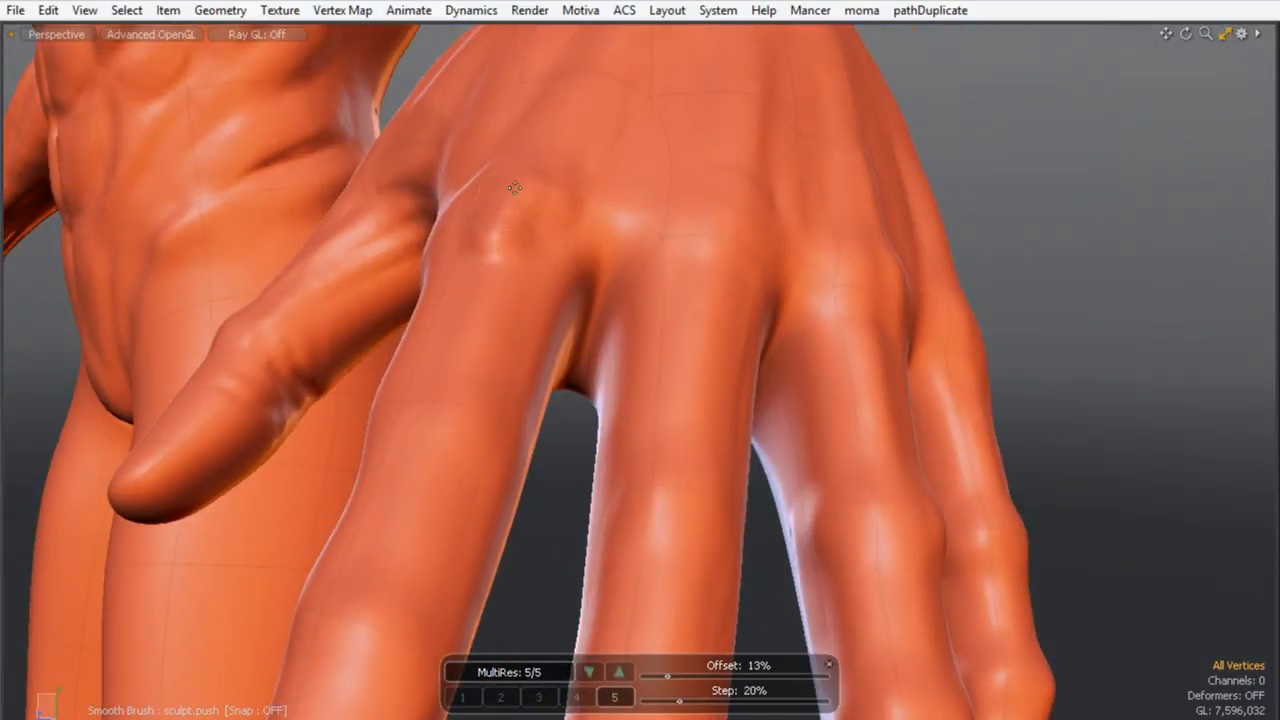
{"action": "left_click_drag", "start_coordinate": [500, 243], "coordinate": [606, 298], "text": "alt"}
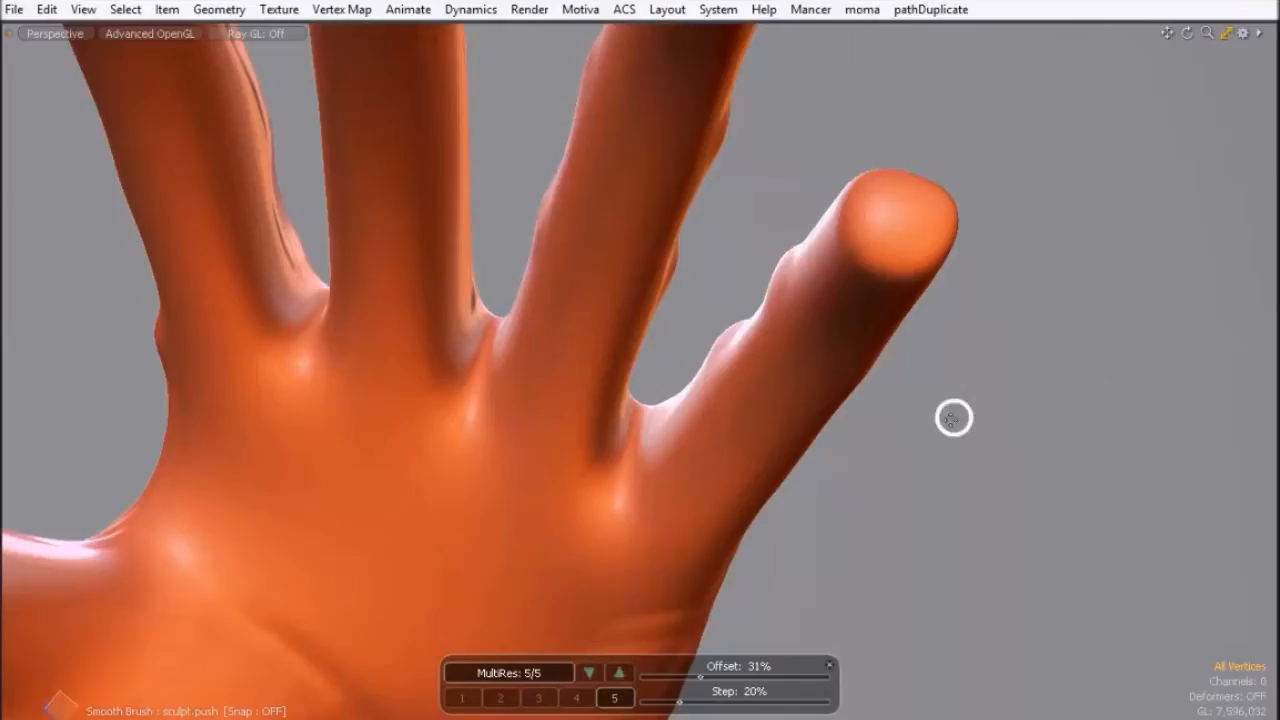
- Refine the forms of the palm and the outer side of the wrist with the Push brush at 31% offset
{"action": "mouse_move", "coordinate": [954, 418]}
{"action": "left_mouse_down", "text": "alt"}
{"action": "mouse_move", "coordinate": [874, 149]}
{"action": "mouse_move", "coordinate": [803, 215]}
{"action": "mouse_move", "coordinate": [494, 389]}
{"action": "mouse_move", "coordinate": [732, 416]}
{"action": "mouse_move", "coordinate": [514, 349]}
{"action": "left_mouse_up", "text": "alt"}
{"action": "left_click_drag", "start_coordinate": [490, 425], "coordinate": [497, 391]}
{"action": "mouse_move", "coordinate": [588, 361]}
{"action": "left_mouse_down", "text": "alt"}
{"action": "mouse_move", "coordinate": [514, 263]}
{"action": "mouse_move", "coordinate": [560, 300]}
{"action": "left_mouse_up", "text": "alt"}
{"action": "mouse_move", "coordinate": [575, 330]}
{"action": "left_mouse_down"}
{"action": "mouse_move", "coordinate": [567, 238]}
{"action": "mouse_move", "coordinate": [630, 318]}
{"action": "left_mouse_up"}
{"action": "mouse_move", "coordinate": [630, 318]}
{"action": "left_mouse_down", "text": "alt"}
{"action": "mouse_move", "coordinate": [477, 411]}
{"action": "mouse_move", "coordinate": [544, 382]}
{"action": "left_mouse_up", "text": "alt"}
{"action": "mouse_move", "coordinate": [709, 183]}
{"action": "left_mouse_down", "text": "alt"}
{"action": "mouse_move", "coordinate": [455, 254]}
{"action": "mouse_move", "coordinate": [492, 263]}
{"action": "left_mouse_up", "text": "alt"}
{"action": "left_click_drag", "start_coordinate": [629, 288], "coordinate": [717, 349], "text": "alt"}
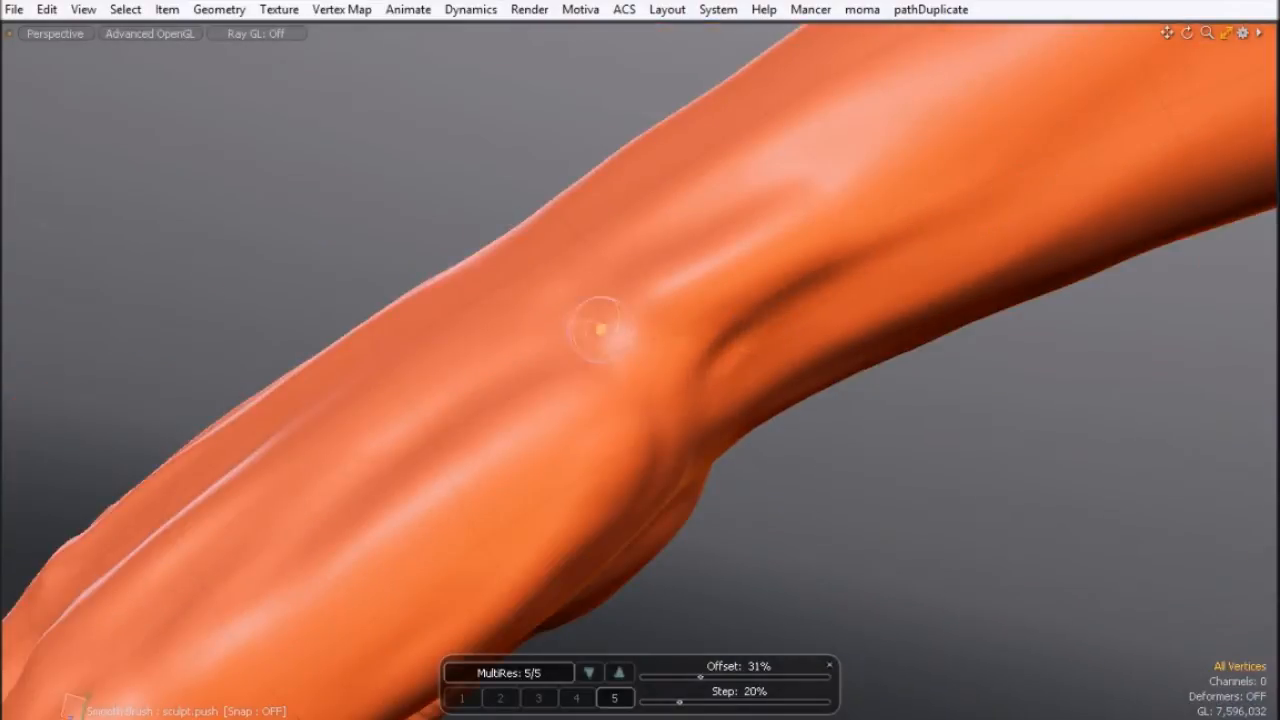
- Define the muscle pad along the palm's outer edge with 14% offset Push strokes and soften its border into the palm
{"action": "left_click_drag", "start_coordinate": [600, 323], "coordinate": [428, 214], "text": "alt"}
{"action": "mouse_move", "coordinate": [360, 260]}
{"action": "left_mouse_down", "text": "alt"}
{"action": "mouse_move", "coordinate": [757, 363]}
{"action": "mouse_move", "coordinate": [571, 283]}
{"action": "mouse_move", "coordinate": [509, 346]}
{"action": "mouse_move", "coordinate": [540, 372]}
{"action": "left_mouse_up", "text": "alt"}
{"action": "middle_click_drag", "start_coordinate": [575, 308], "coordinate": [508, 343]}
{"action": "left_click_drag", "start_coordinate": [660, 350], "coordinate": [500, 430]}
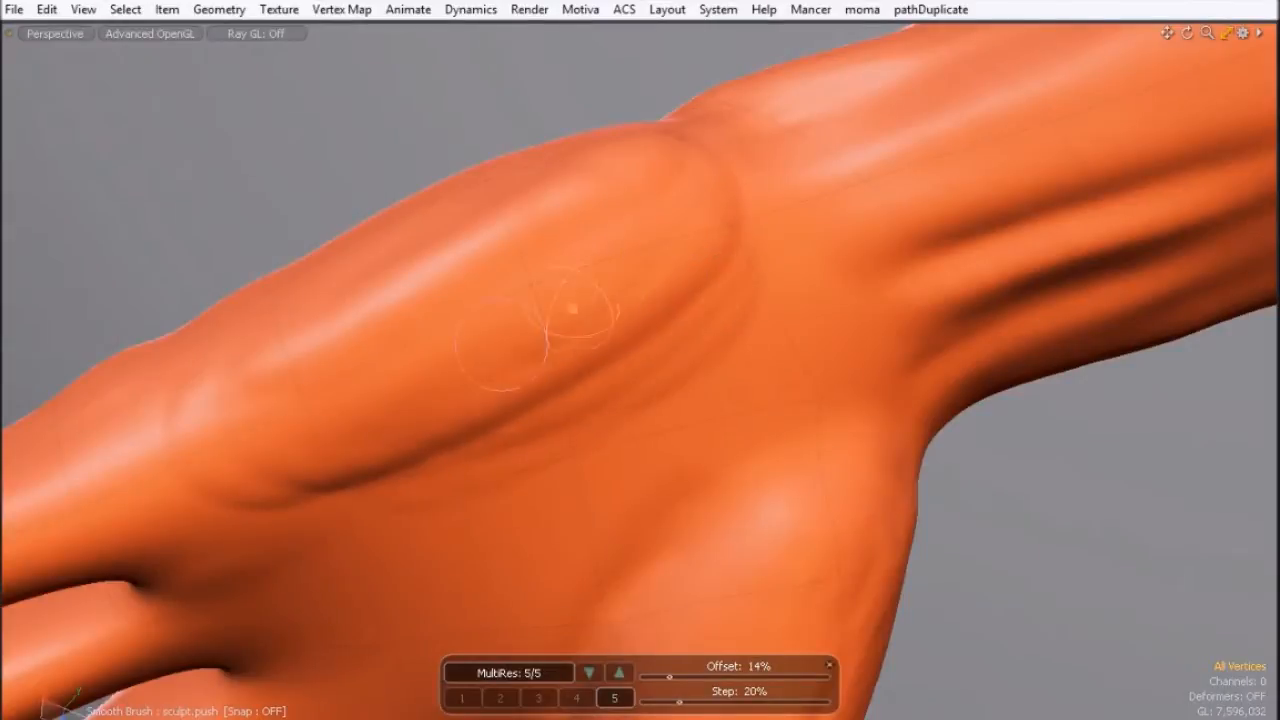
{"action": "left_click_drag", "start_coordinate": [600, 375], "coordinate": [300, 480]}
{"action": "mouse_move", "coordinate": [487, 427]}
{"action": "left_mouse_down"}
{"action": "mouse_move", "coordinate": [677, 251]}
{"action": "mouse_move", "coordinate": [554, 276]}
{"action": "left_mouse_up"}
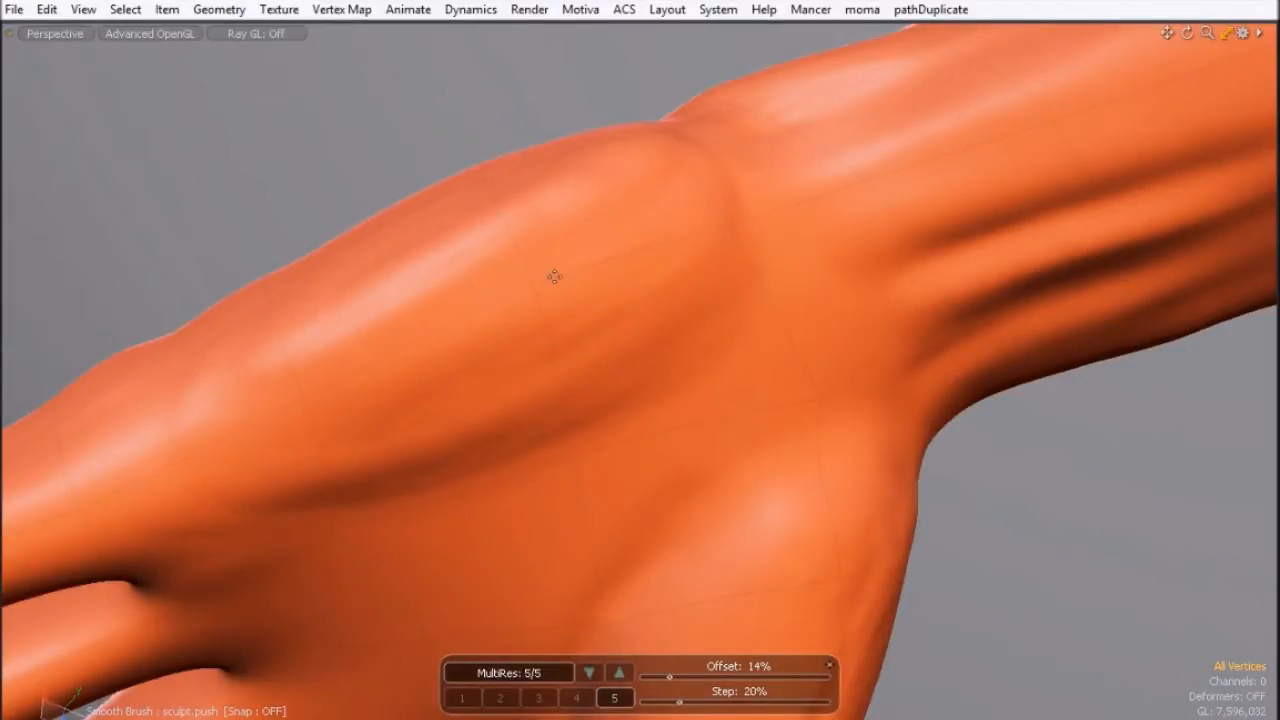
- Sculpt skin creases across the inside of the wrist with the Push brush at 33% offset
{"action": "left_click_drag", "start_coordinate": [403, 463], "coordinate": [738, 378], "text": "alt"}
{"action": "left_click_drag", "start_coordinate": [879, 356], "coordinate": [750, 240]}
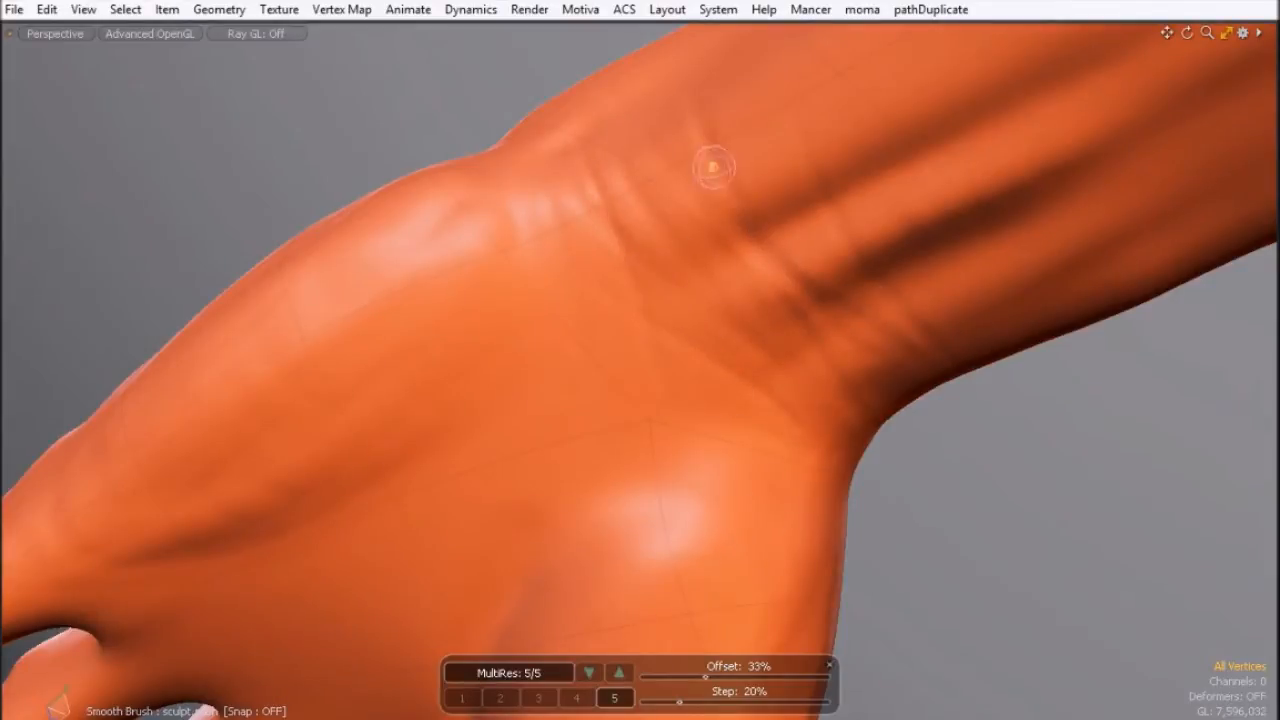
{"action": "mouse_move", "coordinate": [660, 193]}
{"action": "left_mouse_down", "text": "alt"}
{"action": "mouse_move", "coordinate": [443, 220]}
{"action": "mouse_move", "coordinate": [803, 251]}
{"action": "mouse_move", "coordinate": [847, 188]}
{"action": "left_mouse_up", "text": "alt"}
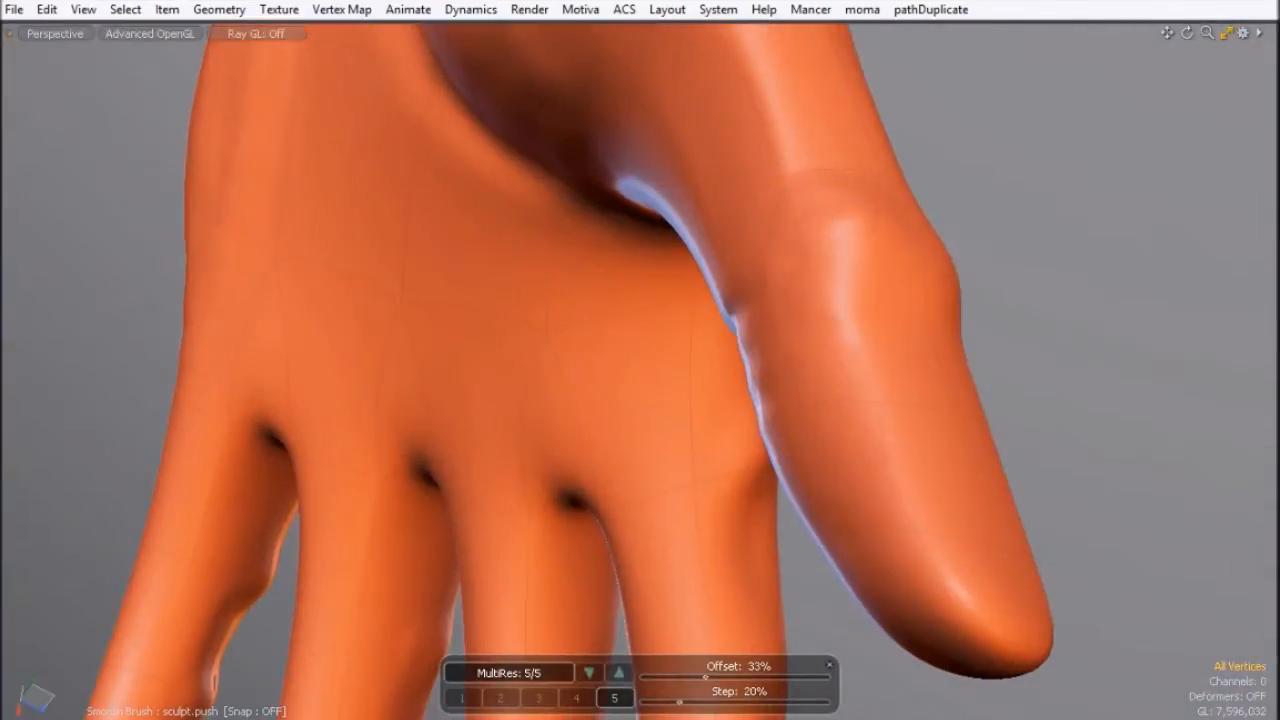
- Shape the thumb joint and the adjoining inner palm surface with Push strokes at 33% offset
{"action": "left_click_drag", "start_coordinate": [905, 268], "coordinate": [938, 278]}
{"action": "mouse_move", "coordinate": [938, 278]}
{"action": "left_mouse_down", "text": "alt"}
{"action": "mouse_move", "coordinate": [726, 274]}
{"action": "mouse_move", "coordinate": [763, 232]}
{"action": "mouse_move", "coordinate": [834, 257]}
{"action": "mouse_move", "coordinate": [688, 212]}
{"action": "left_mouse_up", "text": "alt"}
{"action": "mouse_move", "coordinate": [688, 212]}
{"action": "left_mouse_down"}
{"action": "mouse_move", "coordinate": [349, 249]}
{"action": "mouse_move", "coordinate": [502, 198]}
{"action": "left_mouse_up"}
{"action": "left_click_drag", "start_coordinate": [560, 162], "coordinate": [573, 332]}
{"action": "mouse_move", "coordinate": [573, 332]}
{"action": "left_mouse_down", "text": "alt"}
{"action": "mouse_move", "coordinate": [490, 235]}
{"action": "mouse_move", "coordinate": [498, 318]}
{"action": "left_mouse_up", "text": "alt"}
{"action": "left_click_drag", "start_coordinate": [543, 240], "coordinate": [562, 320]}
{"action": "mouse_move", "coordinate": [562, 320]}
{"action": "left_mouse_down", "text": "alt"}
{"action": "mouse_move", "coordinate": [430, 314]}
{"action": "mouse_move", "coordinate": [490, 250]}
{"action": "left_mouse_up", "text": "alt"}
{"action": "mouse_move", "coordinate": [490, 250]}
{"action": "left_mouse_down", "text": "ctrl+alt"}
{"action": "mouse_move", "coordinate": [428, 245]}
{"action": "mouse_move", "coordinate": [683, 309]}
{"action": "mouse_move", "coordinate": [626, 372]}
{"action": "mouse_move", "coordinate": [574, 250]}
{"action": "mouse_move", "coordinate": [590, 235]}
{"action": "left_mouse_up", "text": "ctrl+alt"}
- Carve initial flexion creases across the palm side of the finger joints with the Push brush
{"action": "left_click_drag", "start_coordinate": [650, 210], "coordinate": [576, 284]}
{"action": "left_click_drag", "start_coordinate": [460, 371], "coordinate": [376, 384]}
{"action": "mouse_move", "coordinate": [376, 384]}
{"action": "left_mouse_down", "text": "ctrl+alt"}
{"action": "mouse_move", "coordinate": [546, 371]}
{"action": "mouse_move", "coordinate": [480, 300]}
{"action": "left_mouse_up", "text": "ctrl+alt"}
{"action": "left_click_drag", "start_coordinate": [768, 415], "coordinate": [700, 450]}
{"action": "left_click_drag", "start_coordinate": [540, 438], "coordinate": [456, 470]}
{"action": "left_click_drag", "start_coordinate": [290, 335], "coordinate": [186, 371]}
{"action": "left_click_drag", "start_coordinate": [282, 190], "coordinate": [172, 215]}
{"action": "left_click_drag", "start_coordinate": [485, 448], "coordinate": [457, 474]}
- Extend the flexion creases across the remaining joints on the undersides of the fingers
{"action": "mouse_move", "coordinate": [759, 419]}
{"action": "left_mouse_down", "text": "alt"}
{"action": "mouse_move", "coordinate": [543, 318]}
{"action": "mouse_move", "coordinate": [580, 285]}
{"action": "left_mouse_up", "text": "alt"}
{"action": "left_click_drag", "start_coordinate": [612, 266], "coordinate": [520, 296]}
{"action": "left_click_drag", "start_coordinate": [646, 437], "coordinate": [576, 462]}
{"action": "left_click_drag", "start_coordinate": [800, 262], "coordinate": [722, 315]}
{"action": "left_click_drag", "start_coordinate": [715, 130], "coordinate": [652, 186]}
{"action": "left_click_drag", "start_coordinate": [436, 300], "coordinate": [358, 326]}
{"action": "left_click_drag", "start_coordinate": [262, 300], "coordinate": [206, 306]}
{"action": "left_click_drag", "start_coordinate": [262, 410], "coordinate": [208, 416]}
- Strengthen the underside joint creases from the little finger through to the index finger
{"action": "mouse_move", "coordinate": [260, 415]}
{"action": "left_mouse_down", "text": "alt"}
{"action": "mouse_move", "coordinate": [434, 169]}
{"action": "mouse_move", "coordinate": [462, 162]}
{"action": "left_mouse_up", "text": "alt"}
{"action": "mouse_move", "coordinate": [450, 345]}
{"action": "left_mouse_down", "text": "alt"}
{"action": "mouse_move", "coordinate": [343, 217]}
{"action": "mouse_move", "coordinate": [300, 280]}
{"action": "left_mouse_up", "text": "alt"}
{"action": "left_click_drag", "start_coordinate": [235, 350], "coordinate": [143, 352]}
{"action": "left_click_drag", "start_coordinate": [360, 298], "coordinate": [468, 290]}
{"action": "left_click_drag", "start_coordinate": [636, 315], "coordinate": [598, 326]}
{"action": "left_click_drag", "start_coordinate": [640, 518], "coordinate": [630, 536]}
{"action": "left_click_drag", "start_coordinate": [754, 277], "coordinate": [804, 248]}
{"action": "left_click_drag", "start_coordinate": [760, 280], "coordinate": [572, 334], "text": "alt"}
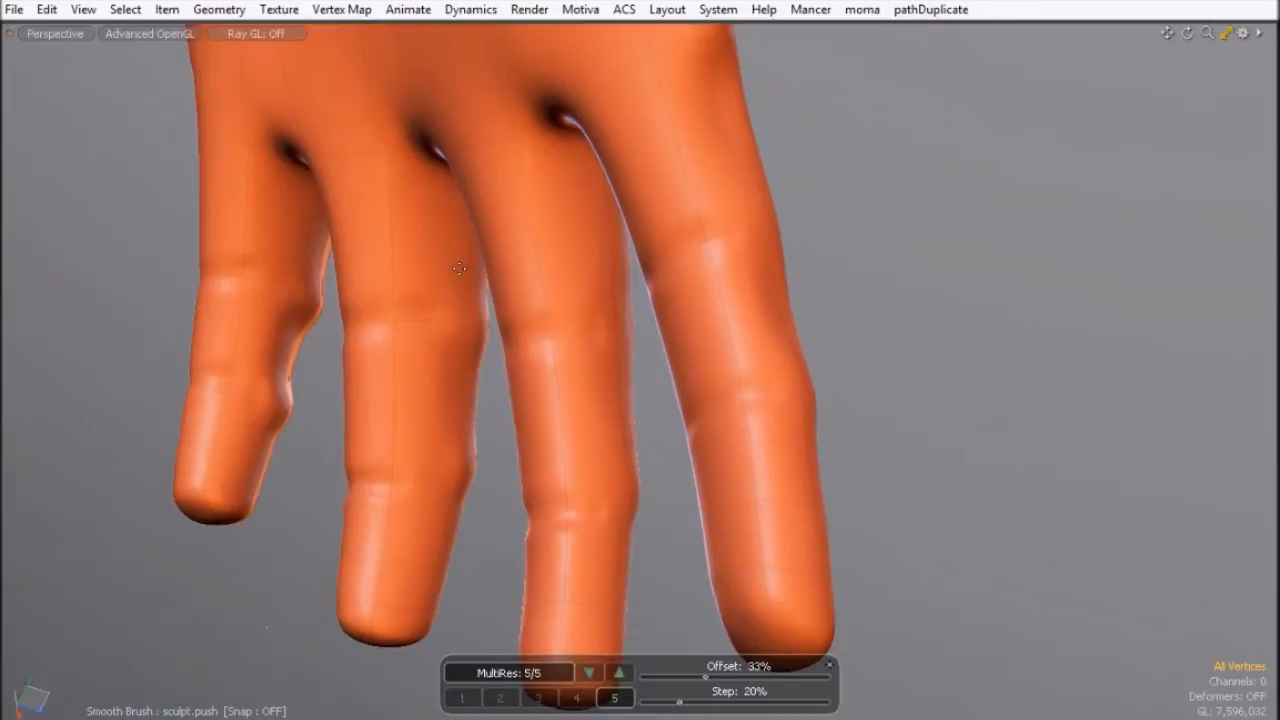
- Deepen the creases across the palm-side joints of all four fingers with repeated Push strokes
{"action": "left_click_drag", "start_coordinate": [560, 330], "coordinate": [471, 329], "text": "alt"}
{"action": "left_click_drag", "start_coordinate": [634, 330], "coordinate": [716, 320]}
{"action": "left_click_drag", "start_coordinate": [848, 244], "coordinate": [966, 178]}
{"action": "left_click_drag", "start_coordinate": [918, 468], "coordinate": [1014, 408]}
{"action": "left_click_drag", "start_coordinate": [376, 300], "coordinate": [500, 304]}
{"action": "left_click_drag", "start_coordinate": [170, 222], "coordinate": [257, 240]}
{"action": "left_click_drag", "start_coordinate": [148, 374], "coordinate": [222, 392]}
{"action": "left_click_drag", "start_coordinate": [270, 420], "coordinate": [340, 470], "text": "alt"}
{"action": "left_click_drag", "start_coordinate": [360, 506], "coordinate": [466, 506]}
{"action": "left_click_drag", "start_coordinate": [617, 514], "coordinate": [531, 301], "text": "alt+shift"}
{"action": "left_click_drag", "start_coordinate": [600, 370], "coordinate": [690, 357]}
{"action": "left_click_drag", "start_coordinate": [690, 357], "coordinate": [480, 345], "text": "alt"}
{"action": "left_click_drag", "start_coordinate": [400, 354], "coordinate": [468, 333]}
- Reinforce the underside finger creases and shape the flesh between them
{"action": "left_click_drag", "start_coordinate": [440, 200], "coordinate": [474, 363], "text": "alt+shift"}
{"action": "left_click_drag", "start_coordinate": [256, 248], "coordinate": [352, 240]}
{"action": "left_click_drag", "start_coordinate": [248, 468], "coordinate": [345, 450]}
{"action": "mouse_move", "coordinate": [266, 237]}
{"action": "left_mouse_down"}
{"action": "mouse_move", "coordinate": [417, 273]}
{"action": "mouse_move", "coordinate": [406, 289]}
{"action": "left_mouse_up"}
{"action": "left_click_drag", "start_coordinate": [362, 326], "coordinate": [500, 396]}
{"action": "mouse_move", "coordinate": [500, 396]}
{"action": "left_mouse_down", "text": "alt"}
{"action": "mouse_move", "coordinate": [388, 331]}
{"action": "mouse_move", "coordinate": [271, 331]}
{"action": "mouse_move", "coordinate": [377, 346]}
{"action": "mouse_move", "coordinate": [440, 335]}
{"action": "left_mouse_up", "text": "alt"}
{"action": "mouse_move", "coordinate": [440, 335]}
{"action": "left_mouse_down", "text": "alt+shift"}
{"action": "mouse_move", "coordinate": [423, 346]}
{"action": "mouse_move", "coordinate": [543, 416]}
{"action": "left_mouse_up", "text": "alt+shift"}
- Carry the finger joint creases around onto the finger sides with the Push brush at 50% offset
{"action": "left_click_drag", "start_coordinate": [205, 484], "coordinate": [320, 214], "text": "alt+shift"}
{"action": "left_click_drag", "start_coordinate": [370, 110], "coordinate": [305, 290]}
{"action": "left_click_drag", "start_coordinate": [415, 95], "coordinate": [345, 335]}
{"action": "left_click_drag", "start_coordinate": [250, 346], "coordinate": [400, 400]}
{"action": "mouse_move", "coordinate": [400, 400]}
{"action": "left_mouse_down", "text": "alt"}
{"action": "mouse_move", "coordinate": [420, 341]}
{"action": "mouse_move", "coordinate": [306, 410]}
{"action": "left_mouse_up", "text": "alt"}
{"action": "left_click_drag", "start_coordinate": [386, 246], "coordinate": [350, 250], "text": "ctrl+alt"}
{"action": "mouse_move", "coordinate": [350, 250]}
{"action": "left_mouse_down"}
{"action": "mouse_move", "coordinate": [294, 297]}
{"action": "mouse_move", "coordinate": [360, 437]}
{"action": "mouse_move", "coordinate": [562, 338]}
{"action": "mouse_move", "coordinate": [520, 251]}
{"action": "mouse_move", "coordinate": [520, 329]}
{"action": "mouse_move", "coordinate": [431, 557]}
{"action": "left_mouse_up"}
{"action": "mouse_move", "coordinate": [344, 369]}
{"action": "left_mouse_down", "text": "alt"}
{"action": "mouse_move", "coordinate": [386, 549]}
{"action": "mouse_move", "coordinate": [420, 349]}
{"action": "mouse_move", "coordinate": [434, 343]}
{"action": "mouse_move", "coordinate": [343, 273]}
{"action": "mouse_move", "coordinate": [457, 326]}
{"action": "mouse_move", "coordinate": [854, 243]}
{"action": "mouse_move", "coordinate": [560, 269]}
{"action": "mouse_move", "coordinate": [364, 368]}
{"action": "left_mouse_up", "text": "alt"}
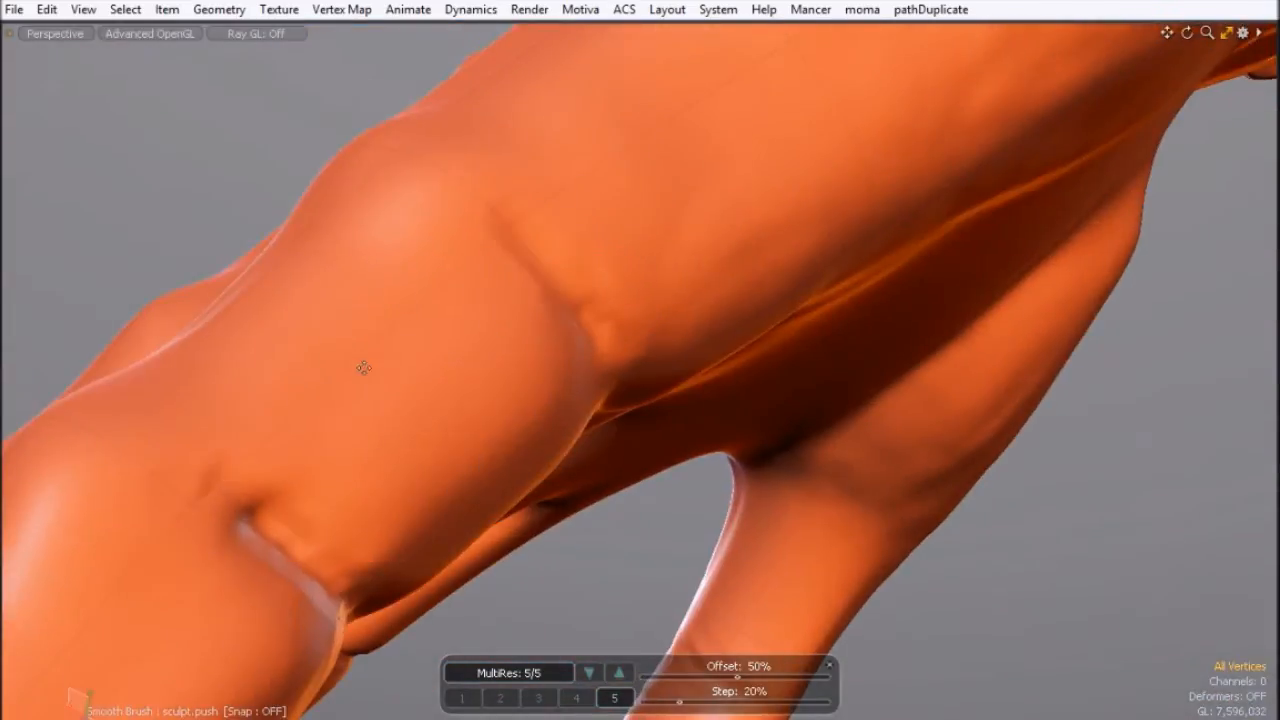
- Blend the ends of the joint creases into the finger sides with 50% offset Push strokes
{"action": "left_click_drag", "start_coordinate": [500, 225], "coordinate": [585, 345]}
{"action": "mouse_move", "coordinate": [252, 522]}
{"action": "left_mouse_down"}
{"action": "mouse_move", "coordinate": [260, 585]}
{"action": "mouse_move", "coordinate": [431, 120]}
{"action": "mouse_move", "coordinate": [610, 270]}
{"action": "mouse_move", "coordinate": [640, 318]}
{"action": "left_mouse_up"}
{"action": "left_click_drag", "start_coordinate": [640, 318], "coordinate": [666, 361], "text": "alt+shift"}
{"action": "mouse_move", "coordinate": [671, 310]}
{"action": "left_mouse_down", "text": "alt+shift"}
{"action": "mouse_move", "coordinate": [674, 337]}
{"action": "mouse_move", "coordinate": [603, 240]}
{"action": "mouse_move", "coordinate": [566, 298]}
{"action": "left_mouse_up", "text": "alt+shift"}
{"action": "mouse_move", "coordinate": [544, 178]}
{"action": "left_mouse_down"}
{"action": "mouse_move", "coordinate": [620, 223]}
{"action": "mouse_move", "coordinate": [451, 471]}
{"action": "mouse_move", "coordinate": [634, 407]}
{"action": "left_mouse_up"}
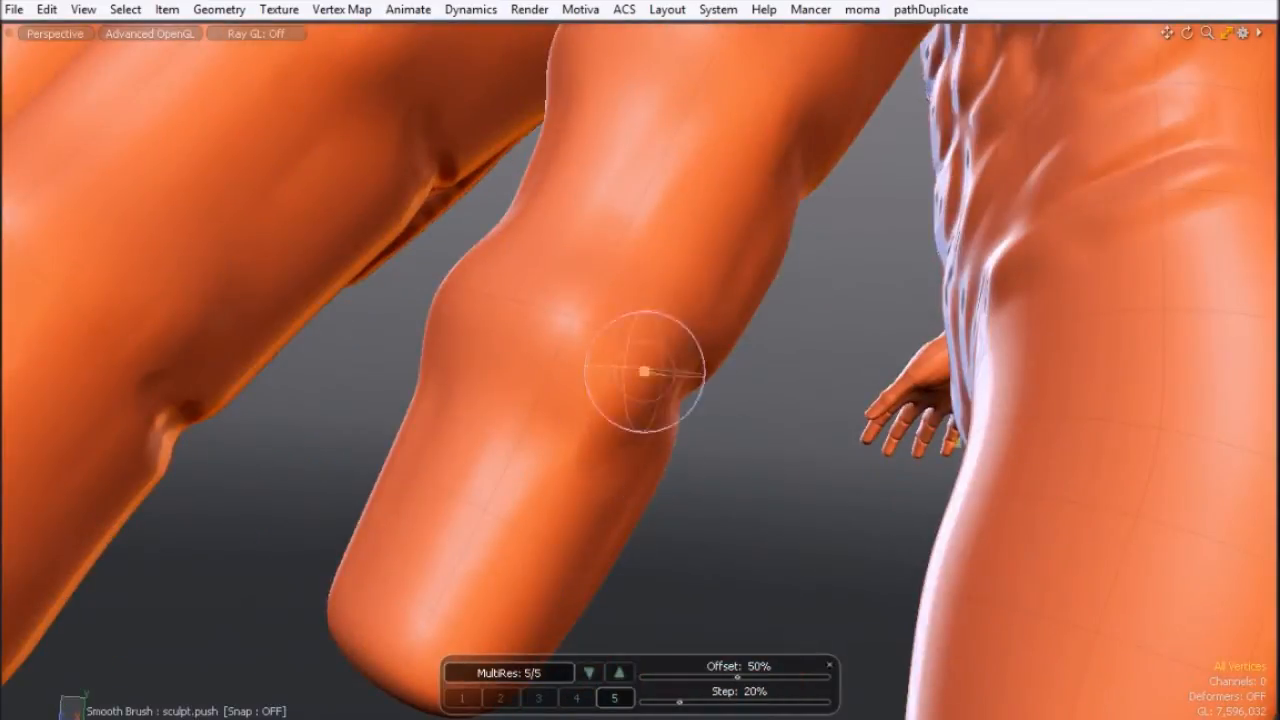
- Round out the fleshy pads between the joint creases on the undersides of the fingers
{"action": "mouse_move", "coordinate": [626, 318]}
{"action": "left_mouse_down", "text": "alt"}
{"action": "mouse_move", "coordinate": [568, 488]}
{"action": "mouse_move", "coordinate": [620, 400]}
{"action": "mouse_move", "coordinate": [646, 300]}
{"action": "mouse_move", "coordinate": [566, 420]}
{"action": "mouse_move", "coordinate": [686, 446]}
{"action": "mouse_move", "coordinate": [690, 270]}
{"action": "mouse_move", "coordinate": [772, 246]}
{"action": "mouse_move", "coordinate": [752, 310]}
{"action": "left_mouse_up", "text": "alt"}
{"action": "mouse_move", "coordinate": [752, 310]}
{"action": "left_mouse_down", "text": "ctrl+alt"}
{"action": "mouse_move", "coordinate": [363, 446]}
{"action": "mouse_move", "coordinate": [380, 409]}
{"action": "mouse_move", "coordinate": [514, 329]}
{"action": "mouse_move", "coordinate": [500, 410]}
{"action": "left_mouse_up", "text": "ctrl+alt"}
{"action": "mouse_move", "coordinate": [474, 290]}
{"action": "left_mouse_down"}
{"action": "mouse_move", "coordinate": [504, 242]}
{"action": "mouse_move", "coordinate": [482, 286]}
{"action": "left_mouse_up"}
{"action": "mouse_move", "coordinate": [268, 124]}
{"action": "left_mouse_down"}
{"action": "mouse_move", "coordinate": [331, 194]}
{"action": "mouse_move", "coordinate": [400, 240]}
{"action": "left_mouse_up"}
{"action": "left_click_drag", "start_coordinate": [552, 320], "coordinate": [597, 400]}
{"action": "mouse_move", "coordinate": [410, 250]}
{"action": "left_mouse_down"}
{"action": "mouse_move", "coordinate": [328, 217]}
{"action": "mouse_move", "coordinate": [794, 409]}
{"action": "mouse_move", "coordinate": [730, 275]}
{"action": "left_mouse_up"}
{"action": "left_click_drag", "start_coordinate": [730, 275], "coordinate": [790, 207]}
{"action": "mouse_move", "coordinate": [650, 334]}
{"action": "left_mouse_down"}
{"action": "mouse_move", "coordinate": [591, 334]}
{"action": "mouse_move", "coordinate": [512, 446]}
{"action": "mouse_move", "coordinate": [608, 143]}
{"action": "mouse_move", "coordinate": [595, 308]}
{"action": "left_mouse_up"}
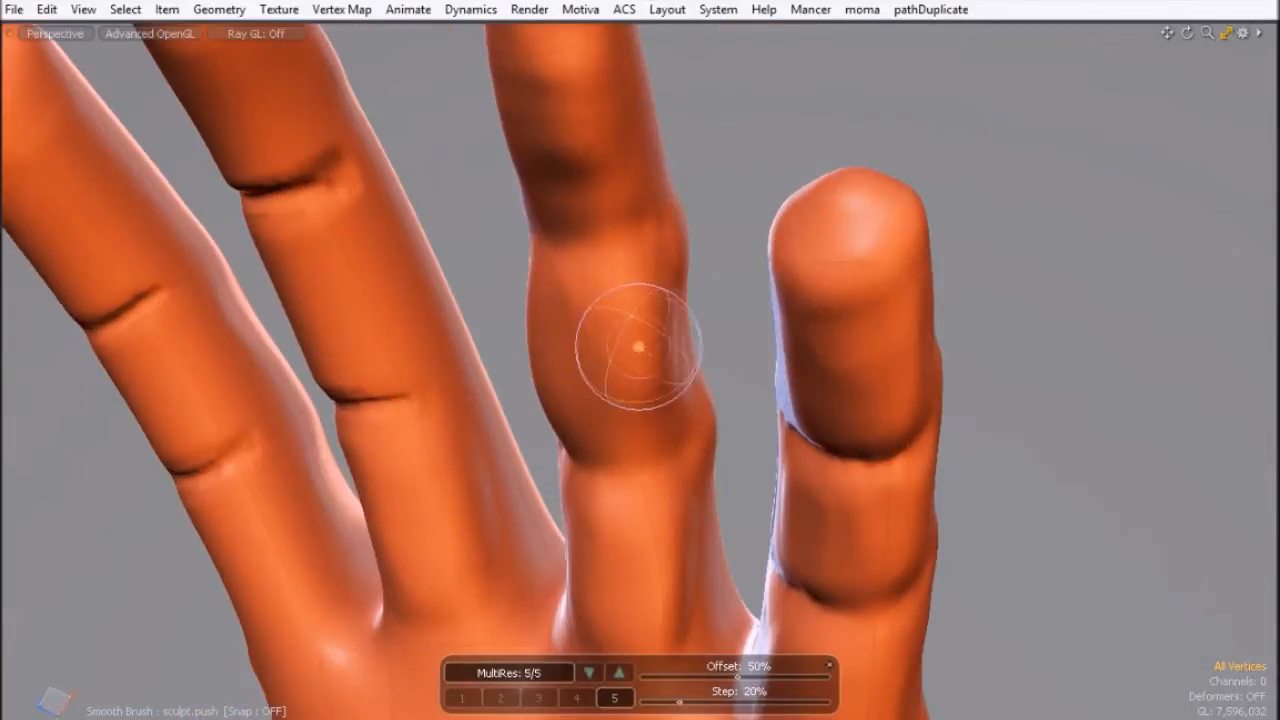
{"action": "left_click_drag", "start_coordinate": [637, 346], "coordinate": [658, 334]}
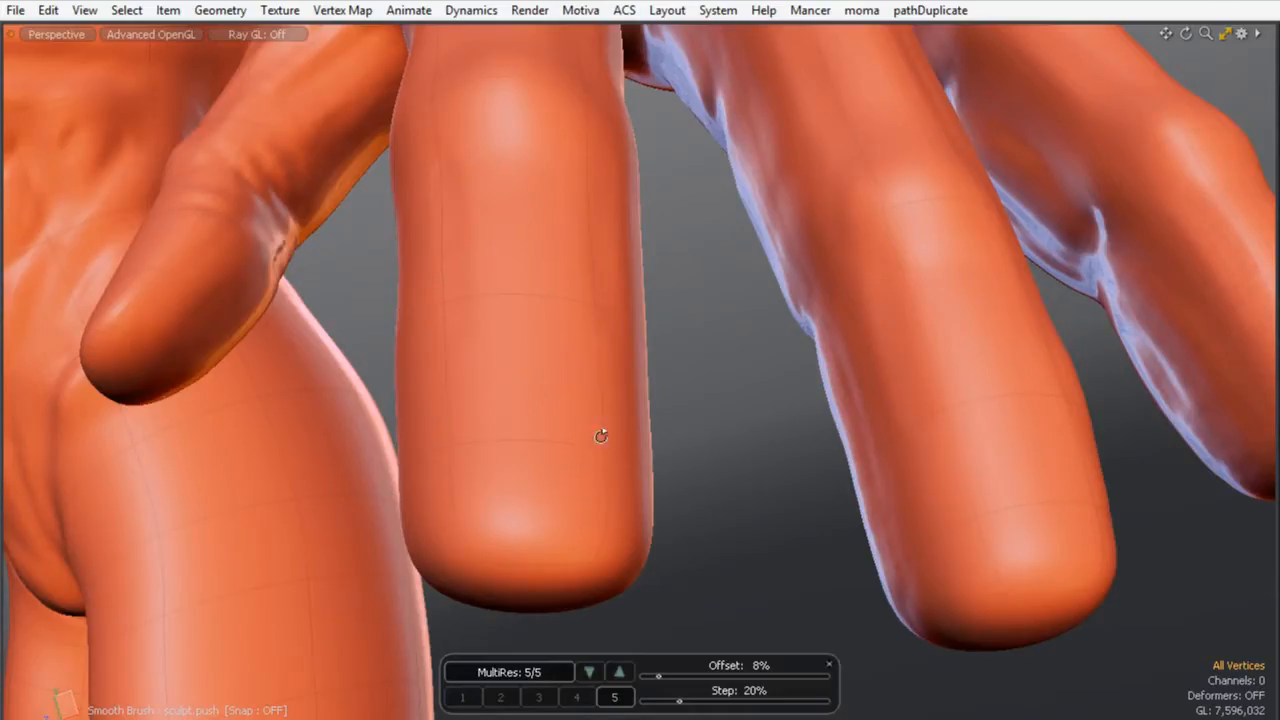
- Outline the index fingernail with an 8% offset Push brush, then deepen its cuticle edge at 50% offset
{"action": "left_click_drag", "start_coordinate": [600, 436], "coordinate": [558, 328], "text": "alt"}
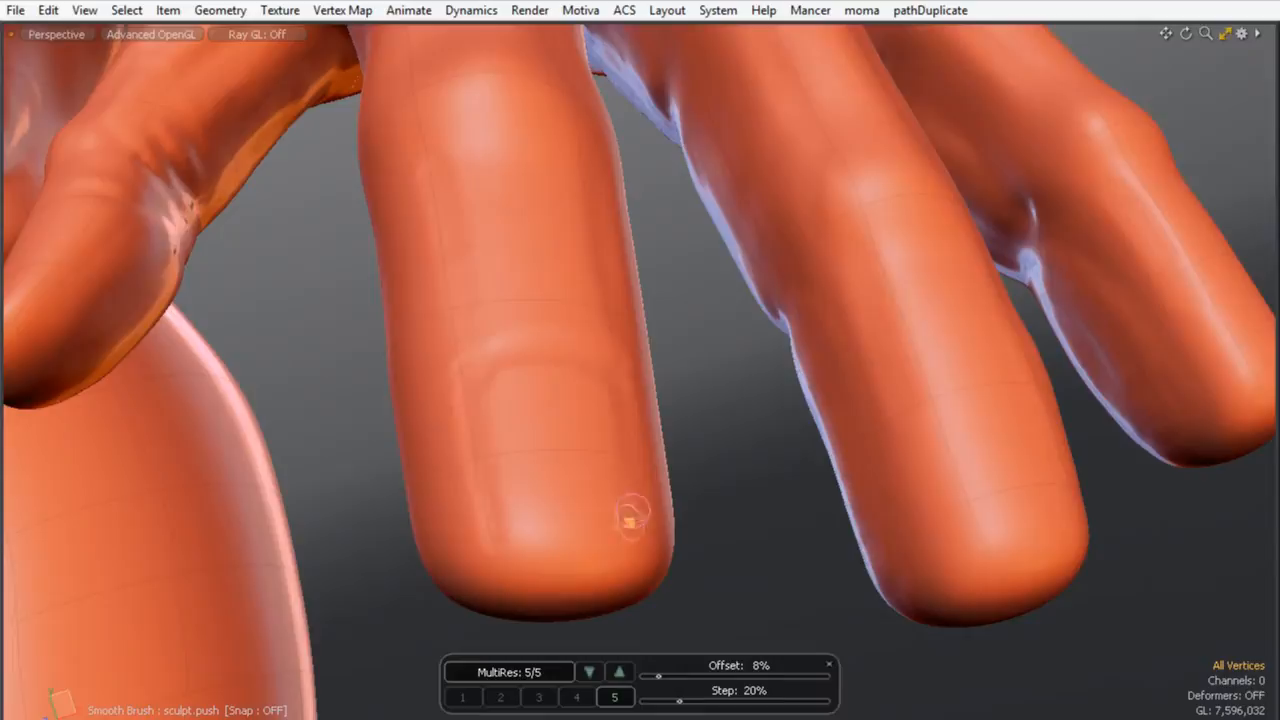
{"action": "left_click_drag", "start_coordinate": [723, 676], "coordinate": [737, 676]}
{"action": "right_click_drag", "start_coordinate": [706, 446], "coordinate": [691, 446]}
{"action": "right_click_drag", "start_coordinate": [743, 411], "coordinate": [766, 411]}
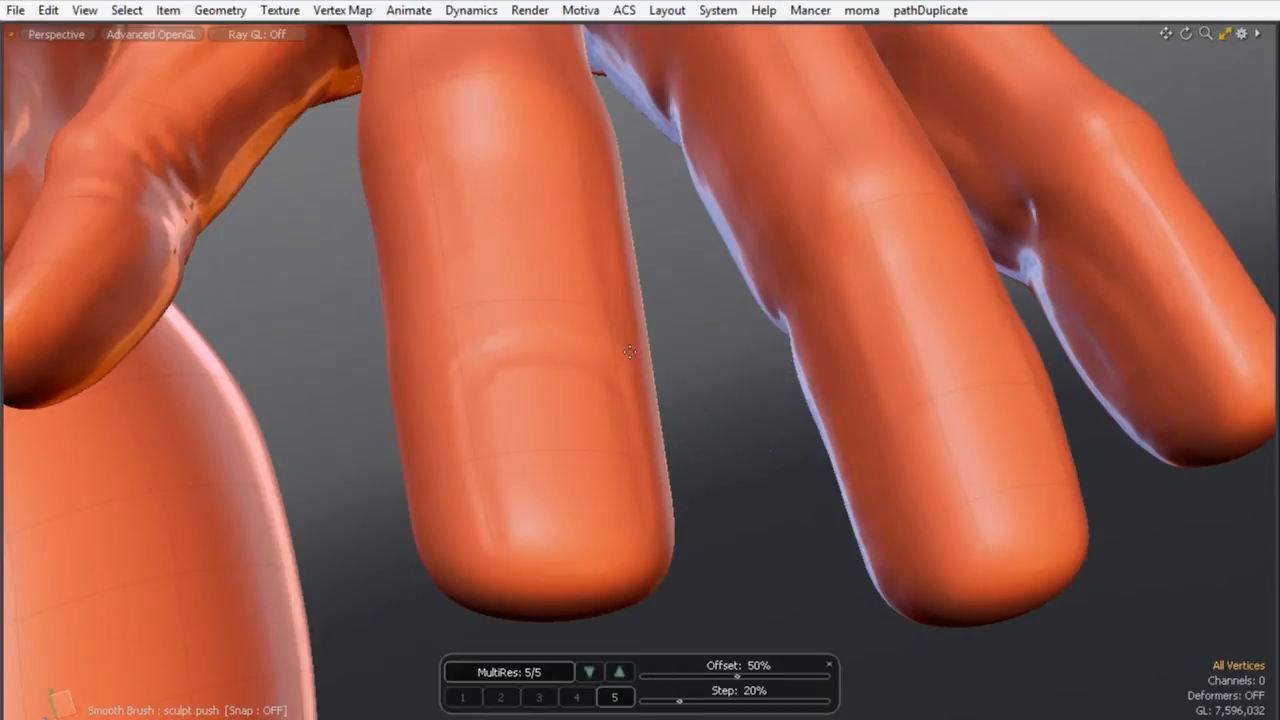
{"action": "mouse_move", "coordinate": [600, 370]}
{"action": "left_mouse_down"}
{"action": "mouse_move", "coordinate": [496, 357]}
{"action": "mouse_move", "coordinate": [605, 367]}
{"action": "left_mouse_up"}
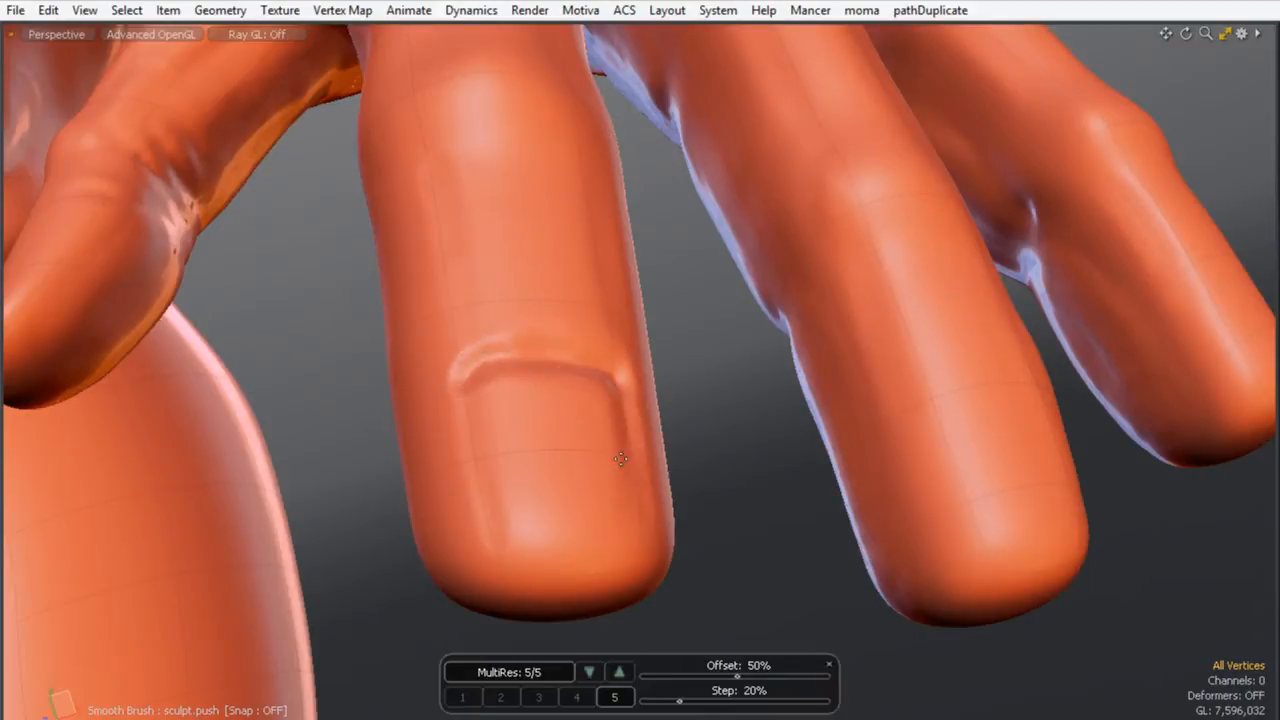
- Carve the nail's side and tip edges and smooth the raised skin fold around the cuticle
{"action": "mouse_move", "coordinate": [539, 552]}
{"action": "left_mouse_down"}
{"action": "mouse_move", "coordinate": [605, 538]}
{"action": "mouse_move", "coordinate": [543, 529]}
{"action": "mouse_move", "coordinate": [568, 533]}
{"action": "left_mouse_up"}
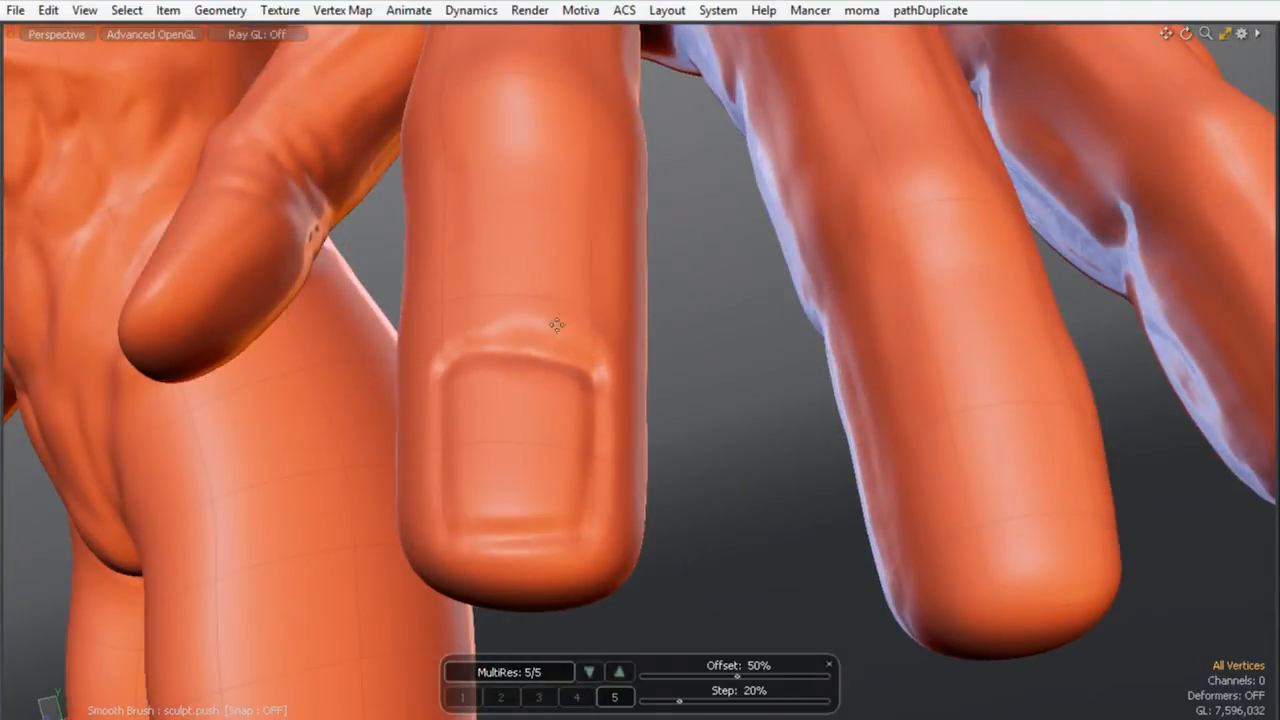
{"action": "mouse_move", "coordinate": [447, 333]}
{"action": "left_mouse_down", "text": "shift"}
{"action": "mouse_move", "coordinate": [443, 319]}
{"action": "mouse_move", "coordinate": [545, 311]}
{"action": "mouse_move", "coordinate": [623, 348]}
{"action": "left_mouse_up", "text": "shift"}
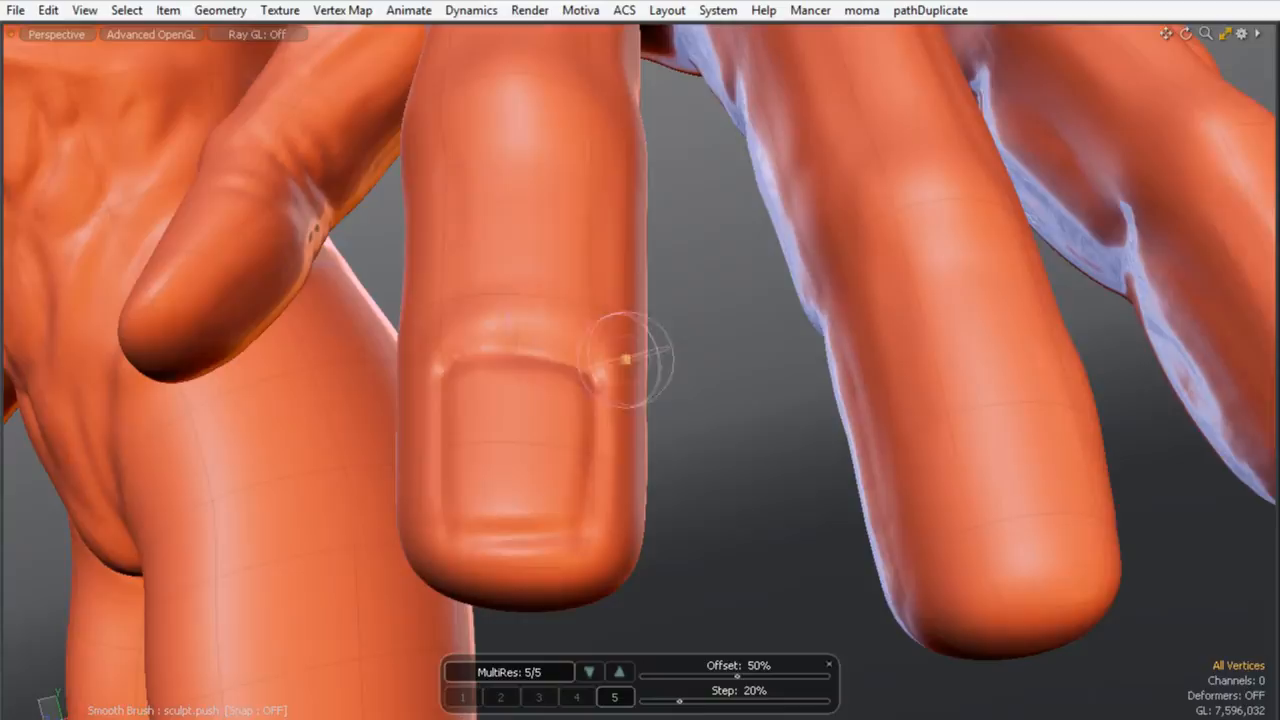
{"action": "mouse_move", "coordinate": [472, 404]}
{"action": "left_mouse_down", "text": "alt"}
{"action": "mouse_move", "coordinate": [565, 416]}
{"action": "mouse_move", "coordinate": [488, 392]}
{"action": "left_mouse_up", "text": "alt"}
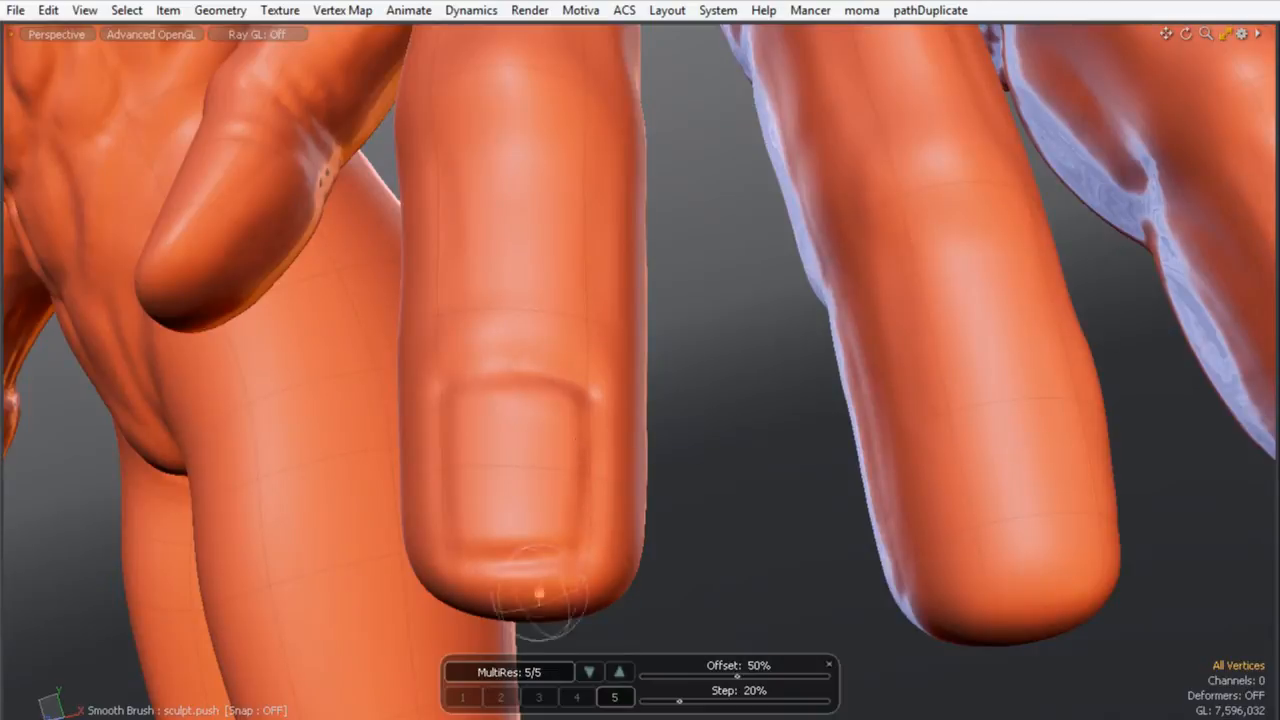
- Raise the nail's free edge above the fingertip and refine the skin folds along both sides of the nail
{"action": "mouse_move", "coordinate": [560, 529]}
{"action": "left_mouse_down", "text": "alt"}
{"action": "mouse_move", "coordinate": [587, 404]}
{"action": "mouse_move", "coordinate": [517, 386]}
{"action": "mouse_move", "coordinate": [603, 426]}
{"action": "mouse_move", "coordinate": [478, 425]}
{"action": "left_mouse_up", "text": "alt"}
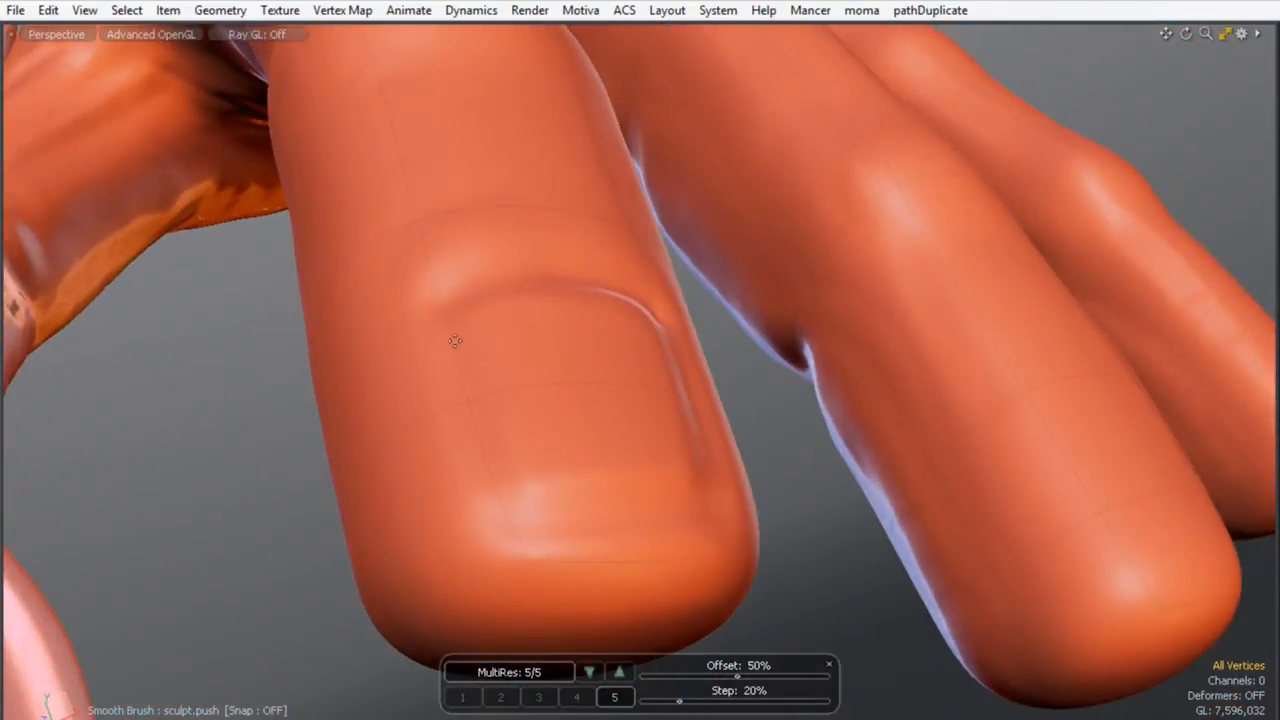
{"action": "mouse_move", "coordinate": [588, 432]}
{"action": "left_mouse_down", "text": "alt"}
{"action": "mouse_move", "coordinate": [615, 376]}
{"action": "mouse_move", "coordinate": [586, 403]}
{"action": "mouse_move", "coordinate": [592, 390]}
{"action": "left_mouse_up", "text": "alt"}
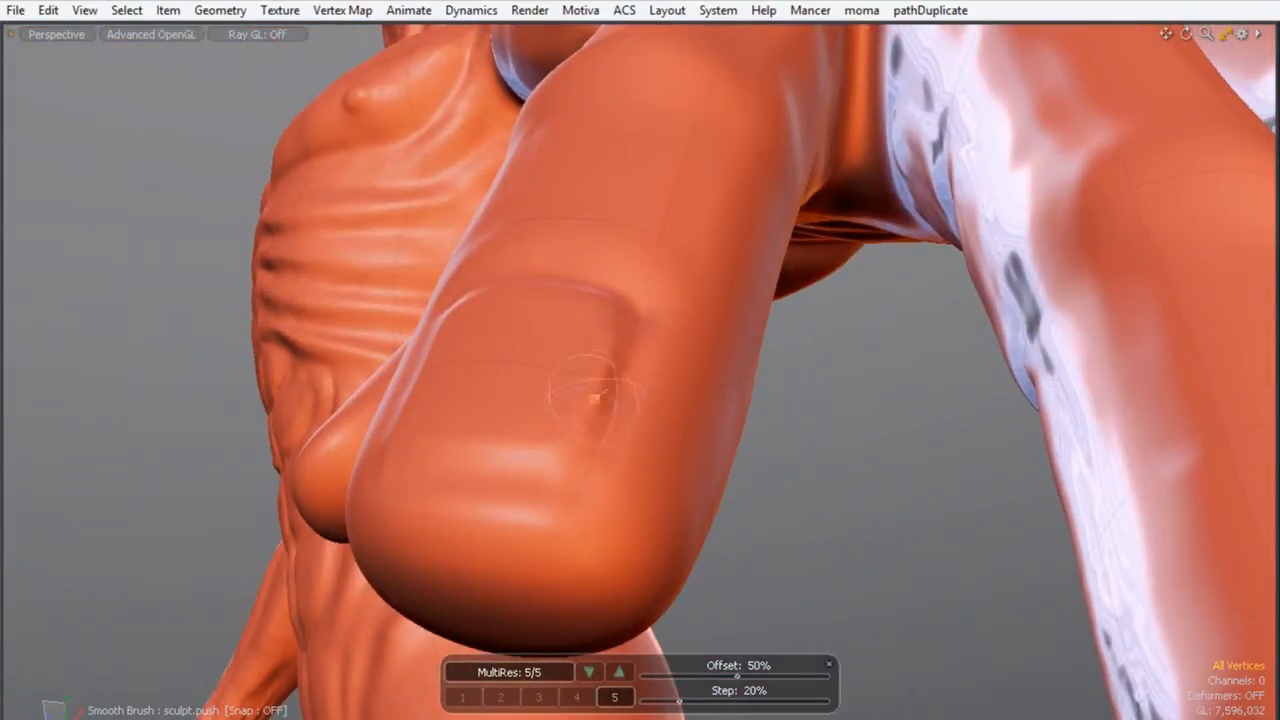
{"action": "mouse_move", "coordinate": [446, 459]}
{"action": "left_mouse_down"}
{"action": "mouse_move", "coordinate": [482, 444]}
{"action": "mouse_move", "coordinate": [417, 458]}
{"action": "mouse_move", "coordinate": [608, 378]}
{"action": "left_mouse_up"}
{"action": "mouse_move", "coordinate": [469, 410]}
{"action": "left_mouse_down", "text": "alt"}
{"action": "mouse_move", "coordinate": [603, 423]}
{"action": "mouse_move", "coordinate": [543, 457]}
{"action": "left_mouse_up", "text": "alt"}
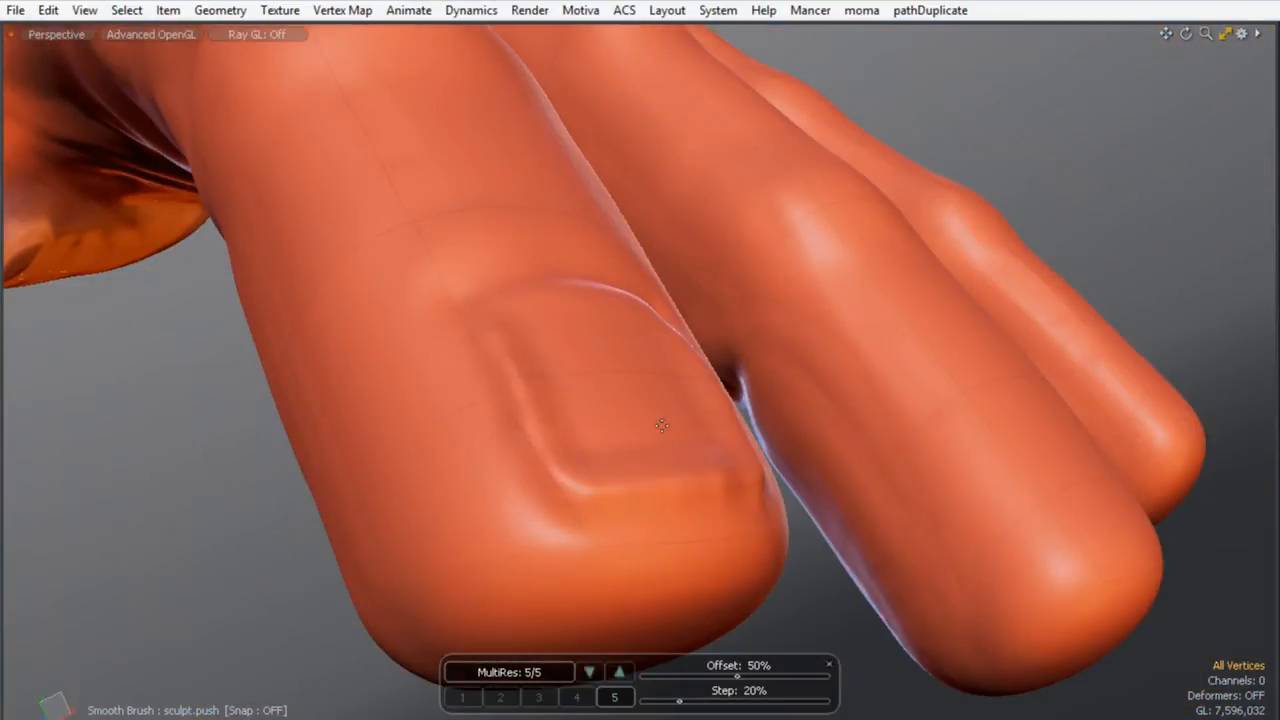
{"action": "left_click_drag", "start_coordinate": [661, 425], "coordinate": [551, 414], "text": "alt"}
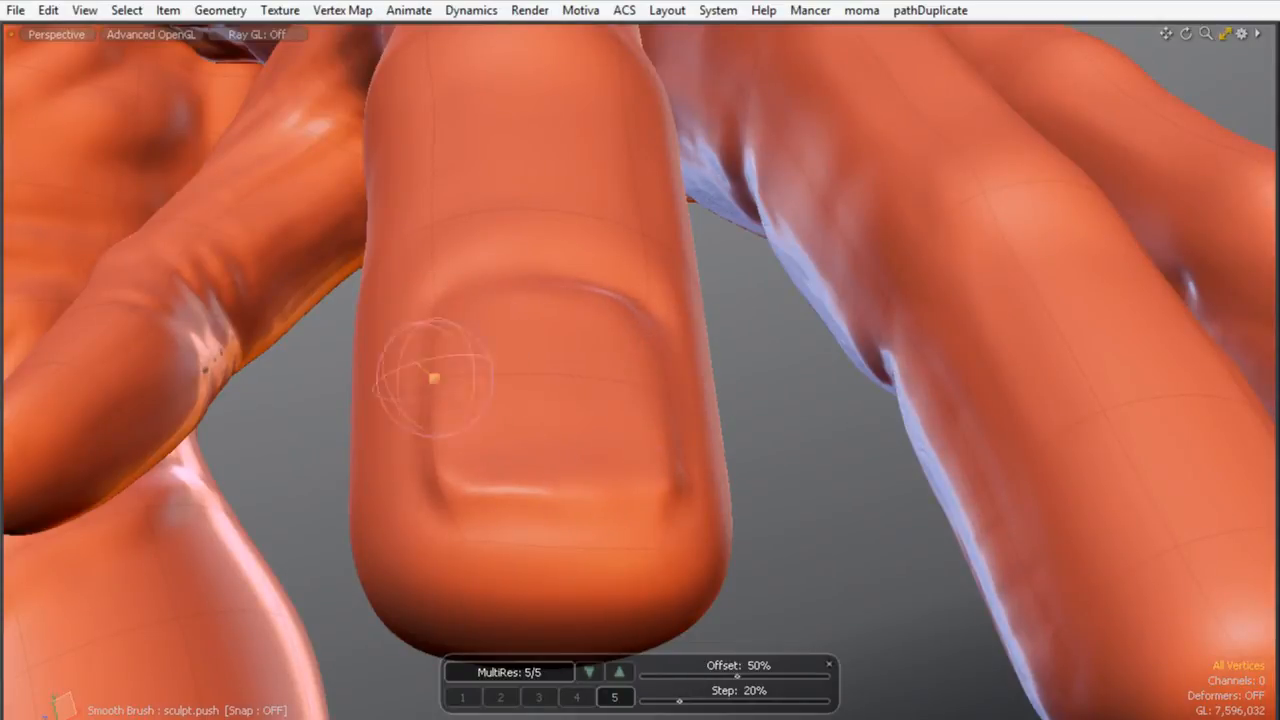
{"action": "mouse_move", "coordinate": [372, 458]}
{"action": "left_mouse_down", "text": "alt"}
{"action": "mouse_move", "coordinate": [400, 486]}
{"action": "mouse_move", "coordinate": [451, 443]}
{"action": "left_mouse_up", "text": "alt"}
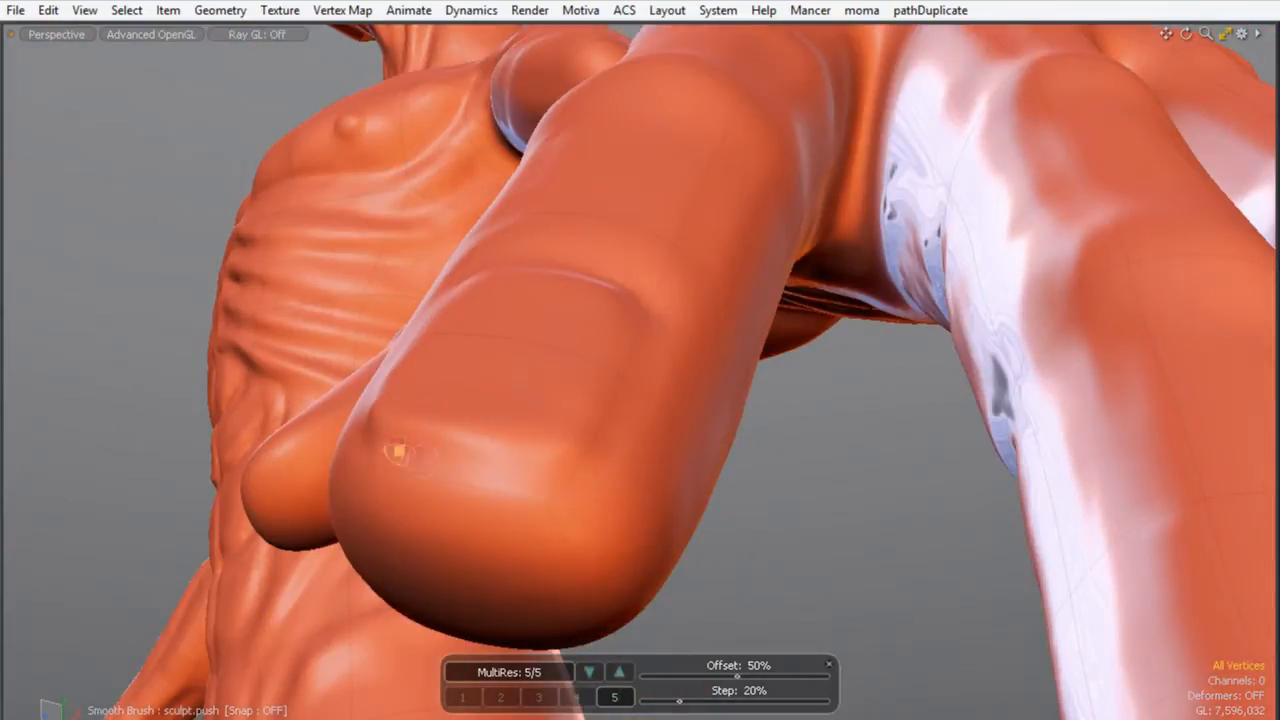
- Carve a groove beneath the nail's free edge with the Inflate brush at 18% offset and 0% step
{"action": "key", "text": "F3"}
{"action": "left_click", "coordinate": [110, 93]}
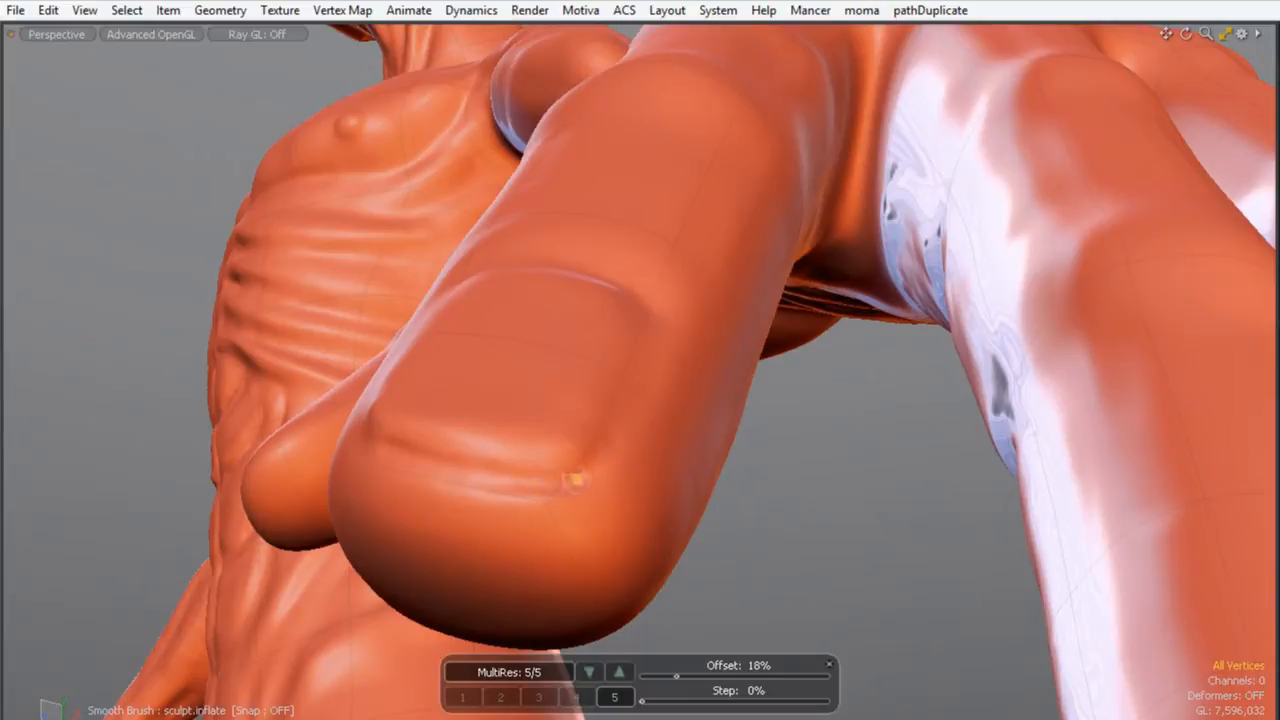
{"action": "mouse_move", "coordinate": [432, 465]}
{"action": "left_mouse_down", "text": "alt"}
{"action": "mouse_move", "coordinate": [586, 466]}
{"action": "mouse_move", "coordinate": [467, 476]}
{"action": "left_mouse_up", "text": "alt"}
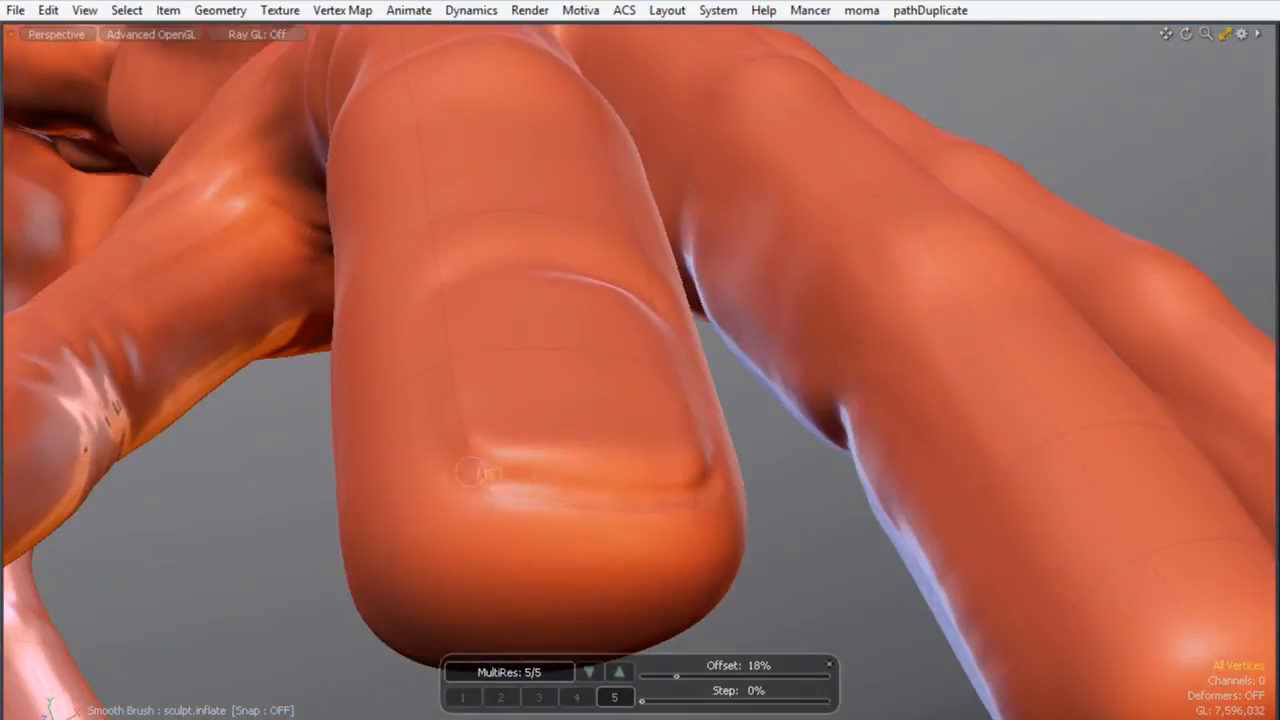
{"action": "left_click_drag", "start_coordinate": [594, 503], "coordinate": [500, 522], "text": "alt"}
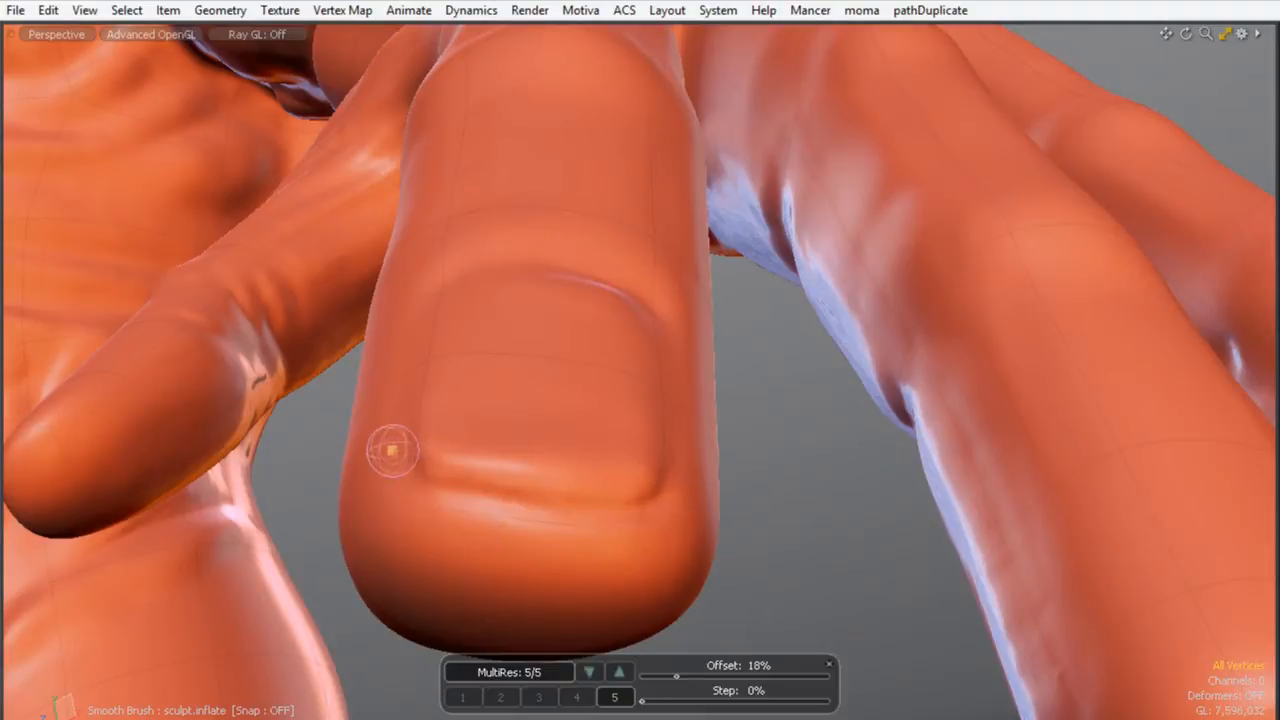
- Sharpen the grooves along the nail's sides and tip with the Inflate brush at 51% offset
{"action": "left_click_drag", "start_coordinate": [598, 512], "coordinate": [619, 372], "text": "alt"}
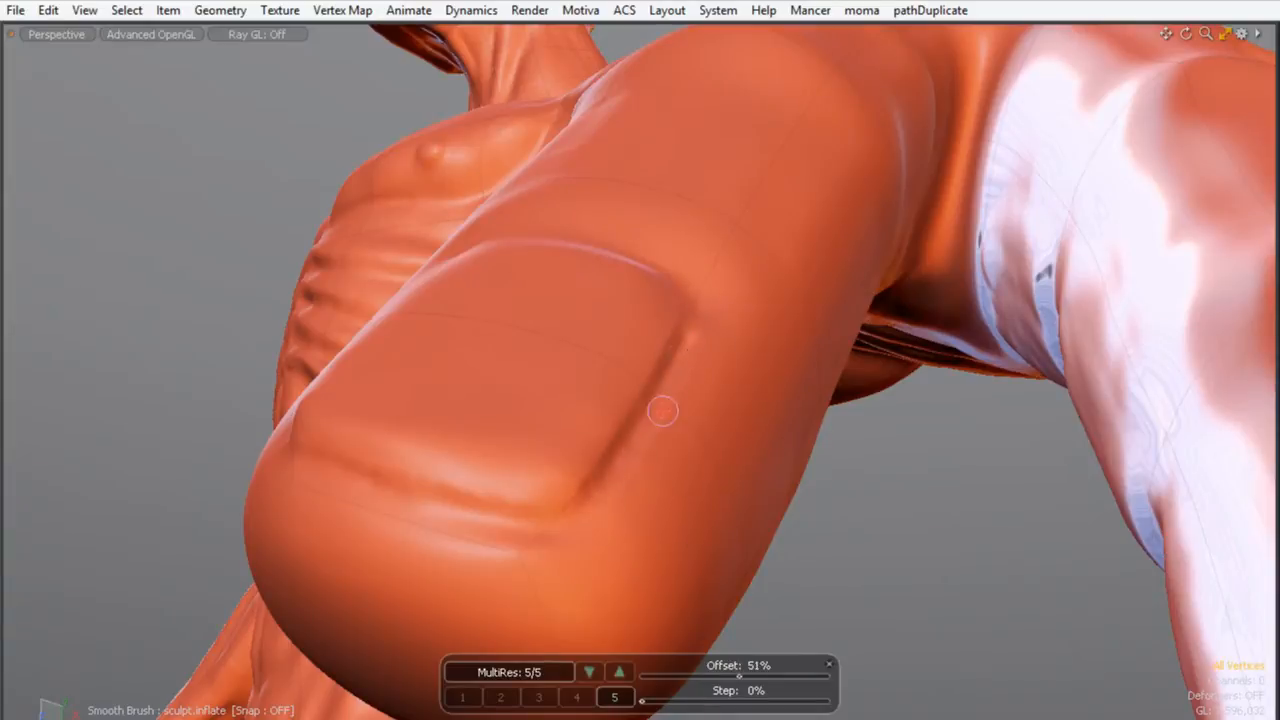
{"action": "left_click_drag", "start_coordinate": [429, 463], "coordinate": [439, 399], "text": "alt"}
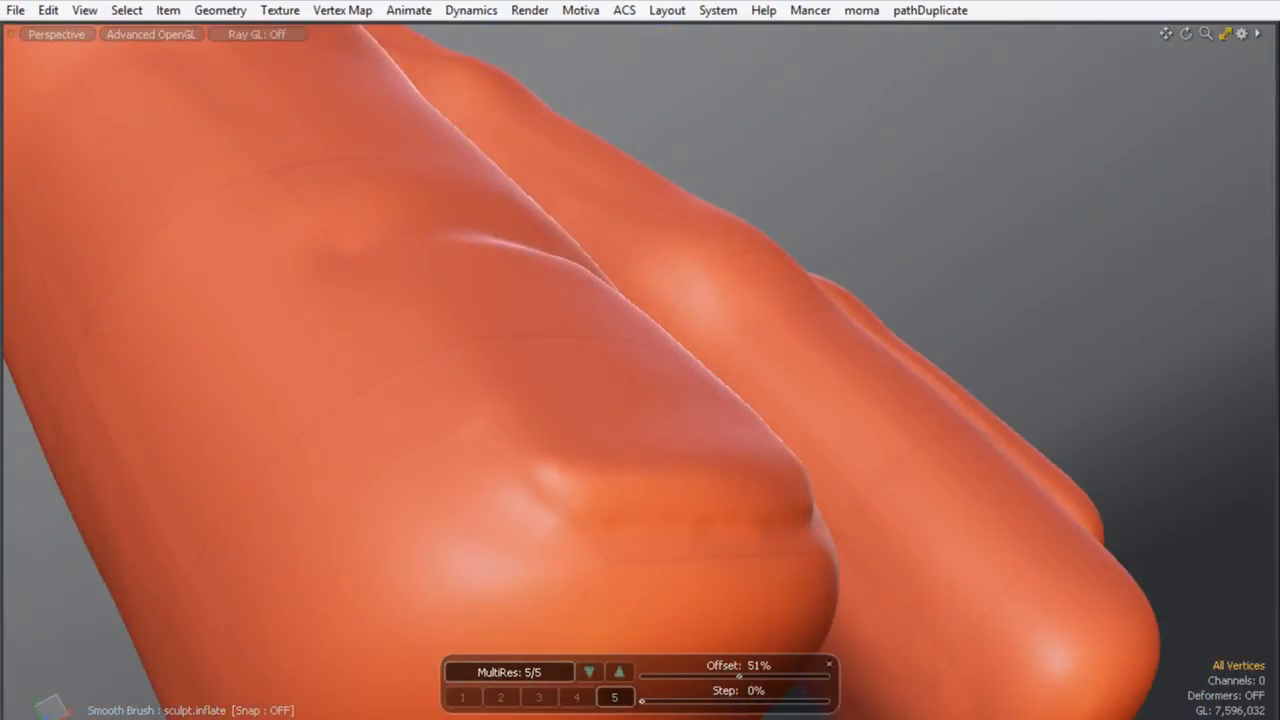
{"action": "left_click_drag", "start_coordinate": [414, 323], "coordinate": [540, 488]}
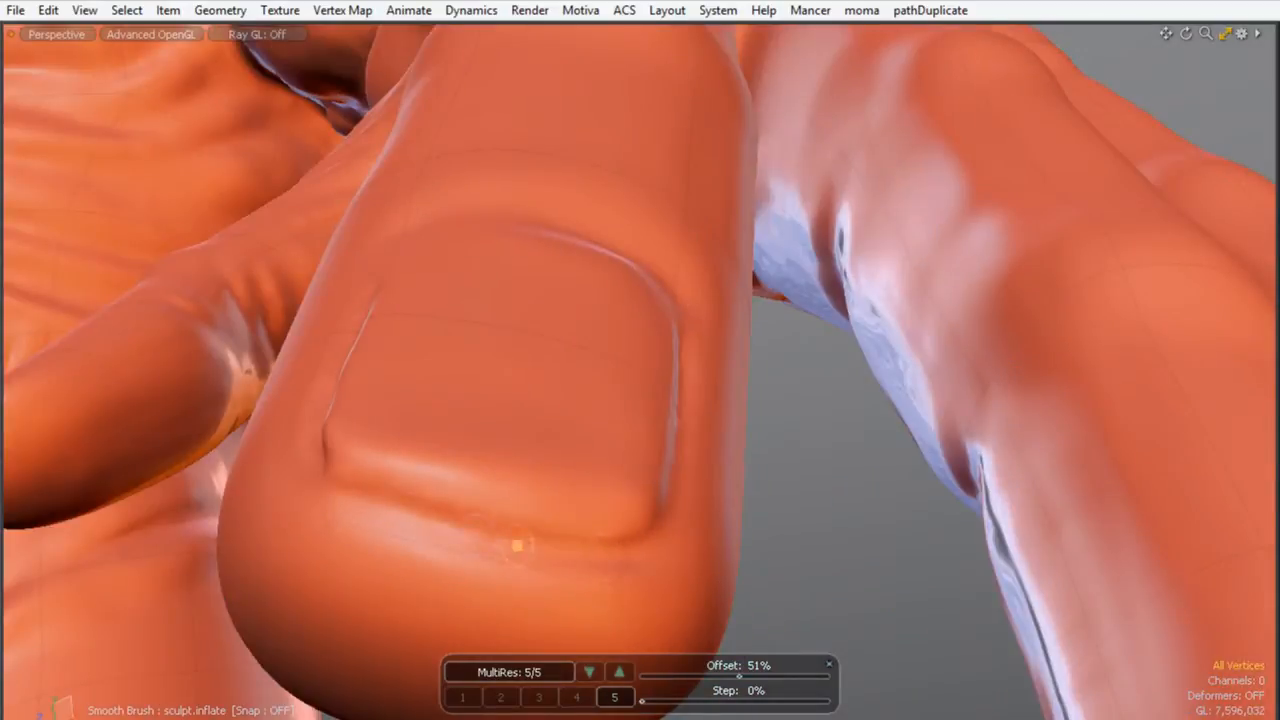
- Deepen the groove beneath the index fingernail's free edge using the Inflate brush at up to 50% offset
{"action": "left_click_drag", "start_coordinate": [517, 546], "coordinate": [371, 486]}
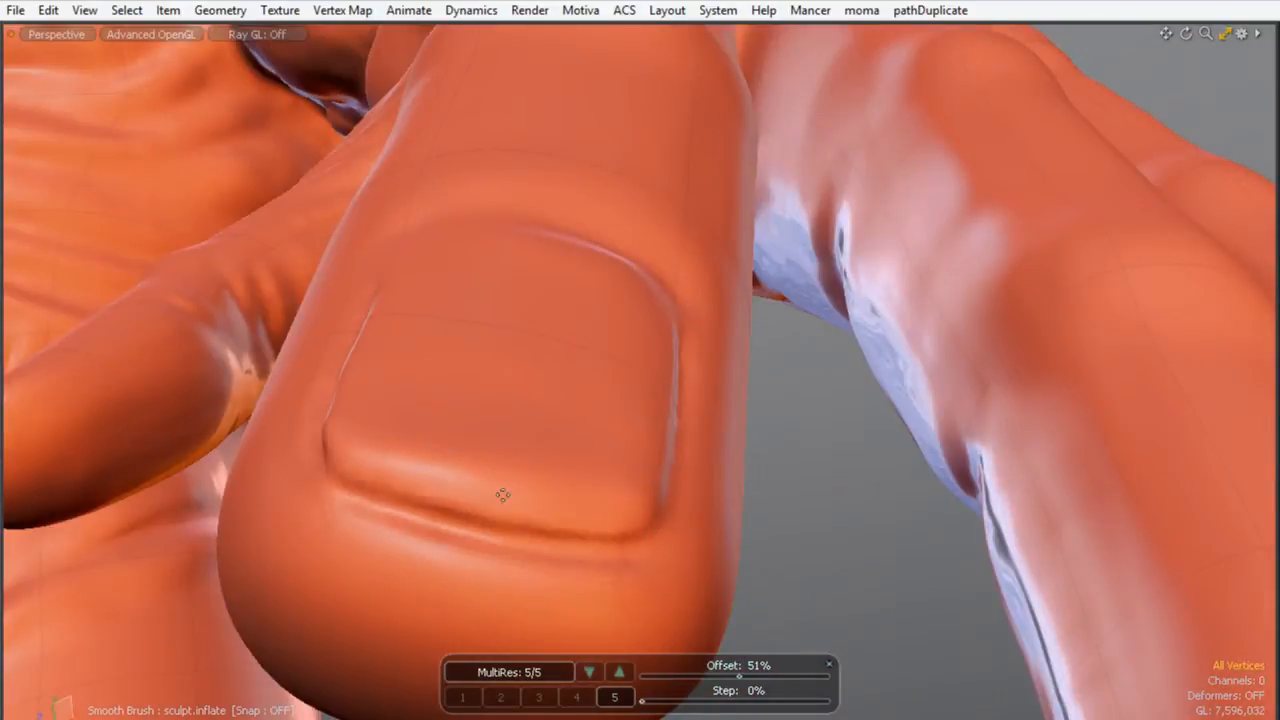
{"action": "left_click_drag", "start_coordinate": [566, 565], "coordinate": [410, 508], "text": "alt"}
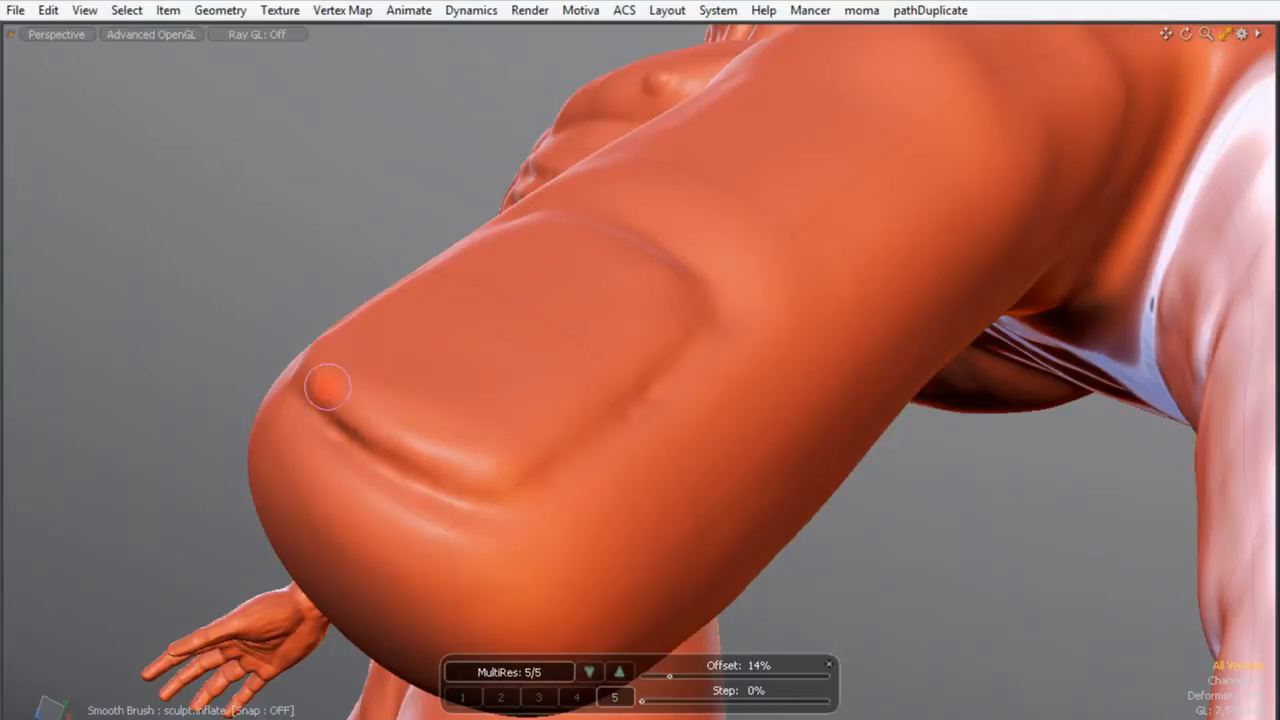
{"action": "left_click_drag", "start_coordinate": [304, 385], "coordinate": [446, 486]}
{"action": "left_click_drag", "start_coordinate": [303, 362], "coordinate": [440, 480]}
{"action": "left_click_drag", "start_coordinate": [452, 450], "coordinate": [474, 310], "text": "alt"}
{"action": "mouse_move", "coordinate": [330, 338]}
{"action": "left_mouse_down"}
{"action": "mouse_move", "coordinate": [472, 424]}
{"action": "mouse_move", "coordinate": [420, 390]}
{"action": "mouse_move", "coordinate": [506, 412]}
{"action": "mouse_move", "coordinate": [384, 380]}
{"action": "mouse_move", "coordinate": [368, 304]}
{"action": "mouse_move", "coordinate": [460, 376]}
{"action": "left_mouse_up"}
{"action": "mouse_move", "coordinate": [375, 334]}
{"action": "left_mouse_down"}
{"action": "mouse_move", "coordinate": [525, 404]}
{"action": "mouse_move", "coordinate": [509, 409]}
{"action": "left_mouse_up"}
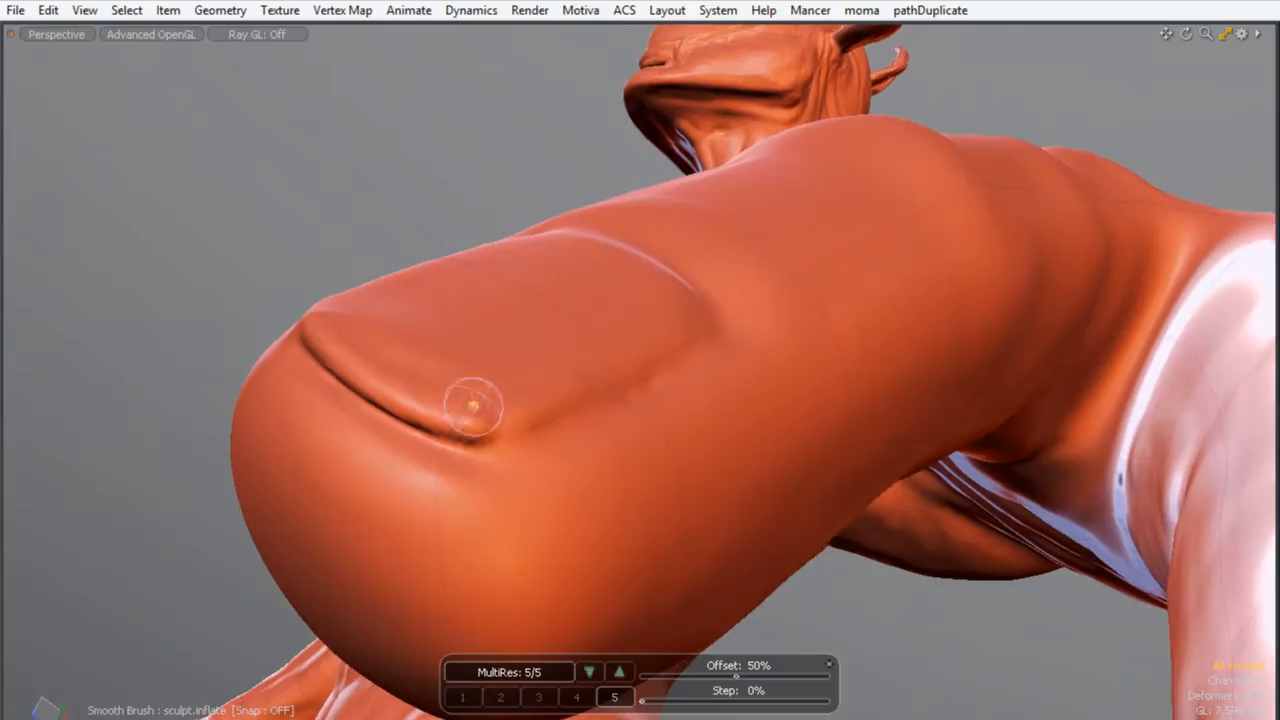
- Refine the index fingernail's tip edge and corner above the fingertip with the Inflate brush at 50% offset
{"action": "mouse_move", "coordinate": [637, 345]}
{"action": "left_mouse_down", "text": "alt"}
{"action": "mouse_move", "coordinate": [669, 517]}
{"action": "mouse_move", "coordinate": [591, 491]}
{"action": "left_mouse_up", "text": "alt"}
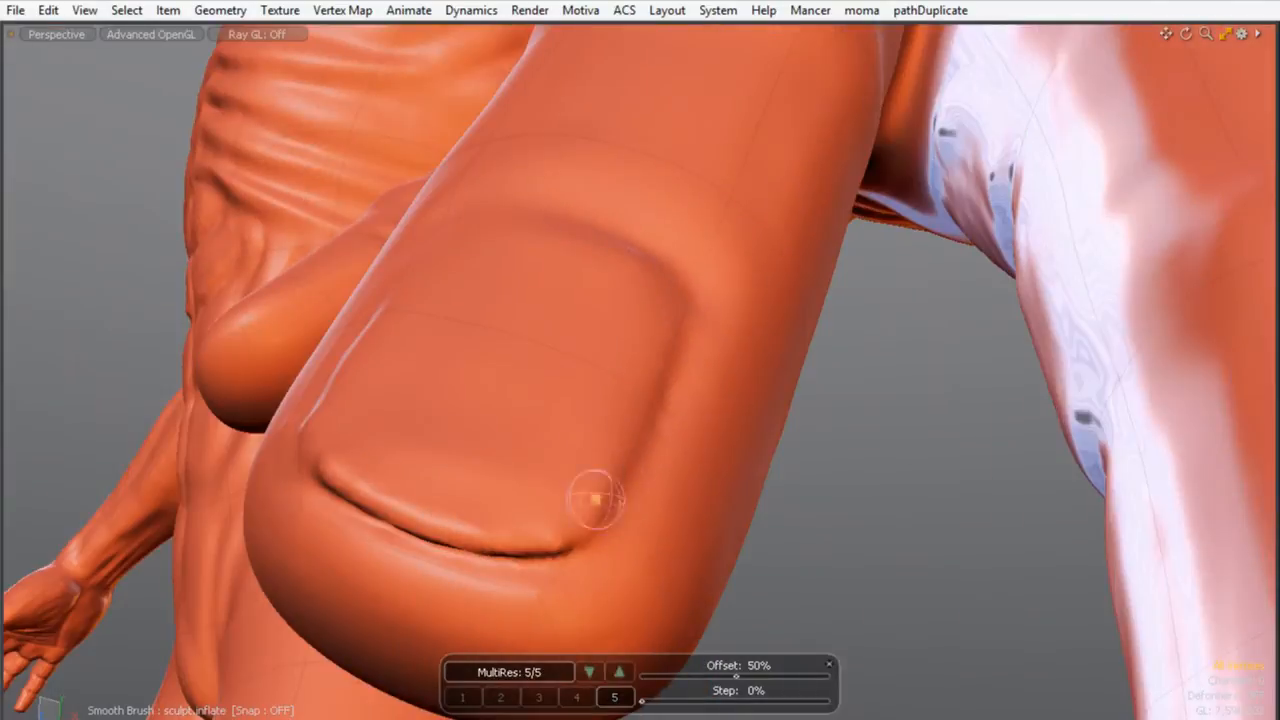
{"action": "mouse_move", "coordinate": [345, 462]}
{"action": "left_mouse_down"}
{"action": "mouse_move", "coordinate": [440, 456]}
{"action": "mouse_move", "coordinate": [443, 486]}
{"action": "mouse_move", "coordinate": [403, 463]}
{"action": "mouse_move", "coordinate": [450, 480]}
{"action": "left_mouse_up"}
{"action": "mouse_move", "coordinate": [423, 383]}
{"action": "left_mouse_down", "text": "alt"}
{"action": "mouse_move", "coordinate": [383, 448]}
{"action": "mouse_move", "coordinate": [405, 465]}
{"action": "left_mouse_up", "text": "alt"}
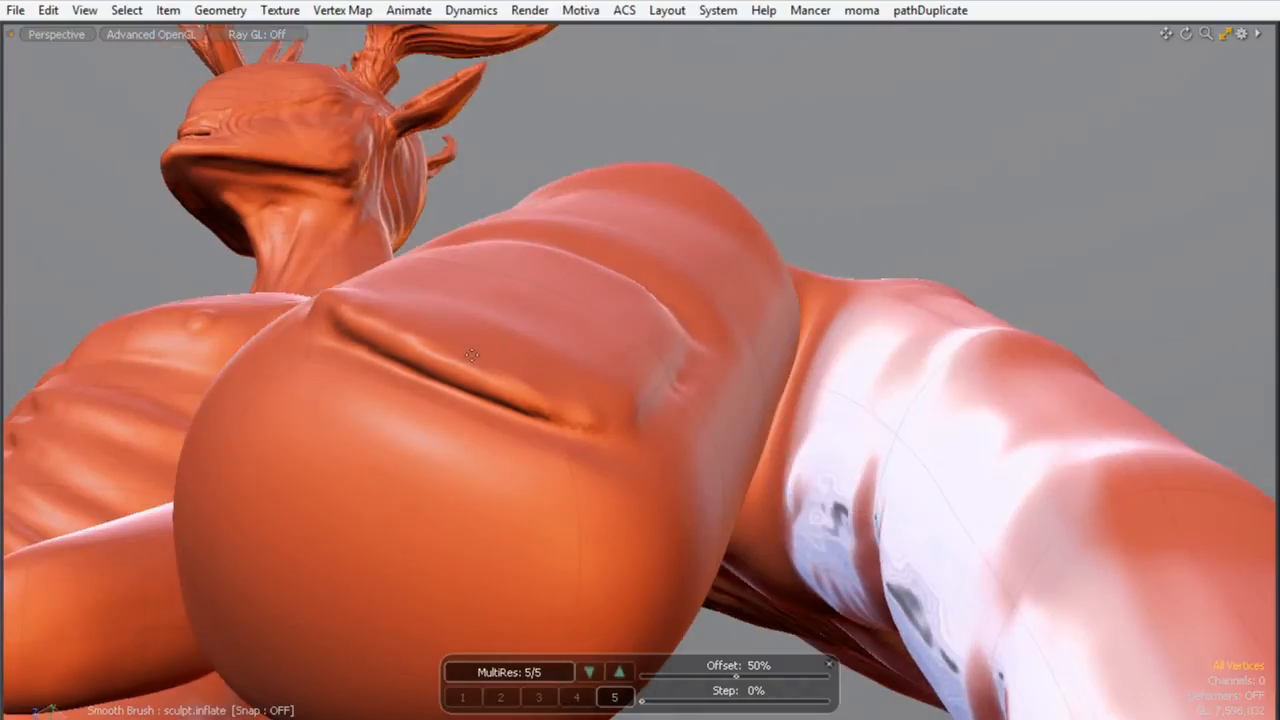
{"action": "left_click_drag", "start_coordinate": [395, 330], "coordinate": [573, 398]}
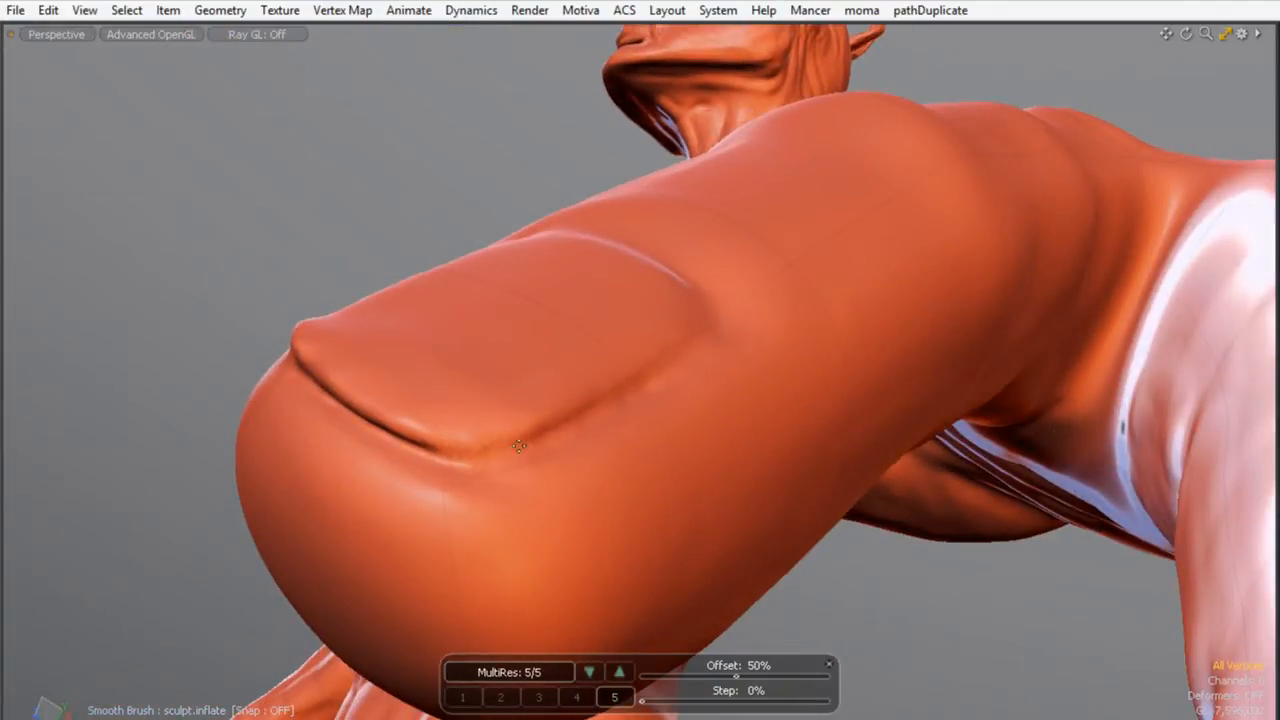
{"action": "mouse_move", "coordinate": [502, 397]}
{"action": "left_mouse_down", "text": "alt"}
{"action": "mouse_move", "coordinate": [437, 394]}
{"action": "mouse_move", "coordinate": [422, 372]}
{"action": "left_mouse_up", "text": "alt"}
{"action": "mouse_move", "coordinate": [449, 420]}
{"action": "left_mouse_down", "text": "alt"}
{"action": "mouse_move", "coordinate": [399, 384]}
{"action": "mouse_move", "coordinate": [440, 438]}
{"action": "left_mouse_up", "text": "alt"}
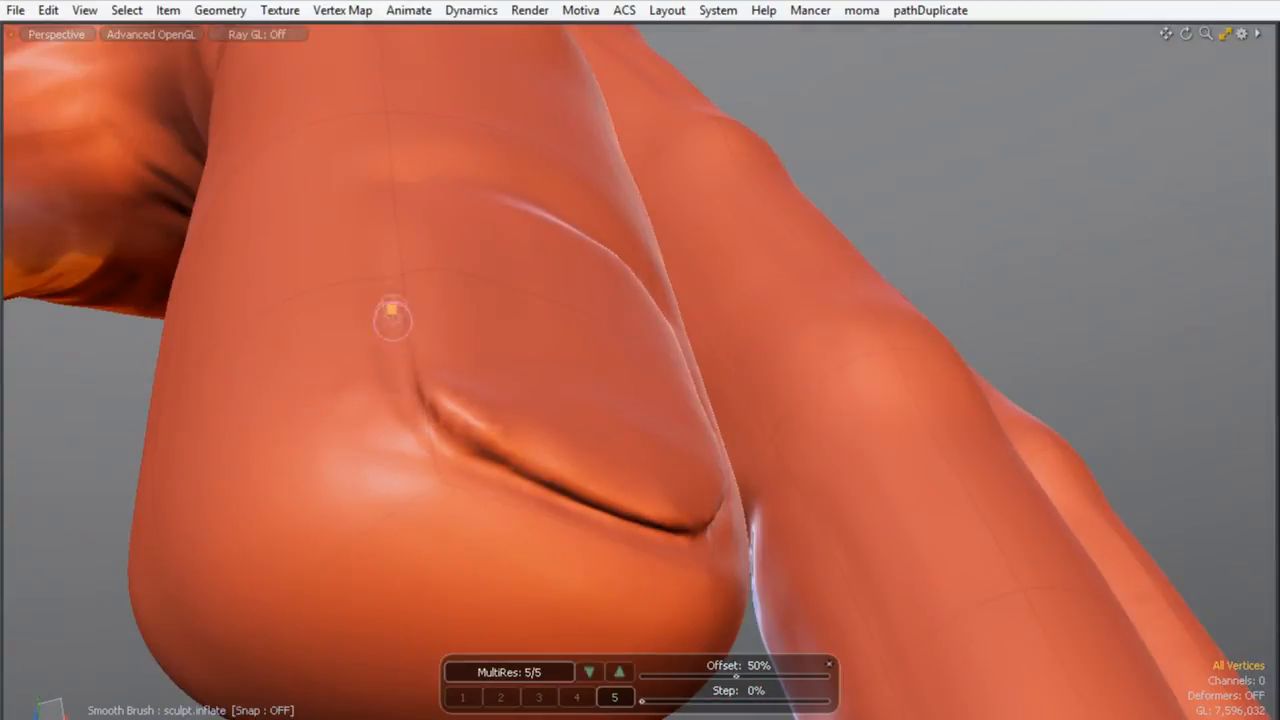
- Smooth the skin beside the index nail's tip corner and carve a continuous groove around that corner and side
{"action": "mouse_move", "coordinate": [404, 321]}
{"action": "left_mouse_down"}
{"action": "mouse_move", "coordinate": [425, 432]}
{"action": "mouse_move", "coordinate": [421, 324]}
{"action": "left_mouse_up"}
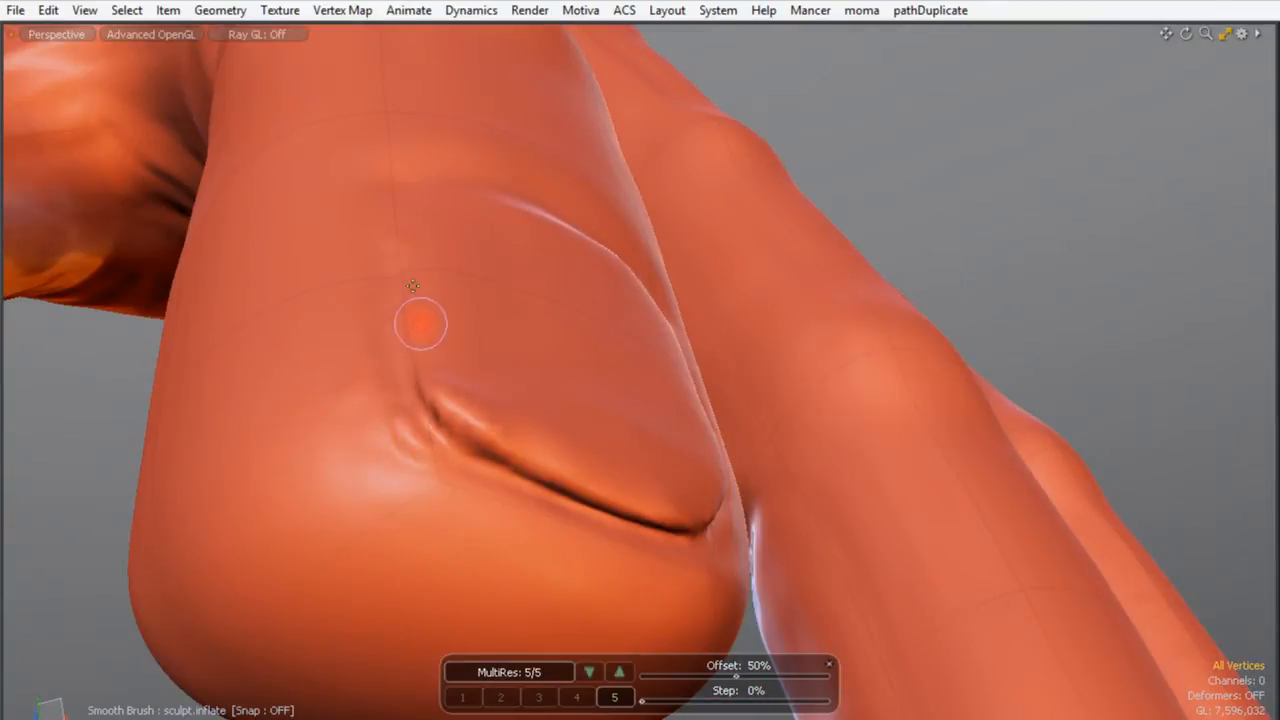
{"action": "left_click_drag", "start_coordinate": [371, 371], "coordinate": [512, 486], "text": "shift"}
{"action": "left_click_drag", "start_coordinate": [454, 402], "coordinate": [559, 514]}
{"action": "mouse_move", "coordinate": [453, 372]}
{"action": "left_mouse_down", "text": "alt"}
{"action": "mouse_move", "coordinate": [380, 332]}
{"action": "mouse_move", "coordinate": [400, 437]}
{"action": "mouse_move", "coordinate": [381, 340]}
{"action": "left_mouse_up", "text": "alt"}
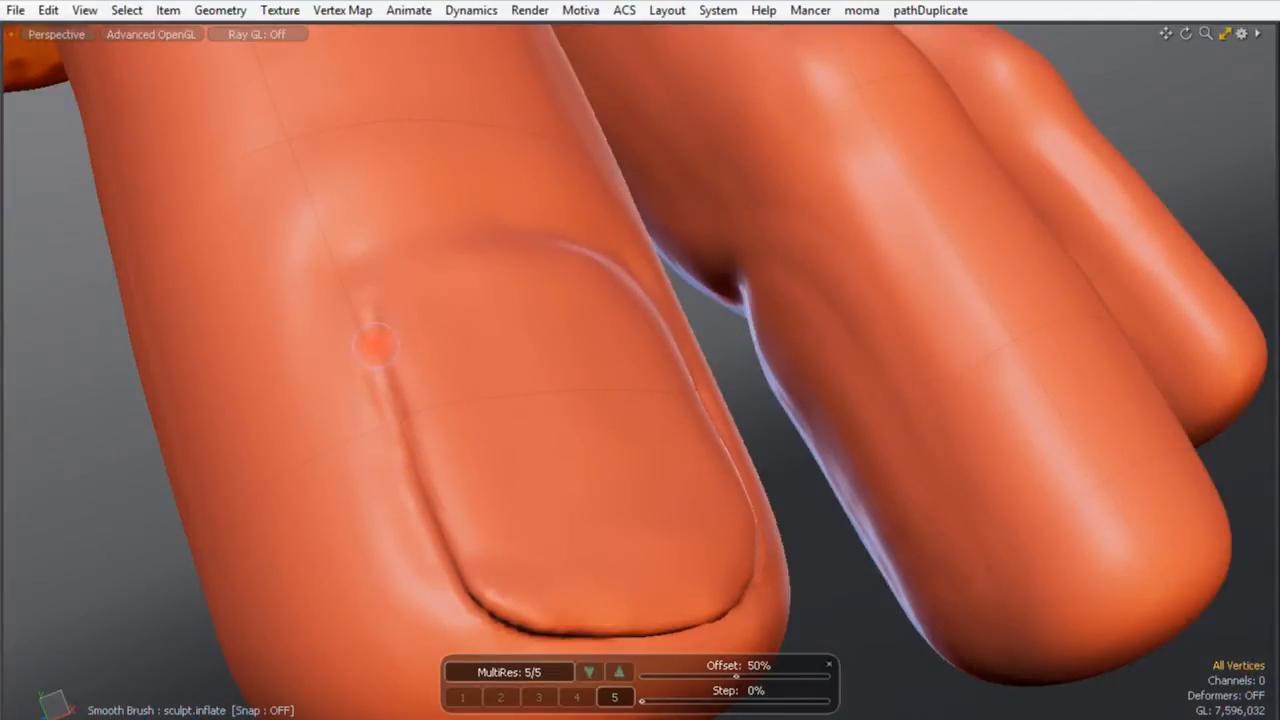
{"action": "left_click_drag", "start_coordinate": [690, 393], "coordinate": [681, 343], "text": "alt"}
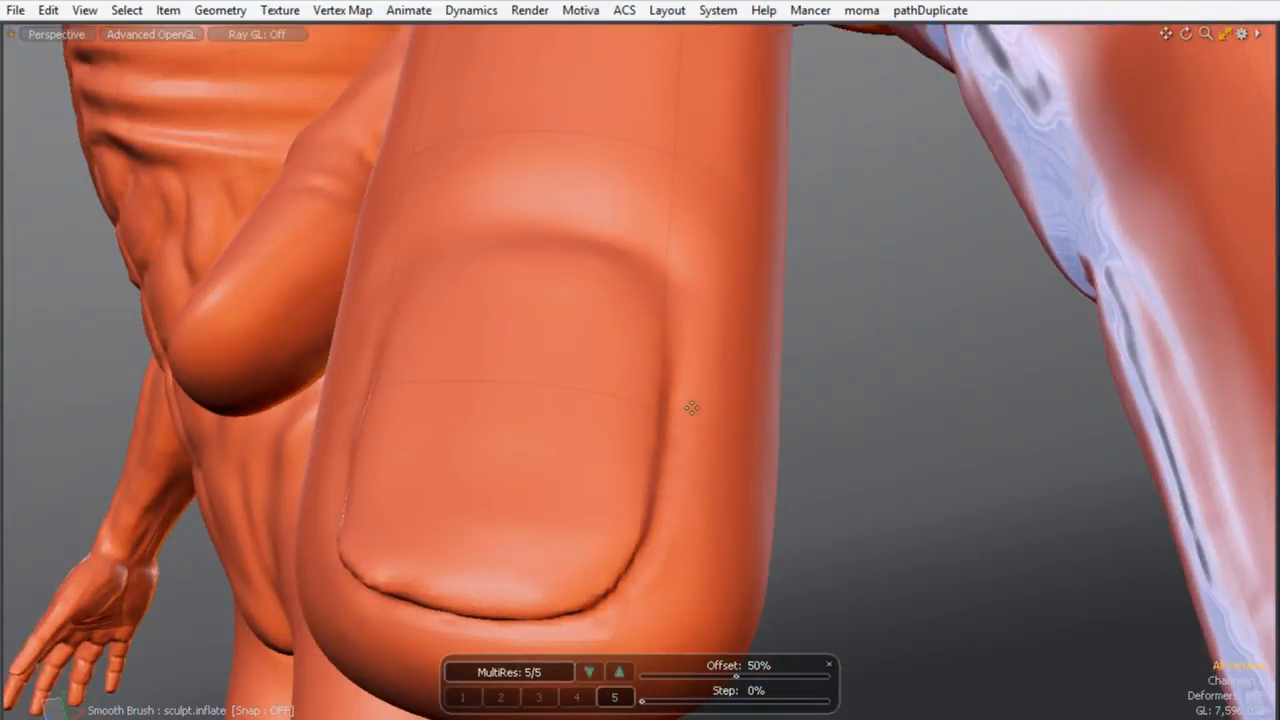
{"action": "left_click_drag", "start_coordinate": [452, 422], "coordinate": [418, 428], "text": "alt"}
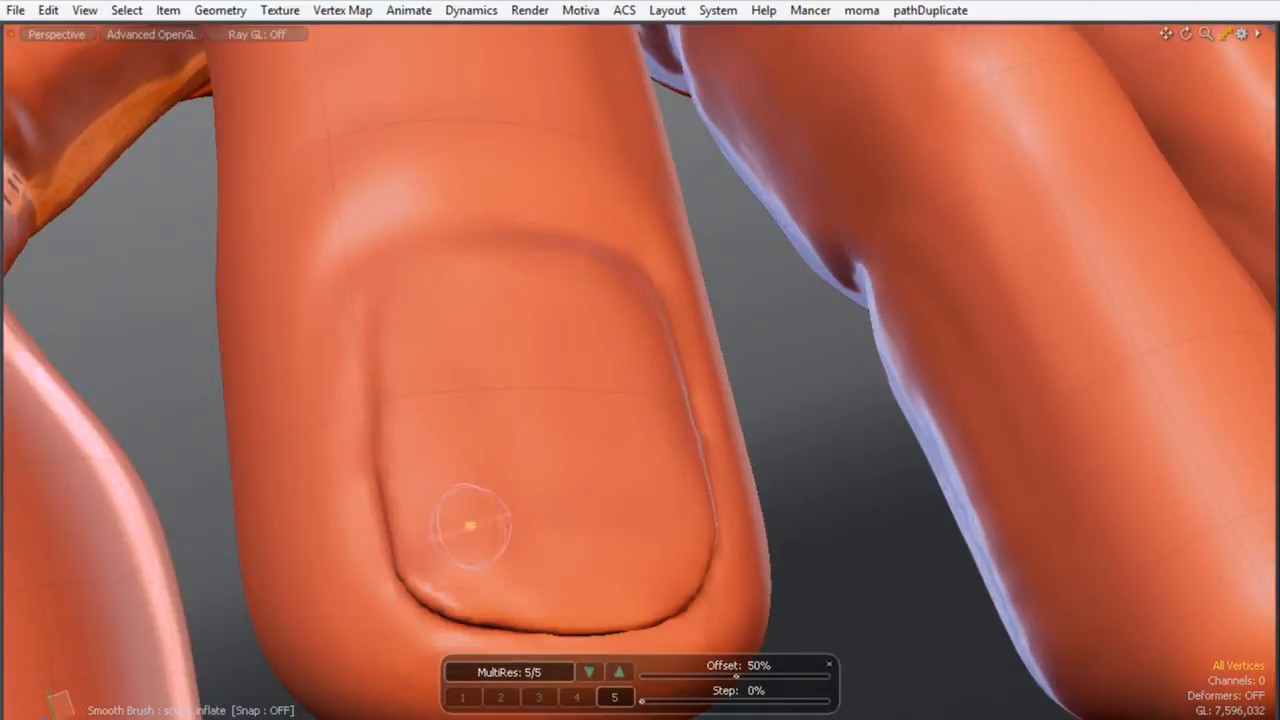
- Deepen the cuticle groove and round its corners into the index nail's side grooves at 50% offset
{"action": "mouse_move", "coordinate": [480, 298]}
{"action": "left_mouse_down", "text": "alt"}
{"action": "mouse_move", "coordinate": [531, 297]}
{"action": "mouse_move", "coordinate": [556, 328]}
{"action": "mouse_move", "coordinate": [352, 384]}
{"action": "left_mouse_up", "text": "alt"}
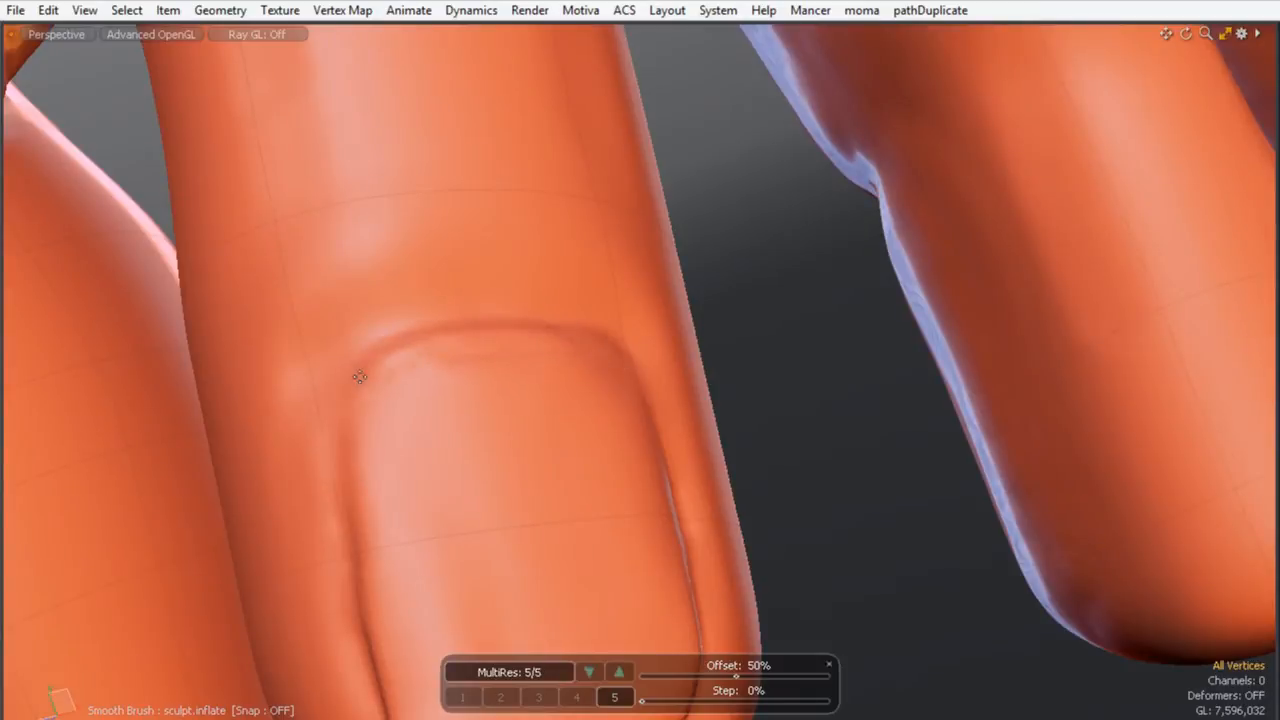
{"action": "mouse_move", "coordinate": [571, 277]}
{"action": "left_mouse_down"}
{"action": "mouse_move", "coordinate": [303, 363]}
{"action": "mouse_move", "coordinate": [315, 425]}
{"action": "left_mouse_up"}
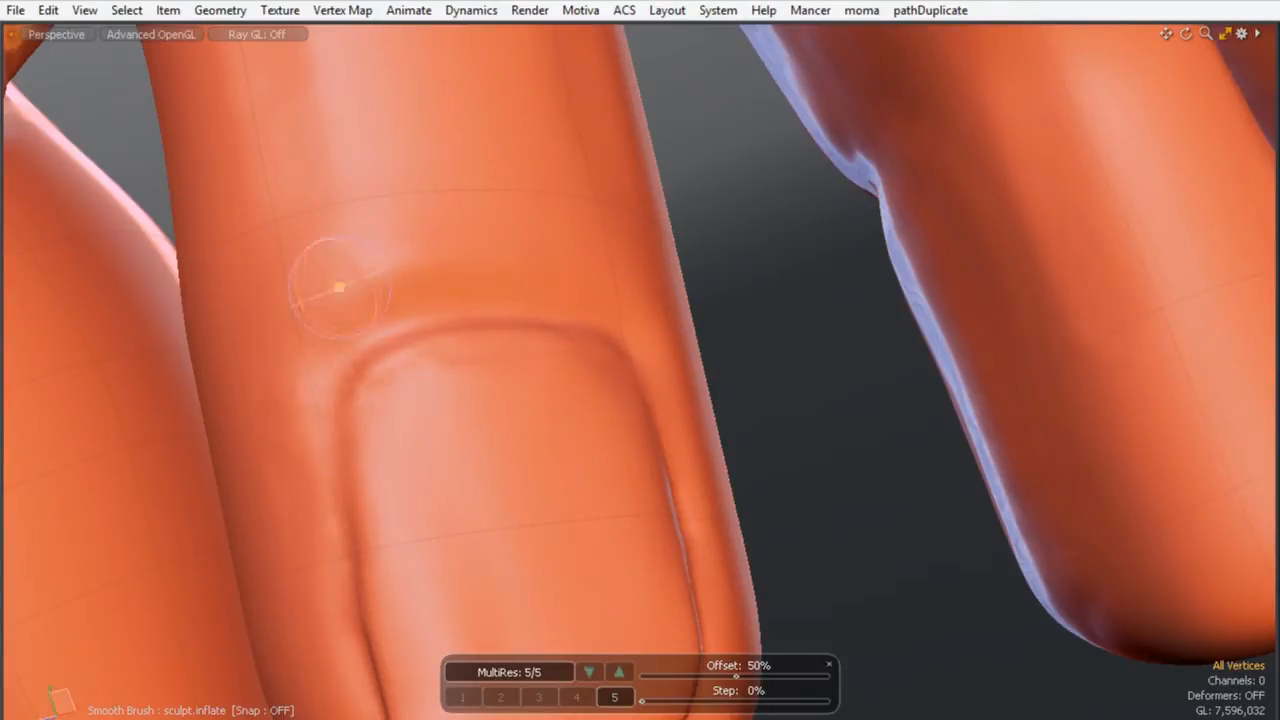
{"action": "left_click_drag", "start_coordinate": [467, 364], "coordinate": [596, 320], "text": "alt"}
{"action": "left_click_drag", "start_coordinate": [680, 349], "coordinate": [683, 291]}
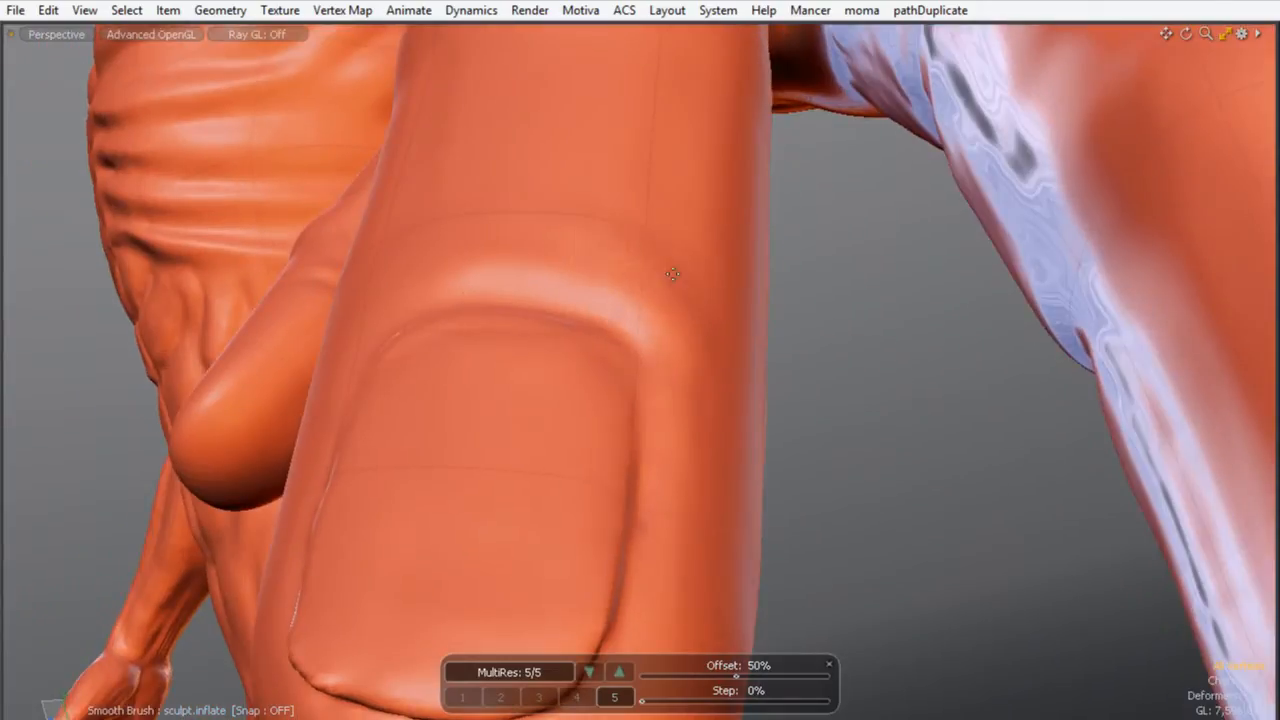
- Build up the skin behind the index nail's cuticle and carve a crease across the finger above it
{"action": "mouse_move", "coordinate": [426, 237]}
{"action": "left_mouse_down"}
{"action": "mouse_move", "coordinate": [366, 289]}
{"action": "mouse_move", "coordinate": [438, 439]}
{"action": "mouse_move", "coordinate": [563, 377]}
{"action": "mouse_move", "coordinate": [440, 365]}
{"action": "mouse_move", "coordinate": [515, 363]}
{"action": "mouse_move", "coordinate": [457, 402]}
{"action": "mouse_move", "coordinate": [663, 371]}
{"action": "left_mouse_up"}
{"action": "mouse_move", "coordinate": [475, 365]}
{"action": "left_mouse_down"}
{"action": "mouse_move", "coordinate": [601, 381]}
{"action": "mouse_move", "coordinate": [665, 372]}
{"action": "left_mouse_up"}
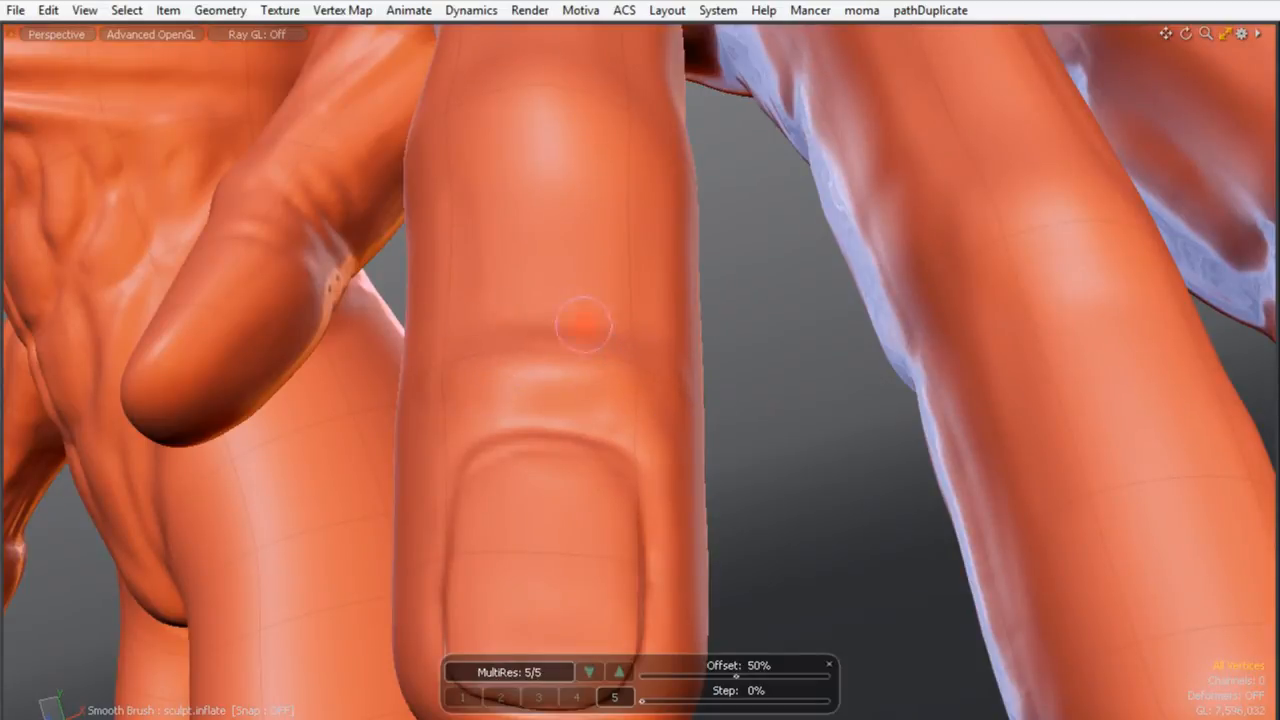
{"action": "mouse_move", "coordinate": [663, 352]}
{"action": "left_mouse_down"}
{"action": "mouse_move", "coordinate": [657, 334]}
{"action": "mouse_move", "coordinate": [681, 366]}
{"action": "mouse_move", "coordinate": [667, 333]}
{"action": "left_mouse_up"}
{"action": "mouse_move", "coordinate": [557, 336]}
{"action": "left_mouse_down", "text": "alt"}
{"action": "mouse_move", "coordinate": [397, 348]}
{"action": "mouse_move", "coordinate": [613, 375]}
{"action": "mouse_move", "coordinate": [526, 386]}
{"action": "mouse_move", "coordinate": [657, 373]}
{"action": "left_mouse_up", "text": "alt"}
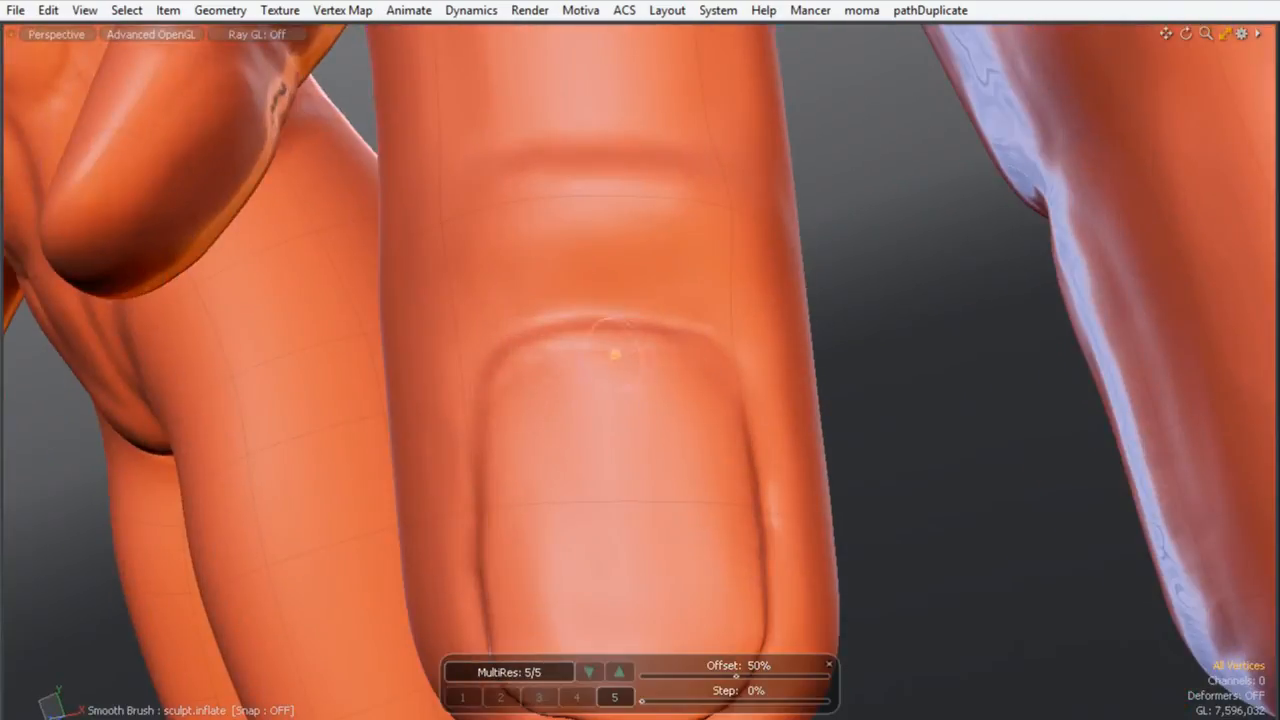
- Refine the skin fold running along the side of the index fingernail with the Inflate brush at 50% offset
{"action": "mouse_move", "coordinate": [612, 392]}
{"action": "left_mouse_down", "text": "ctrl+alt"}
{"action": "mouse_move", "coordinate": [703, 449]}
{"action": "mouse_move", "coordinate": [649, 409]}
{"action": "mouse_move", "coordinate": [580, 394]}
{"action": "mouse_move", "coordinate": [361, 397]}
{"action": "mouse_move", "coordinate": [630, 397]}
{"action": "left_mouse_up", "text": "ctrl+alt"}
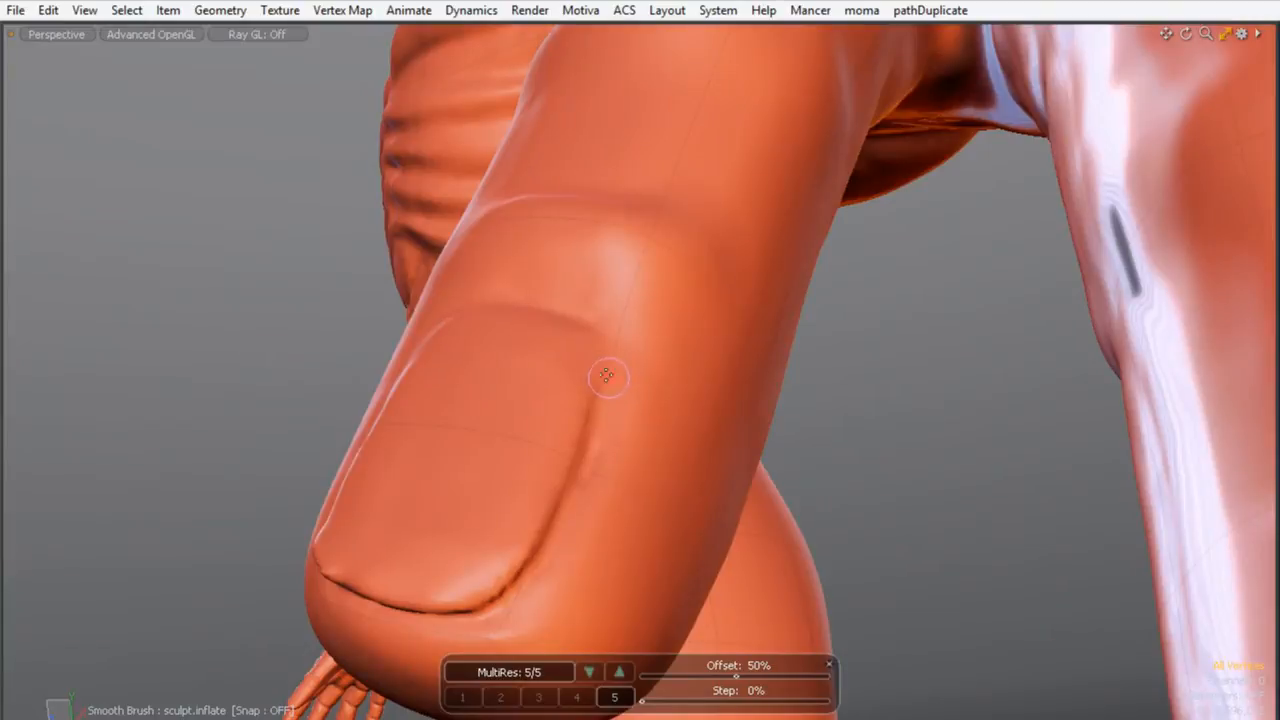
{"action": "left_click_drag", "start_coordinate": [560, 392], "coordinate": [466, 393], "text": "alt"}
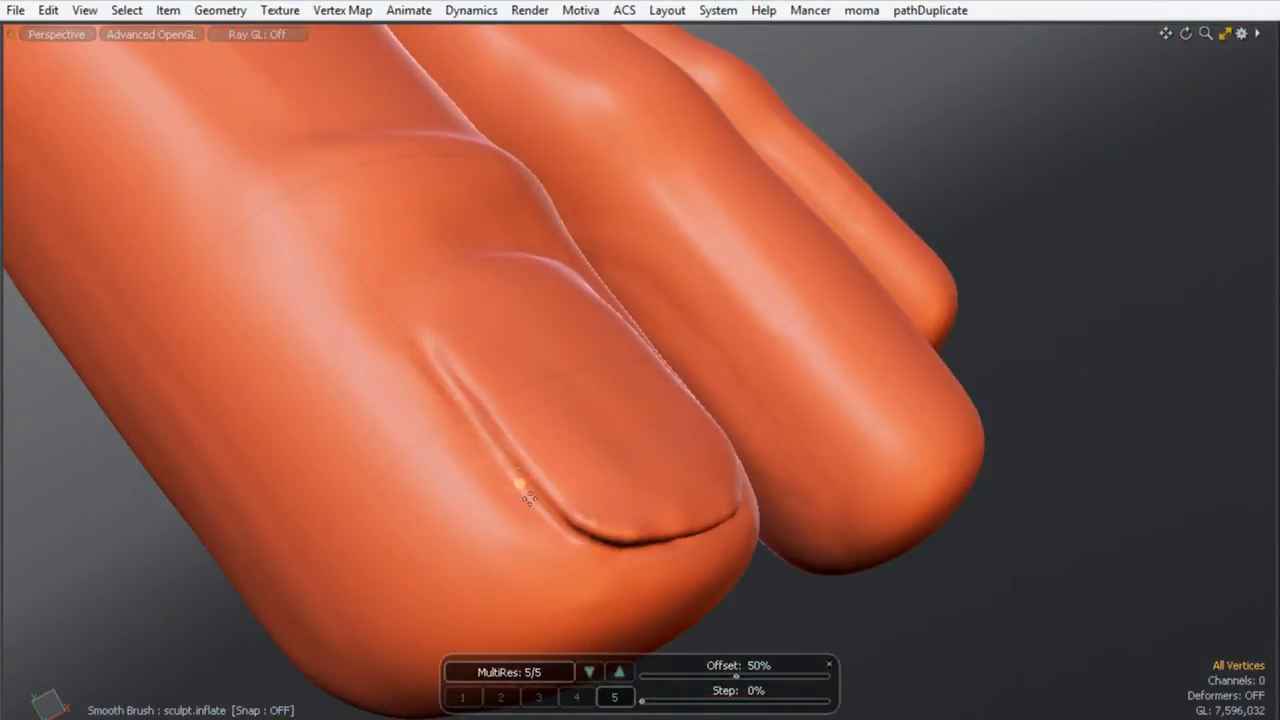
{"action": "left_click_drag", "start_coordinate": [577, 284], "coordinate": [400, 328], "text": "ctrl+alt"}
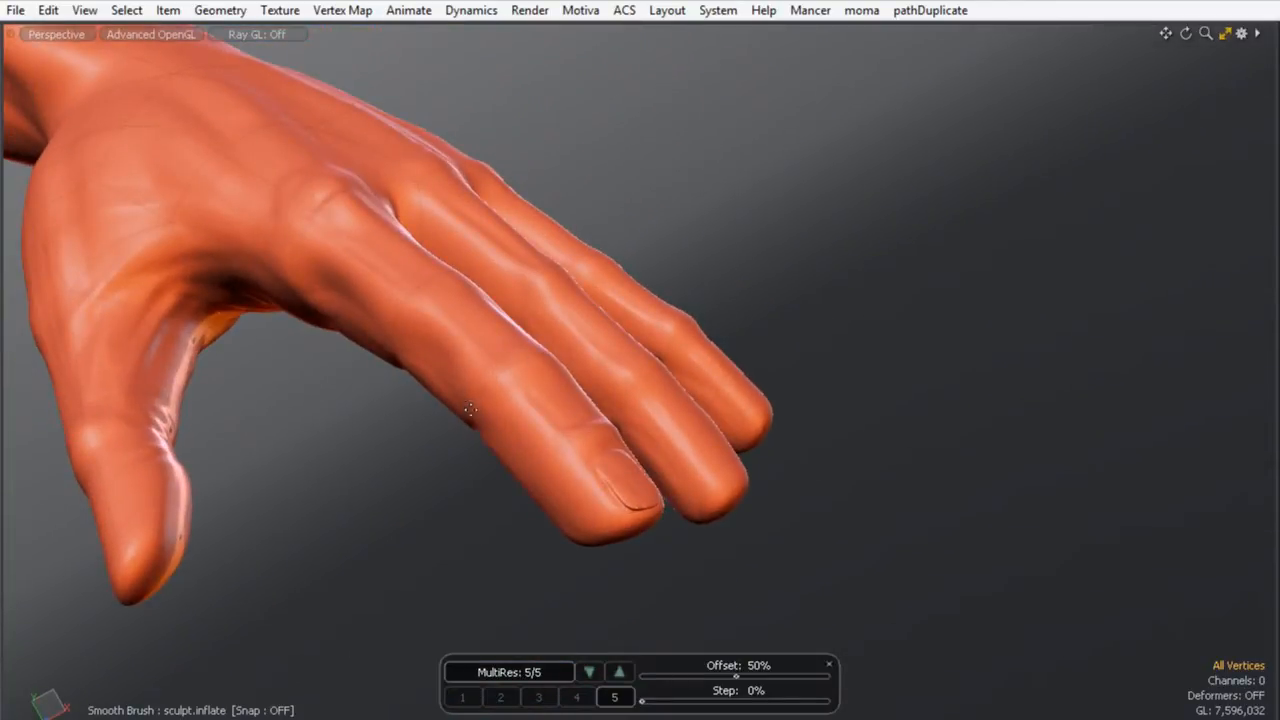
{"action": "left_click_drag", "start_coordinate": [536, 402], "coordinate": [350, 455], "text": "alt"}
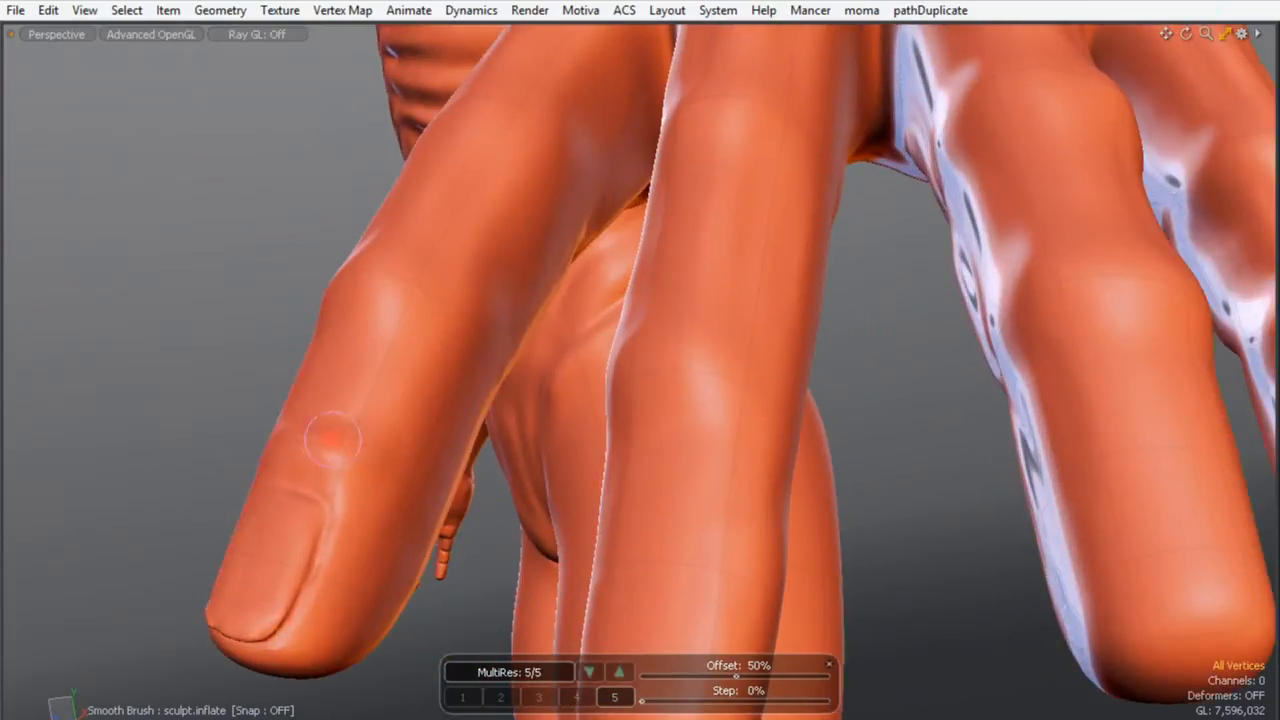
- Shape and smooth the fingertip and its pad with the brush at 10% offset
{"action": "left_click_drag", "start_coordinate": [543, 324], "coordinate": [482, 471], "text": "alt"}
{"action": "left_click_drag", "start_coordinate": [700, 514], "coordinate": [790, 518]}
{"action": "mouse_move", "coordinate": [513, 491]}
{"action": "left_mouse_down"}
{"action": "mouse_move", "coordinate": [405, 482]}
{"action": "mouse_move", "coordinate": [461, 462]}
{"action": "mouse_move", "coordinate": [423, 483]}
{"action": "mouse_move", "coordinate": [440, 476]}
{"action": "left_mouse_up"}
{"action": "mouse_move", "coordinate": [786, 526]}
{"action": "left_mouse_down"}
{"action": "mouse_move", "coordinate": [722, 515]}
{"action": "mouse_move", "coordinate": [620, 354]}
{"action": "mouse_move", "coordinate": [560, 403]}
{"action": "mouse_move", "coordinate": [645, 376]}
{"action": "mouse_move", "coordinate": [706, 417]}
{"action": "mouse_move", "coordinate": [671, 406]}
{"action": "left_mouse_up"}
{"action": "scroll", "coordinate": [722, 515], "scroll_direction": "down", "scroll_amount": 3}
{"action": "left_click_drag", "start_coordinate": [598, 380], "coordinate": [524, 500]}
{"action": "mouse_move", "coordinate": [670, 387]}
{"action": "left_mouse_down", "text": "shift"}
{"action": "mouse_move", "coordinate": [609, 506]}
{"action": "mouse_move", "coordinate": [623, 486]}
{"action": "mouse_move", "coordinate": [565, 465]}
{"action": "left_mouse_up", "text": "shift"}
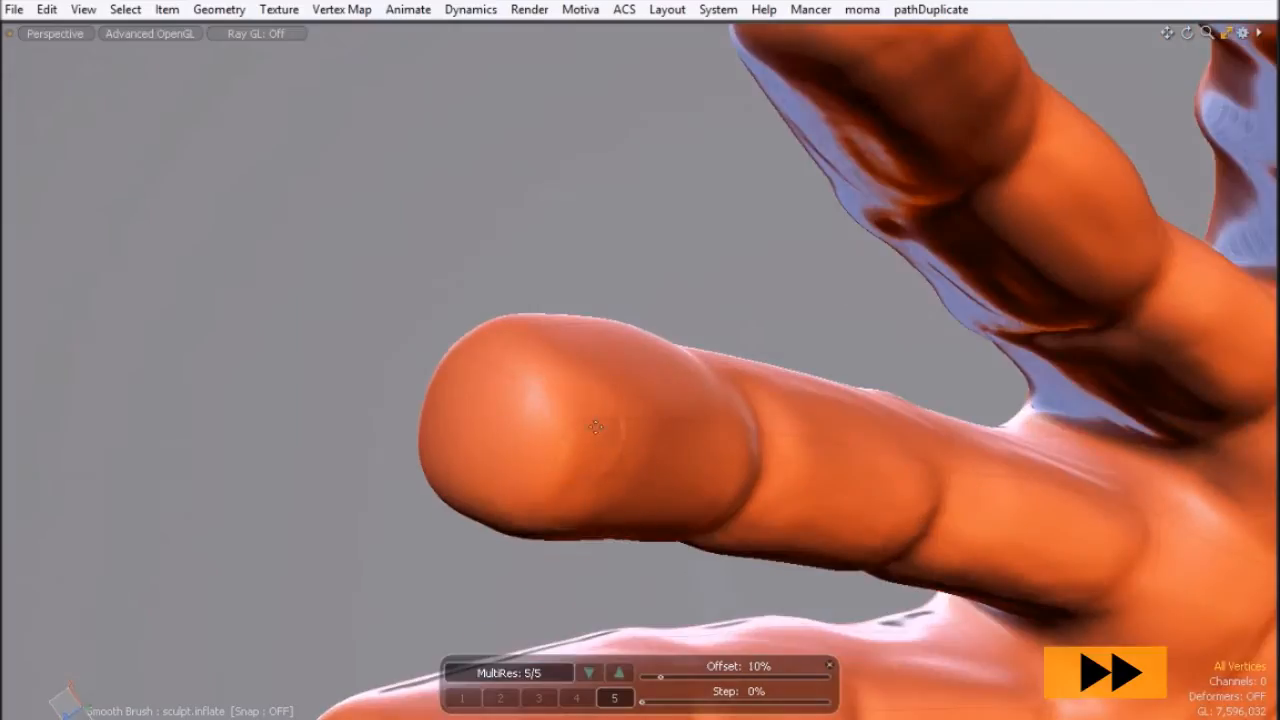
- Outline the thumbnail on the thumb tip by carving grooves along its cuticle, sides and free edge
{"action": "left_click_drag", "start_coordinate": [589, 397], "coordinate": [631, 379], "text": "alt"}
{"action": "mouse_move", "coordinate": [609, 477]}
{"action": "left_mouse_down", "text": "alt"}
{"action": "mouse_move", "coordinate": [549, 397]}
{"action": "mouse_move", "coordinate": [651, 417]}
{"action": "left_mouse_up", "text": "alt"}
{"action": "mouse_move", "coordinate": [703, 311]}
{"action": "left_mouse_down", "text": "alt"}
{"action": "mouse_move", "coordinate": [595, 308]}
{"action": "mouse_move", "coordinate": [620, 384]}
{"action": "left_mouse_up", "text": "alt"}
{"action": "mouse_move", "coordinate": [444, 300]}
{"action": "left_mouse_down"}
{"action": "mouse_move", "coordinate": [452, 432]}
{"action": "mouse_move", "coordinate": [663, 300]}
{"action": "left_mouse_up"}
{"action": "mouse_move", "coordinate": [663, 300]}
{"action": "left_mouse_down"}
{"action": "mouse_move", "coordinate": [671, 417]}
{"action": "mouse_move", "coordinate": [448, 577]}
{"action": "mouse_move", "coordinate": [400, 500]}
{"action": "left_mouse_up"}
{"action": "mouse_move", "coordinate": [344, 498]}
{"action": "left_mouse_down"}
{"action": "mouse_move", "coordinate": [620, 484]}
{"action": "mouse_move", "coordinate": [350, 494]}
{"action": "left_mouse_up"}
{"action": "left_click_drag", "start_coordinate": [369, 299], "coordinate": [389, 500], "text": "alt"}
{"action": "left_click_drag", "start_coordinate": [483, 508], "coordinate": [513, 162], "text": "alt"}
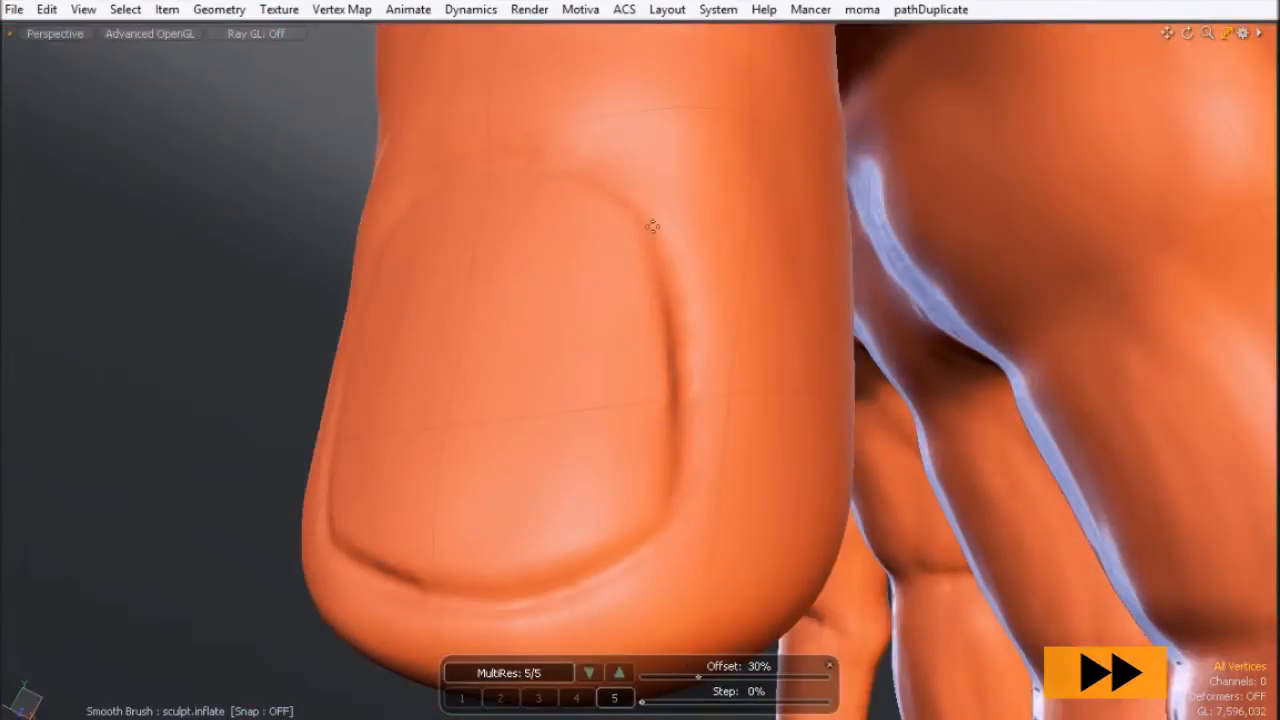
- Deepen the thumbnail's side and tip grooves and raise its free edge with the brush at 30% offset
{"action": "left_click_drag", "start_coordinate": [640, 546], "coordinate": [350, 542]}
{"action": "left_click_drag", "start_coordinate": [480, 560], "coordinate": [545, 480], "text": "alt"}
{"action": "left_click_drag", "start_coordinate": [318, 503], "coordinate": [636, 451]}
{"action": "left_click_drag", "start_coordinate": [369, 343], "coordinate": [570, 310], "text": "alt"}
{"action": "left_click_drag", "start_coordinate": [614, 247], "coordinate": [676, 378]}
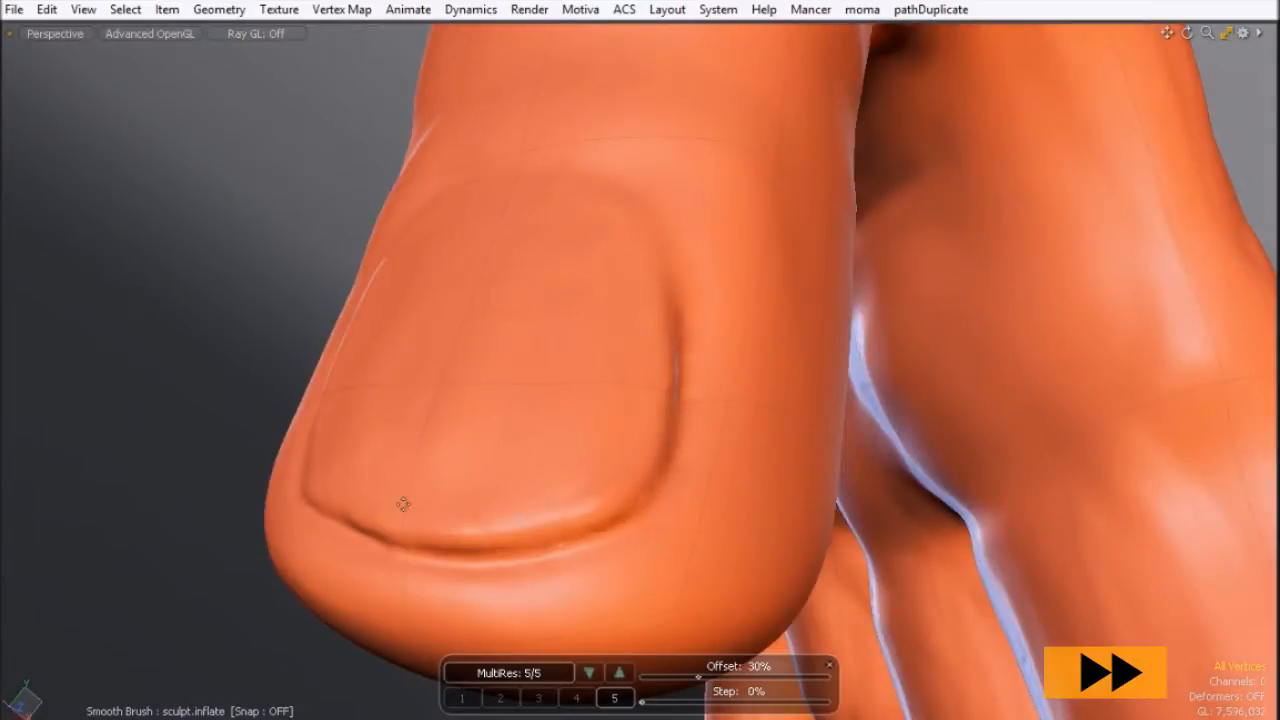
{"action": "left_click_drag", "start_coordinate": [560, 380], "coordinate": [640, 400], "text": "alt"}
{"action": "left_click_drag", "start_coordinate": [318, 500], "coordinate": [637, 491]}
{"action": "scroll", "coordinate": [637, 491], "scroll_direction": "down", "scroll_amount": 10}
{"action": "scroll", "coordinate": [620, 330], "scroll_direction": "up", "scroll_amount": 10}
- Outline the middle fingernail with the Inflate brush at 30% offset and build up the surrounding skin
{"action": "mouse_move", "coordinate": [520, 300]}
{"action": "left_mouse_down", "text": "alt"}
{"action": "mouse_move", "coordinate": [601, 256]}
{"action": "mouse_move", "coordinate": [360, 580]}
{"action": "left_mouse_up", "text": "alt"}
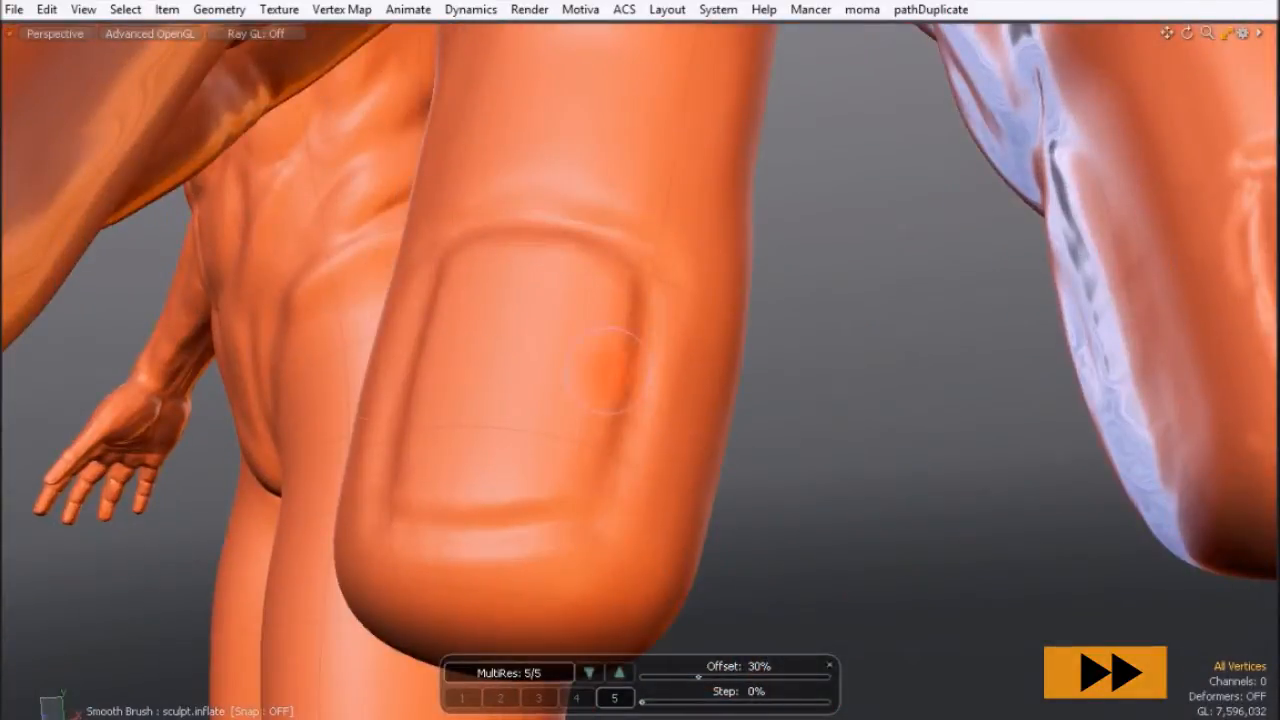
{"action": "left_click_drag", "start_coordinate": [602, 210], "coordinate": [480, 236]}
{"action": "mouse_move", "coordinate": [480, 236]}
{"action": "left_mouse_down", "text": "alt"}
{"action": "mouse_move", "coordinate": [606, 166]}
{"action": "mouse_move", "coordinate": [380, 260]}
{"action": "left_mouse_up", "text": "alt"}
{"action": "left_click_drag", "start_coordinate": [450, 384], "coordinate": [574, 406]}
{"action": "mouse_move", "coordinate": [574, 406]}
{"action": "left_mouse_down", "text": "alt"}
{"action": "mouse_move", "coordinate": [483, 349]}
{"action": "mouse_move", "coordinate": [483, 304]}
{"action": "left_mouse_up", "text": "alt"}
{"action": "left_click_drag", "start_coordinate": [325, 312], "coordinate": [505, 350]}
{"action": "left_click_drag", "start_coordinate": [483, 304], "coordinate": [345, 315]}
{"action": "mouse_move", "coordinate": [483, 304]}
{"action": "left_mouse_down", "text": "alt"}
{"action": "mouse_move", "coordinate": [708, 394]}
{"action": "mouse_move", "coordinate": [557, 203]}
{"action": "left_mouse_up", "text": "alt"}
- Sharpen the middle fingernail's side, tip and cuticle grooves and raise the skin fold beside the cuticle
{"action": "mouse_move", "coordinate": [690, 215]}
{"action": "left_mouse_down"}
{"action": "mouse_move", "coordinate": [580, 385]}
{"action": "mouse_move", "coordinate": [650, 380]}
{"action": "left_mouse_up"}
{"action": "scroll", "coordinate": [511, 417], "scroll_direction": "down", "scroll_amount": 5}
{"action": "mouse_move", "coordinate": [511, 417]}
{"action": "left_mouse_down", "text": "alt"}
{"action": "mouse_move", "coordinate": [349, 474]}
{"action": "mouse_move", "coordinate": [511, 417]}
{"action": "left_mouse_up", "text": "alt"}
{"action": "scroll", "coordinate": [511, 417], "scroll_direction": "up", "scroll_amount": 5}
{"action": "mouse_move", "coordinate": [415, 405]}
{"action": "left_mouse_down"}
{"action": "mouse_move", "coordinate": [568, 445]}
{"action": "mouse_move", "coordinate": [604, 370]}
{"action": "left_mouse_up"}
{"action": "mouse_move", "coordinate": [604, 370]}
{"action": "left_mouse_down"}
{"action": "mouse_move", "coordinate": [571, 226]}
{"action": "mouse_move", "coordinate": [491, 434]}
{"action": "mouse_move", "coordinate": [443, 411]}
{"action": "mouse_move", "coordinate": [524, 460]}
{"action": "mouse_move", "coordinate": [491, 317]}
{"action": "mouse_move", "coordinate": [676, 265]}
{"action": "left_mouse_up"}
{"action": "mouse_move", "coordinate": [676, 265]}
{"action": "left_mouse_down"}
{"action": "mouse_move", "coordinate": [691, 340]}
{"action": "mouse_move", "coordinate": [645, 268]}
{"action": "left_mouse_up"}
{"action": "left_click_drag", "start_coordinate": [645, 268], "coordinate": [654, 277]}
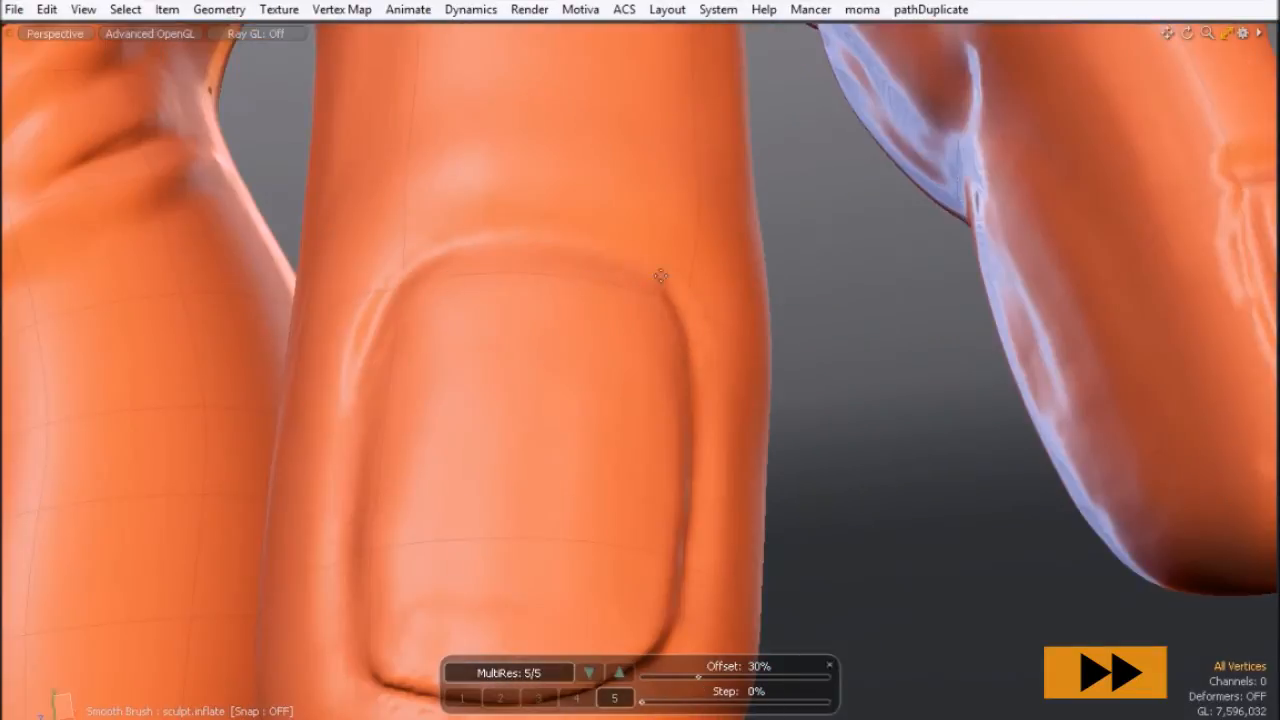
{"action": "left_click_drag", "start_coordinate": [366, 350], "coordinate": [448, 262]}
- Outline the ring fingernail's cuticle, sides and tip with the Inflate brush at 30% offset
{"action": "left_click_drag", "start_coordinate": [448, 262], "coordinate": [487, 420], "text": "alt"}
{"action": "left_click_drag", "start_coordinate": [270, 420], "coordinate": [480, 410]}
{"action": "scroll", "coordinate": [580, 237], "scroll_direction": "down", "scroll_amount": 5}
{"action": "mouse_move", "coordinate": [580, 237]}
{"action": "left_mouse_down", "text": "alt"}
{"action": "mouse_move", "coordinate": [500, 149]}
{"action": "mouse_move", "coordinate": [545, 230]}
{"action": "left_mouse_up", "text": "alt"}
{"action": "mouse_move", "coordinate": [545, 230]}
{"action": "left_mouse_down", "text": "alt"}
{"action": "mouse_move", "coordinate": [447, 322]}
{"action": "mouse_move", "coordinate": [466, 326]}
{"action": "left_mouse_up", "text": "alt"}
{"action": "mouse_move", "coordinate": [318, 480]}
{"action": "left_mouse_down"}
{"action": "mouse_move", "coordinate": [388, 215]}
{"action": "mouse_move", "coordinate": [549, 296]}
{"action": "left_mouse_up"}
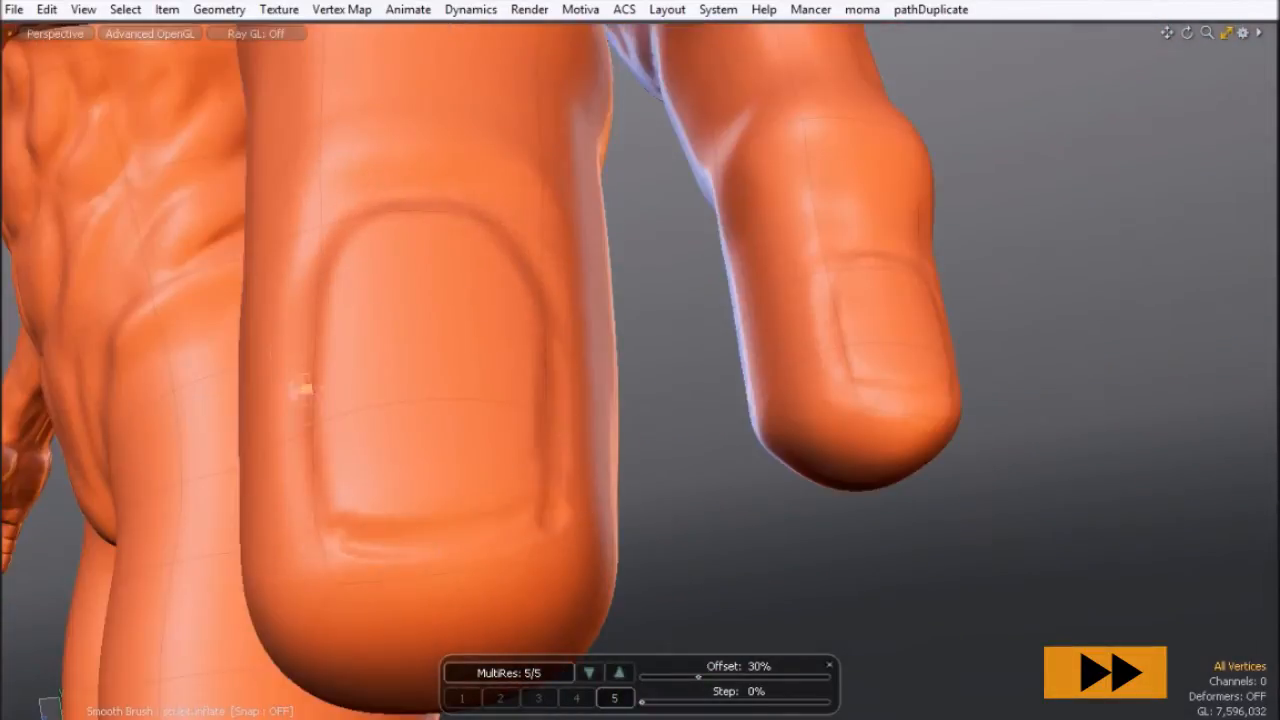
- Deepen the ring fingernail's side grooves and round the tip corners at 30% offset
{"action": "left_click_drag", "start_coordinate": [306, 388], "coordinate": [312, 480]}
{"action": "left_click_drag", "start_coordinate": [312, 480], "coordinate": [397, 394], "text": "alt"}
{"action": "scroll", "coordinate": [514, 437], "scroll_direction": "down", "scroll_amount": 5}
{"action": "scroll", "coordinate": [514, 437], "scroll_direction": "up", "scroll_amount": 5}
{"action": "mouse_move", "coordinate": [618, 292]}
{"action": "left_mouse_down"}
{"action": "mouse_move", "coordinate": [634, 337]}
{"action": "mouse_move", "coordinate": [597, 417]}
{"action": "mouse_move", "coordinate": [690, 440]}
{"action": "left_mouse_up"}
{"action": "mouse_move", "coordinate": [385, 420]}
{"action": "left_mouse_down"}
{"action": "mouse_move", "coordinate": [374, 271]}
{"action": "mouse_move", "coordinate": [395, 485]}
{"action": "left_mouse_up"}
{"action": "left_click_drag", "start_coordinate": [690, 310], "coordinate": [597, 290], "text": "alt"}
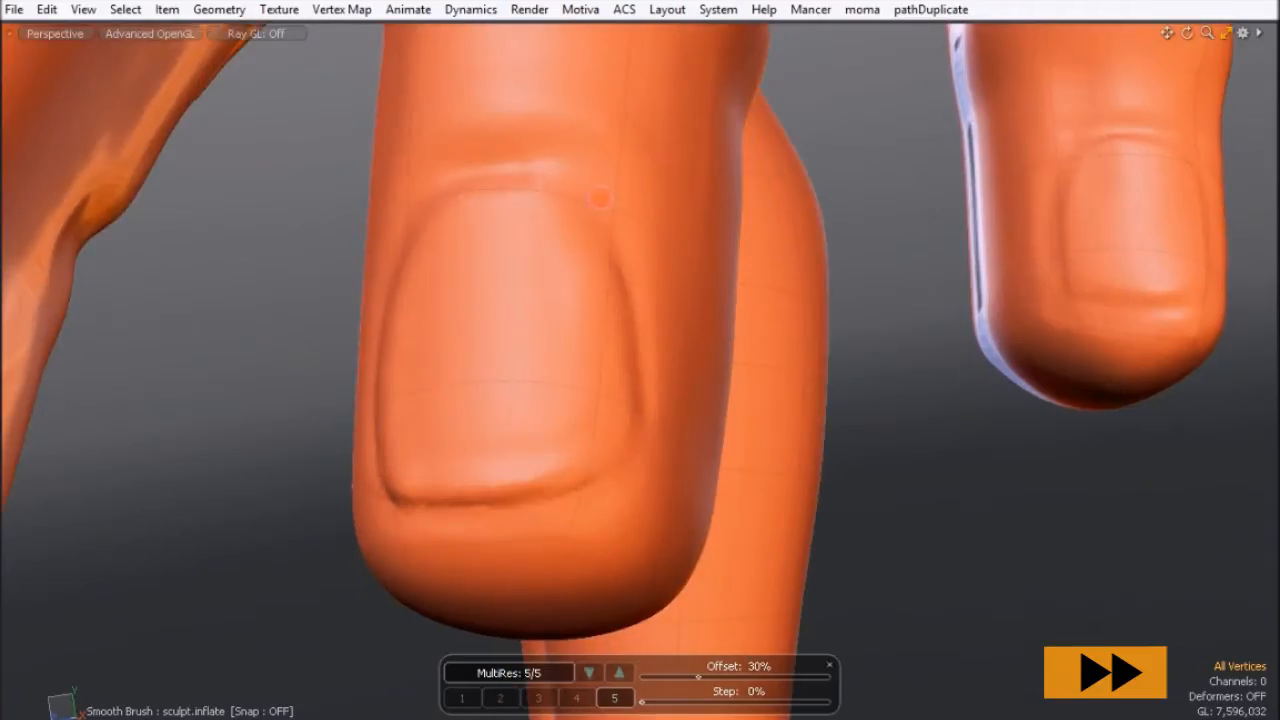
- Carve a sharp groove beneath the ring fingernail's free edge with the Inflate brush at 57% offset
{"action": "left_click_drag", "start_coordinate": [572, 180], "coordinate": [660, 200], "text": "alt"}
{"action": "mouse_move", "coordinate": [600, 490]}
{"action": "left_mouse_down"}
{"action": "mouse_move", "coordinate": [511, 529]}
{"action": "mouse_move", "coordinate": [400, 500]}
{"action": "left_mouse_up"}
{"action": "left_click_drag", "start_coordinate": [625, 440], "coordinate": [568, 470]}
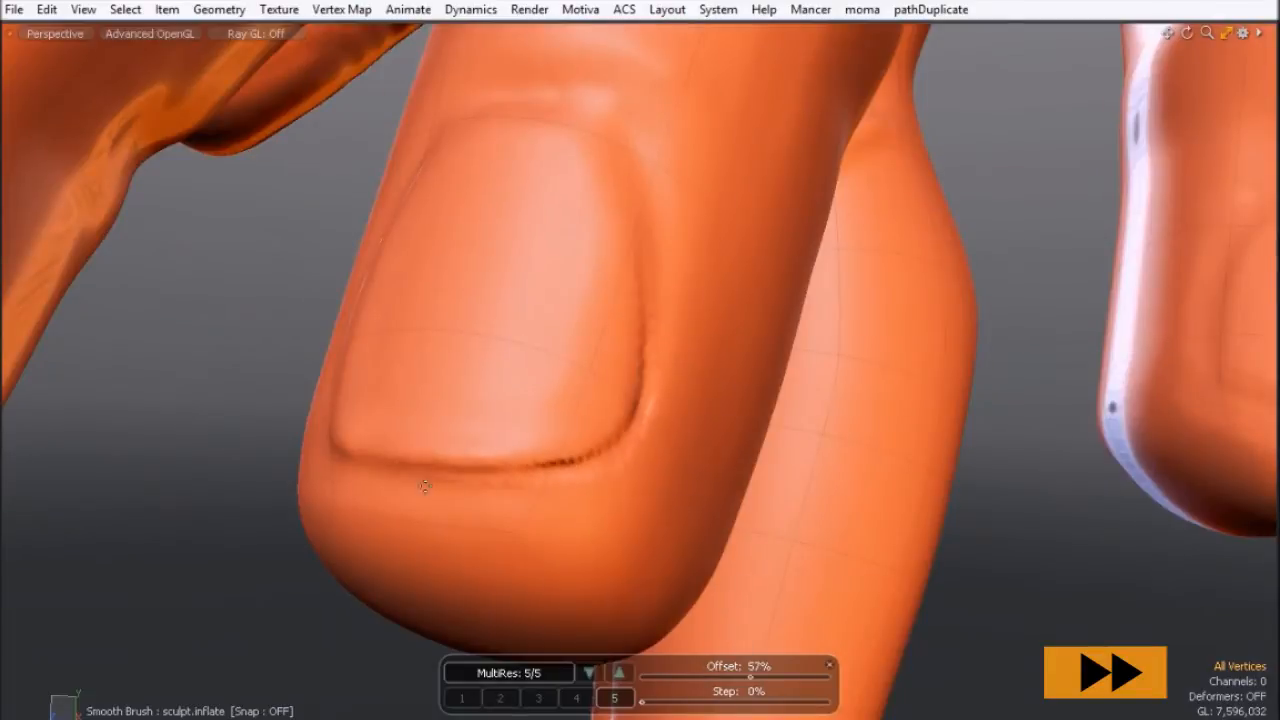
{"action": "left_click_drag", "start_coordinate": [425, 486], "coordinate": [520, 475], "text": "alt"}
{"action": "left_click_drag", "start_coordinate": [343, 446], "coordinate": [420, 480]}
{"action": "left_click_drag", "start_coordinate": [600, 450], "coordinate": [500, 475], "text": "alt"}
{"action": "left_click_drag", "start_coordinate": [365, 324], "coordinate": [480, 354], "text": "ctrl+alt"}
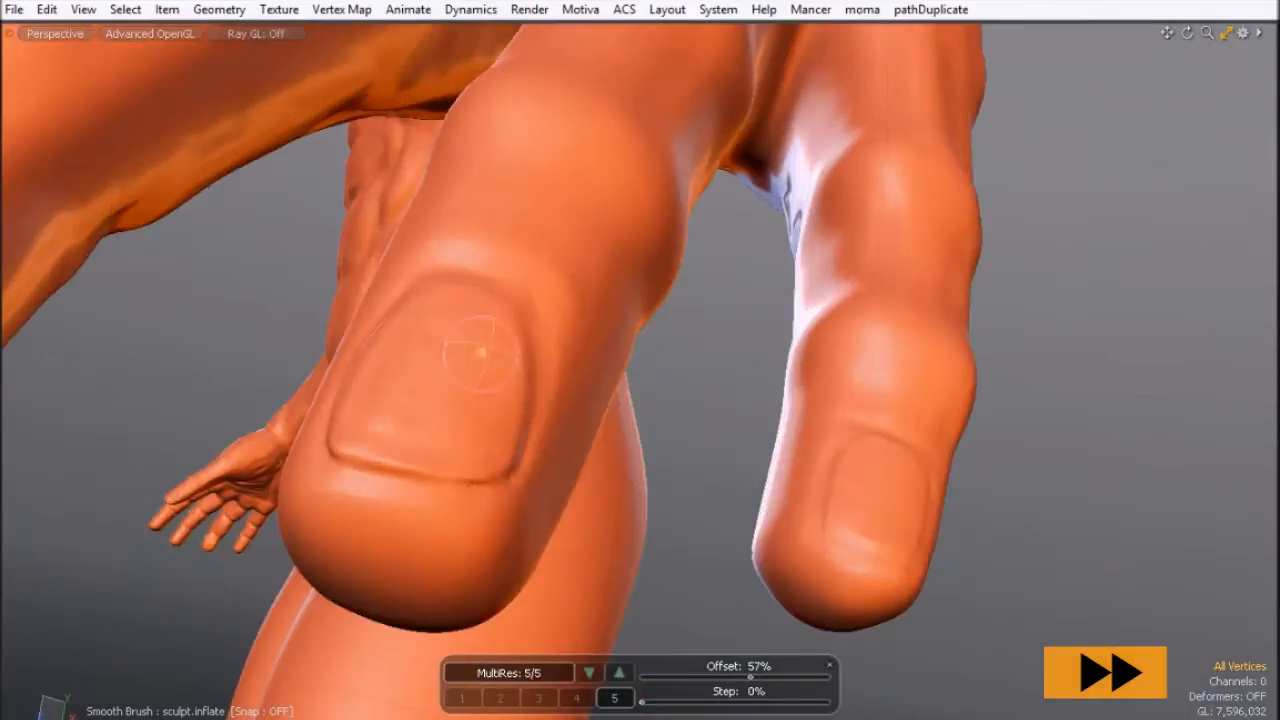
- Deepen the grooves along the little fingernail's sides and tip with the Inflate brush at 57% offset
{"action": "left_click_drag", "start_coordinate": [850, 470], "coordinate": [480, 449], "text": "alt+shift"}
{"action": "left_click_drag", "start_coordinate": [650, 290], "coordinate": [628, 440]}
{"action": "left_click_drag", "start_coordinate": [390, 443], "coordinate": [517, 484]}
{"action": "left_click_drag", "start_coordinate": [585, 522], "coordinate": [678, 484], "text": "alt"}
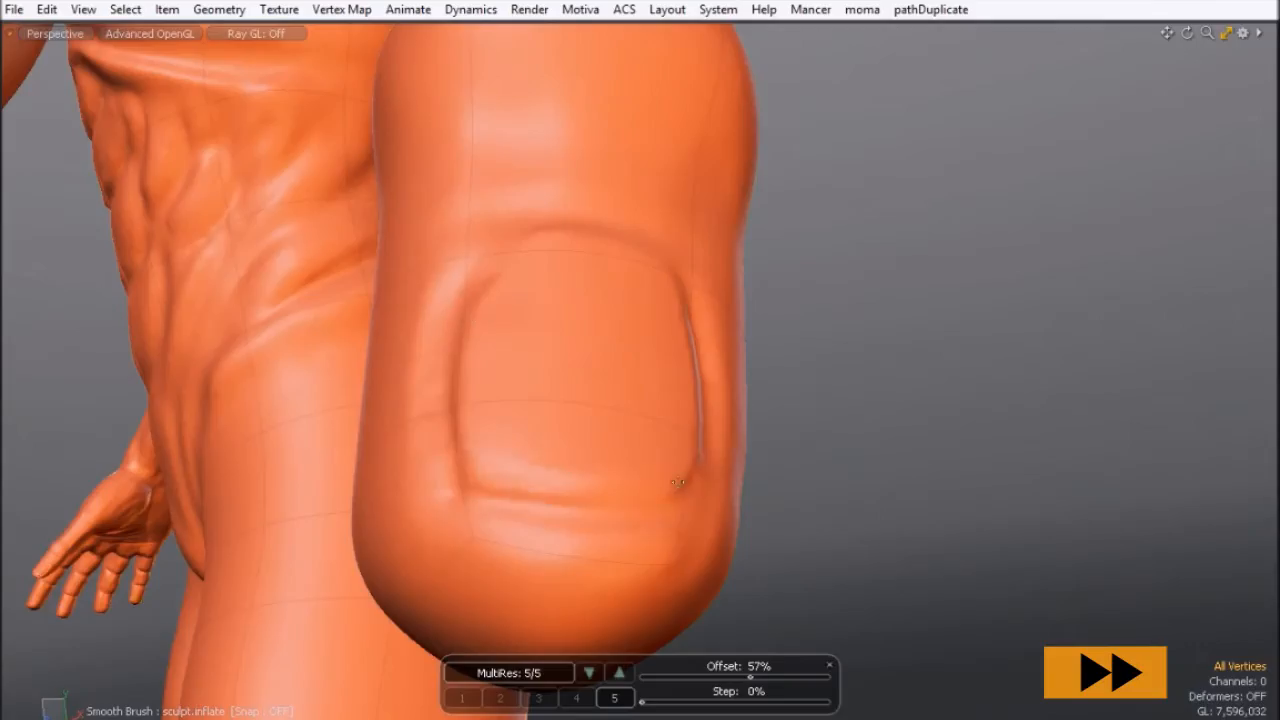
{"action": "mouse_move", "coordinate": [513, 475]}
{"action": "left_mouse_down", "text": "alt"}
{"action": "mouse_move", "coordinate": [631, 440]}
{"action": "mouse_move", "coordinate": [694, 523]}
{"action": "left_mouse_up", "text": "alt"}
{"action": "left_click_drag", "start_coordinate": [443, 500], "coordinate": [540, 525]}
{"action": "left_click_drag", "start_coordinate": [694, 523], "coordinate": [600, 477], "text": "alt"}
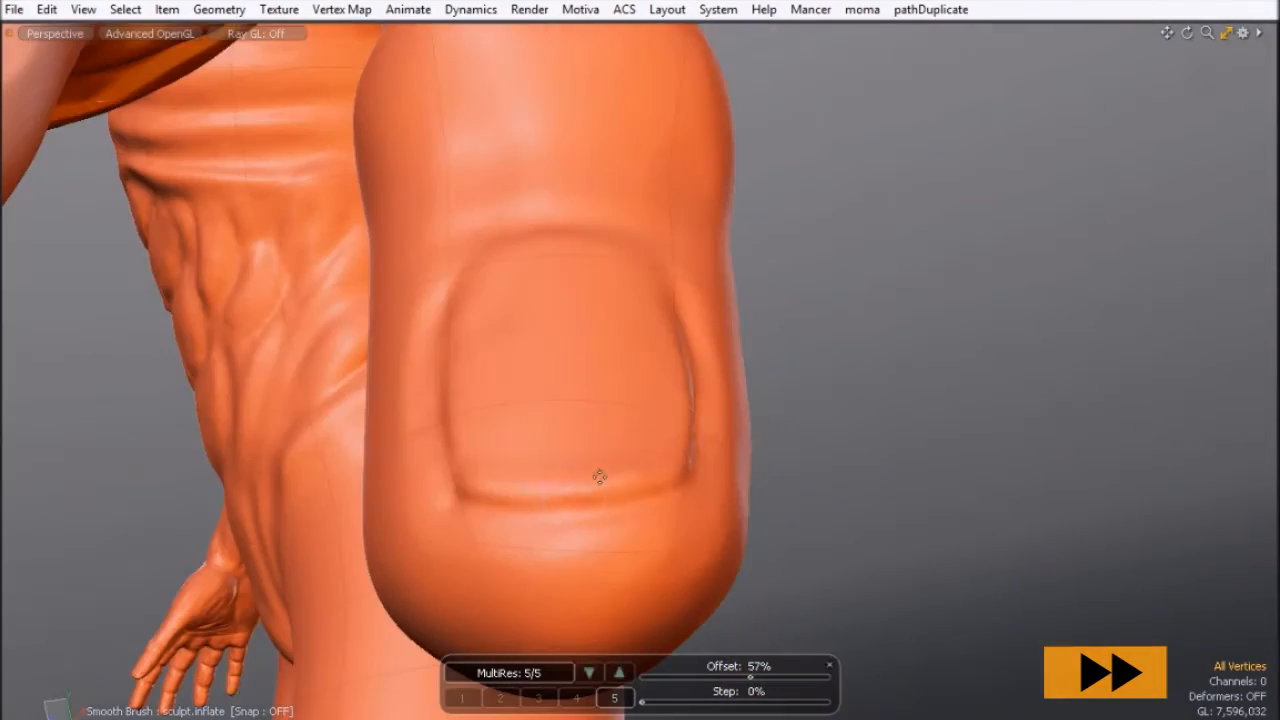
- Tighten the little fingernail's side and tip edges with the Center Pinch brush at 86% offset
{"action": "mouse_move", "coordinate": [449, 507]}
{"action": "left_mouse_down", "text": "alt"}
{"action": "mouse_move", "coordinate": [551, 280]}
{"action": "mouse_move", "coordinate": [417, 637]}
{"action": "mouse_move", "coordinate": [710, 443]}
{"action": "mouse_move", "coordinate": [609, 337]}
{"action": "mouse_move", "coordinate": [511, 417]}
{"action": "mouse_move", "coordinate": [606, 440]}
{"action": "mouse_move", "coordinate": [351, 253]}
{"action": "mouse_move", "coordinate": [500, 409]}
{"action": "mouse_move", "coordinate": [904, 431]}
{"action": "left_mouse_up", "text": "alt"}
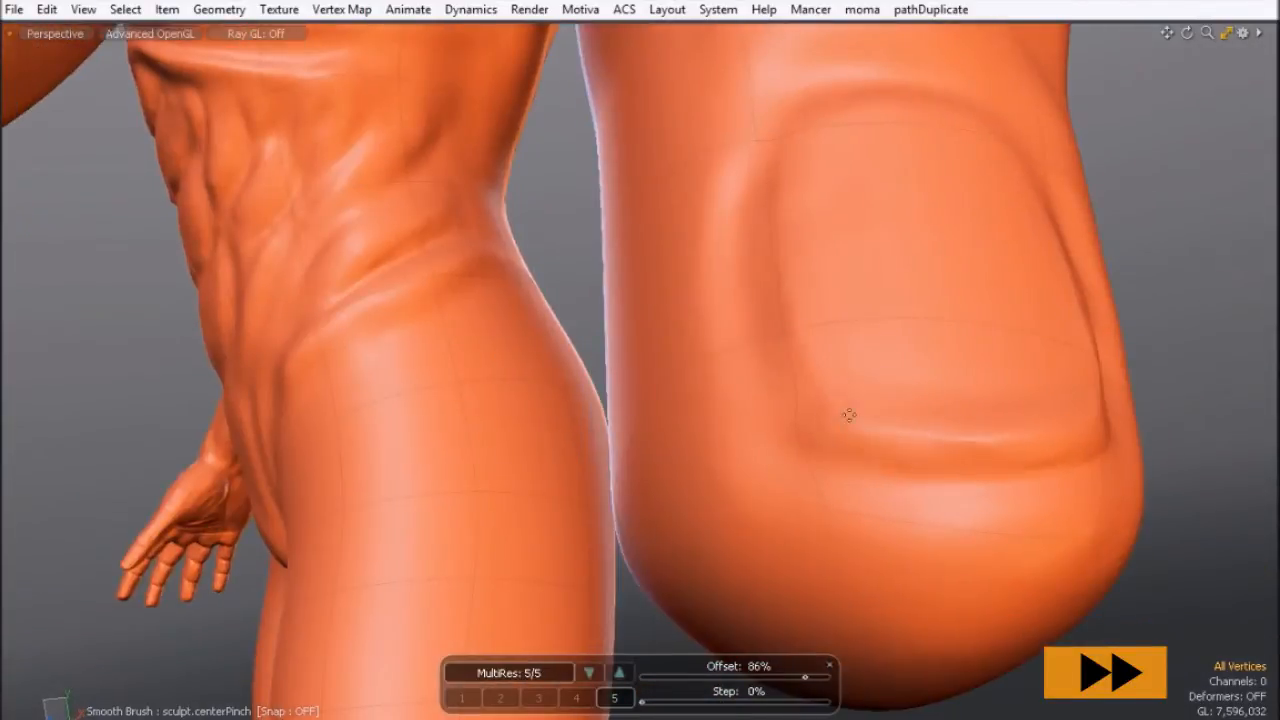
{"action": "mouse_move", "coordinate": [962, 477]}
{"action": "left_mouse_down", "text": "alt"}
{"action": "mouse_move", "coordinate": [706, 243]}
{"action": "mouse_move", "coordinate": [460, 500]}
{"action": "mouse_move", "coordinate": [517, 463]}
{"action": "mouse_move", "coordinate": [392, 419]}
{"action": "mouse_move", "coordinate": [571, 389]}
{"action": "mouse_move", "coordinate": [297, 331]}
{"action": "mouse_move", "coordinate": [608, 385]}
{"action": "mouse_move", "coordinate": [629, 263]}
{"action": "mouse_move", "coordinate": [497, 454]}
{"action": "mouse_move", "coordinate": [580, 437]}
{"action": "mouse_move", "coordinate": [258, 368]}
{"action": "mouse_move", "coordinate": [640, 437]}
{"action": "mouse_move", "coordinate": [329, 486]}
{"action": "mouse_move", "coordinate": [323, 446]}
{"action": "mouse_move", "coordinate": [91, 229]}
{"action": "mouse_move", "coordinate": [200, 540]}
{"action": "mouse_move", "coordinate": [330, 400]}
{"action": "mouse_move", "coordinate": [598, 306]}
{"action": "mouse_move", "coordinate": [365, 467]}
{"action": "mouse_move", "coordinate": [210, 540]}
{"action": "left_mouse_up", "text": "alt"}
{"action": "mouse_move", "coordinate": [210, 540]}
{"action": "left_mouse_down"}
{"action": "mouse_move", "coordinate": [191, 337]}
{"action": "mouse_move", "coordinate": [629, 537]}
{"action": "mouse_move", "coordinate": [460, 414]}
{"action": "left_mouse_up"}
{"action": "mouse_move", "coordinate": [460, 414]}
{"action": "left_mouse_down"}
{"action": "mouse_move", "coordinate": [651, 403]}
{"action": "mouse_move", "coordinate": [437, 410]}
{"action": "left_mouse_up"}
{"action": "mouse_move", "coordinate": [437, 363]}
{"action": "left_mouse_down", "text": "alt"}
{"action": "mouse_move", "coordinate": [409, 400]}
{"action": "mouse_move", "coordinate": [423, 491]}
{"action": "mouse_move", "coordinate": [671, 246]}
{"action": "mouse_move", "coordinate": [595, 477]}
{"action": "mouse_move", "coordinate": [662, 384]}
{"action": "left_mouse_up", "text": "alt"}
- Draw branching veins from the forearm over the back of the hand toward the knuckles with the Inflate brush at 57% offset
{"action": "key", "text": "F6"}
{"action": "left_click", "coordinate": [115, 92]}
{"action": "mouse_move", "coordinate": [723, 438]}
{"action": "left_mouse_down", "text": "alt"}
{"action": "mouse_move", "coordinate": [649, 397]}
{"action": "mouse_move", "coordinate": [631, 403]}
{"action": "mouse_move", "coordinate": [690, 470]}
{"action": "left_mouse_up", "text": "alt"}
{"action": "mouse_move", "coordinate": [752, 44]}
{"action": "left_mouse_down"}
{"action": "mouse_move", "coordinate": [630, 235]}
{"action": "mouse_move", "coordinate": [660, 495]}
{"action": "mouse_move", "coordinate": [790, 588]}
{"action": "left_mouse_up"}
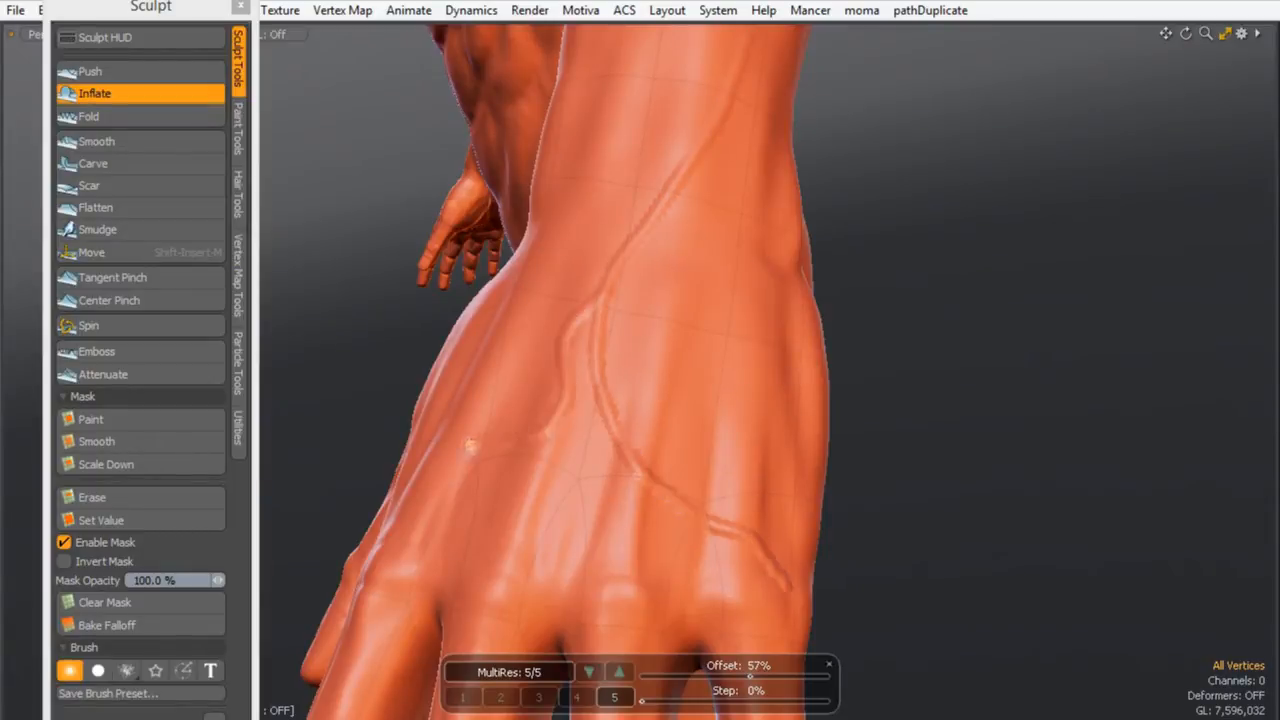
{"action": "left_click_drag", "start_coordinate": [623, 460], "coordinate": [482, 543]}
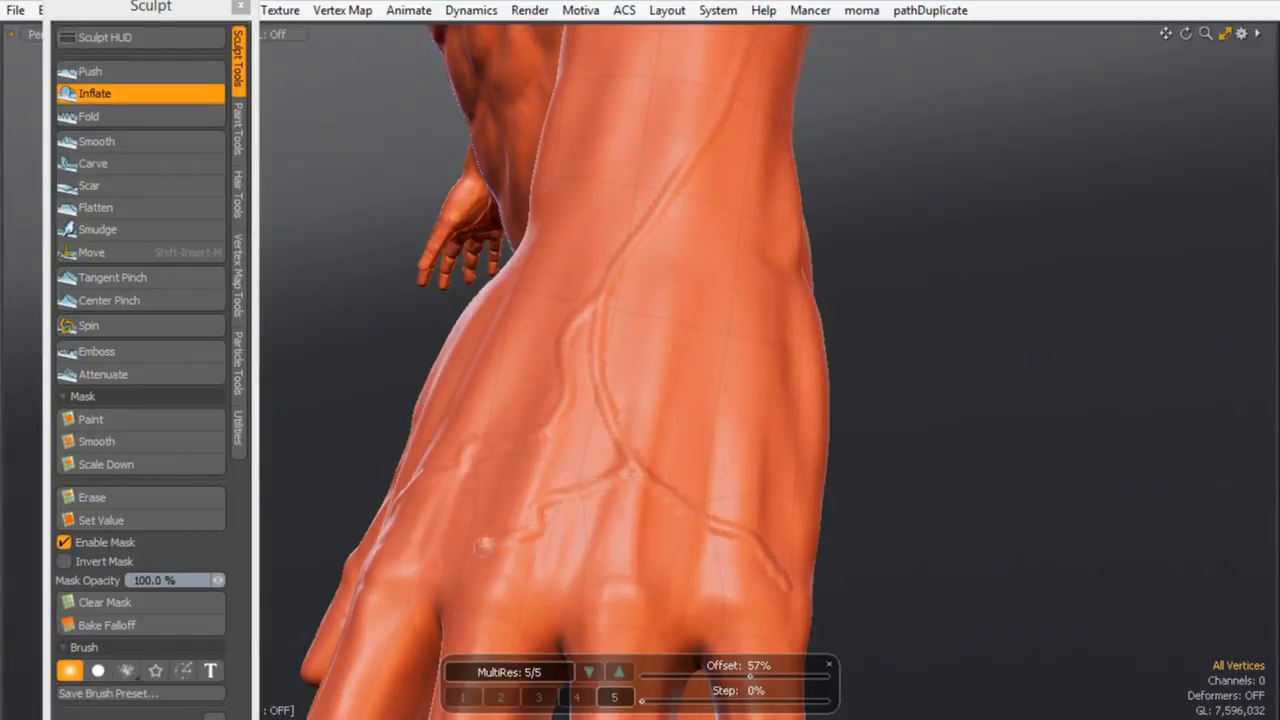
{"action": "left_click", "coordinate": [240, 7]}
{"action": "left_click_drag", "start_coordinate": [580, 485], "coordinate": [758, 505], "text": "alt"}
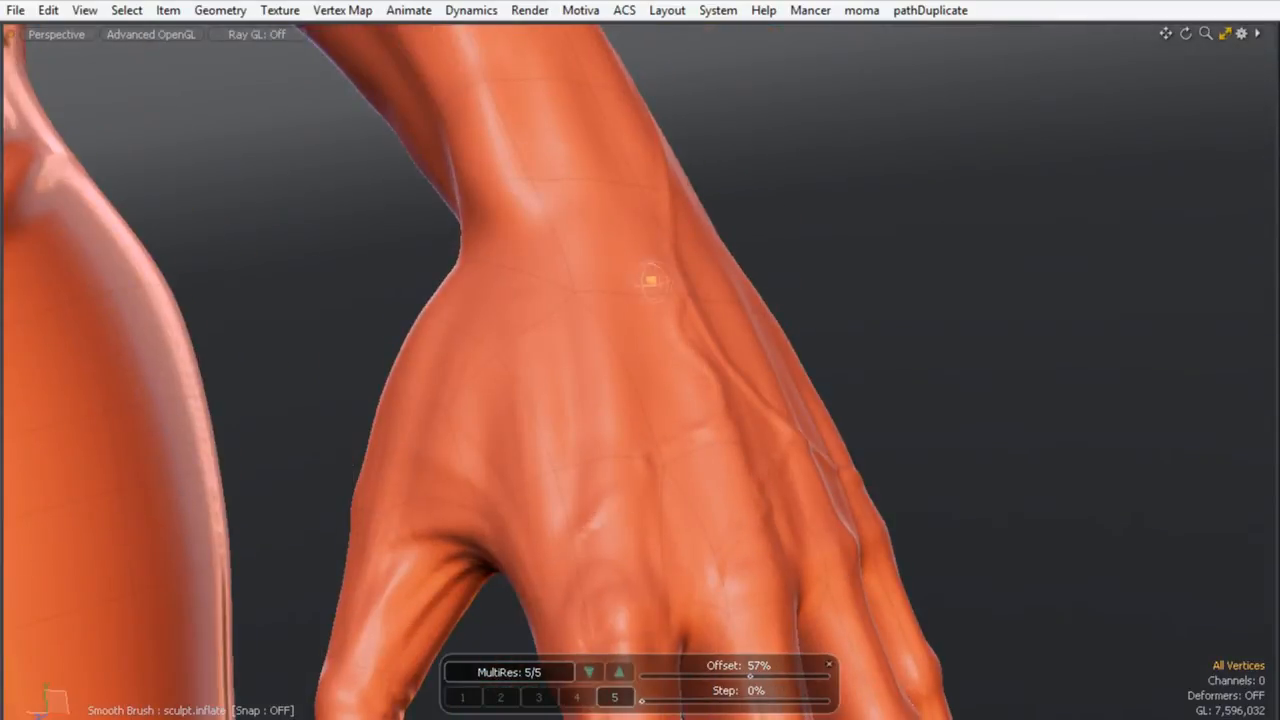
- Draw a long winding vein down the forearm to the wrist with the Push brush at 50% offset
{"action": "left_click_drag", "start_coordinate": [651, 281], "coordinate": [620, 600], "text": "ctrl+alt"}
{"action": "left_click_drag", "start_coordinate": [468, 305], "coordinate": [410, 370], "text": "alt"}
{"action": "left_click_drag", "start_coordinate": [328, 168], "coordinate": [476, 350]}
{"action": "left_click_drag", "start_coordinate": [532, 412], "coordinate": [437, 290]}
{"action": "key", "text": "q"}
{"action": "key", "text": "F3"}
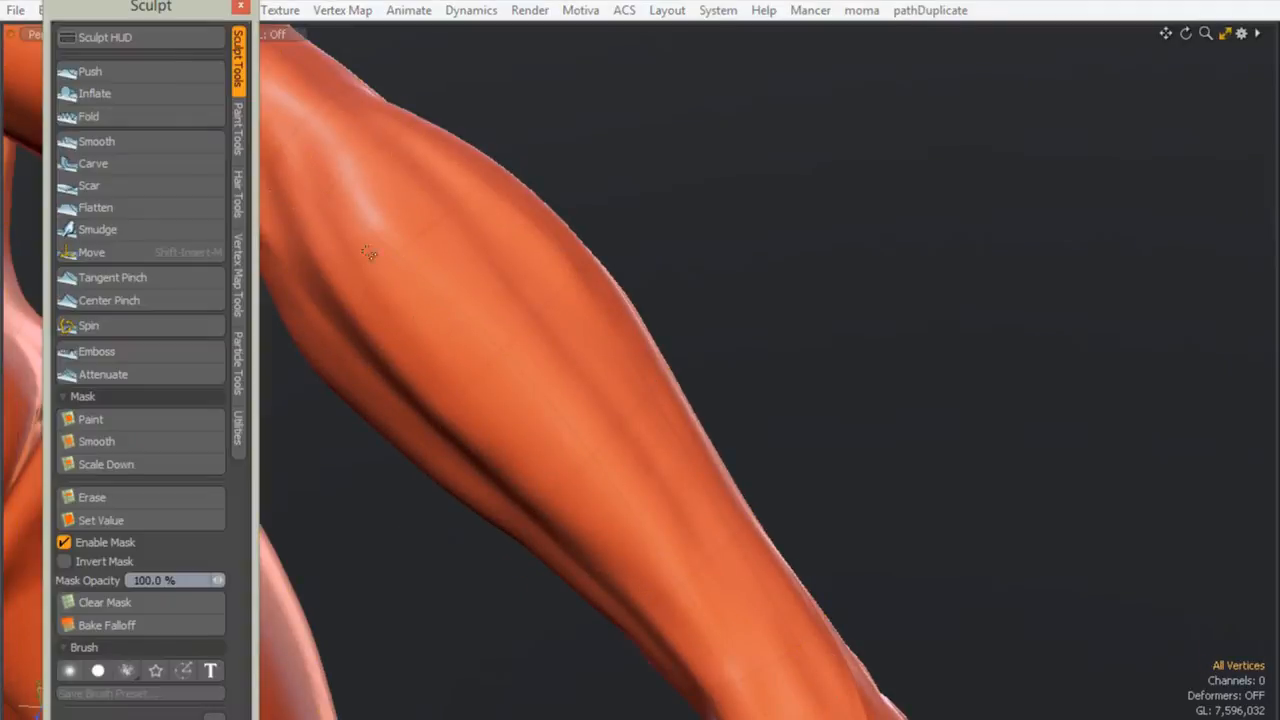
{"action": "left_click", "coordinate": [112, 78]}
{"action": "left_click", "coordinate": [245, 7]}
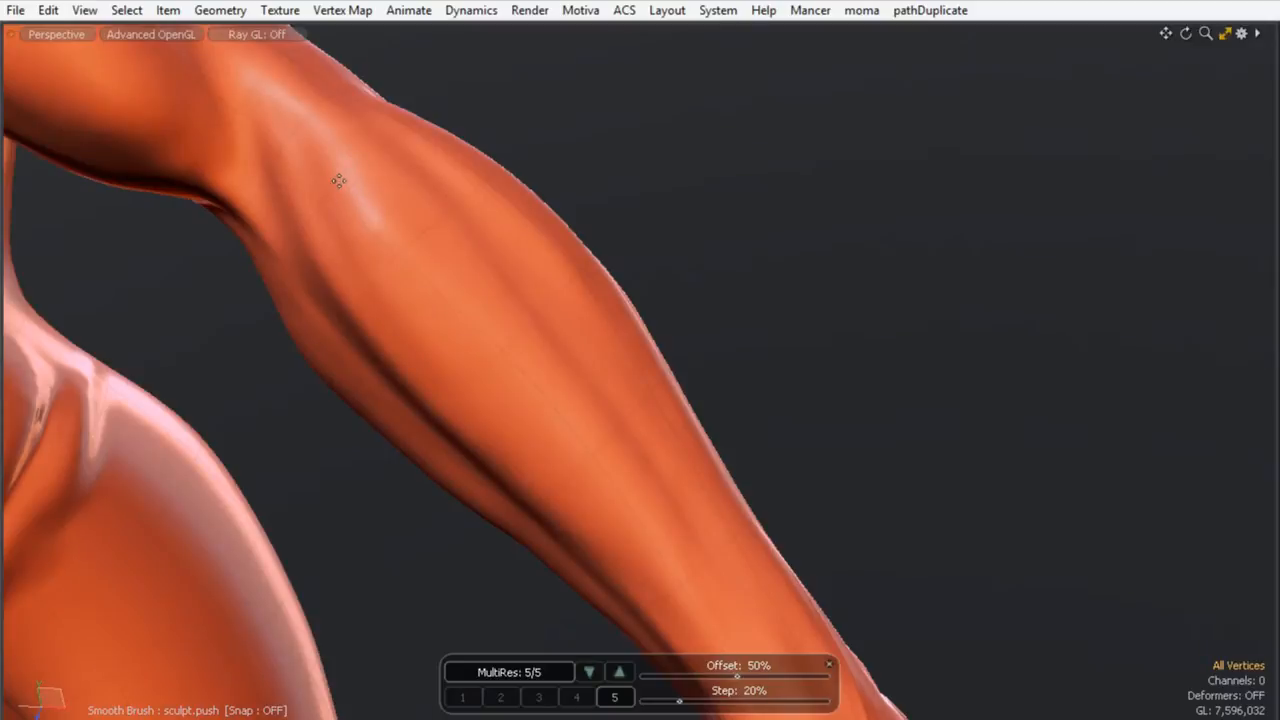
{"action": "left_click_drag", "start_coordinate": [503, 375], "coordinate": [664, 617]}
{"action": "mouse_move", "coordinate": [562, 404]}
{"action": "left_mouse_down", "text": "alt"}
{"action": "mouse_move", "coordinate": [323, 351]}
{"action": "mouse_move", "coordinate": [283, 152]}
{"action": "left_mouse_up", "text": "alt"}
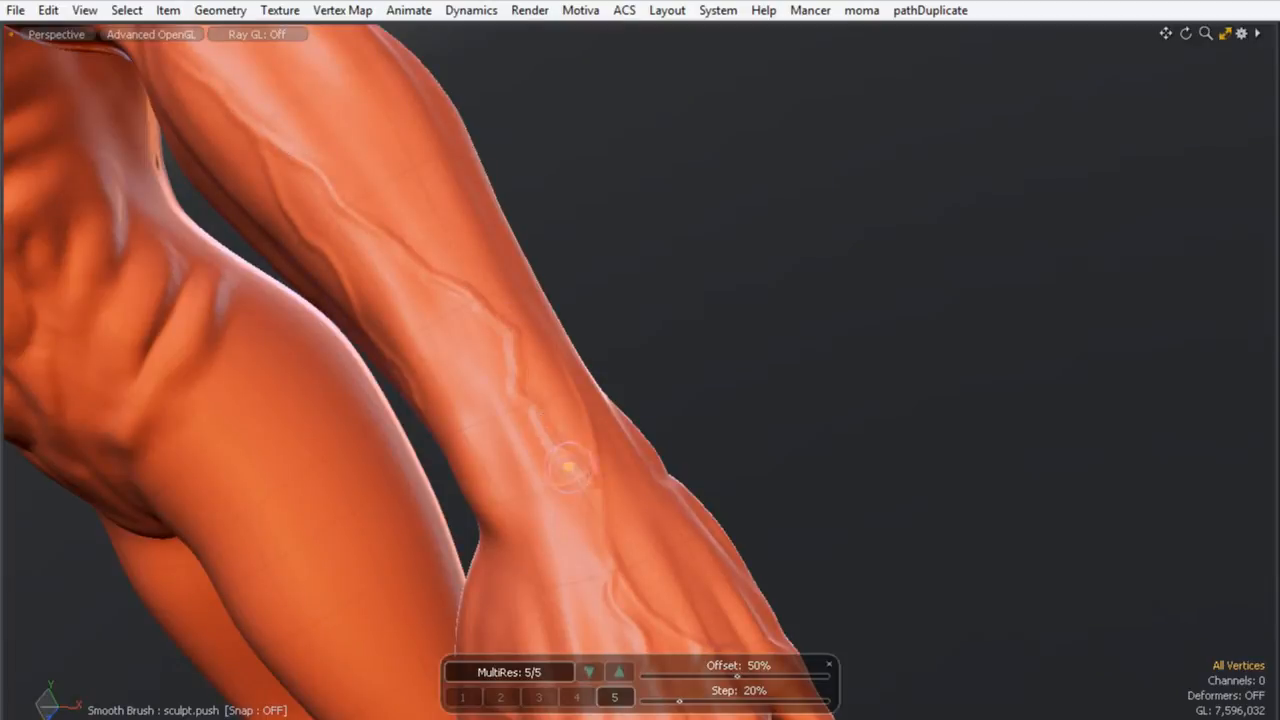
- Add branching veins along the sides of the forearm, up toward the elbow, with the Push brush at 50% offset
{"action": "left_click_drag", "start_coordinate": [376, 288], "coordinate": [274, 92], "text": "alt"}
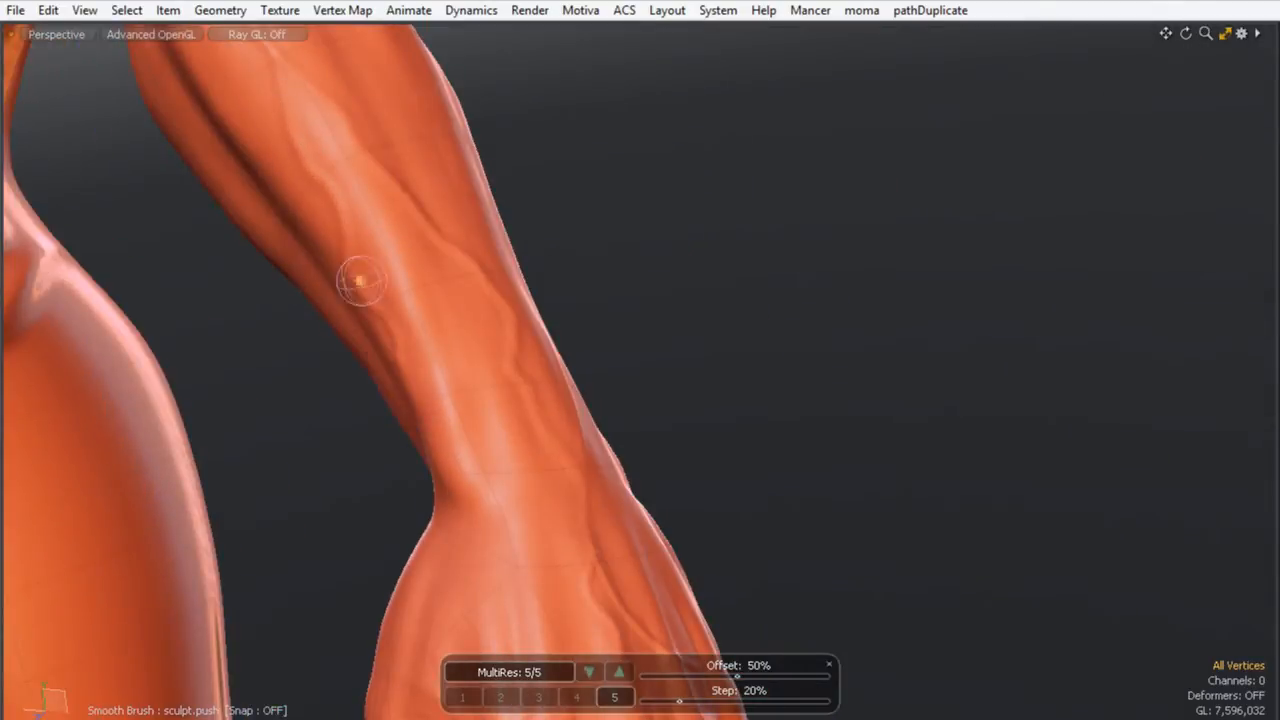
{"action": "scroll", "coordinate": [331, 337], "scroll_direction": "down", "scroll_amount": 5}
{"action": "mouse_move", "coordinate": [316, 151]}
{"action": "left_mouse_down", "text": "alt+shift"}
{"action": "mouse_move", "coordinate": [331, 337]}
{"action": "mouse_move", "coordinate": [366, 257]}
{"action": "mouse_move", "coordinate": [500, 200]}
{"action": "mouse_move", "coordinate": [717, 568]}
{"action": "left_mouse_up", "text": "alt+shift"}
{"action": "scroll", "coordinate": [331, 337], "scroll_direction": "up", "scroll_amount": 4}
{"action": "left_click_drag", "start_coordinate": [620, 520], "coordinate": [556, 306]}
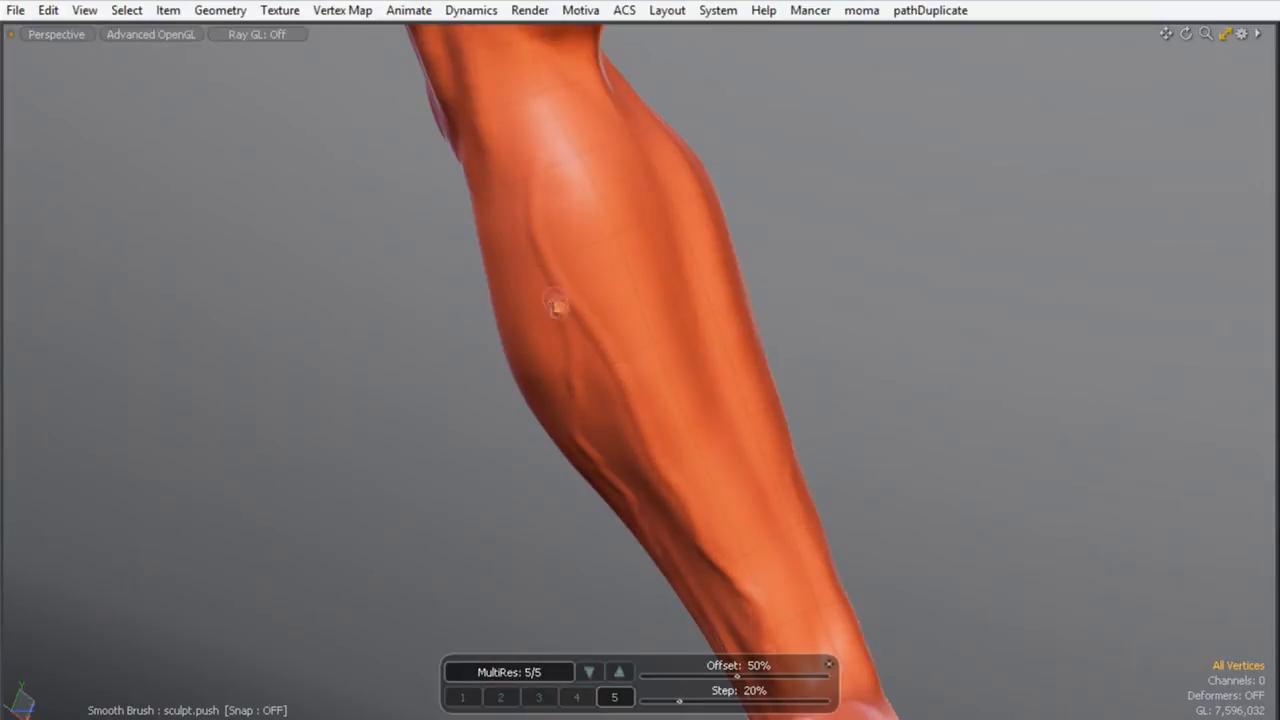
- Refine the biceps and inner upper-arm muscle forms with the Push brush at 24% offset
{"action": "scroll", "coordinate": [551, 289], "scroll_direction": "down", "scroll_amount": 5}
{"action": "left_click_drag", "start_coordinate": [551, 289], "coordinate": [440, 220], "text": "alt"}
{"action": "left_click_drag", "start_coordinate": [440, 220], "coordinate": [540, 356], "text": "alt+shift"}
{"action": "scroll", "coordinate": [437, 351], "scroll_direction": "up", "scroll_amount": 4}
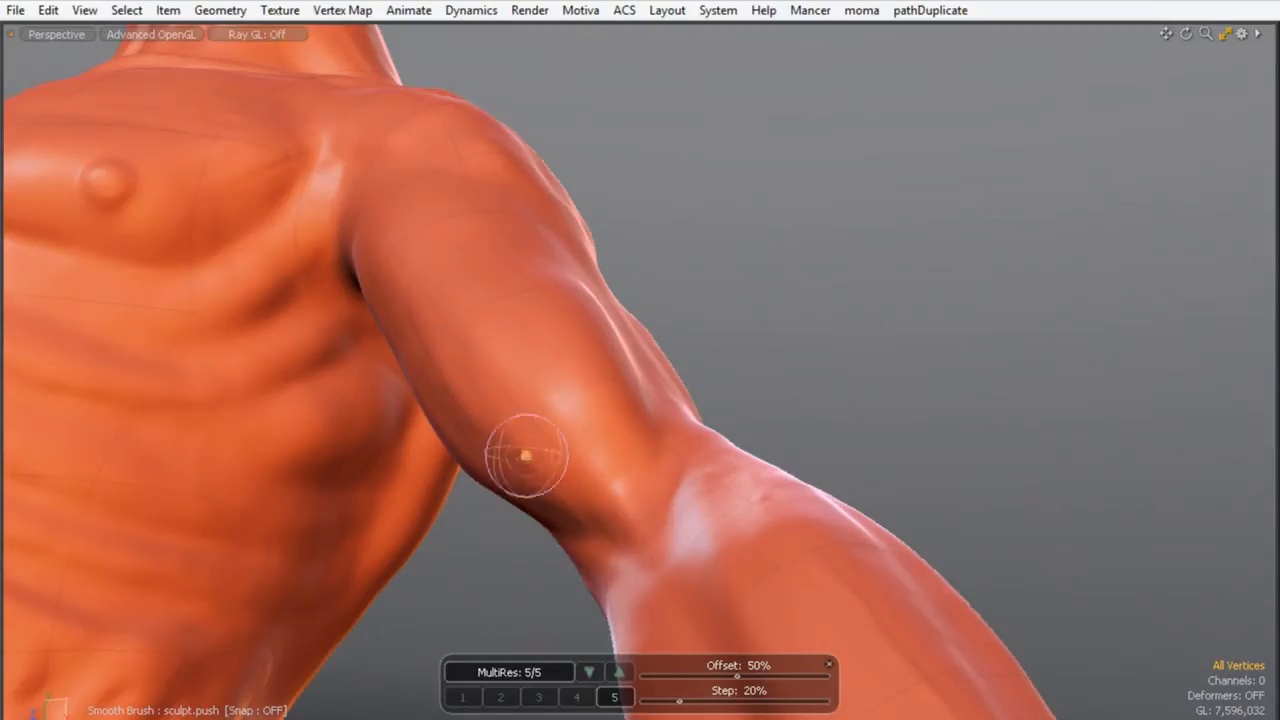
{"action": "middle_click_drag", "start_coordinate": [517, 414], "coordinate": [537, 397]}
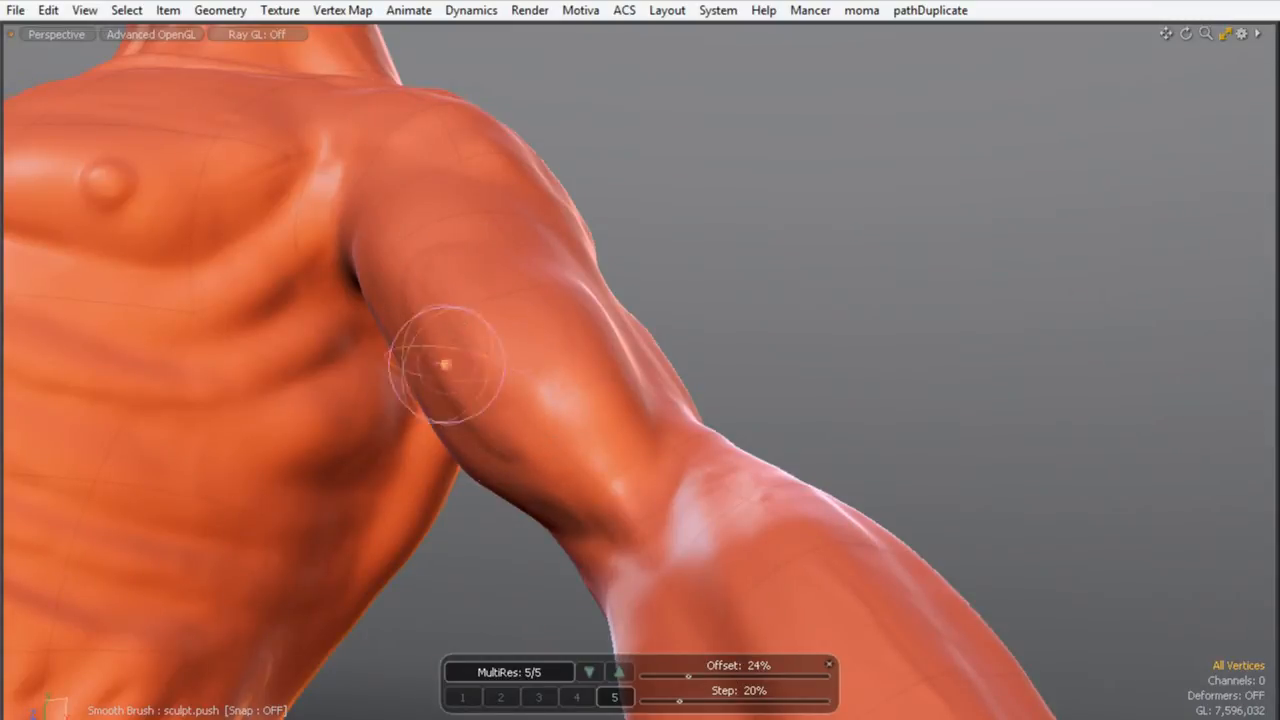
{"action": "mouse_move", "coordinate": [464, 411]}
{"action": "left_mouse_down", "text": "alt"}
{"action": "mouse_move", "coordinate": [419, 236]}
{"action": "mouse_move", "coordinate": [636, 365]}
{"action": "mouse_move", "coordinate": [457, 286]}
{"action": "left_mouse_up", "text": "alt"}
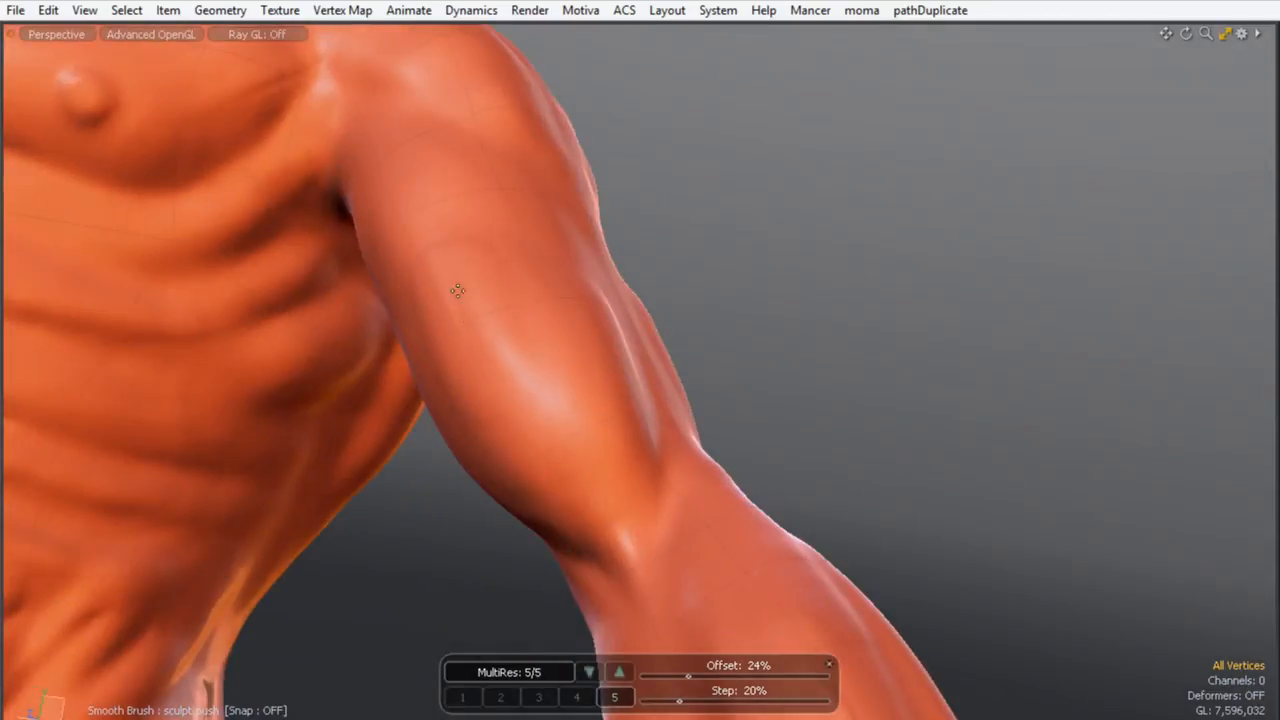
{"action": "mouse_move", "coordinate": [473, 360]}
{"action": "left_mouse_down", "text": "alt"}
{"action": "mouse_move", "coordinate": [523, 574]}
{"action": "mouse_move", "coordinate": [573, 449]}
{"action": "left_mouse_up", "text": "alt"}
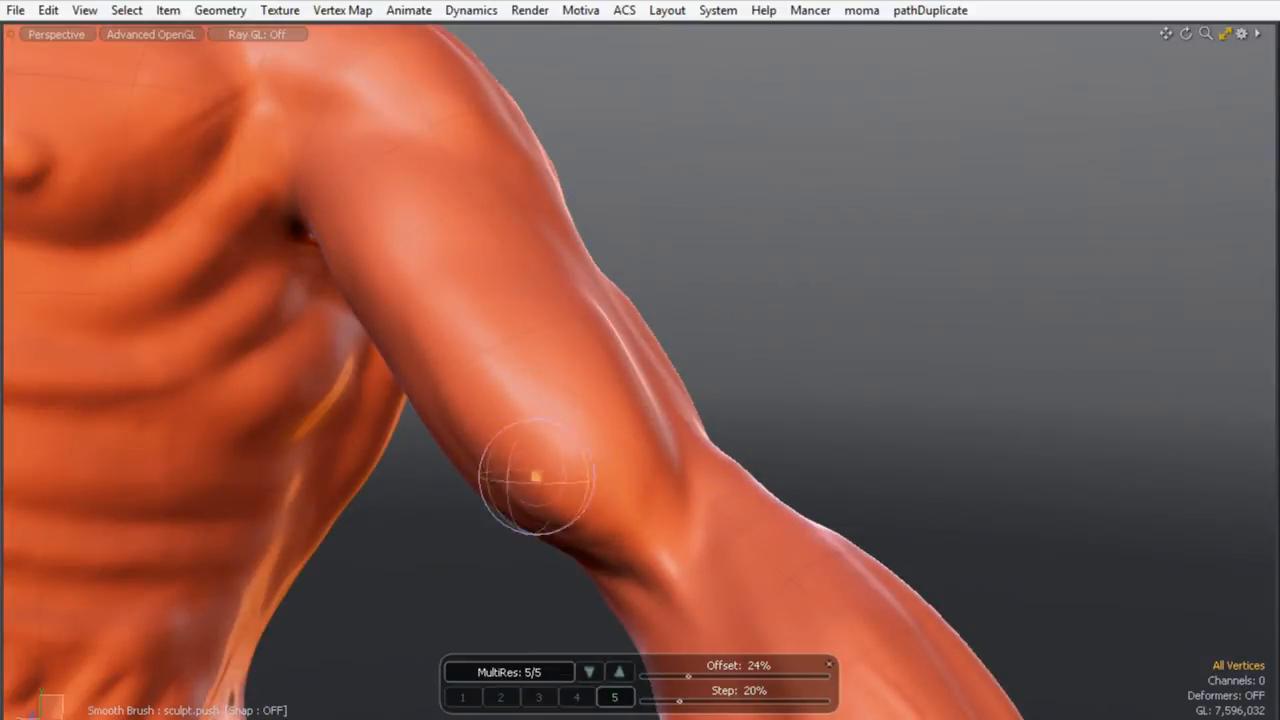
{"action": "left_click_drag", "start_coordinate": [543, 491], "coordinate": [540, 420], "text": "alt"}
{"action": "left_click_drag", "start_coordinate": [540, 333], "coordinate": [571, 371], "text": "alt"}
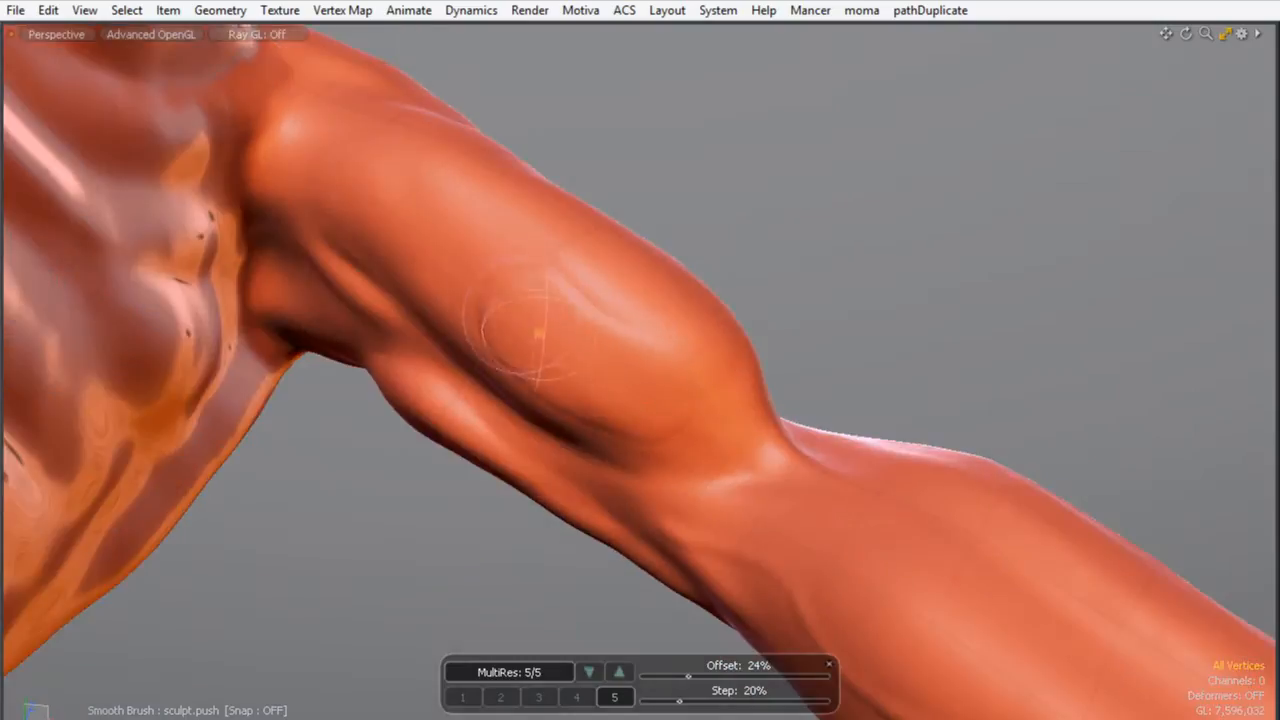
{"action": "mouse_move", "coordinate": [566, 294]}
{"action": "left_mouse_down", "text": "alt"}
{"action": "mouse_move", "coordinate": [320, 529]}
{"action": "mouse_move", "coordinate": [477, 129]}
{"action": "left_mouse_up", "text": "alt"}
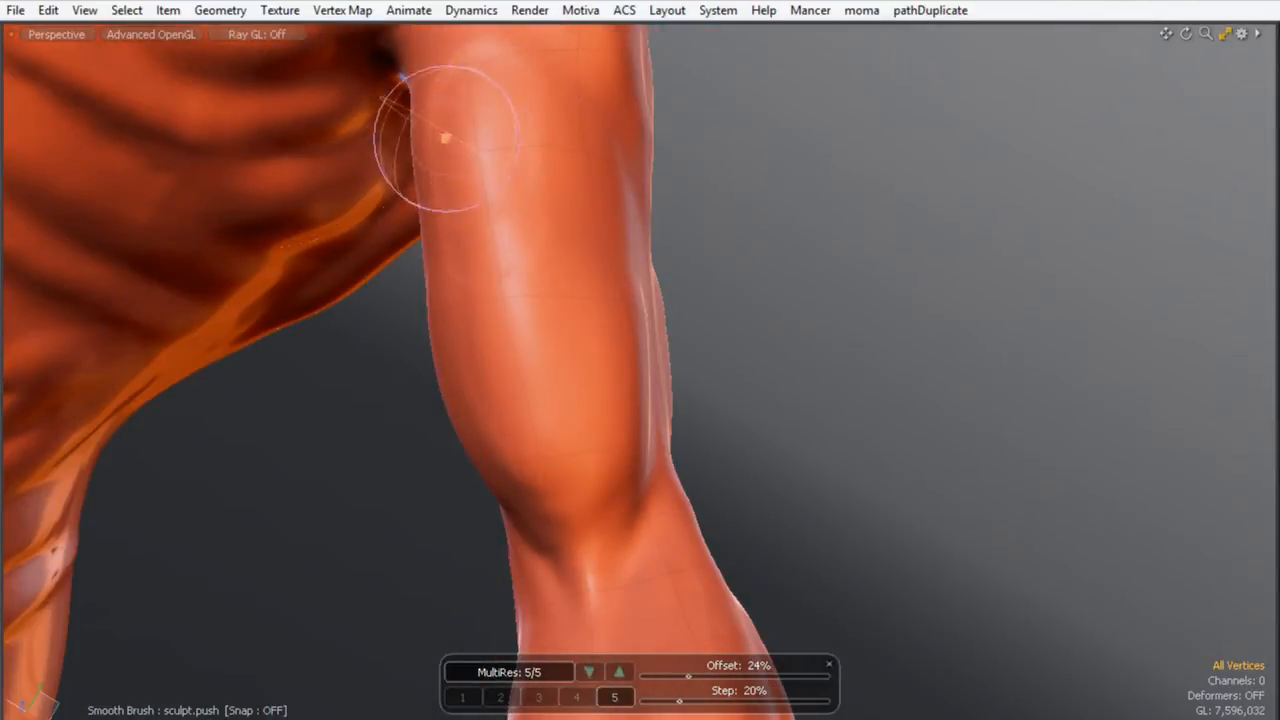
{"action": "left_click_drag", "start_coordinate": [494, 103], "coordinate": [486, 214], "text": "alt"}
- Set the Push brush's smooth amount to 100% and its size to 83, and smooth the upper arm's muscle surface
{"action": "key", "text": "ctrl+Tab"}
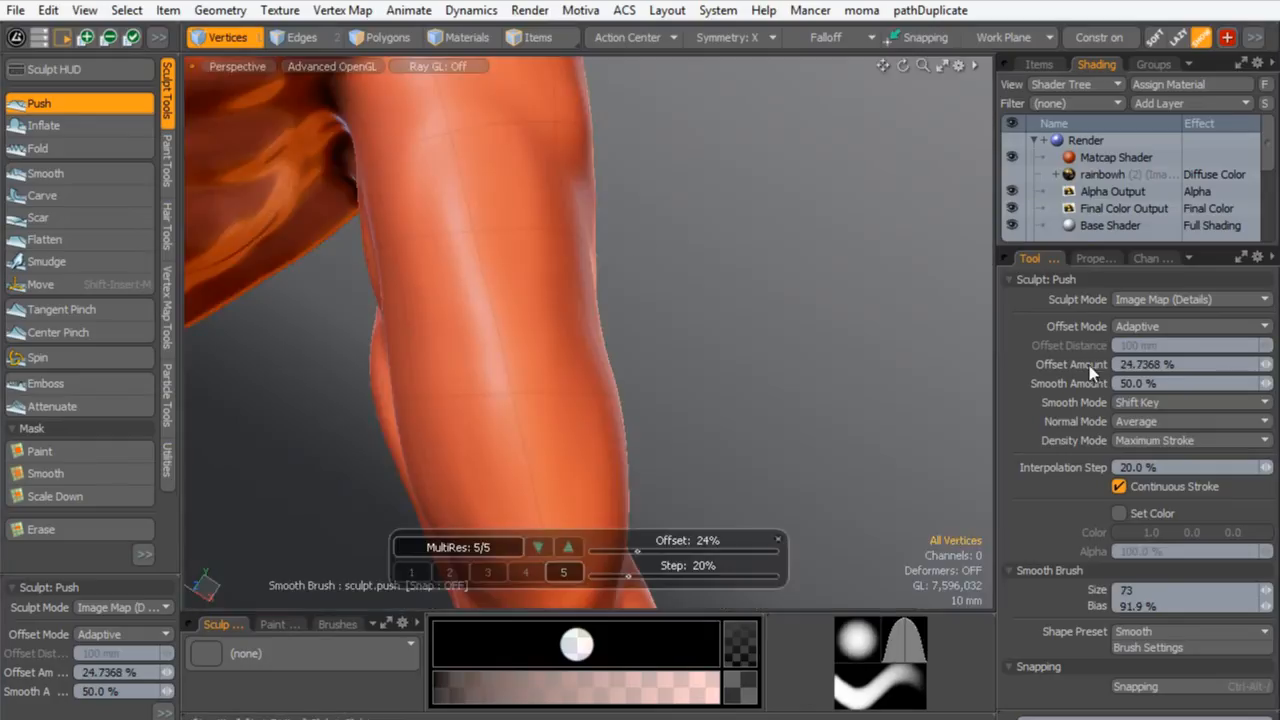
{"action": "key", "text": "Return"}
{"action": "right_click_drag", "start_coordinate": [526, 200], "coordinate": [536, 200]}
{"action": "left_click_drag", "start_coordinate": [536, 200], "coordinate": [337, 217], "text": "alt"}
{"action": "left_click_drag", "start_coordinate": [451, 246], "coordinate": [517, 186], "text": "alt"}
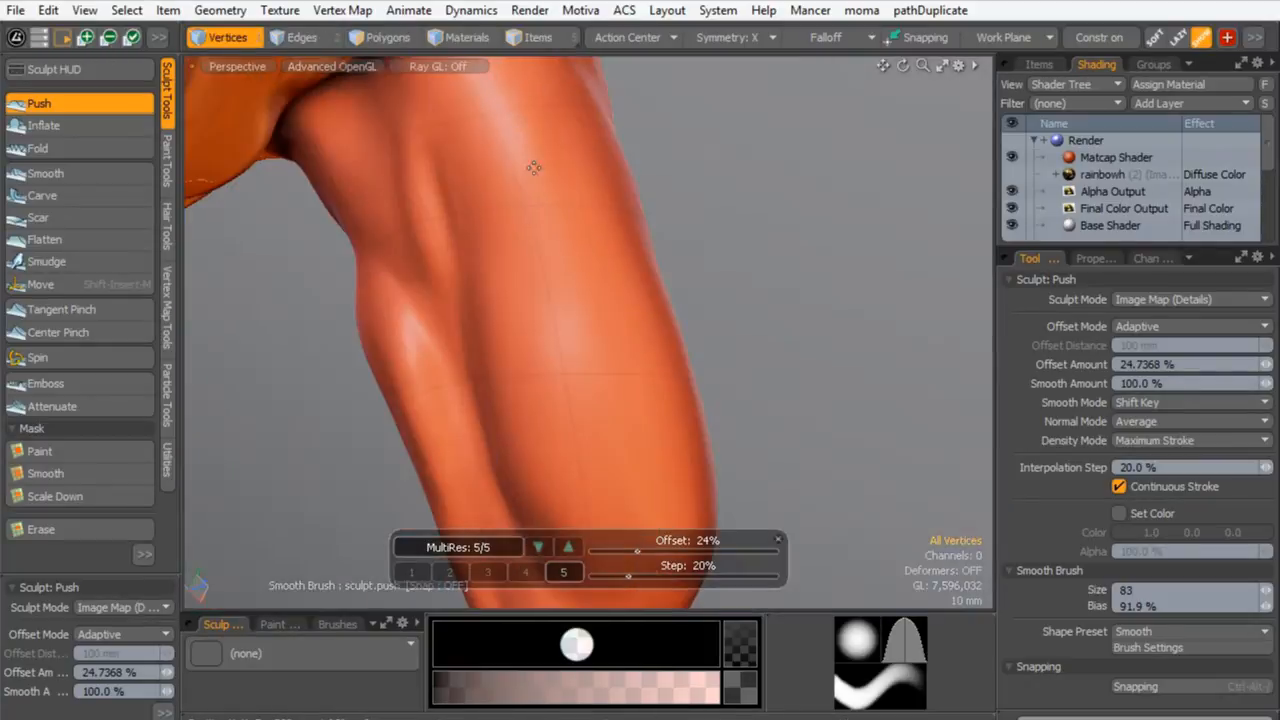
{"action": "left_click_drag", "start_coordinate": [569, 248], "coordinate": [720, 303], "text": "alt"}
{"action": "left_click_drag", "start_coordinate": [415, 271], "coordinate": [400, 266], "text": "ctrl+alt"}
{"action": "key", "text": "KP_0"}
- Draw veins from the front of the shoulder down the biceps to the elbow with the Push brush at 49% offset
{"action": "left_click_drag", "start_coordinate": [570, 318], "coordinate": [600, 285], "text": "ctrl+alt"}
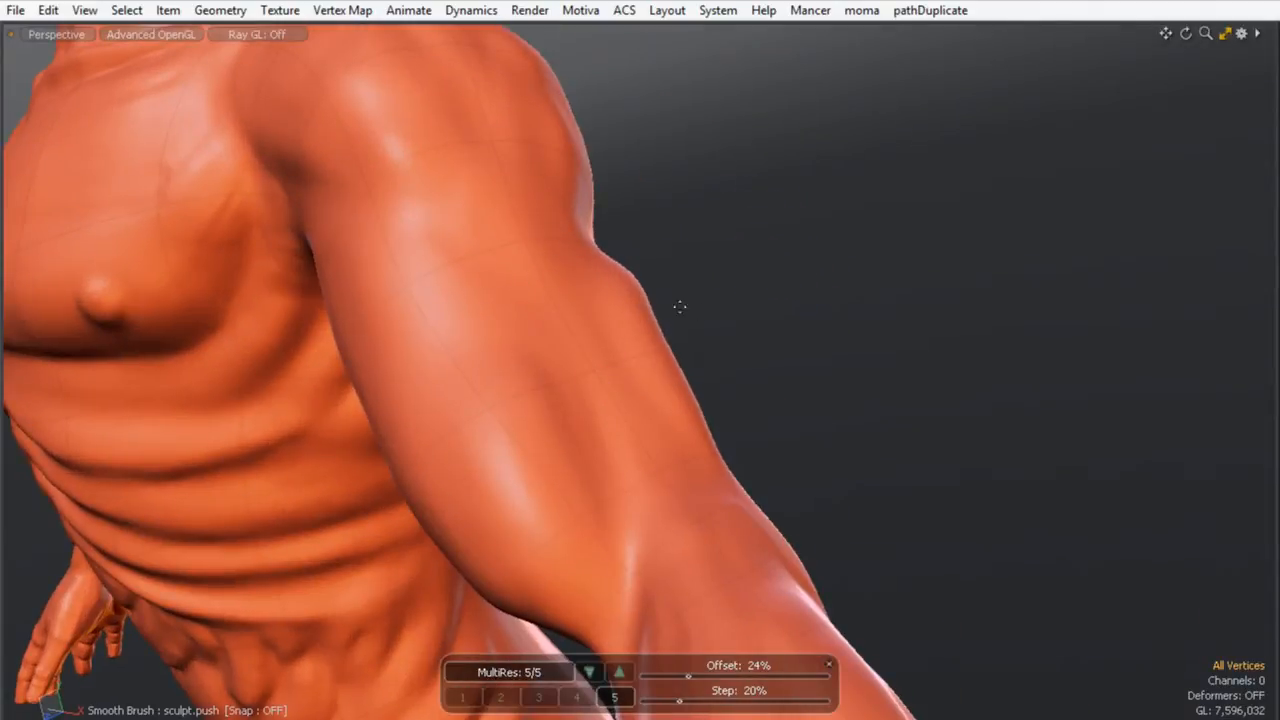
{"action": "left_click_drag", "start_coordinate": [622, 575], "coordinate": [668, 497], "text": "alt"}
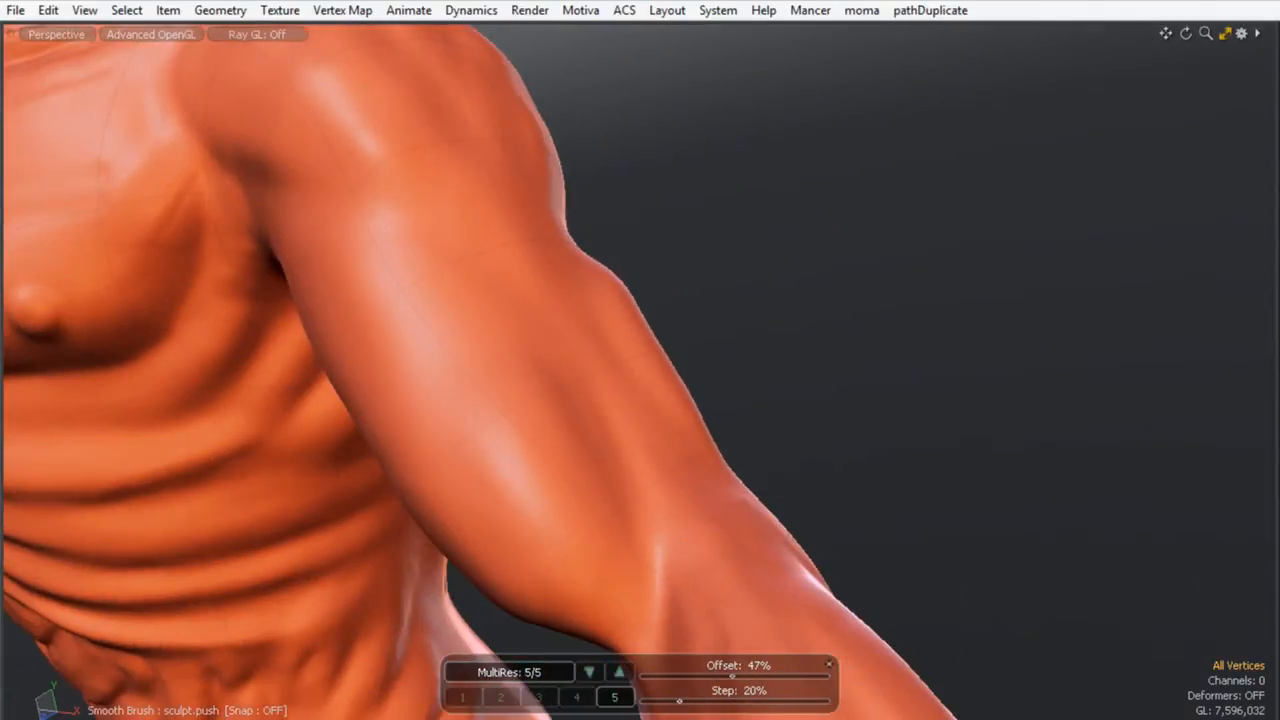
{"action": "left_click_drag", "start_coordinate": [418, 238], "coordinate": [386, 190], "text": "alt+shift"}
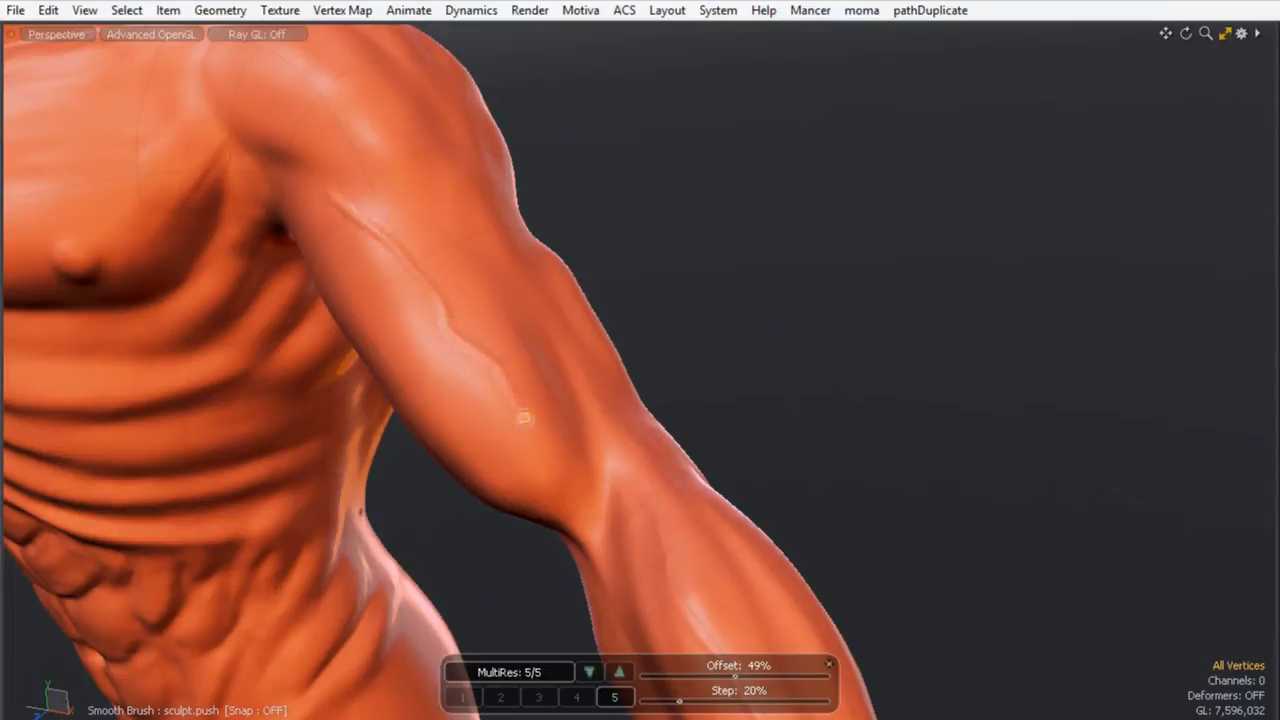
{"action": "left_click_drag", "start_coordinate": [242, 80], "coordinate": [216, 60]}
{"action": "mouse_move", "coordinate": [325, 176]}
{"action": "left_mouse_down", "text": "alt"}
{"action": "mouse_move", "coordinate": [354, 171]}
{"action": "mouse_move", "coordinate": [378, 125]}
{"action": "left_mouse_up", "text": "alt"}
{"action": "mouse_move", "coordinate": [360, 62]}
{"action": "left_mouse_down"}
{"action": "mouse_move", "coordinate": [380, 157]}
{"action": "mouse_move", "coordinate": [455, 305]}
{"action": "left_mouse_up"}
{"action": "left_click_drag", "start_coordinate": [486, 251], "coordinate": [435, 254], "text": "alt"}
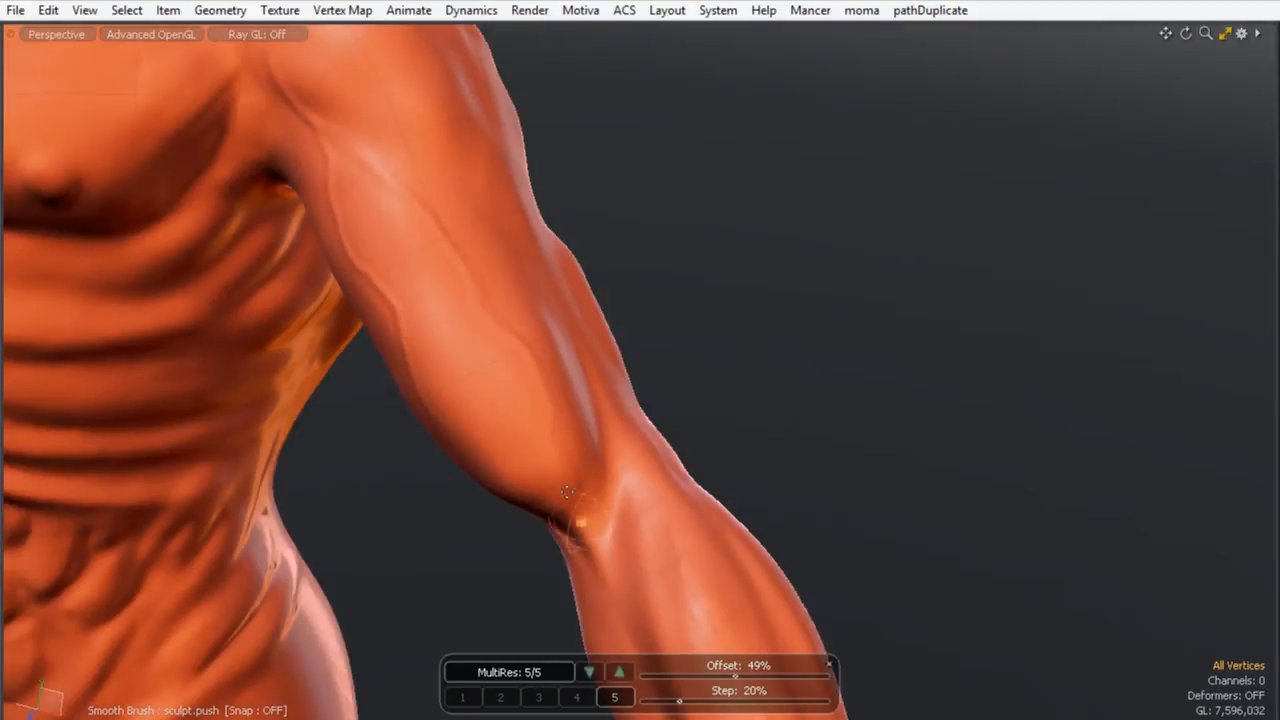
- Draw a vein over the deltoid and down the outer upper arm with the Push brush at 49% offset
{"action": "left_click_drag", "start_coordinate": [452, 137], "coordinate": [440, 165], "text": "alt"}
{"action": "left_click_drag", "start_coordinate": [225, 85], "coordinate": [294, 324], "text": "alt+shift"}
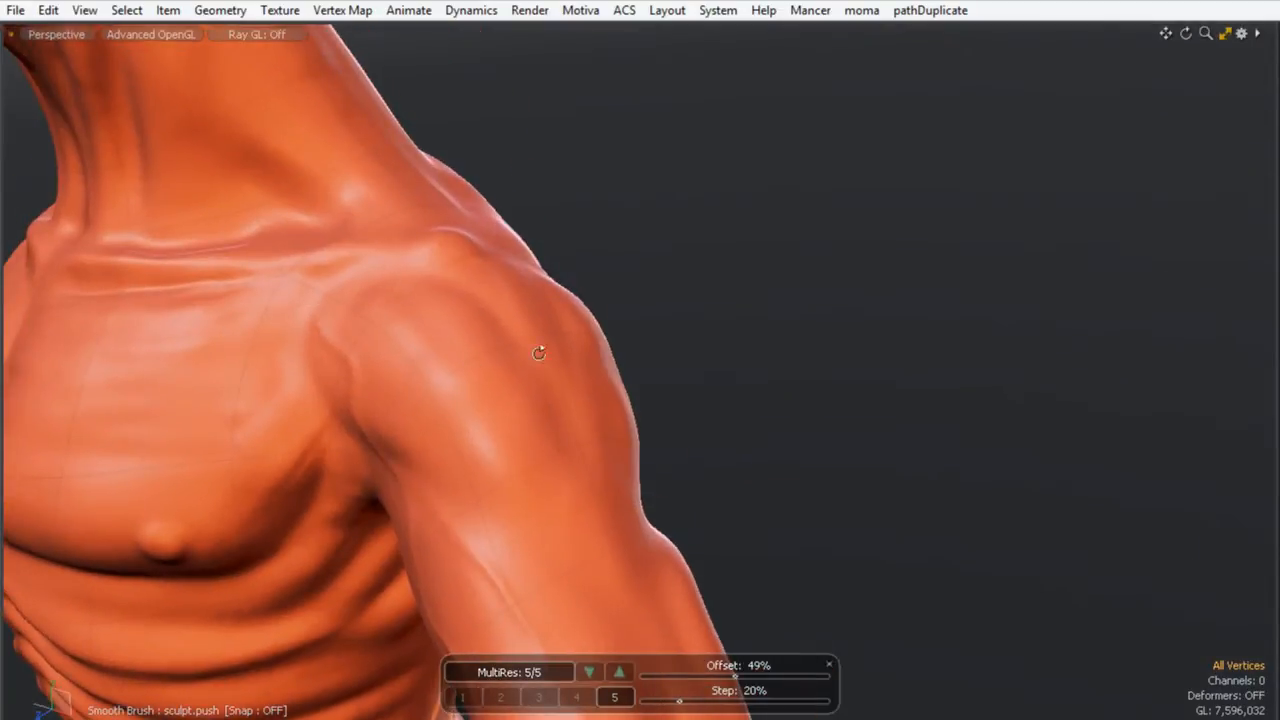
{"action": "left_click_drag", "start_coordinate": [539, 352], "coordinate": [459, 350], "text": "alt"}
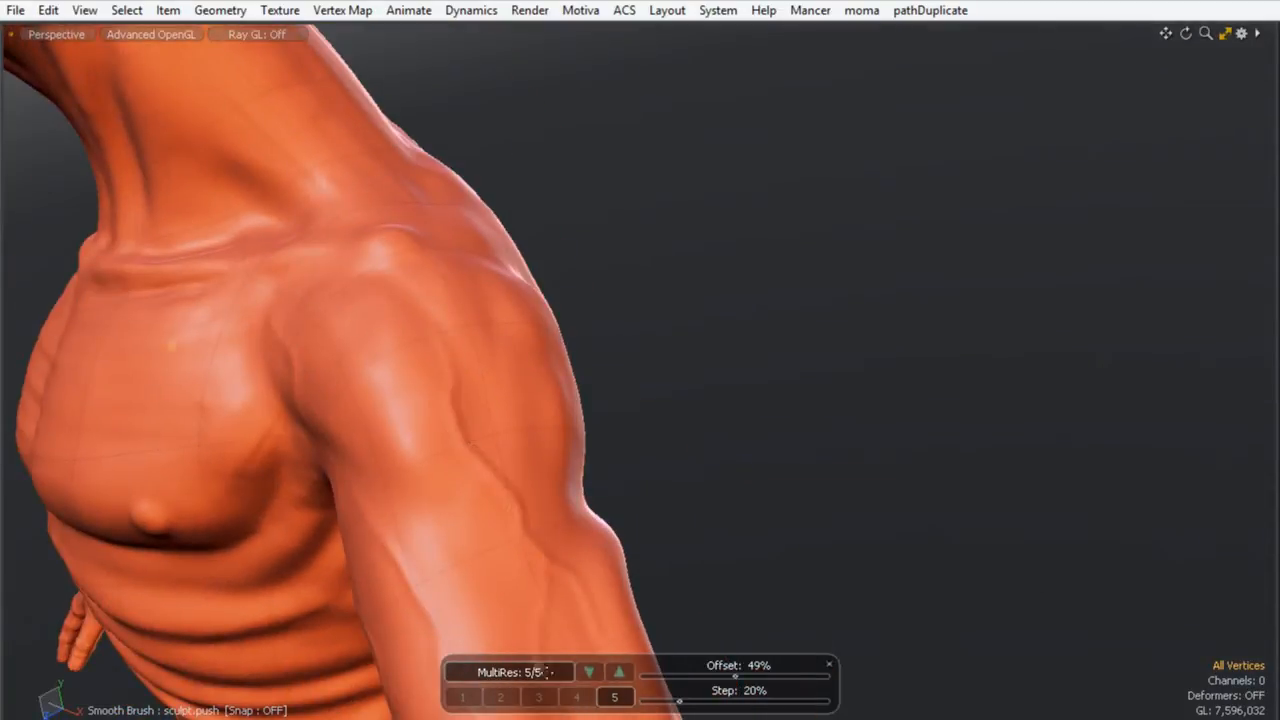
{"action": "left_click_drag", "start_coordinate": [577, 330], "coordinate": [500, 335], "text": "ctrl+alt"}
{"action": "left_click_drag", "start_coordinate": [500, 335], "coordinate": [798, 394], "text": "alt"}
{"action": "left_click_drag", "start_coordinate": [640, 430], "coordinate": [550, 240], "text": "alt+shift"}
{"action": "left_click_drag", "start_coordinate": [550, 240], "coordinate": [577, 263], "text": "ctrl+alt"}
- Draw veins along the back of the forearm from the elbow toward the wrist with the Push brush at 49% offset
{"action": "key", "text": "ctrl+space"}
{"action": "left_click", "coordinate": [626, 311]}
{"action": "left_click_drag", "start_coordinate": [680, 500], "coordinate": [930, 540], "text": "alt"}
{"action": "mouse_move", "coordinate": [457, 329]}
{"action": "left_mouse_down", "text": "alt"}
{"action": "mouse_move", "coordinate": [480, 271]}
{"action": "mouse_move", "coordinate": [606, 352]}
{"action": "mouse_move", "coordinate": [539, 310]}
{"action": "mouse_move", "coordinate": [510, 520]}
{"action": "left_mouse_up", "text": "alt"}
{"action": "left_click_drag", "start_coordinate": [640, 350], "coordinate": [500, 350], "text": "alt"}
{"action": "left_click_drag", "start_coordinate": [560, 370], "coordinate": [530, 374], "text": "ctrl+alt"}
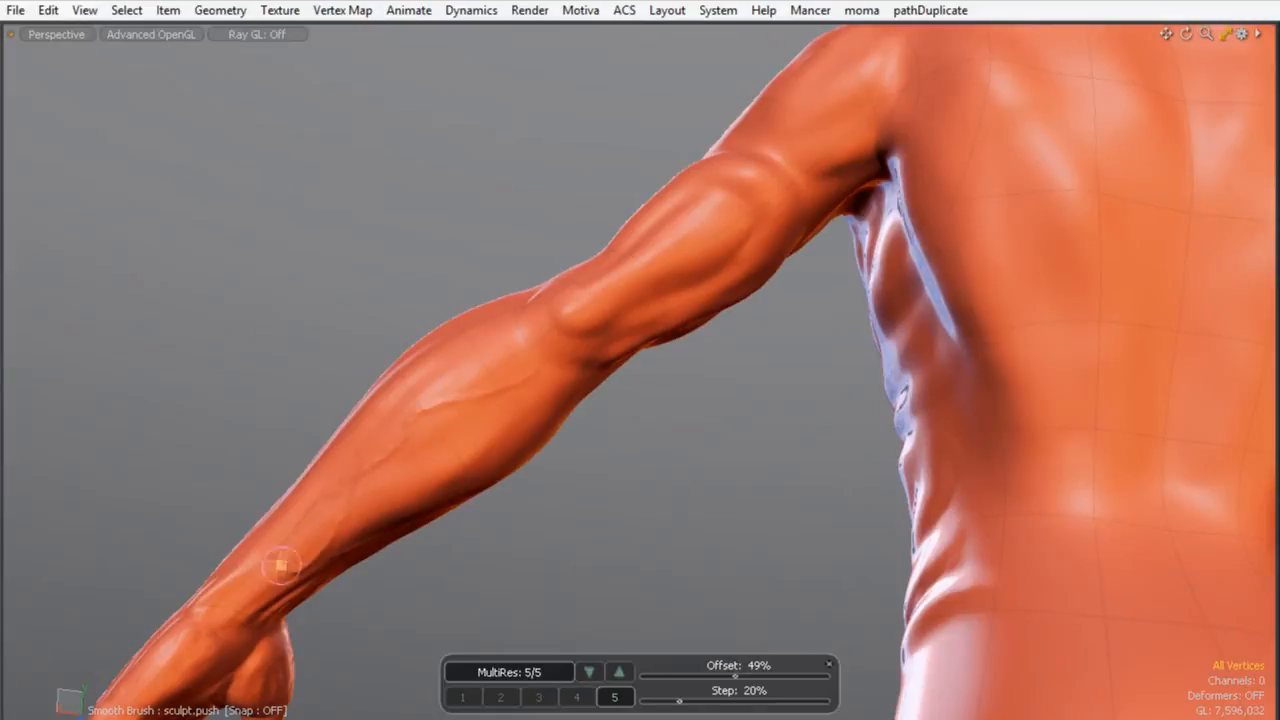
- Sculpt a raised vein down the side of the neck from the jaw to the collarbone at 49% offset
{"action": "left_click_drag", "start_coordinate": [579, 327], "coordinate": [606, 463], "text": "ctrl+alt"}
{"action": "left_click_drag", "start_coordinate": [430, 463], "coordinate": [603, 463], "text": "alt"}
{"action": "left_click_drag", "start_coordinate": [500, 311], "coordinate": [663, 304], "text": "ctrl+alt"}
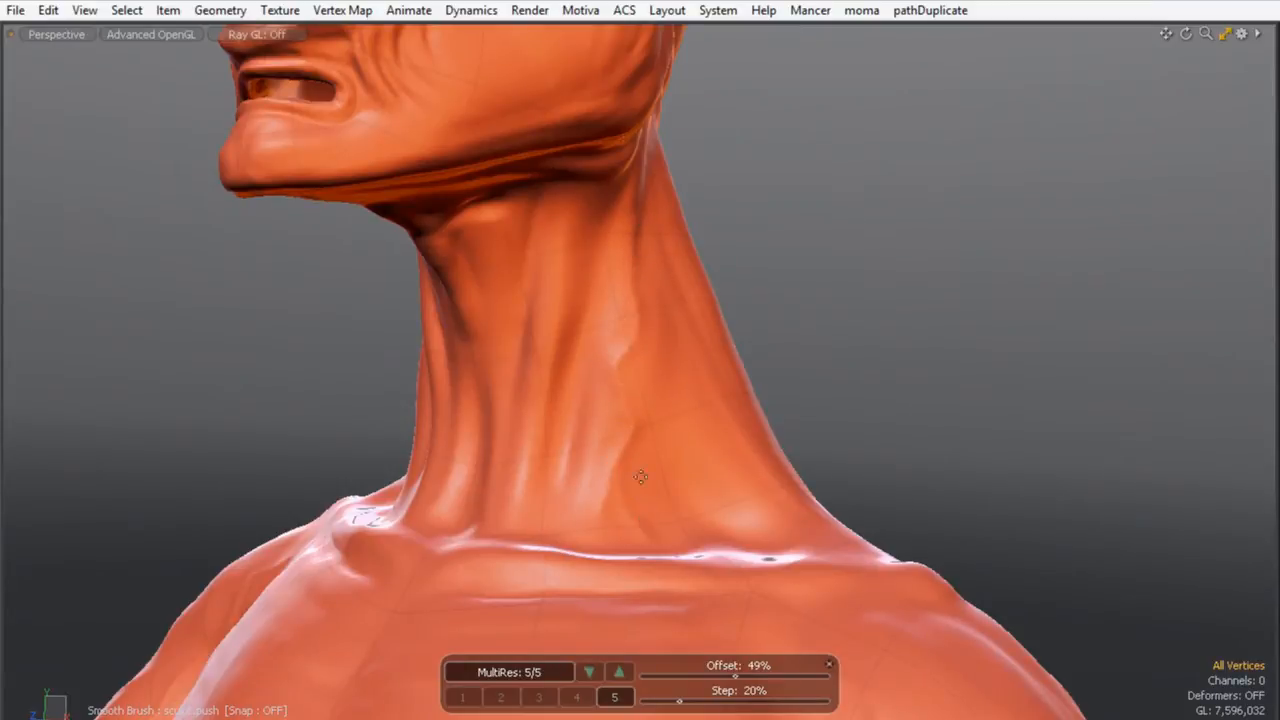
{"action": "left_click_drag", "start_coordinate": [691, 309], "coordinate": [540, 320], "text": "ctrl+alt"}
{"action": "left_click_drag", "start_coordinate": [640, 490], "coordinate": [620, 334], "text": "alt+shift"}
{"action": "left_click_drag", "start_coordinate": [625, 660], "coordinate": [640, 555], "text": "alt+shift"}
{"action": "key", "text": "space"}
{"action": "left_click", "coordinate": [904, 493]}
{"action": "left_click_drag", "start_coordinate": [660, 414], "coordinate": [640, 290], "text": "alt+shift"}
{"action": "left_click_drag", "start_coordinate": [480, 405], "coordinate": [640, 405], "text": "ctrl+alt"}
{"action": "left_click_drag", "start_coordinate": [640, 405], "coordinate": [604, 323], "text": "alt"}
- Sculpt soft vertical muscle grooves on the back above the hips with the Push brush at 16% offset
{"action": "left_click_drag", "start_coordinate": [560, 395], "coordinate": [200, 355], "text": "alt"}
{"action": "left_click_drag", "start_coordinate": [480, 346], "coordinate": [478, 430], "text": "alt+shift"}
{"action": "left_click_drag", "start_coordinate": [478, 430], "coordinate": [550, 420], "text": "ctrl+alt"}
{"action": "left_click_drag", "start_coordinate": [538, 224], "coordinate": [562, 268]}
{"action": "key", "text": "ctrl+z"}
{"action": "right_click_drag", "start_coordinate": [552, 204], "coordinate": [572, 204]}
{"action": "left_click_drag", "start_coordinate": [551, 195], "coordinate": [575, 300]}
{"action": "left_click_drag", "start_coordinate": [735, 676], "coordinate": [672, 676]}
{"action": "mouse_move", "coordinate": [529, 334]}
{"action": "left_mouse_down", "text": "alt"}
{"action": "mouse_move", "coordinate": [573, 347]}
{"action": "mouse_move", "coordinate": [486, 354]}
{"action": "mouse_move", "coordinate": [525, 272]}
{"action": "left_mouse_up", "text": "alt"}
{"action": "left_click_drag", "start_coordinate": [533, 229], "coordinate": [532, 358]}
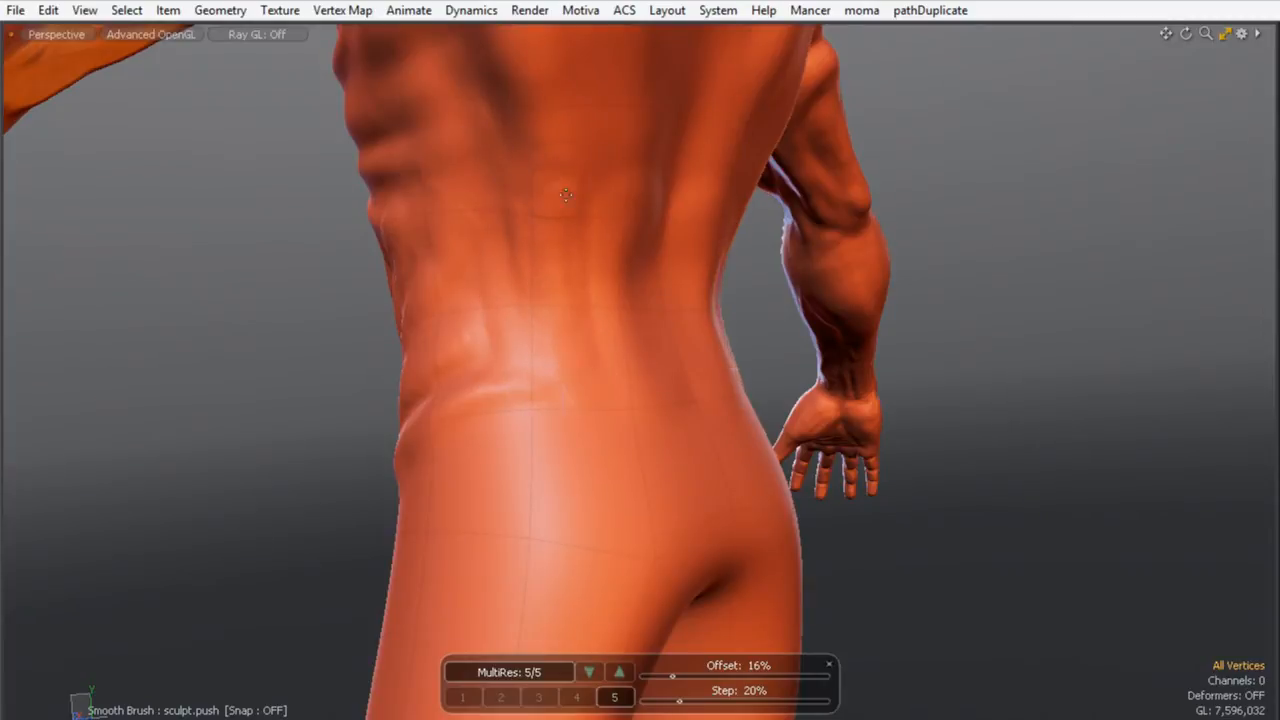
- Define the muscle columns beside the lower spine and the folds along the side of the waist at 16% offset
{"action": "mouse_move", "coordinate": [663, 341]}
{"action": "left_mouse_down", "text": "alt"}
{"action": "mouse_move", "coordinate": [631, 298]}
{"action": "mouse_move", "coordinate": [672, 394]}
{"action": "left_mouse_up", "text": "alt"}
{"action": "left_click_drag", "start_coordinate": [653, 294], "coordinate": [672, 408]}
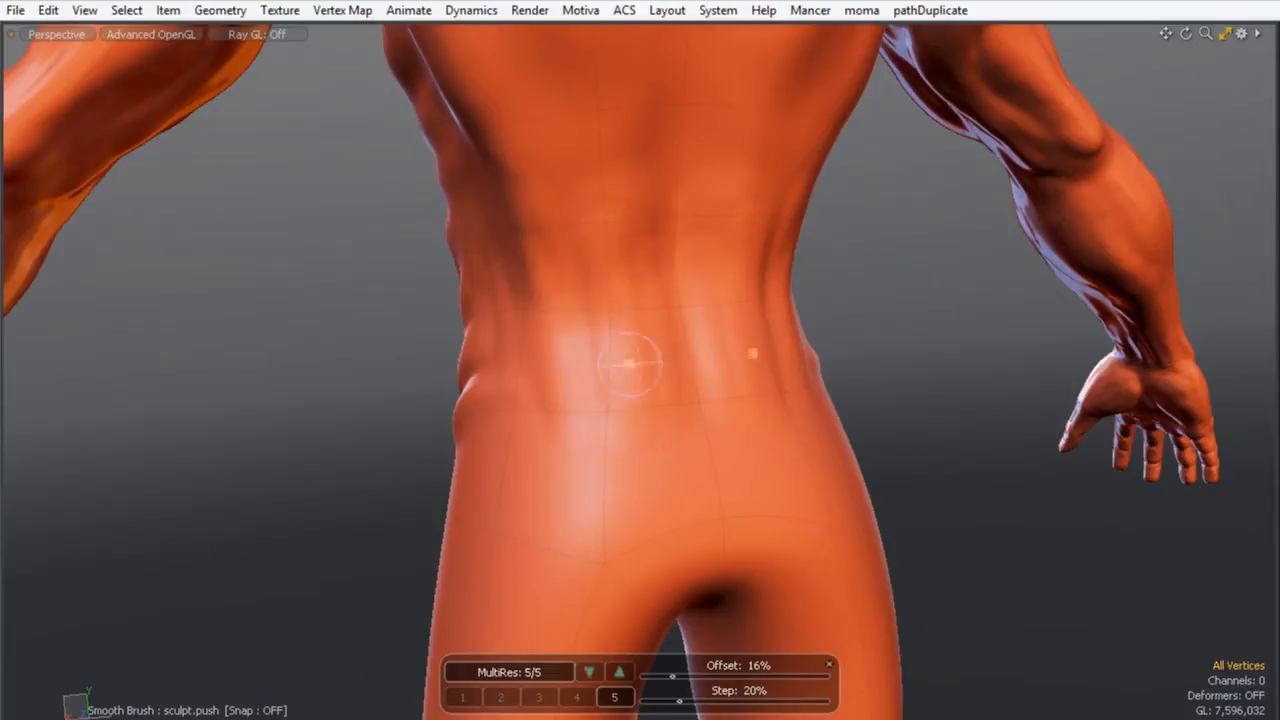
{"action": "mouse_move", "coordinate": [552, 198]}
{"action": "left_mouse_down", "text": "alt"}
{"action": "mouse_move", "coordinate": [506, 383]}
{"action": "mouse_move", "coordinate": [546, 150]}
{"action": "mouse_move", "coordinate": [552, 318]}
{"action": "mouse_move", "coordinate": [623, 314]}
{"action": "left_mouse_up", "text": "alt"}
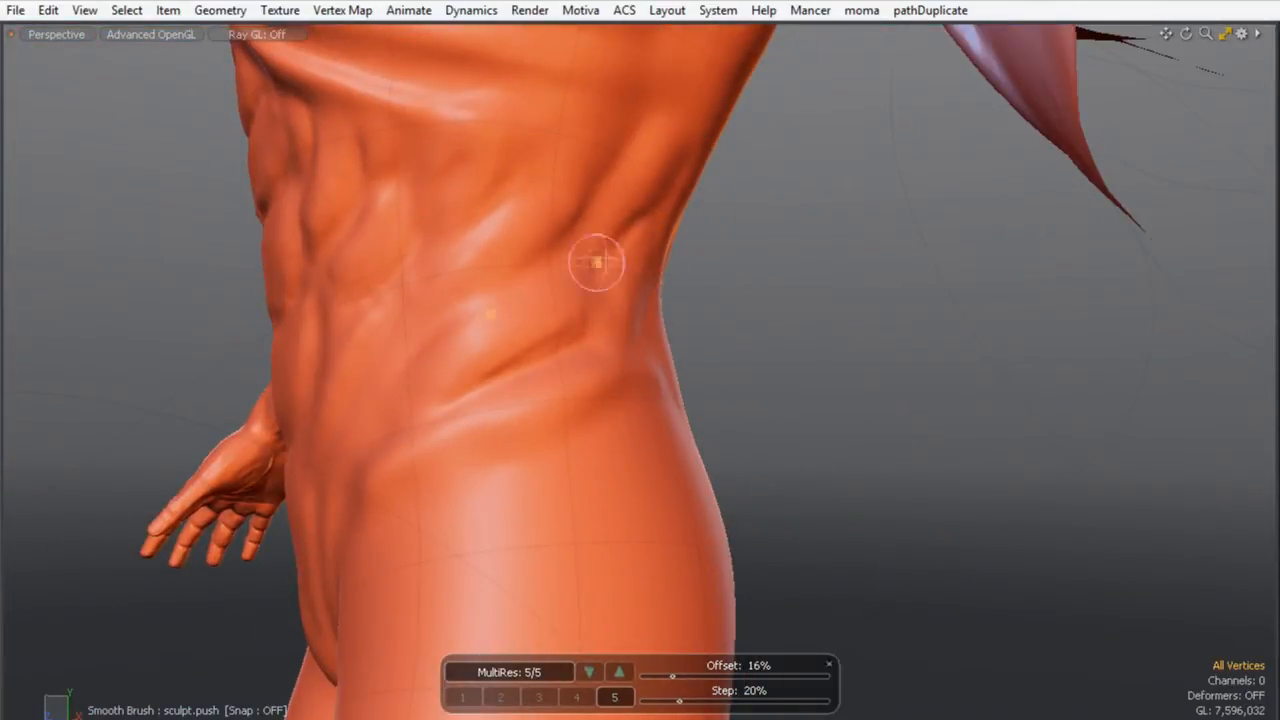
- Shape the kneecap's outline and the hollows beside it with the Push brush at 16% offset
{"action": "left_click_drag", "start_coordinate": [633, 356], "coordinate": [668, 444], "text": "alt"}
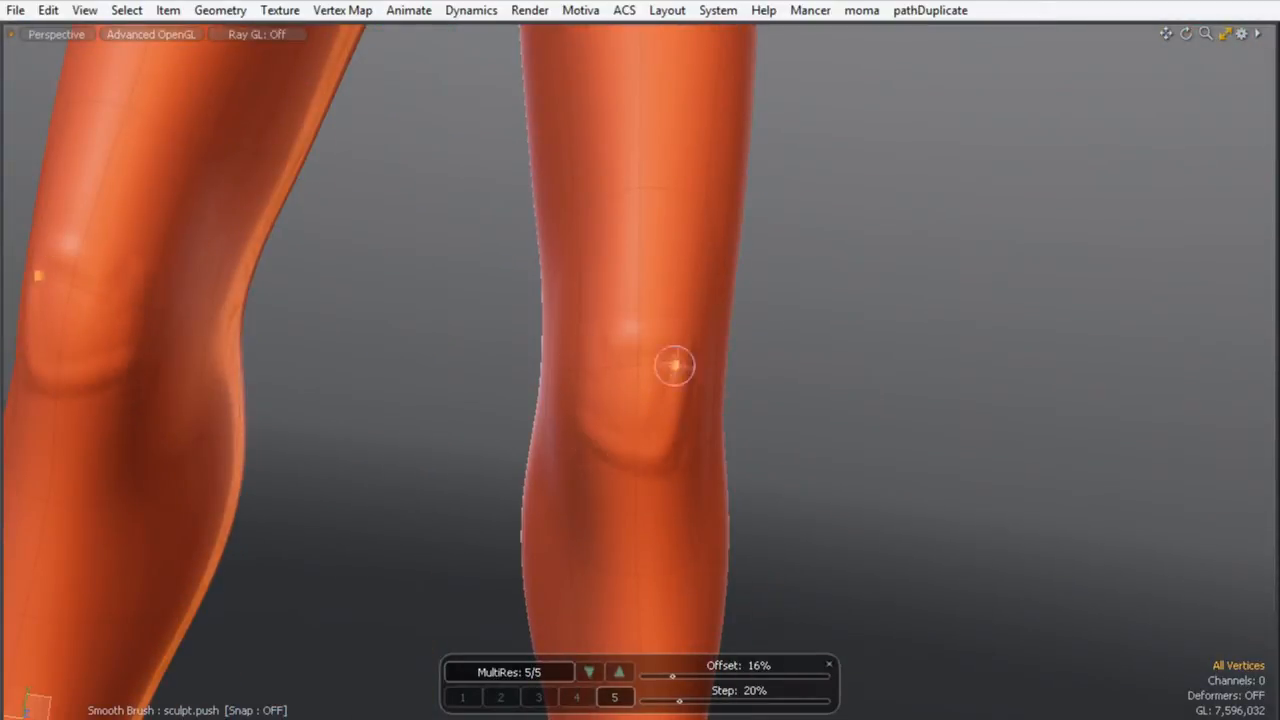
{"action": "left_click_drag", "start_coordinate": [675, 366], "coordinate": [623, 360], "text": "alt"}
{"action": "mouse_move", "coordinate": [626, 444]}
{"action": "left_mouse_down", "text": "alt"}
{"action": "mouse_move", "coordinate": [707, 311]}
{"action": "mouse_move", "coordinate": [710, 427]}
{"action": "left_mouse_up", "text": "alt"}
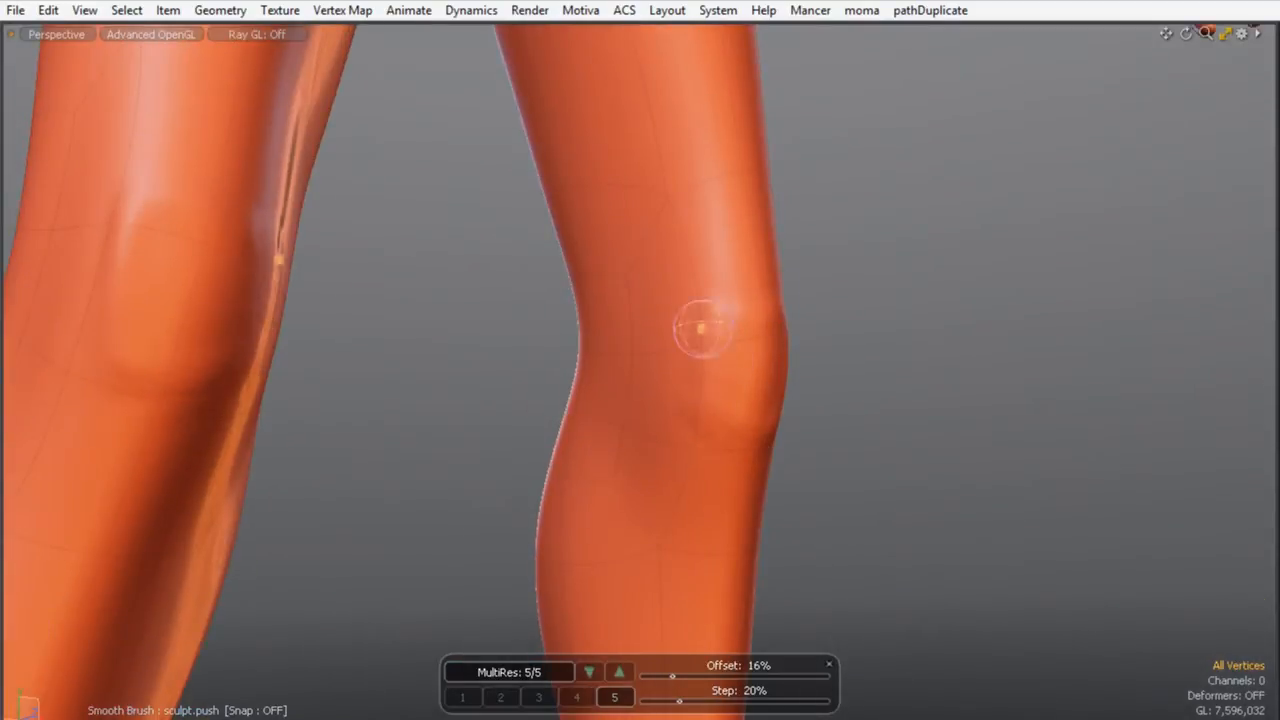
{"action": "mouse_move", "coordinate": [706, 354]}
{"action": "left_mouse_down"}
{"action": "mouse_move", "coordinate": [686, 341]}
{"action": "mouse_move", "coordinate": [686, 418]}
{"action": "left_mouse_up"}
{"action": "scroll", "coordinate": [637, 451], "scroll_direction": "down", "scroll_amount": 5}
{"action": "mouse_move", "coordinate": [708, 331]}
{"action": "left_mouse_down", "text": "alt"}
{"action": "mouse_move", "coordinate": [637, 451]}
{"action": "mouse_move", "coordinate": [610, 347]}
{"action": "left_mouse_up", "text": "alt"}
{"action": "scroll", "coordinate": [637, 451], "scroll_direction": "up", "scroll_amount": 5}
{"action": "mouse_move", "coordinate": [576, 232]}
{"action": "left_mouse_down", "text": "alt+shift"}
{"action": "mouse_move", "coordinate": [626, 337]}
{"action": "mouse_move", "coordinate": [618, 464]}
{"action": "left_mouse_up", "text": "alt+shift"}
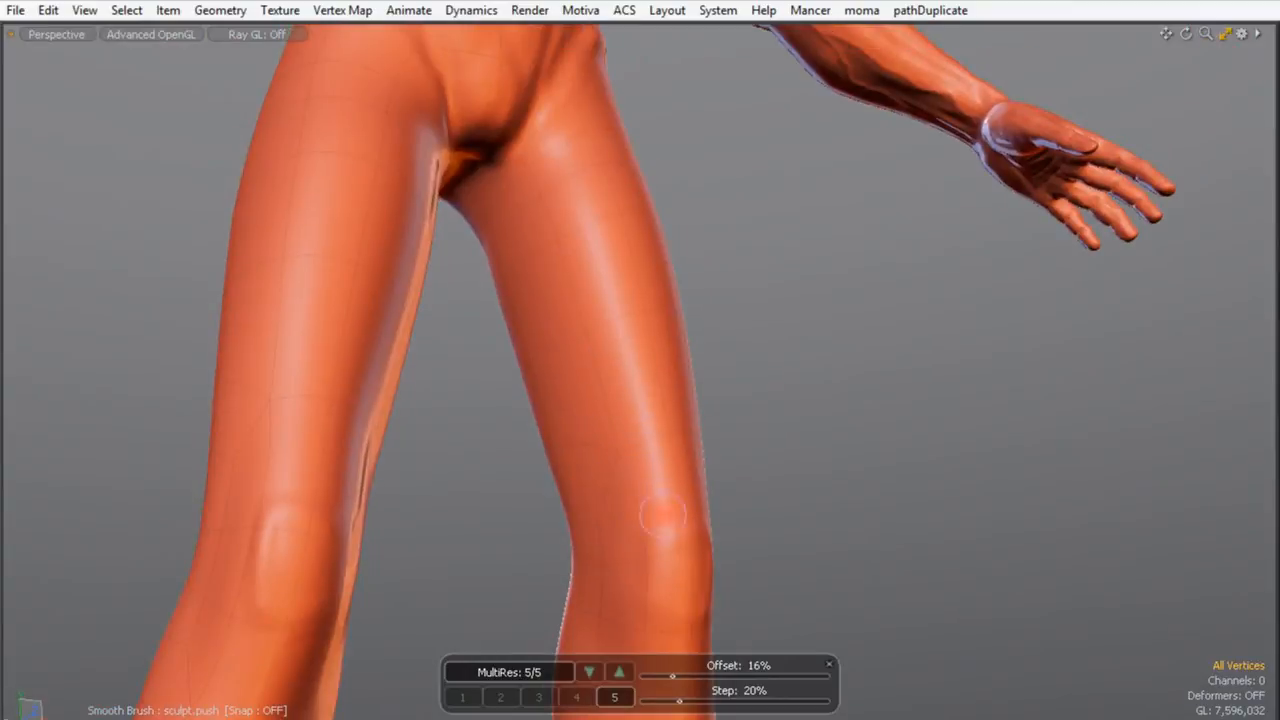
- Carve a short horizontal crease above the kneecap and diagonal folds over it with the Push brush at 18% offset
{"action": "scroll", "coordinate": [543, 286], "scroll_direction": "up", "scroll_amount": 3}
{"action": "mouse_move", "coordinate": [684, 505]}
{"action": "left_mouse_down", "text": "alt+shift"}
{"action": "mouse_move", "coordinate": [543, 286]}
{"action": "mouse_move", "coordinate": [505, 299]}
{"action": "left_mouse_up", "text": "alt+shift"}
{"action": "left_click_drag", "start_coordinate": [505, 299], "coordinate": [465, 305]}
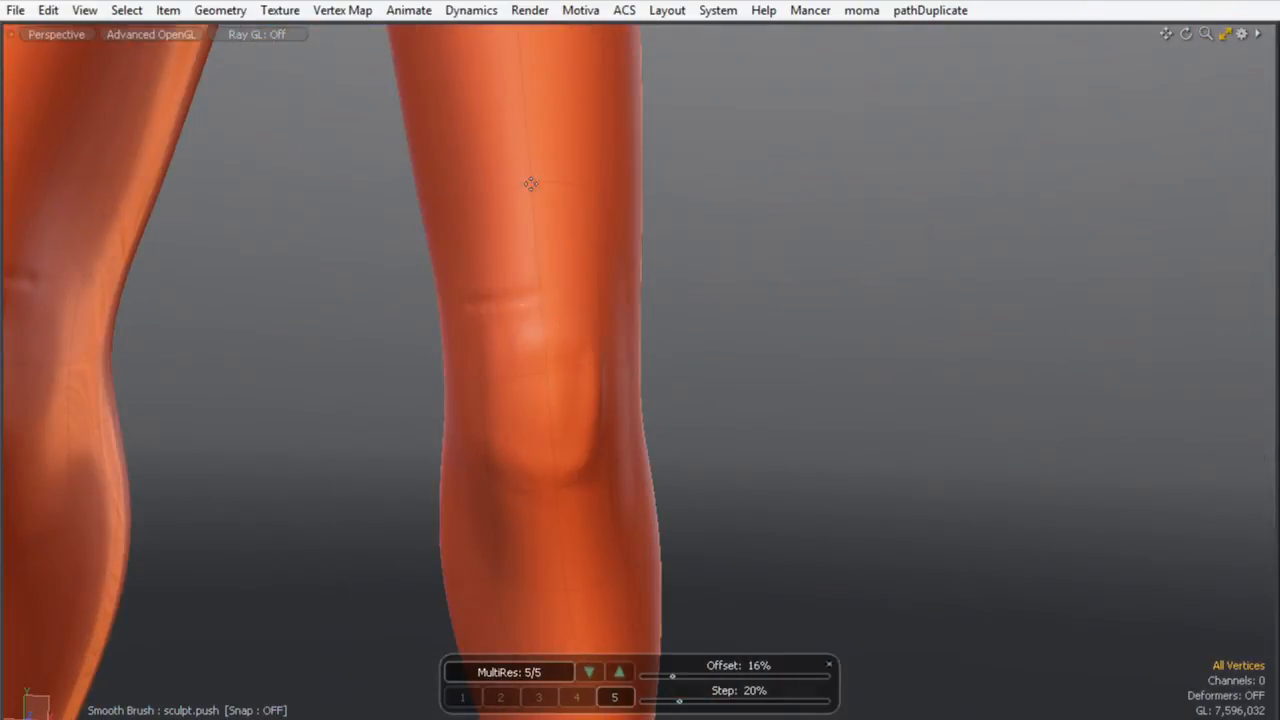
{"action": "left_click_drag", "start_coordinate": [541, 202], "coordinate": [558, 184]}
{"action": "mouse_move", "coordinate": [558, 184]}
{"action": "left_mouse_down", "text": "alt"}
{"action": "mouse_move", "coordinate": [454, 291]}
{"action": "mouse_move", "coordinate": [520, 181]}
{"action": "left_mouse_up", "text": "alt"}
{"action": "scroll", "coordinate": [454, 291], "scroll_direction": "up", "scroll_amount": 2}
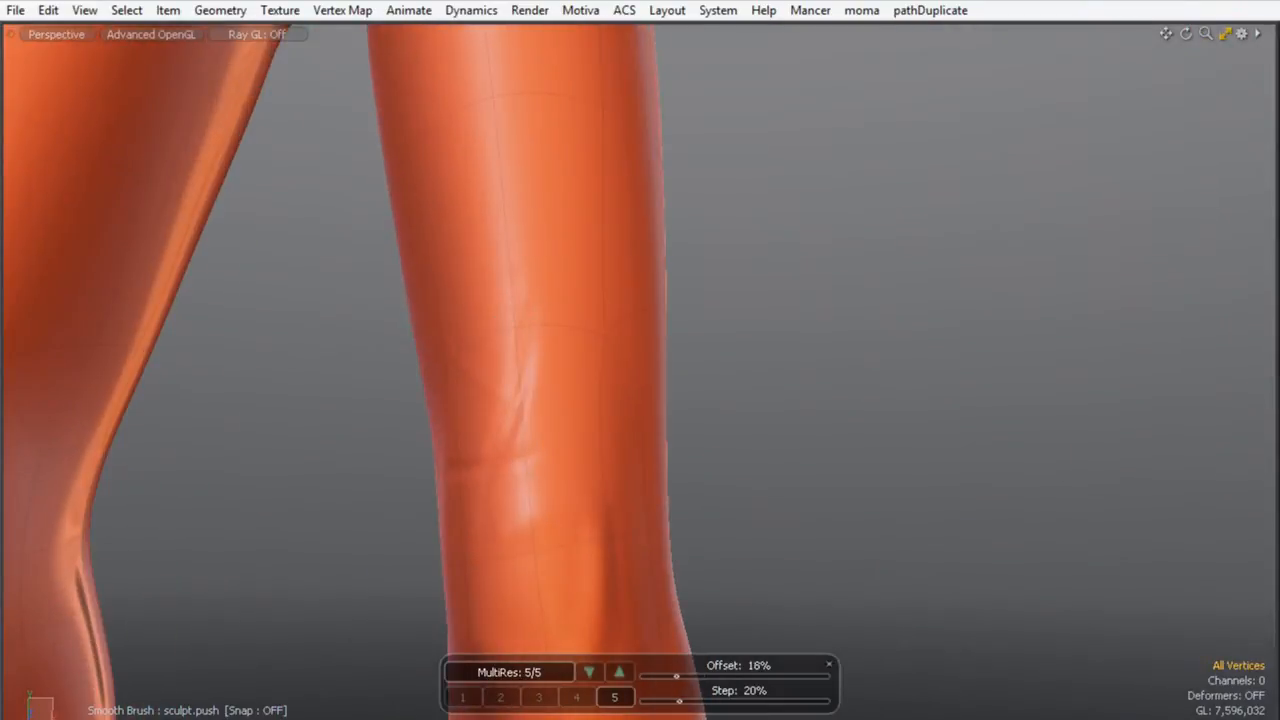
- Carve the long thigh-muscle grooves that converge above the knee with the Push brush at 34% offset
{"action": "left_click_drag", "start_coordinate": [533, 354], "coordinate": [512, 438]}
{"action": "mouse_move", "coordinate": [512, 310]}
{"action": "left_mouse_down", "text": "alt"}
{"action": "mouse_move", "coordinate": [306, 300]}
{"action": "mouse_move", "coordinate": [348, 325]}
{"action": "left_mouse_up", "text": "alt"}
{"action": "left_click_drag", "start_coordinate": [586, 240], "coordinate": [614, 499]}
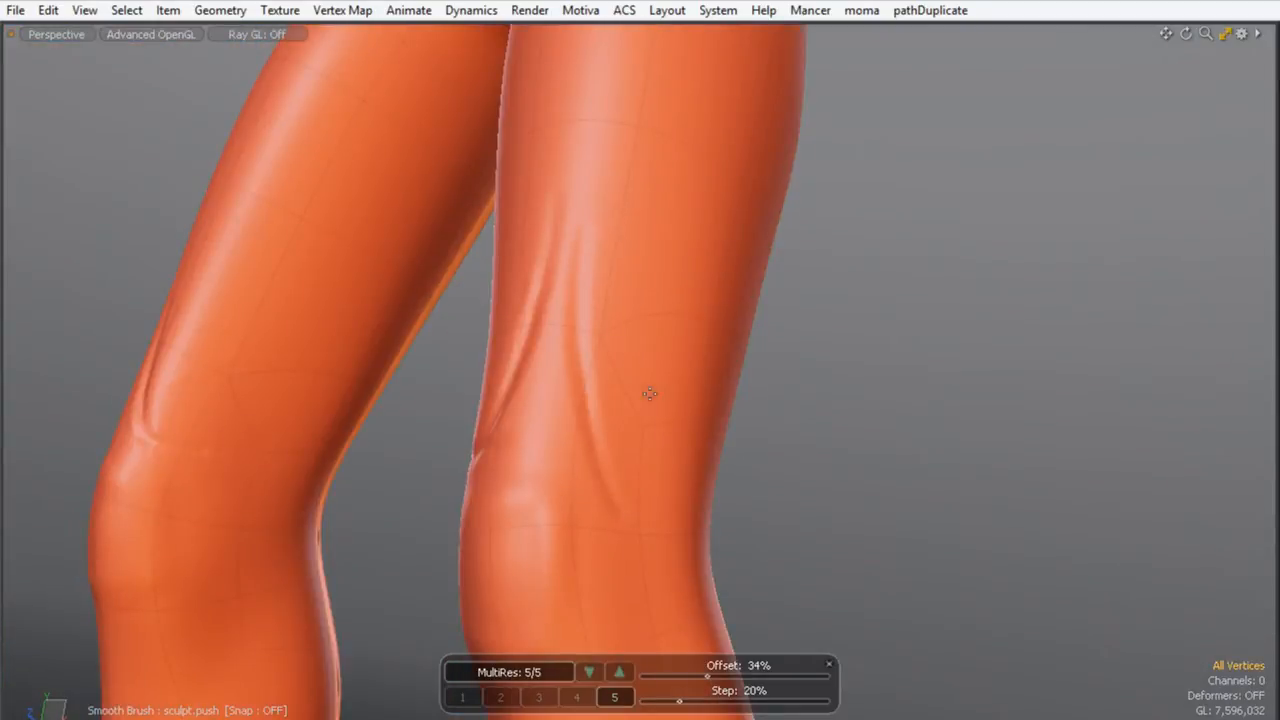
{"action": "left_click_drag", "start_coordinate": [650, 394], "coordinate": [817, 219], "text": "alt"}
{"action": "left_click_drag", "start_coordinate": [820, 325], "coordinate": [897, 190]}
{"action": "left_click_drag", "start_coordinate": [870, 290], "coordinate": [722, 485]}
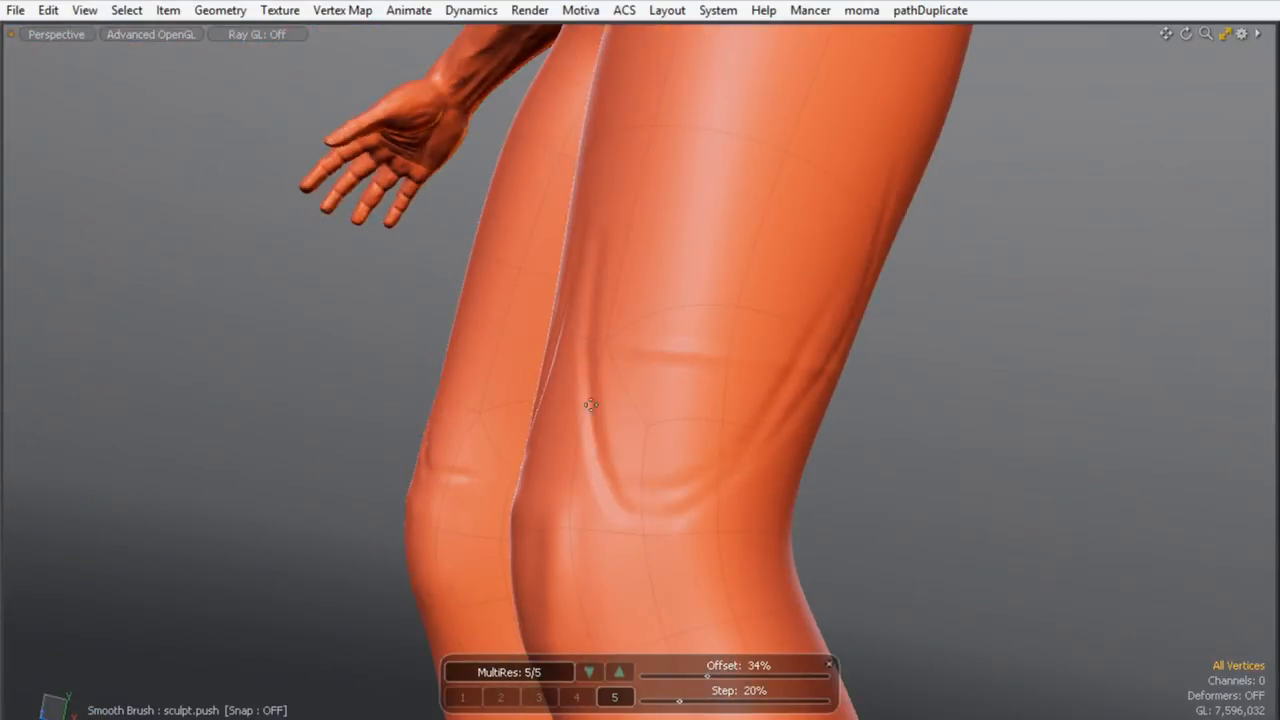
{"action": "left_click_drag", "start_coordinate": [932, 334], "coordinate": [627, 88], "text": "alt"}
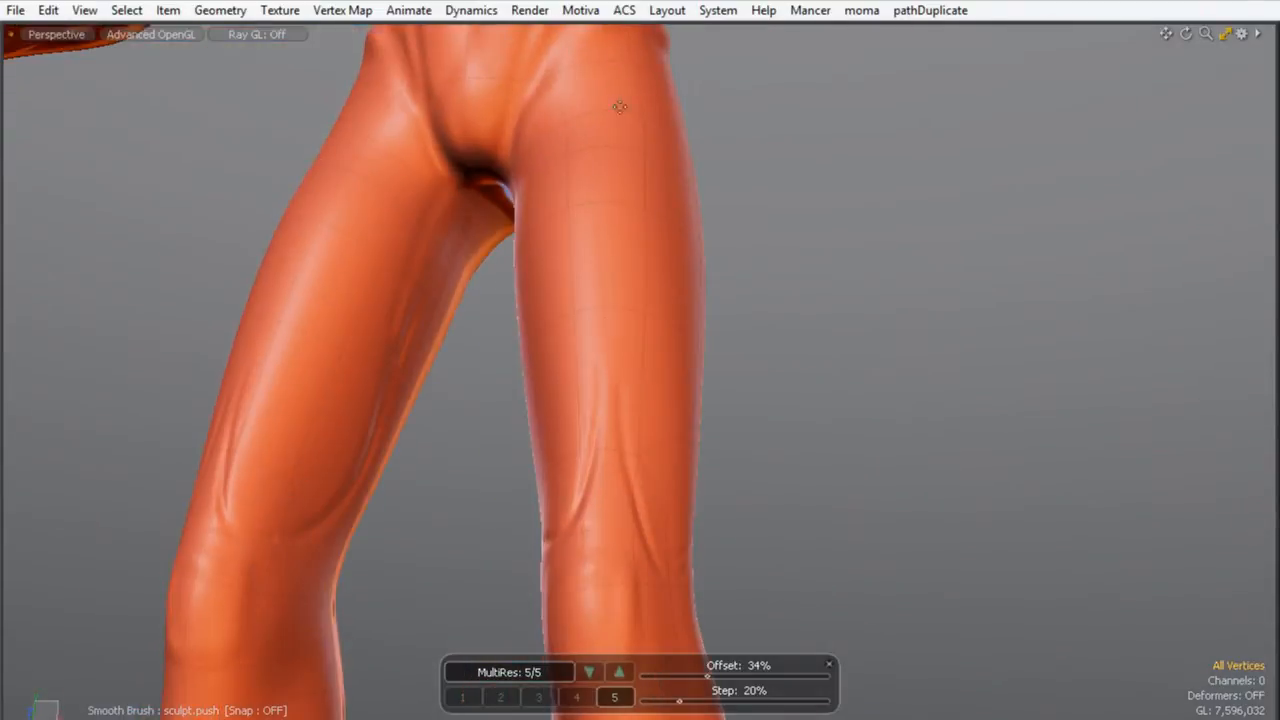
- Carve the hip crease, the tailbone groove and the diagonal buttock folds with the Push brush at 34% offset
{"action": "left_click_drag", "start_coordinate": [586, 214], "coordinate": [505, 380], "text": "alt"}
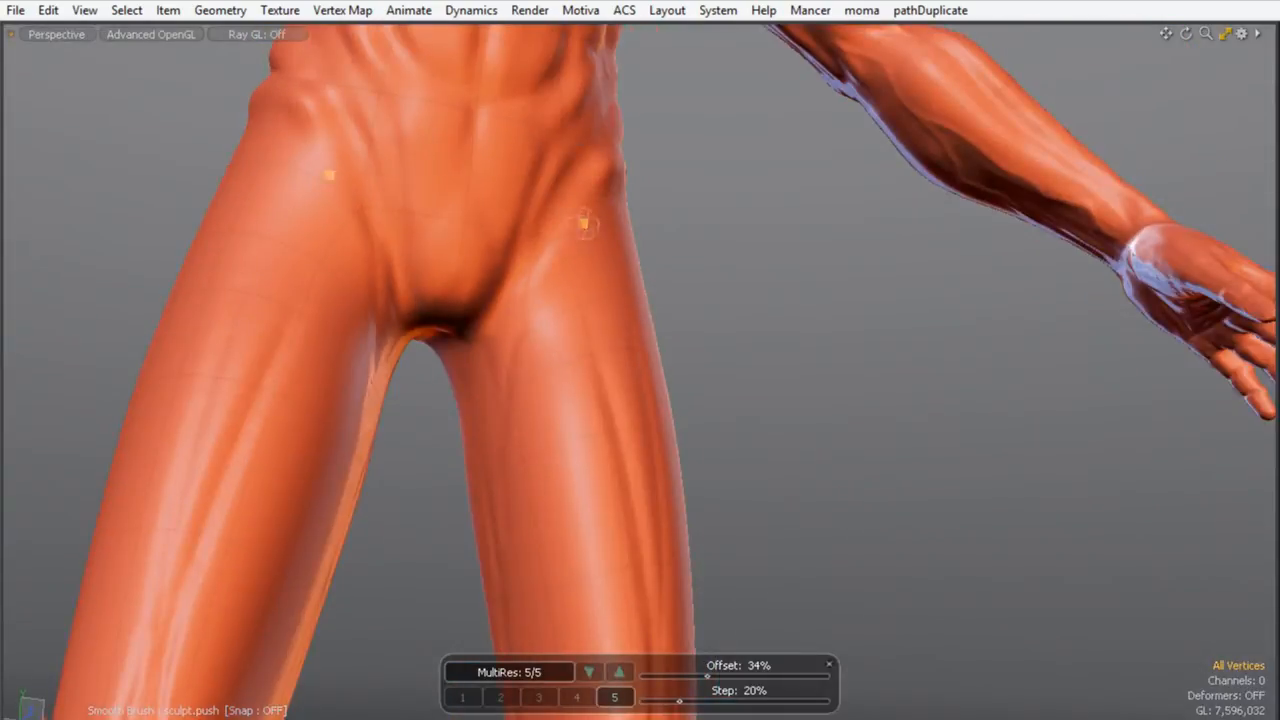
{"action": "mouse_move", "coordinate": [580, 249]}
{"action": "left_mouse_down", "text": "alt"}
{"action": "mouse_move", "coordinate": [437, 386]}
{"action": "mouse_move", "coordinate": [640, 309]}
{"action": "mouse_move", "coordinate": [704, 219]}
{"action": "mouse_move", "coordinate": [704, 126]}
{"action": "mouse_move", "coordinate": [628, 215]}
{"action": "left_mouse_up", "text": "alt"}
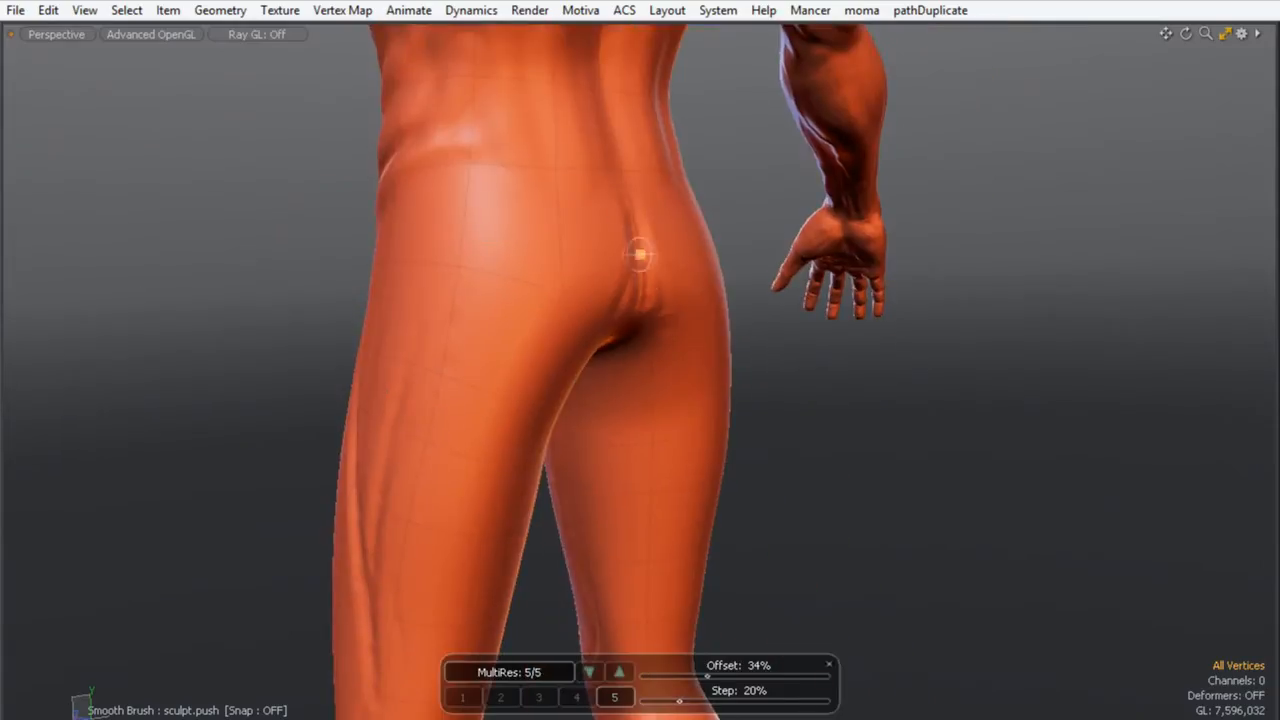
{"action": "left_click_drag", "start_coordinate": [483, 204], "coordinate": [537, 272], "text": "alt"}
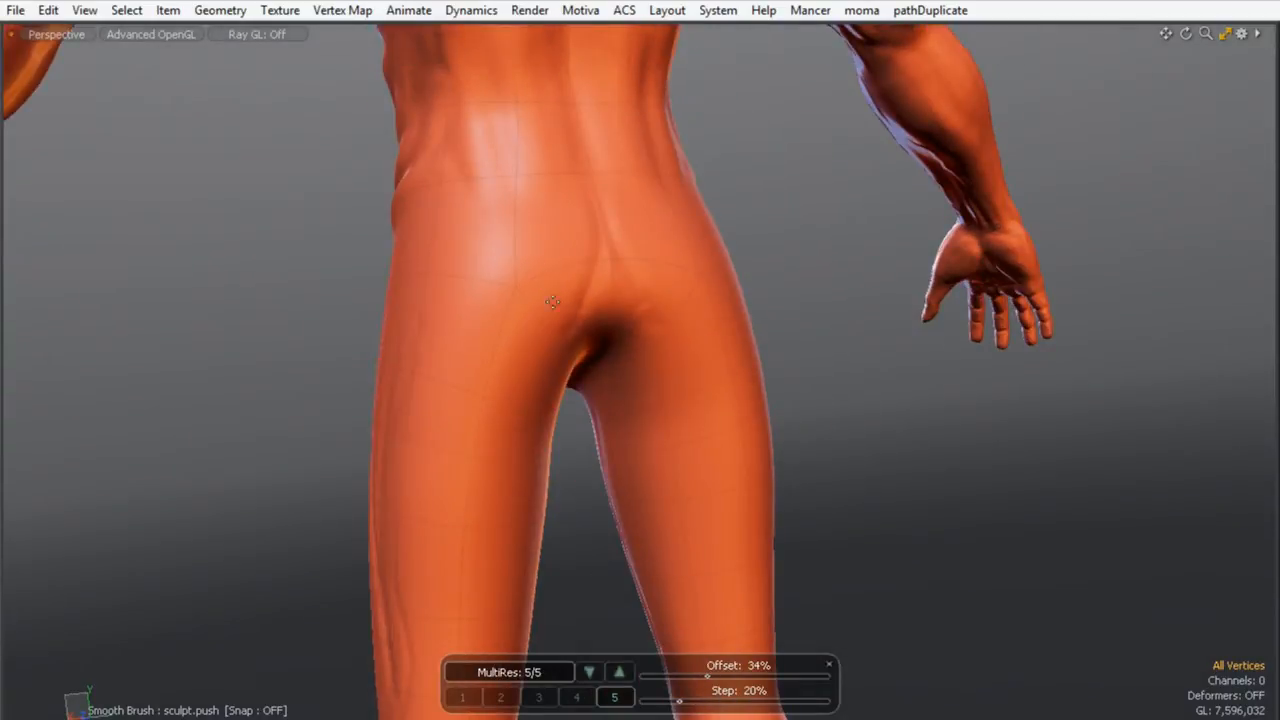
{"action": "left_click_drag", "start_coordinate": [534, 219], "coordinate": [588, 254], "text": "alt"}
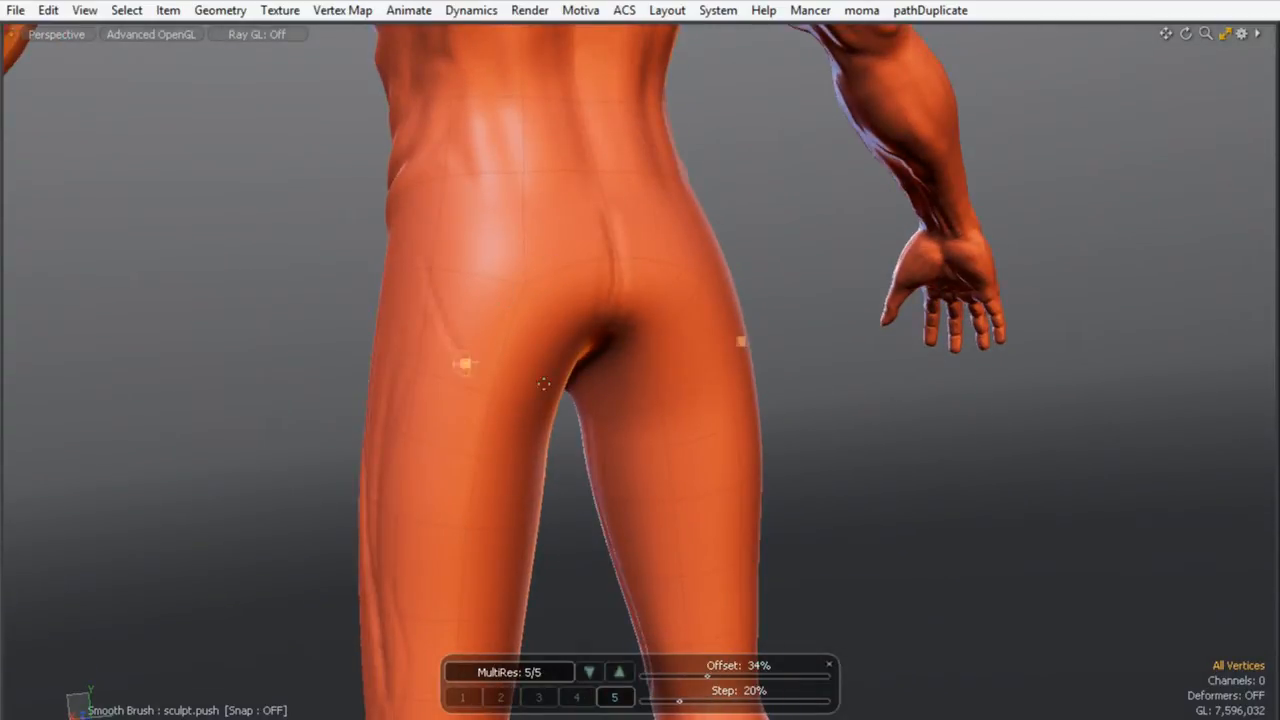
- Carve the long hamstring grooves down the back of the thighs to the hollow behind the knee at 34% offset
{"action": "left_click_drag", "start_coordinate": [510, 377], "coordinate": [532, 453], "text": "alt"}
{"action": "left_click_drag", "start_coordinate": [412, 387], "coordinate": [559, 284], "text": "alt"}
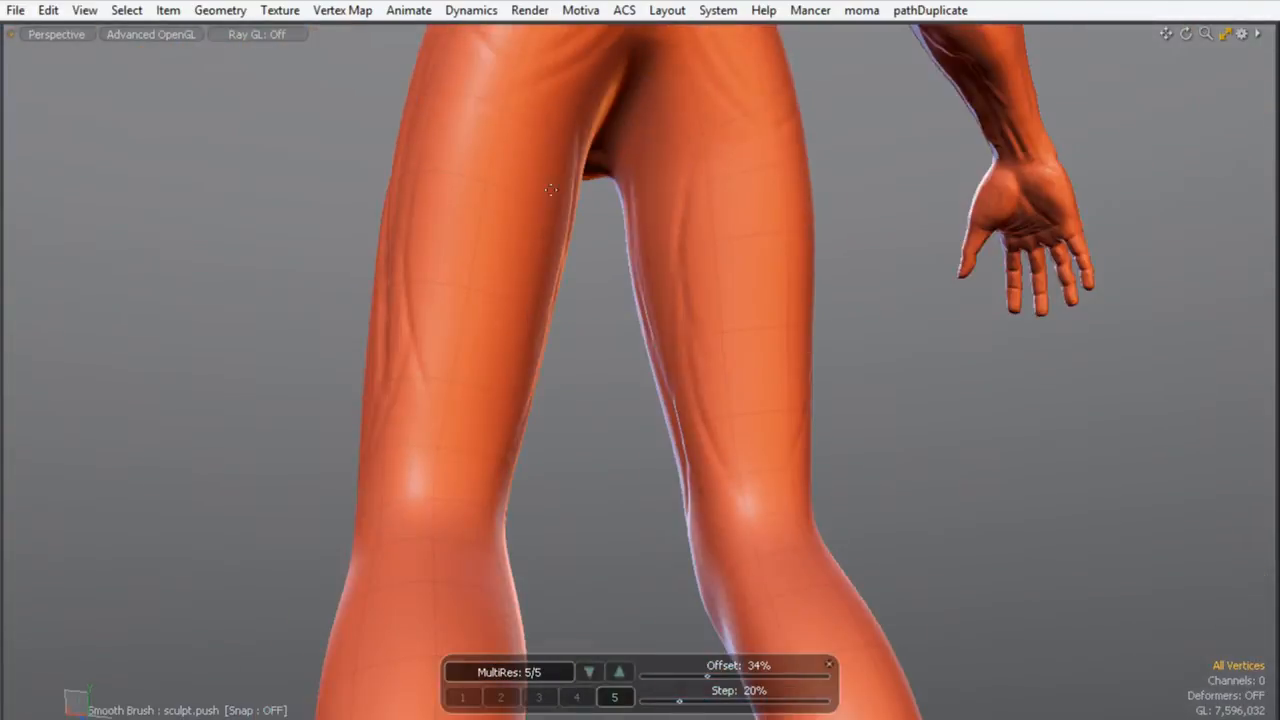
{"action": "left_click_drag", "start_coordinate": [415, 420], "coordinate": [550, 335], "text": "alt"}
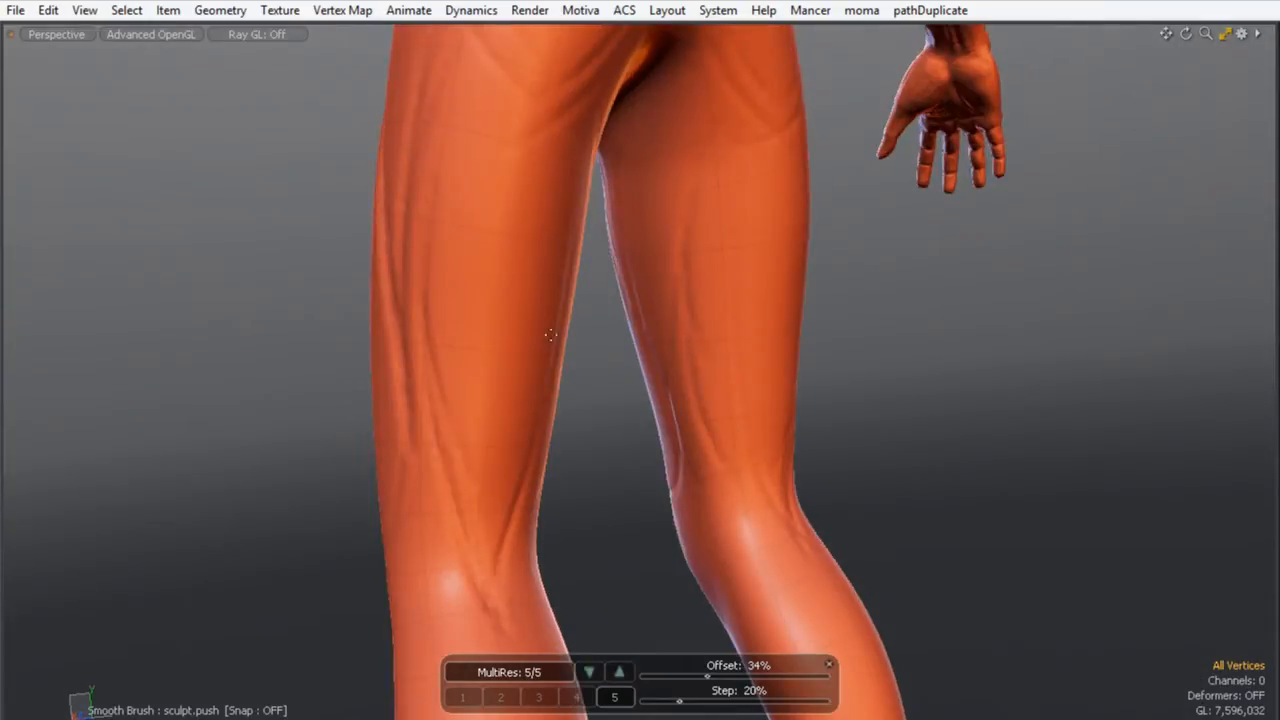
- Define the long muscle separations along the front and outer side of the thigh at 34% offset
{"action": "mouse_move", "coordinate": [360, 277]}
{"action": "left_mouse_down", "text": "alt"}
{"action": "mouse_move", "coordinate": [551, 191]}
{"action": "mouse_move", "coordinate": [843, 331]}
{"action": "mouse_move", "coordinate": [629, 169]}
{"action": "left_mouse_up", "text": "alt"}
{"action": "scroll", "coordinate": [551, 191], "scroll_direction": "down", "scroll_amount": 3}
{"action": "scroll", "coordinate": [629, 169], "scroll_direction": "up", "scroll_amount": 4}
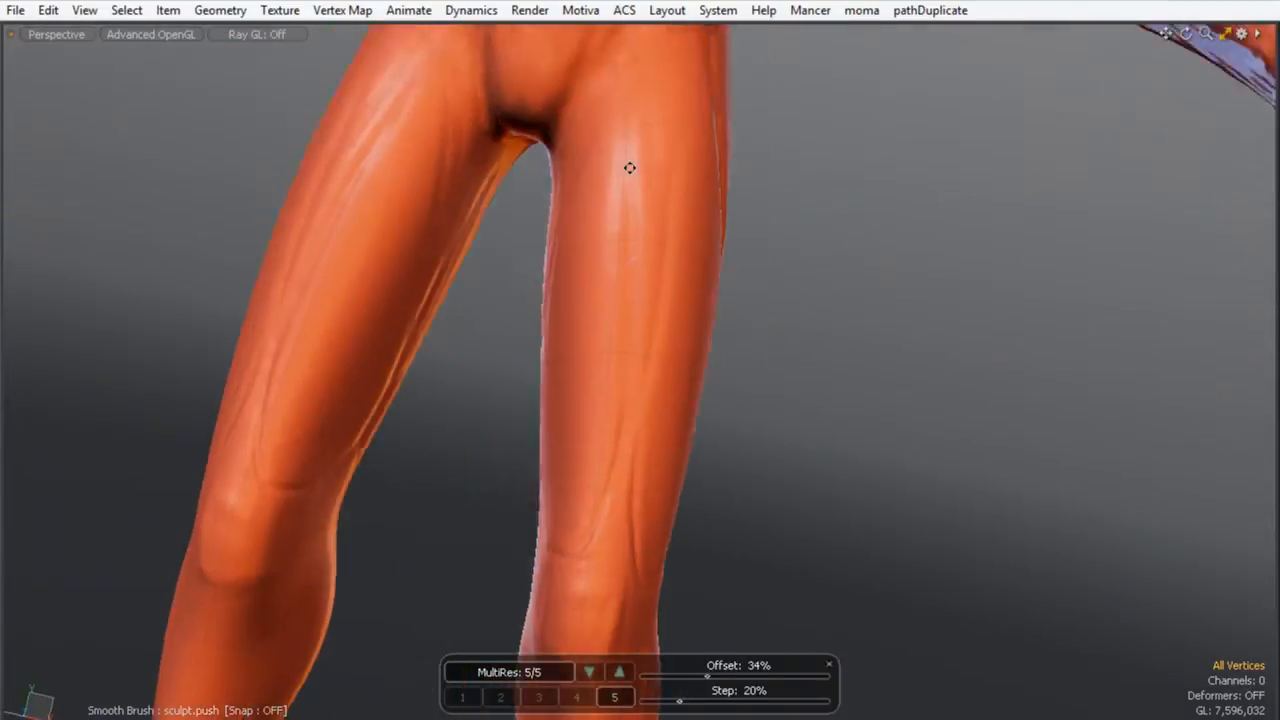
{"action": "left_click_drag", "start_coordinate": [639, 293], "coordinate": [566, 245], "text": "alt"}
{"action": "left_click_drag", "start_coordinate": [551, 489], "coordinate": [480, 380], "text": "alt"}
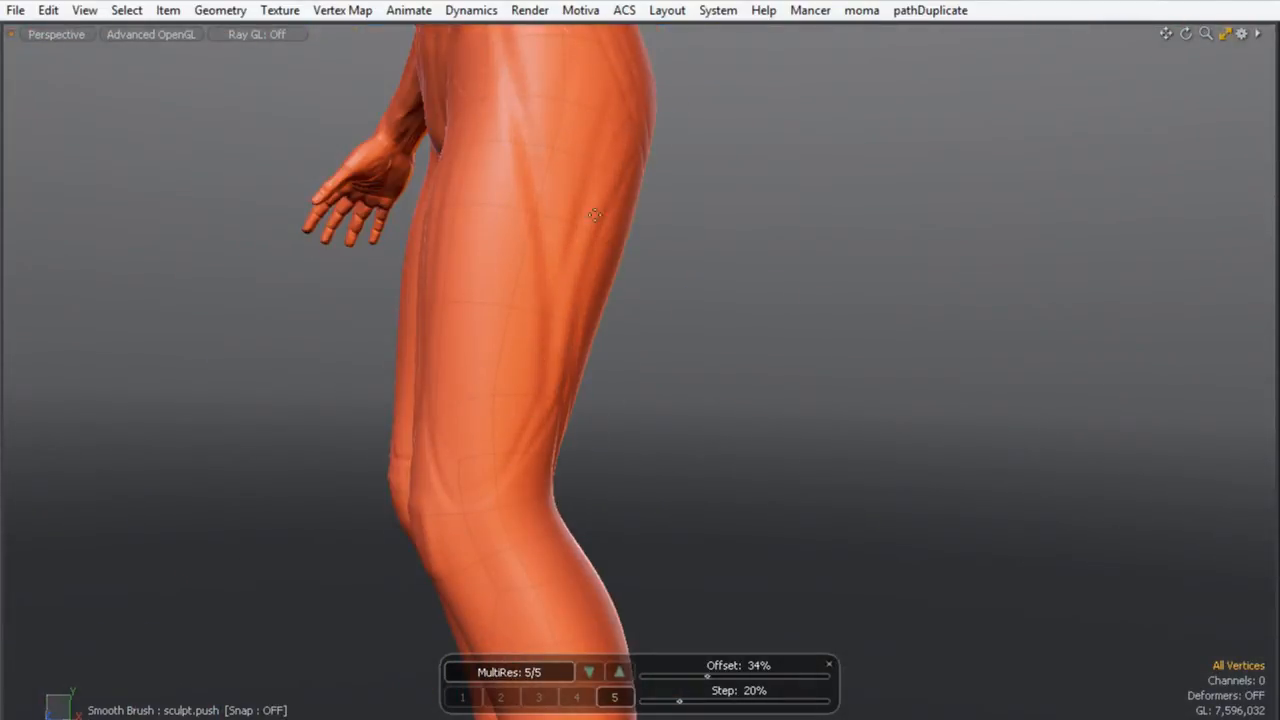
{"action": "left_click_drag", "start_coordinate": [530, 372], "coordinate": [408, 266], "text": "alt"}
- Shape the inner-thigh muscle that rounds off above the knee and smooth its surface at 34% offset
{"action": "mouse_move", "coordinate": [429, 409]}
{"action": "left_mouse_down", "text": "alt"}
{"action": "mouse_move", "coordinate": [800, 266]}
{"action": "mouse_move", "coordinate": [633, 218]}
{"action": "mouse_move", "coordinate": [689, 286]}
{"action": "mouse_move", "coordinate": [646, 374]}
{"action": "mouse_move", "coordinate": [730, 456]}
{"action": "left_mouse_up", "text": "alt"}
{"action": "mouse_move", "coordinate": [783, 274]}
{"action": "left_mouse_down", "text": "alt"}
{"action": "mouse_move", "coordinate": [663, 220]}
{"action": "mouse_move", "coordinate": [660, 84]}
{"action": "mouse_move", "coordinate": [686, 434]}
{"action": "mouse_move", "coordinate": [608, 294]}
{"action": "left_mouse_up", "text": "alt"}
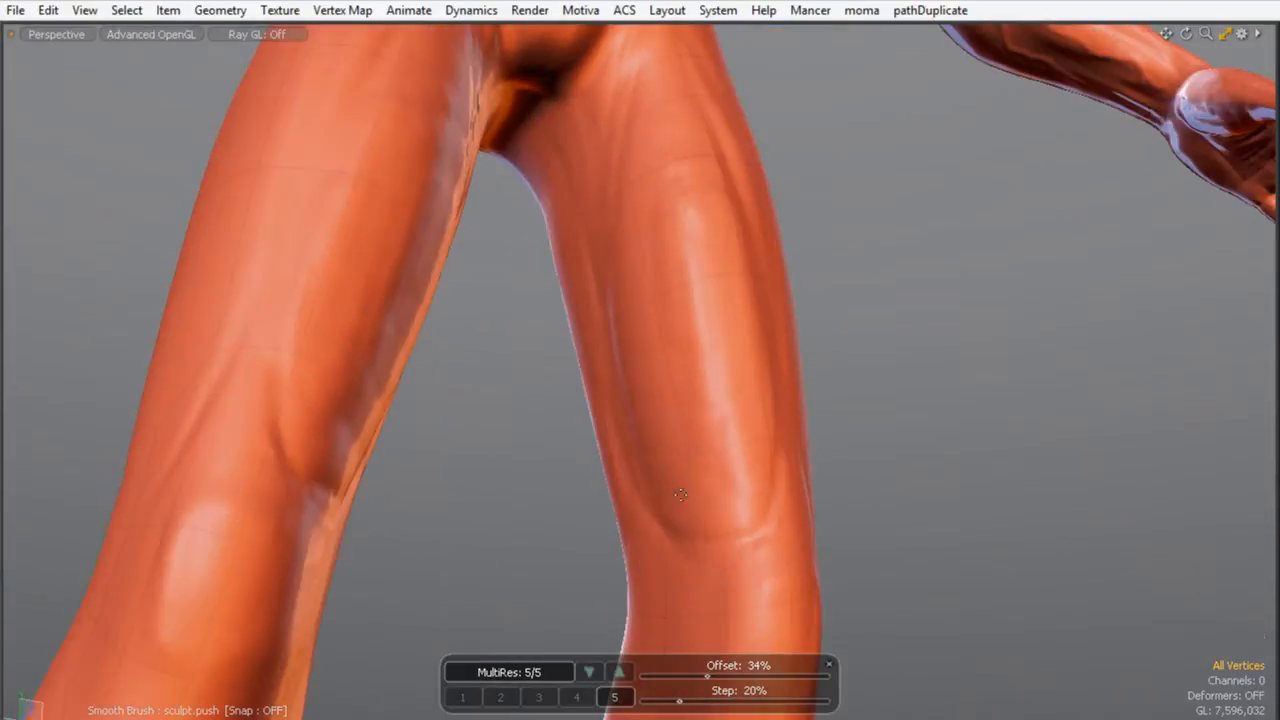
{"action": "mouse_move", "coordinate": [671, 210]}
{"action": "left_mouse_down", "text": "shift"}
{"action": "mouse_move", "coordinate": [646, 306]}
{"action": "mouse_move", "coordinate": [640, 260]}
{"action": "mouse_move", "coordinate": [677, 120]}
{"action": "mouse_move", "coordinate": [668, 475]}
{"action": "mouse_move", "coordinate": [646, 477]}
{"action": "mouse_move", "coordinate": [574, 349]}
{"action": "mouse_move", "coordinate": [651, 346]}
{"action": "mouse_move", "coordinate": [657, 383]}
{"action": "left_mouse_up", "text": "shift"}
{"action": "mouse_move", "coordinate": [609, 209]}
{"action": "left_mouse_down", "text": "alt"}
{"action": "mouse_move", "coordinate": [489, 194]}
{"action": "mouse_move", "coordinate": [573, 237]}
{"action": "left_mouse_up", "text": "alt"}
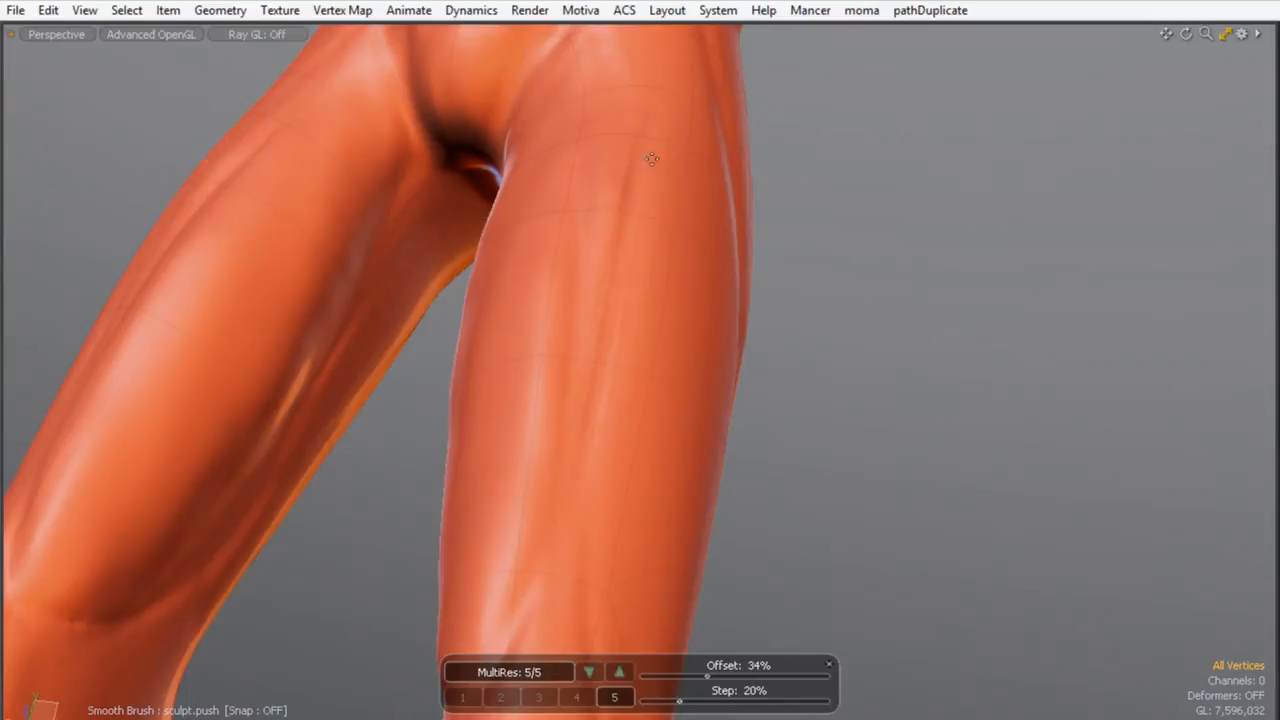
{"action": "mouse_move", "coordinate": [632, 151]}
{"action": "left_mouse_down", "text": "alt"}
{"action": "mouse_move", "coordinate": [603, 361]}
{"action": "mouse_move", "coordinate": [666, 355]}
{"action": "left_mouse_up", "text": "alt"}
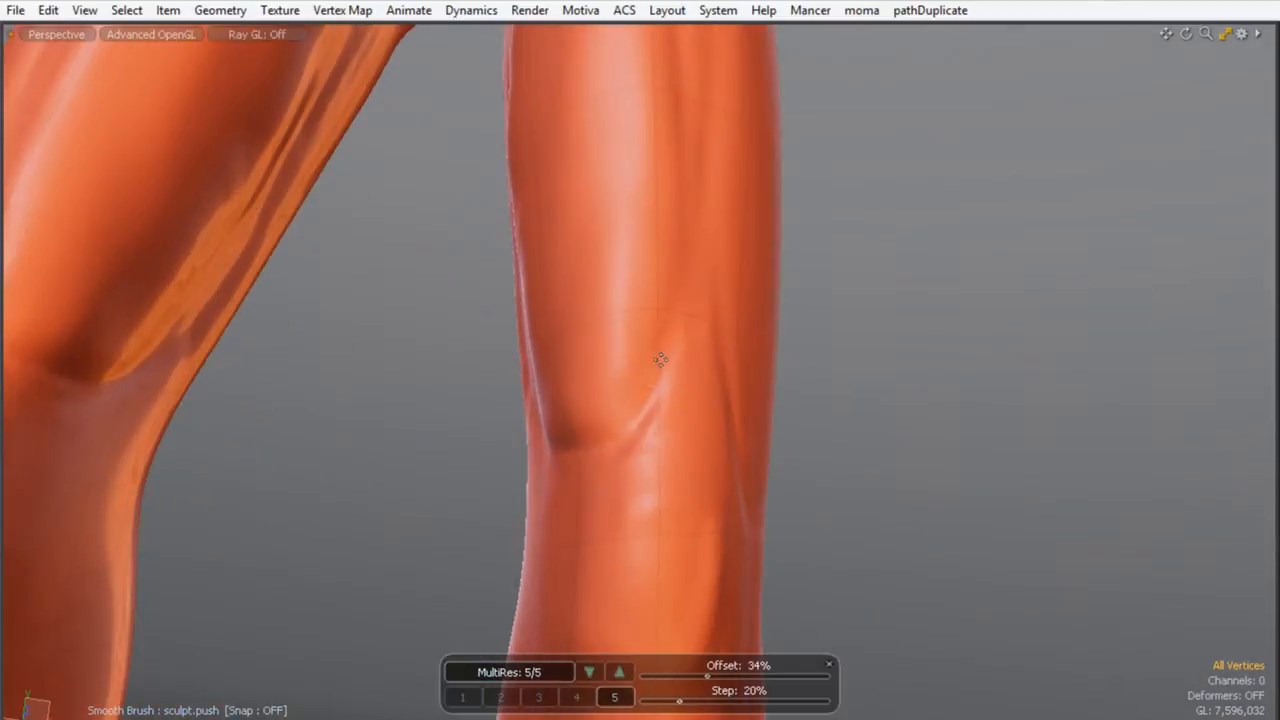
{"action": "mouse_move", "coordinate": [633, 409]}
{"action": "left_mouse_down"}
{"action": "mouse_move", "coordinate": [588, 455]}
{"action": "mouse_move", "coordinate": [697, 434]}
{"action": "mouse_move", "coordinate": [595, 389]}
{"action": "left_mouse_up"}
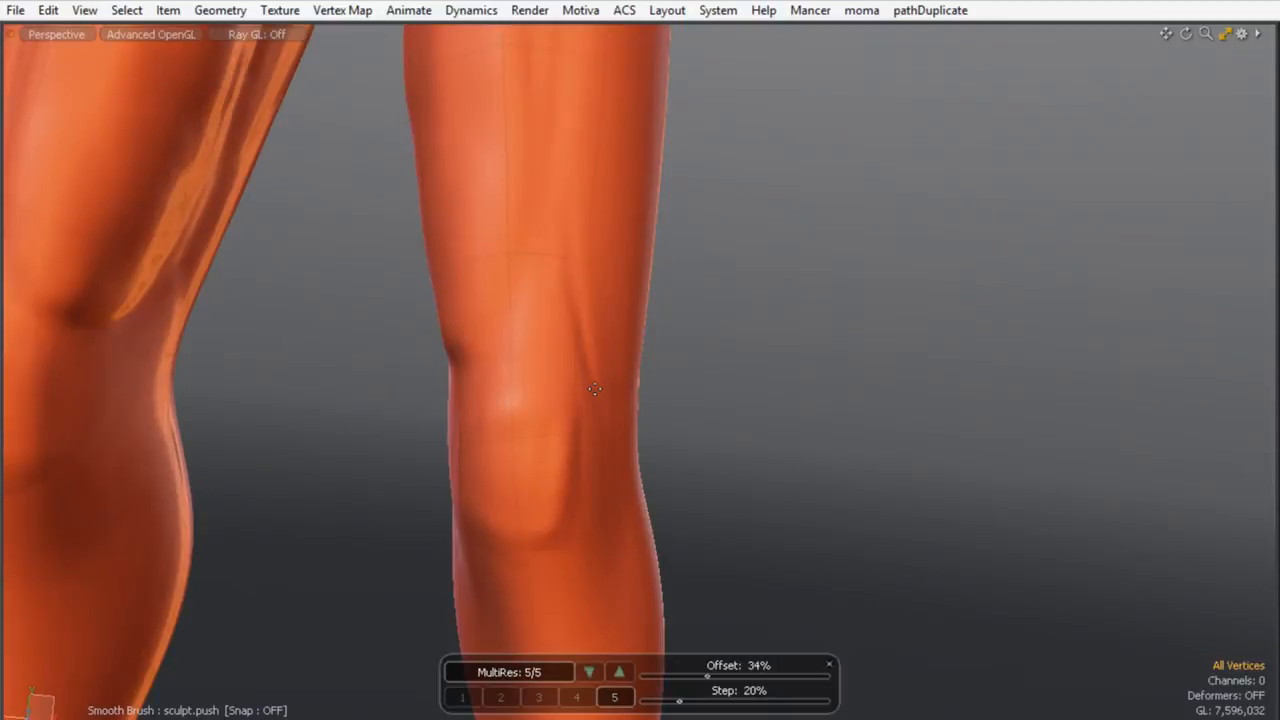
- Raise the Push offset to 55% and model the folds and hollows directly above and beside the kneecap
{"action": "left_click_drag", "start_coordinate": [481, 411], "coordinate": [552, 348], "text": "alt"}
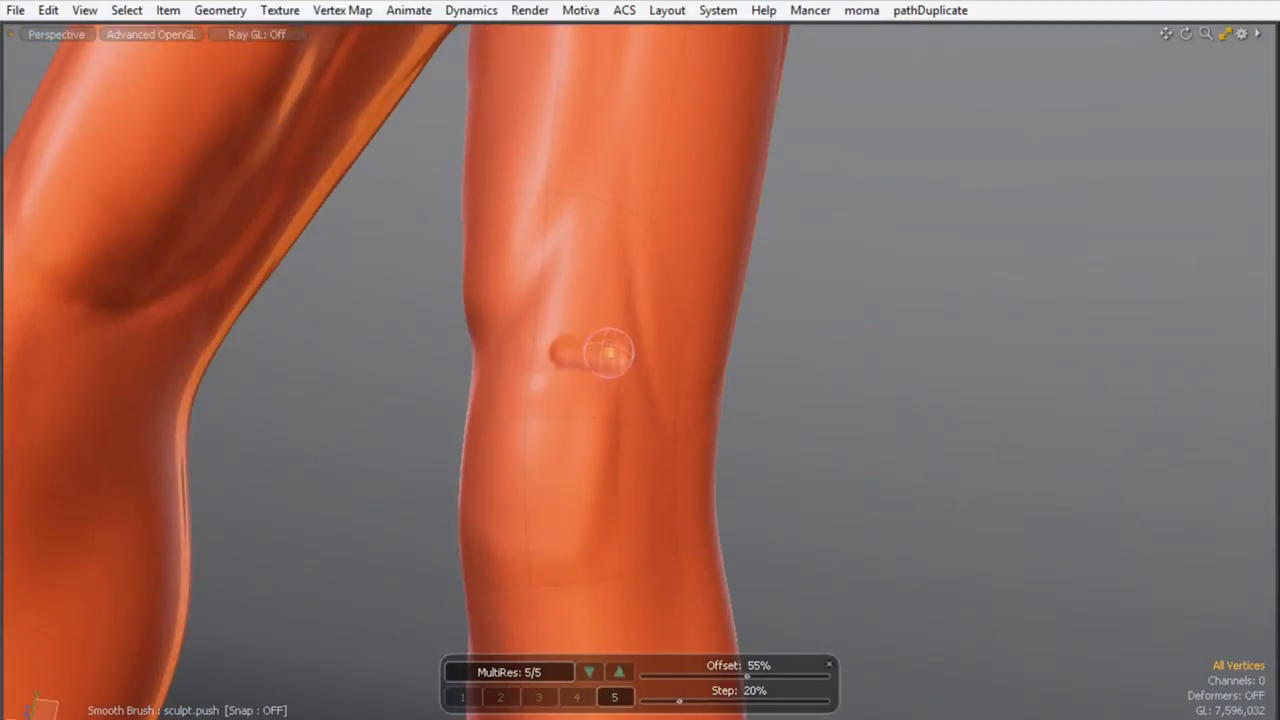
{"action": "mouse_move", "coordinate": [616, 373]}
{"action": "left_mouse_down", "text": "alt"}
{"action": "mouse_move", "coordinate": [594, 370]}
{"action": "mouse_move", "coordinate": [580, 456]}
{"action": "mouse_move", "coordinate": [536, 386]}
{"action": "mouse_move", "coordinate": [610, 404]}
{"action": "mouse_move", "coordinate": [597, 391]}
{"action": "left_mouse_up", "text": "alt"}
{"action": "mouse_move", "coordinate": [511, 402]}
{"action": "left_mouse_down", "text": "alt"}
{"action": "mouse_move", "coordinate": [563, 386]}
{"action": "mouse_move", "coordinate": [548, 426]}
{"action": "mouse_move", "coordinate": [577, 517]}
{"action": "mouse_move", "coordinate": [563, 534]}
{"action": "mouse_move", "coordinate": [643, 451]}
{"action": "mouse_move", "coordinate": [520, 512]}
{"action": "left_mouse_up", "text": "alt"}
{"action": "mouse_move", "coordinate": [600, 396]}
{"action": "left_mouse_down", "text": "alt"}
{"action": "mouse_move", "coordinate": [511, 431]}
{"action": "mouse_move", "coordinate": [494, 294]}
{"action": "mouse_move", "coordinate": [540, 399]}
{"action": "mouse_move", "coordinate": [577, 263]}
{"action": "mouse_move", "coordinate": [540, 289]}
{"action": "mouse_move", "coordinate": [591, 309]}
{"action": "mouse_move", "coordinate": [584, 98]}
{"action": "left_mouse_up", "text": "alt"}
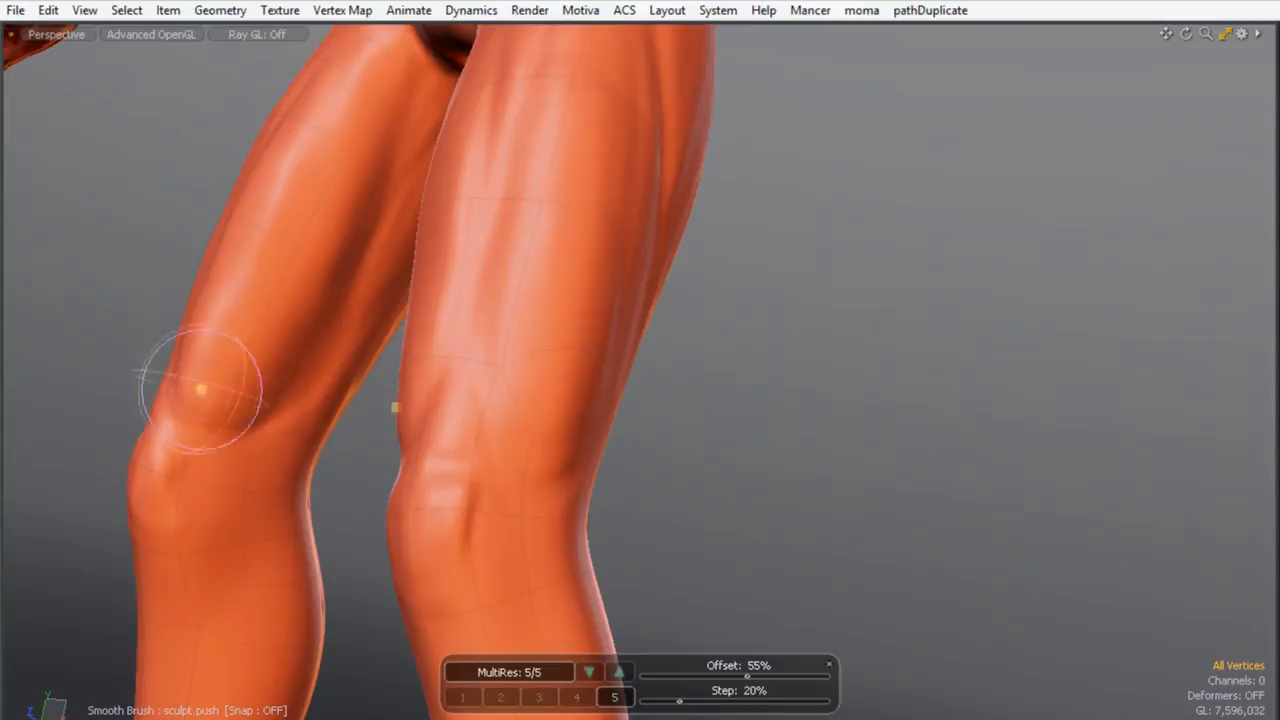
- Build up the volume of the front and outer thigh muscles with a larger Push brush at 55% offset
{"action": "mouse_move", "coordinate": [608, 402]}
{"action": "left_mouse_down", "text": "alt"}
{"action": "mouse_move", "coordinate": [559, 431]}
{"action": "mouse_move", "coordinate": [556, 200]}
{"action": "mouse_move", "coordinate": [589, 197]}
{"action": "mouse_move", "coordinate": [567, 336]}
{"action": "mouse_move", "coordinate": [514, 266]}
{"action": "left_mouse_up", "text": "alt"}
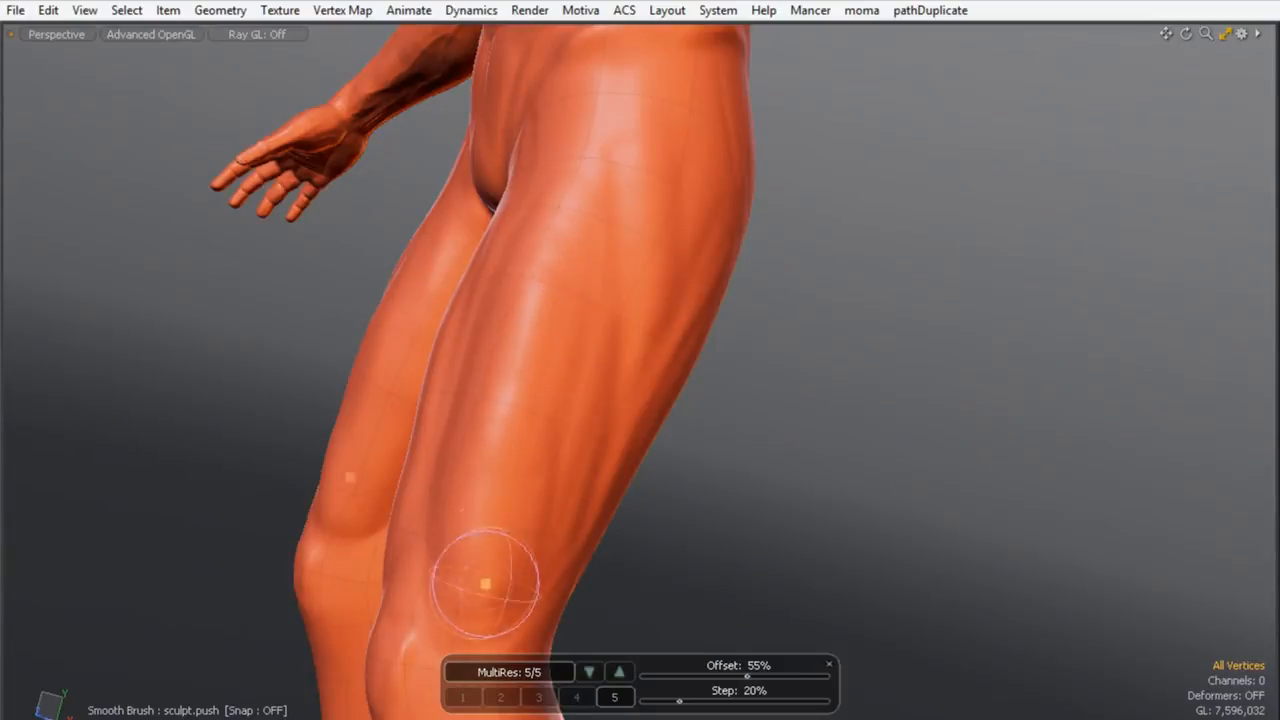
{"action": "mouse_move", "coordinate": [480, 540]}
{"action": "left_mouse_down", "text": "alt"}
{"action": "mouse_move", "coordinate": [702, 309]}
{"action": "mouse_move", "coordinate": [523, 366]}
{"action": "mouse_move", "coordinate": [646, 237]}
{"action": "left_mouse_up", "text": "alt"}
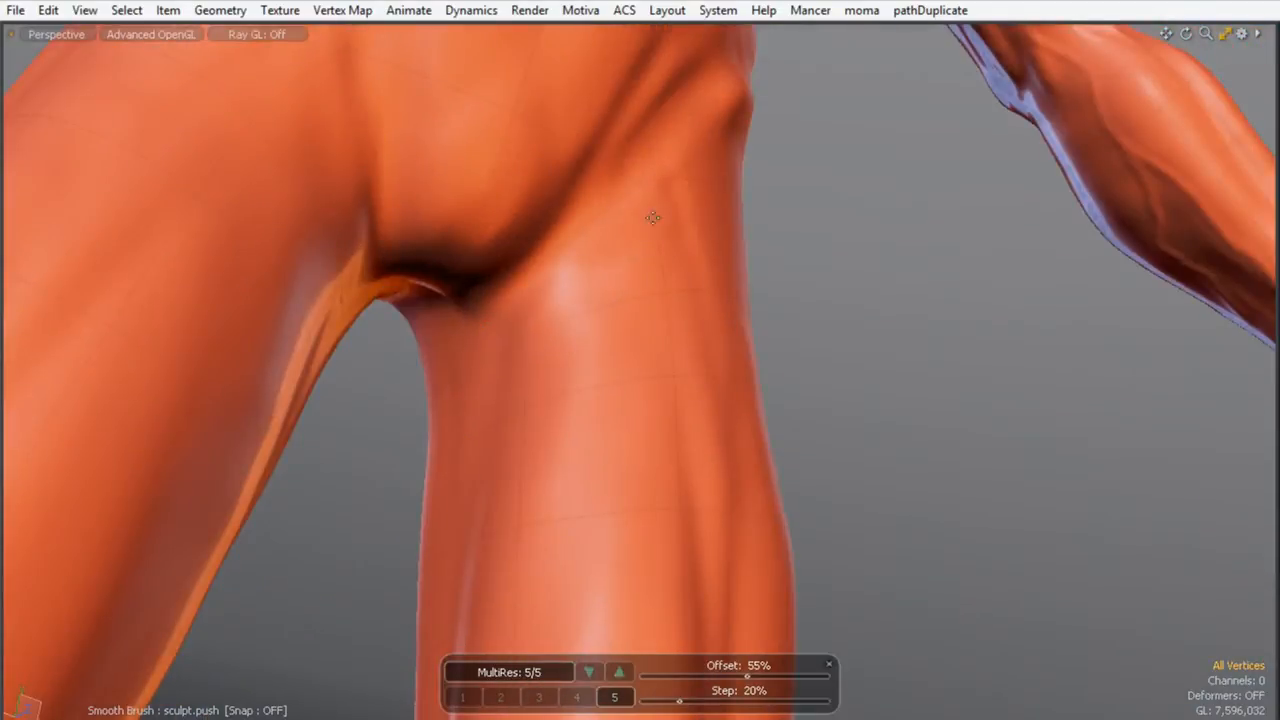
{"action": "mouse_move", "coordinate": [487, 375]}
{"action": "left_mouse_down", "text": "alt"}
{"action": "mouse_move", "coordinate": [566, 186]}
{"action": "mouse_move", "coordinate": [554, 317]}
{"action": "mouse_move", "coordinate": [572, 381]}
{"action": "left_mouse_up", "text": "alt"}
{"action": "mouse_move", "coordinate": [611, 267]}
{"action": "left_mouse_down", "text": "alt"}
{"action": "mouse_move", "coordinate": [494, 357]}
{"action": "mouse_move", "coordinate": [449, 177]}
{"action": "mouse_move", "coordinate": [351, 277]}
{"action": "mouse_move", "coordinate": [634, 391]}
{"action": "mouse_move", "coordinate": [613, 451]}
{"action": "left_mouse_up", "text": "alt"}
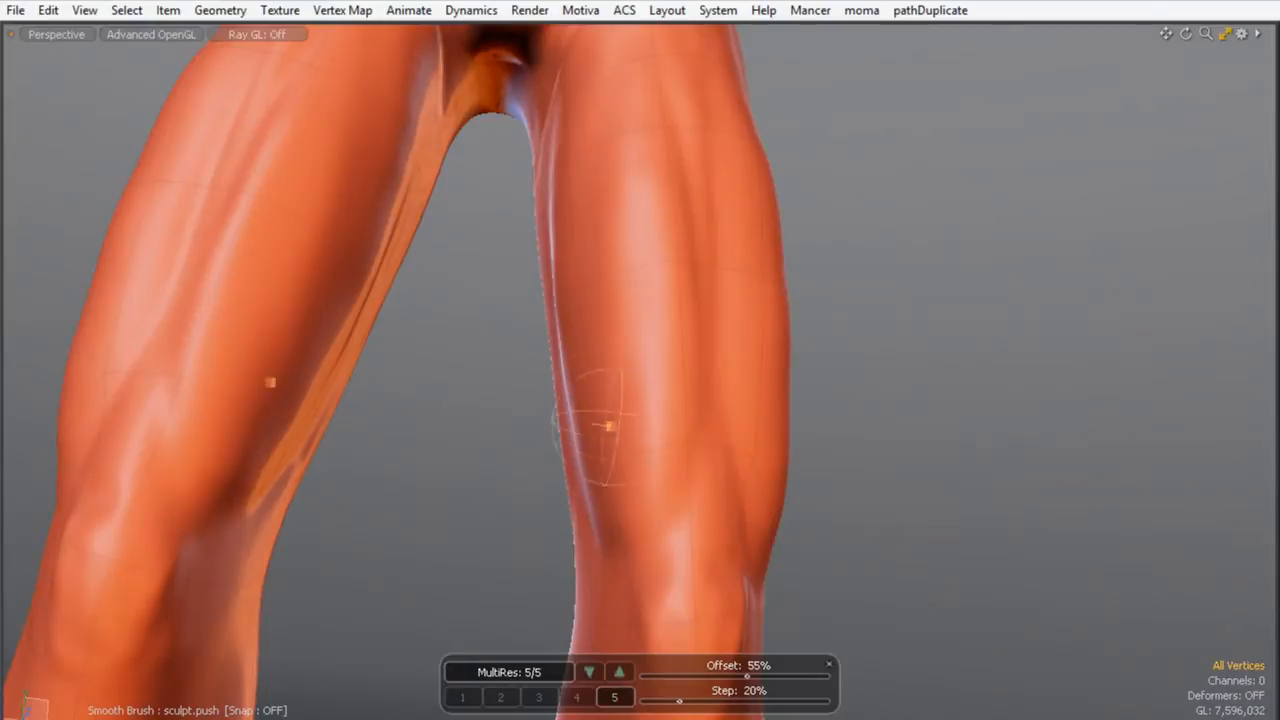
- Outline the kneecap's side and lower edge and form the tendon beside it at 55% offset
{"action": "mouse_move", "coordinate": [591, 243]}
{"action": "left_mouse_down", "text": "alt"}
{"action": "mouse_move", "coordinate": [744, 405]}
{"action": "mouse_move", "coordinate": [749, 351]}
{"action": "left_mouse_up", "text": "alt"}
{"action": "mouse_move", "coordinate": [760, 420]}
{"action": "left_mouse_down"}
{"action": "mouse_move", "coordinate": [763, 434]}
{"action": "mouse_move", "coordinate": [768, 405]}
{"action": "left_mouse_up"}
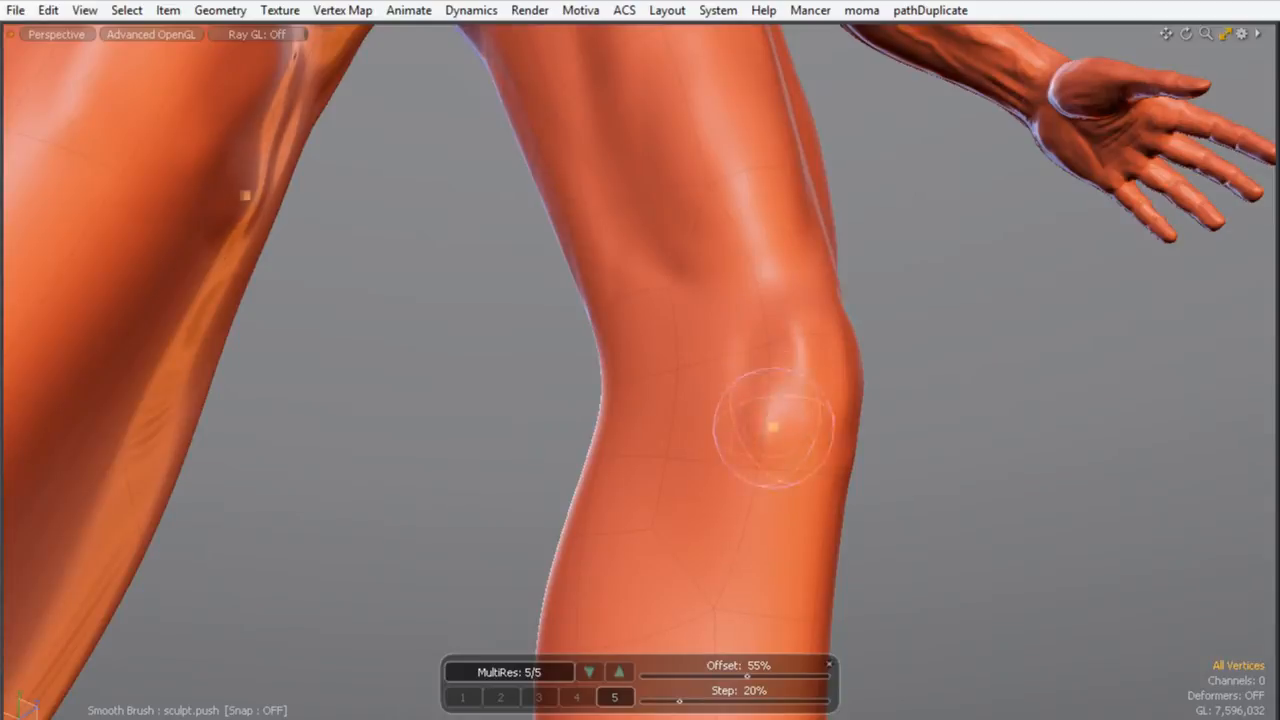
{"action": "left_click_drag", "start_coordinate": [763, 277], "coordinate": [568, 375], "text": "alt"}
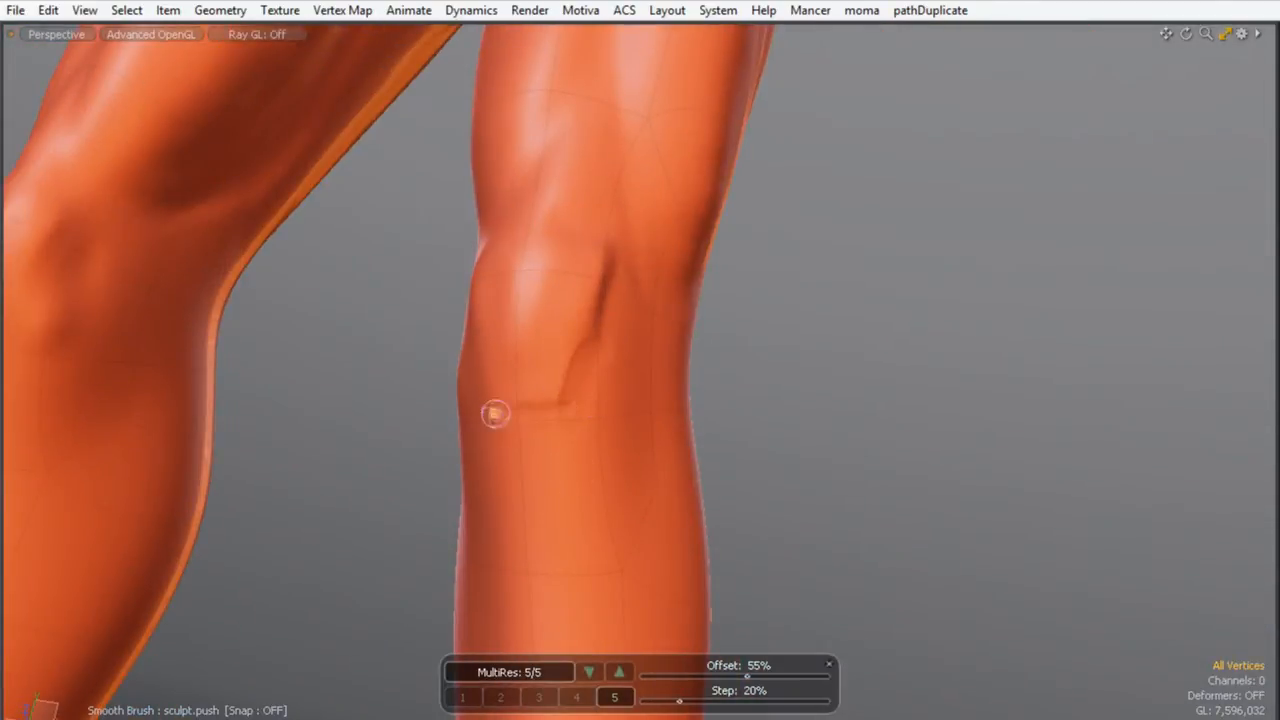
{"action": "left_click_drag", "start_coordinate": [597, 318], "coordinate": [625, 319], "text": "alt"}
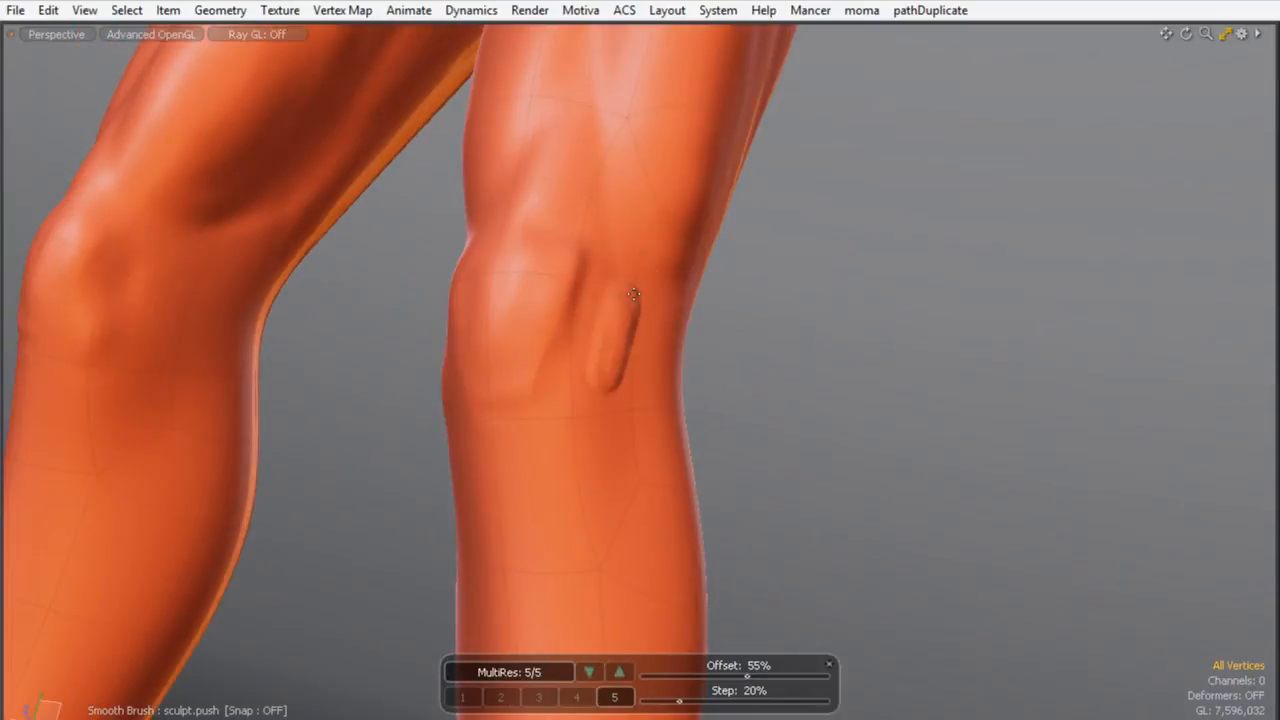
{"action": "mouse_move", "coordinate": [626, 183]}
{"action": "left_mouse_down", "text": "alt"}
{"action": "mouse_move", "coordinate": [626, 280]}
{"action": "mouse_move", "coordinate": [583, 300]}
{"action": "left_mouse_up", "text": "alt"}
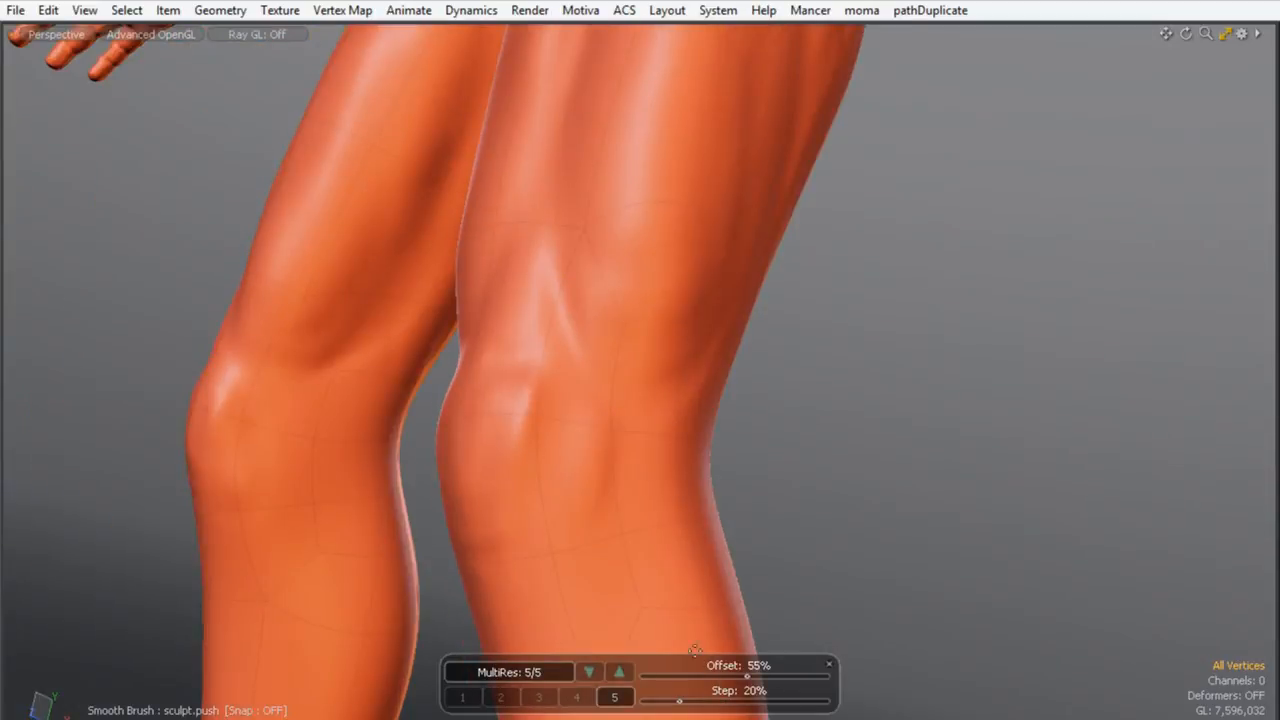
- Outline an elongated oval muscle shape on the back of each thigh with the Push brush at 27% offset
{"action": "left_click_drag", "start_coordinate": [619, 304], "coordinate": [717, 402], "text": "alt"}
{"action": "mouse_move", "coordinate": [610, 337]}
{"action": "left_mouse_down", "text": "alt"}
{"action": "mouse_move", "coordinate": [580, 229]}
{"action": "mouse_move", "coordinate": [517, 354]}
{"action": "left_mouse_up", "text": "alt"}
{"action": "mouse_move", "coordinate": [545, 296]}
{"action": "left_mouse_down"}
{"action": "mouse_move", "coordinate": [600, 266]}
{"action": "mouse_move", "coordinate": [543, 446]}
{"action": "mouse_move", "coordinate": [580, 263]}
{"action": "mouse_move", "coordinate": [638, 393]}
{"action": "mouse_move", "coordinate": [628, 340]}
{"action": "mouse_move", "coordinate": [664, 371]}
{"action": "left_mouse_up"}
{"action": "mouse_move", "coordinate": [598, 462]}
{"action": "left_mouse_down"}
{"action": "mouse_move", "coordinate": [597, 406]}
{"action": "mouse_move", "coordinate": [529, 434]}
{"action": "left_mouse_up"}
{"action": "left_click_drag", "start_coordinate": [643, 166], "coordinate": [570, 330], "text": "alt"}
{"action": "mouse_move", "coordinate": [570, 330]}
{"action": "left_mouse_down", "text": "ctrl+alt"}
{"action": "mouse_move", "coordinate": [500, 409]}
{"action": "mouse_move", "coordinate": [600, 320]}
{"action": "mouse_move", "coordinate": [651, 226]}
{"action": "mouse_move", "coordinate": [878, 303]}
{"action": "mouse_move", "coordinate": [603, 243]}
{"action": "mouse_move", "coordinate": [626, 270]}
{"action": "mouse_move", "coordinate": [640, 149]}
{"action": "left_mouse_up", "text": "ctrl+alt"}
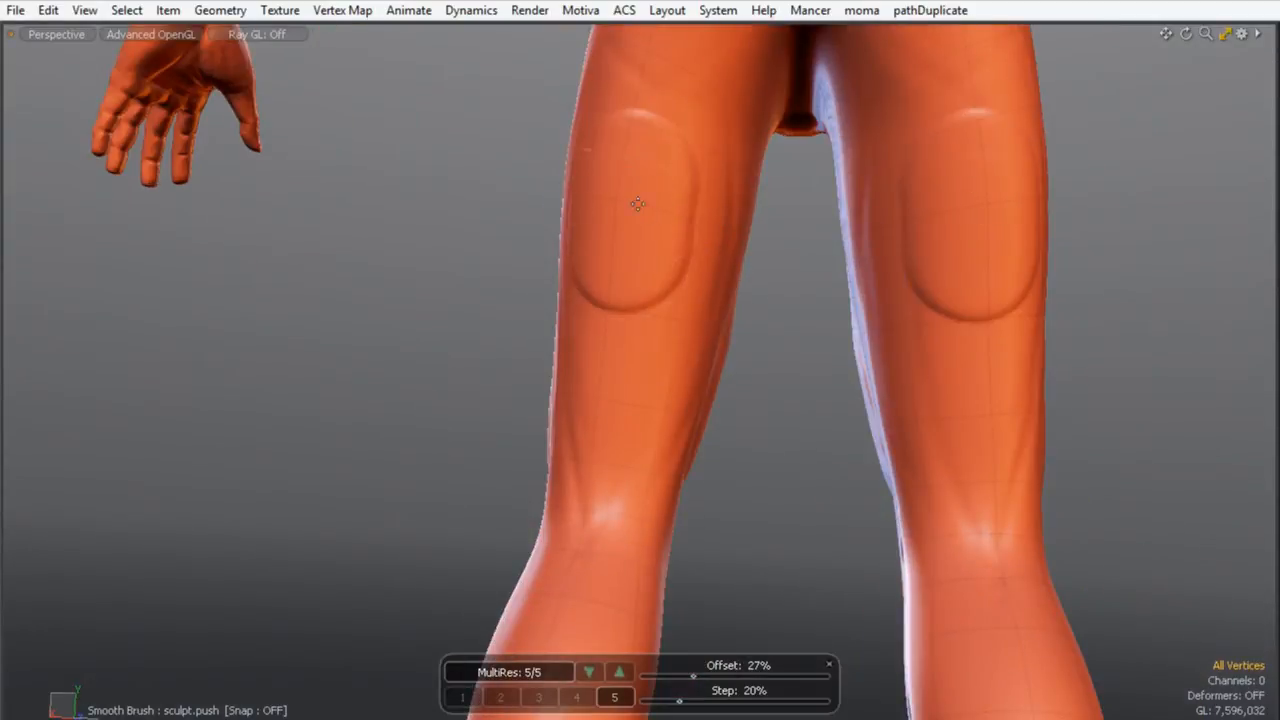
- Smooth the oval outlines into the back of the thighs and shade the hamstrings at 14% offset
{"action": "mouse_move", "coordinate": [631, 104]}
{"action": "left_mouse_down", "text": "shift"}
{"action": "mouse_move", "coordinate": [586, 266]}
{"action": "mouse_move", "coordinate": [606, 131]}
{"action": "mouse_move", "coordinate": [617, 283]}
{"action": "left_mouse_up", "text": "shift"}
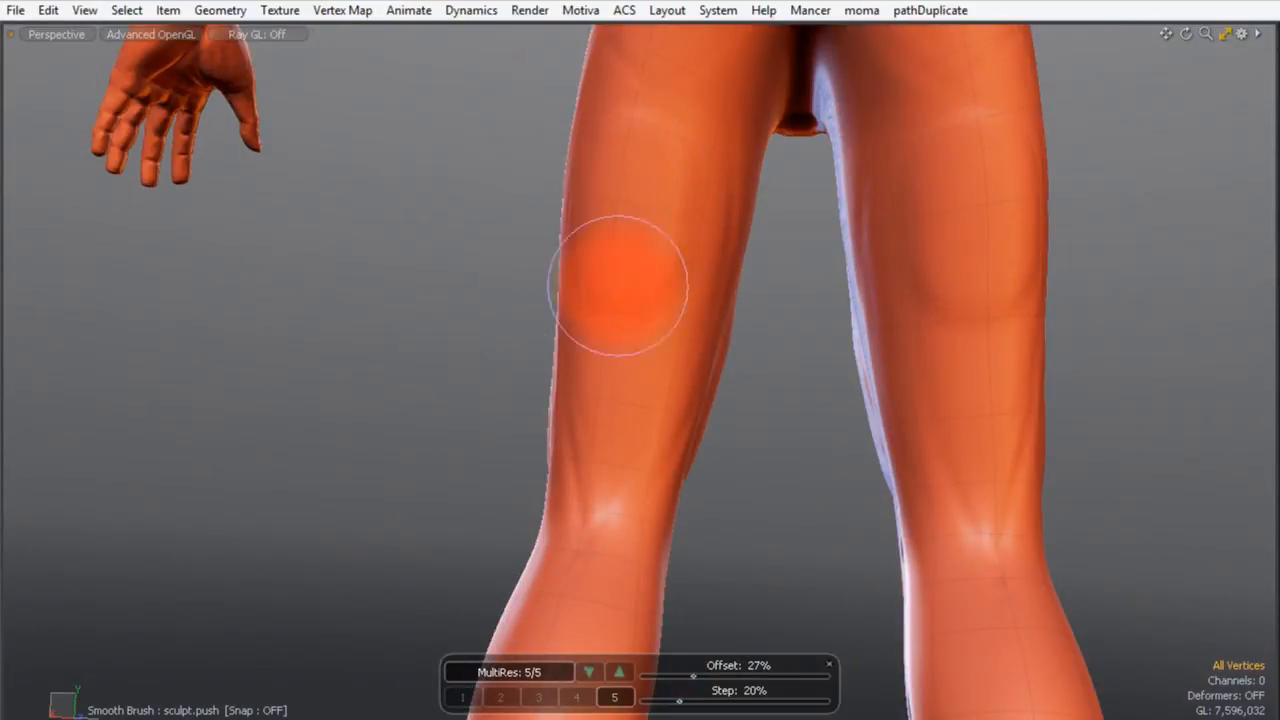
{"action": "left_click_drag", "start_coordinate": [645, 216], "coordinate": [634, 428]}
{"action": "mouse_move", "coordinate": [649, 249]}
{"action": "left_mouse_down", "text": "shift"}
{"action": "mouse_move", "coordinate": [612, 191]}
{"action": "mouse_move", "coordinate": [645, 146]}
{"action": "left_mouse_up", "text": "shift"}
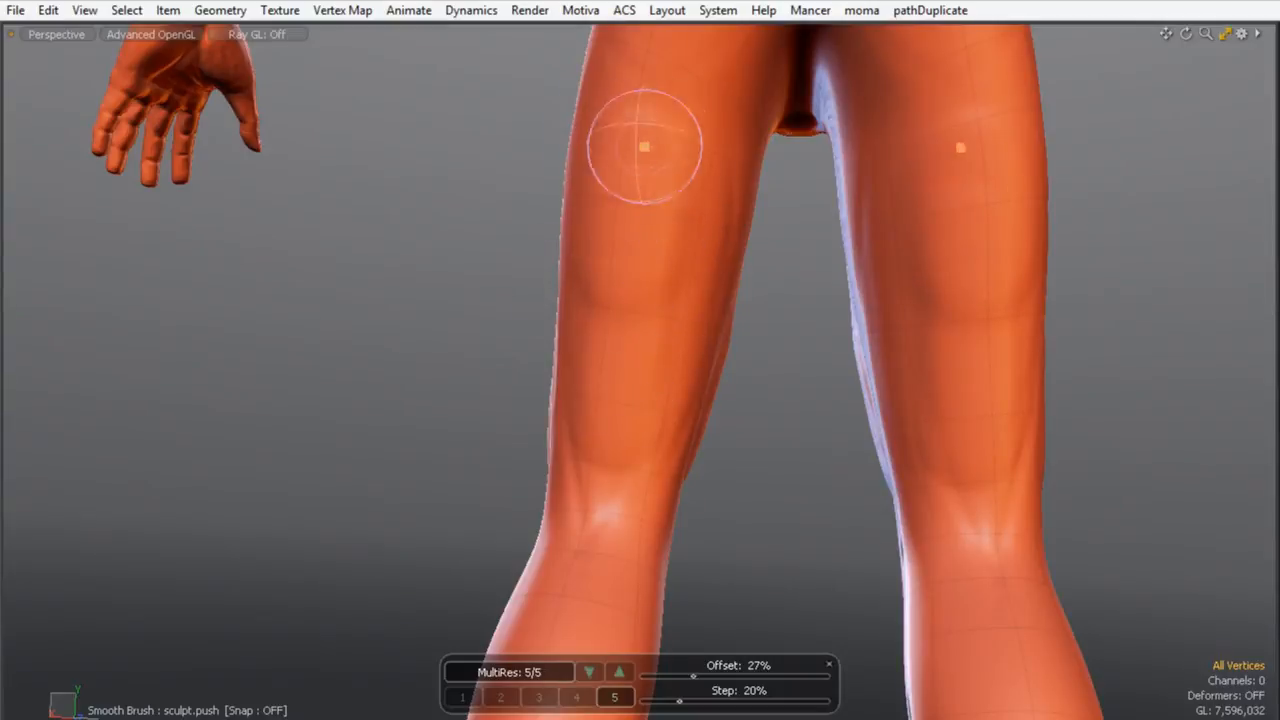
{"action": "mouse_move", "coordinate": [643, 264]}
{"action": "left_mouse_down", "text": "shift"}
{"action": "mouse_move", "coordinate": [660, 174]}
{"action": "mouse_move", "coordinate": [598, 276]}
{"action": "mouse_move", "coordinate": [612, 343]}
{"action": "mouse_move", "coordinate": [643, 386]}
{"action": "left_mouse_up", "text": "shift"}
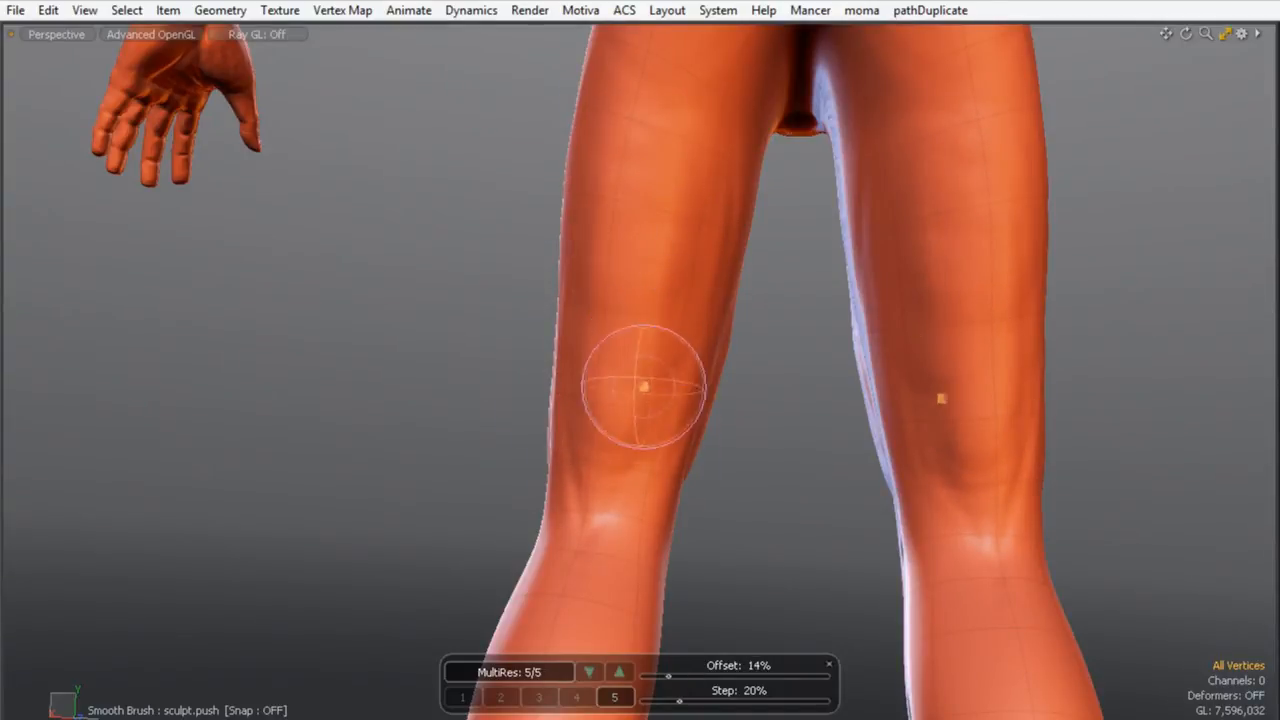
{"action": "key", "text": "KP_0"}
{"action": "left_click_drag", "start_coordinate": [1147, 384], "coordinate": [1099, 387]}
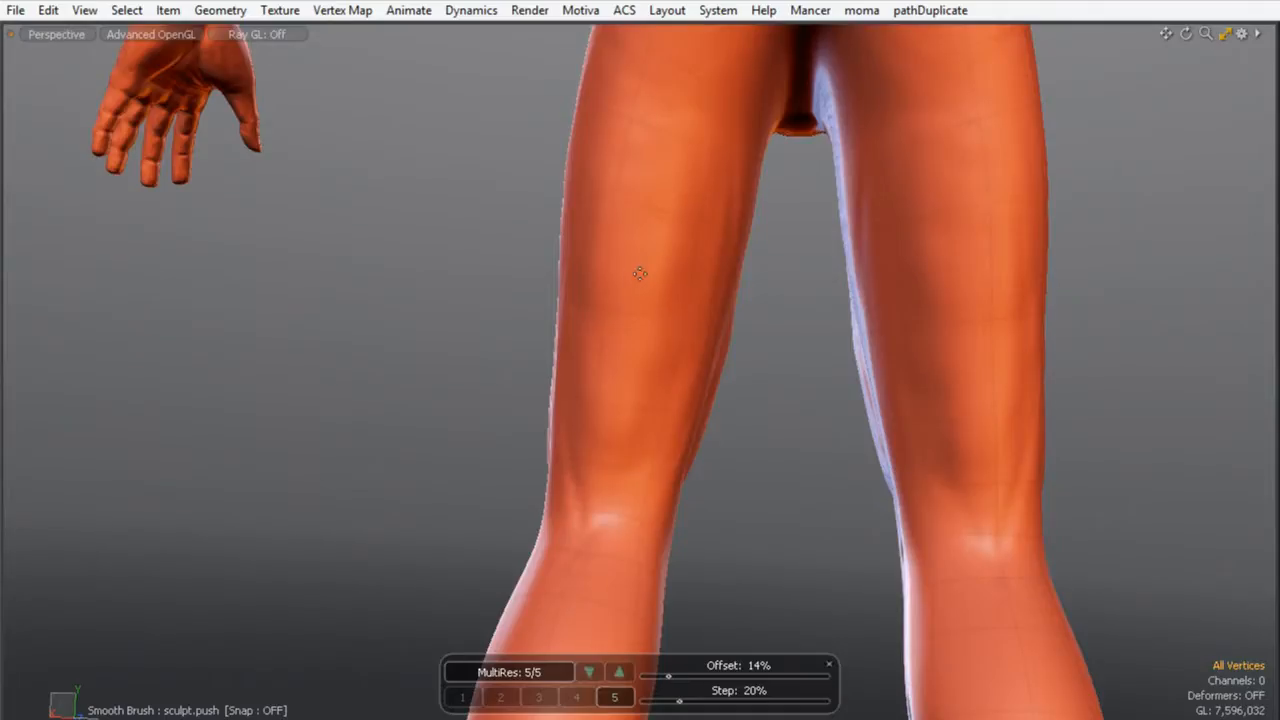
- Deepen the hollows of the lower hamstrings and carve the two tendons behind the knee at 14% offset
{"action": "key", "text": "ctrl+space"}
{"action": "mouse_move", "coordinate": [707, 194]}
{"action": "left_mouse_down", "text": "alt"}
{"action": "mouse_move", "coordinate": [702, 261]}
{"action": "mouse_move", "coordinate": [740, 262]}
{"action": "left_mouse_up", "text": "alt"}
{"action": "mouse_move", "coordinate": [614, 236]}
{"action": "left_mouse_down", "text": "shift"}
{"action": "mouse_move", "coordinate": [652, 184]}
{"action": "mouse_move", "coordinate": [632, 229]}
{"action": "mouse_move", "coordinate": [664, 196]}
{"action": "mouse_move", "coordinate": [703, 200]}
{"action": "mouse_move", "coordinate": [701, 152]}
{"action": "left_mouse_up", "text": "shift"}
{"action": "mouse_move", "coordinate": [940, 237]}
{"action": "left_mouse_down", "text": "shift"}
{"action": "mouse_move", "coordinate": [971, 248]}
{"action": "mouse_move", "coordinate": [694, 206]}
{"action": "mouse_move", "coordinate": [707, 352]}
{"action": "left_mouse_up", "text": "shift"}
{"action": "mouse_move", "coordinate": [628, 436]}
{"action": "left_mouse_down", "text": "shift"}
{"action": "mouse_move", "coordinate": [711, 334]}
{"action": "mouse_move", "coordinate": [708, 154]}
{"action": "mouse_move", "coordinate": [710, 393]}
{"action": "left_mouse_up", "text": "shift"}
{"action": "mouse_move", "coordinate": [710, 393]}
{"action": "left_mouse_down", "text": "alt"}
{"action": "mouse_move", "coordinate": [674, 266]}
{"action": "mouse_move", "coordinate": [612, 246]}
{"action": "left_mouse_up", "text": "alt"}
{"action": "mouse_move", "coordinate": [612, 246]}
{"action": "left_mouse_down", "text": "shift"}
{"action": "mouse_move", "coordinate": [658, 422]}
{"action": "mouse_move", "coordinate": [634, 371]}
{"action": "mouse_move", "coordinate": [572, 325]}
{"action": "mouse_move", "coordinate": [570, 427]}
{"action": "left_mouse_up", "text": "shift"}
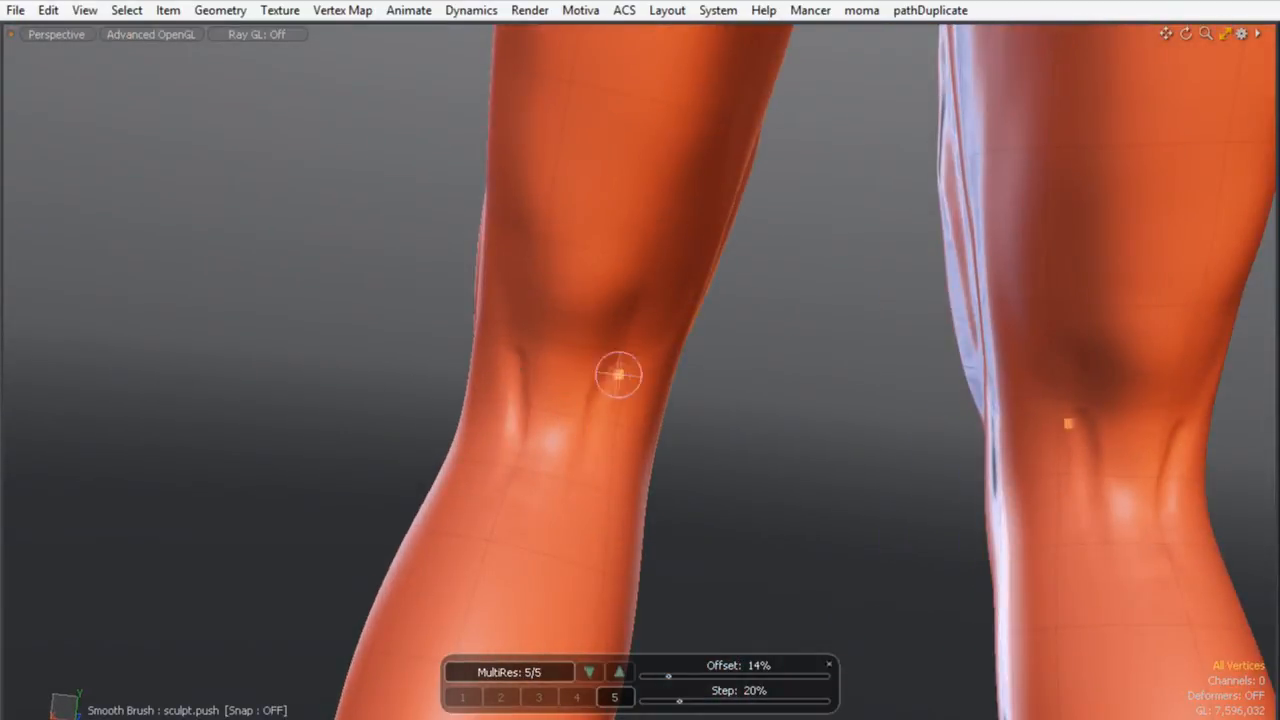
- Set symmetry to the X axis and activate the Push sculpting brush
{"action": "mouse_move", "coordinate": [580, 488]}
{"action": "left_mouse_down", "text": "ctrl+alt"}
{"action": "mouse_move", "coordinate": [557, 237]}
{"action": "mouse_move", "coordinate": [603, 360]}
{"action": "mouse_move", "coordinate": [646, 320]}
{"action": "mouse_move", "coordinate": [600, 466]}
{"action": "mouse_move", "coordinate": [494, 386]}
{"action": "mouse_move", "coordinate": [628, 282]}
{"action": "left_mouse_up", "text": "ctrl+alt"}
{"action": "left_click_drag", "start_coordinate": [607, 332], "coordinate": [586, 166], "text": "alt"}
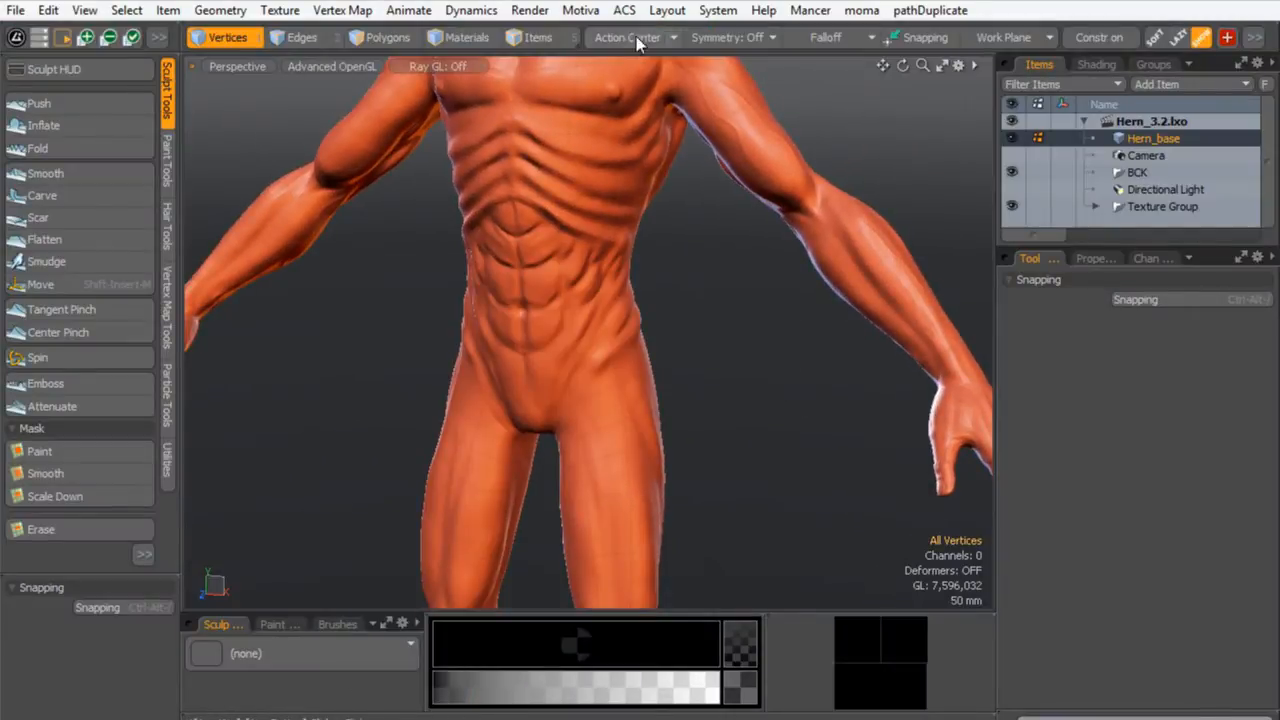
{"action": "left_click", "coordinate": [727, 37]}
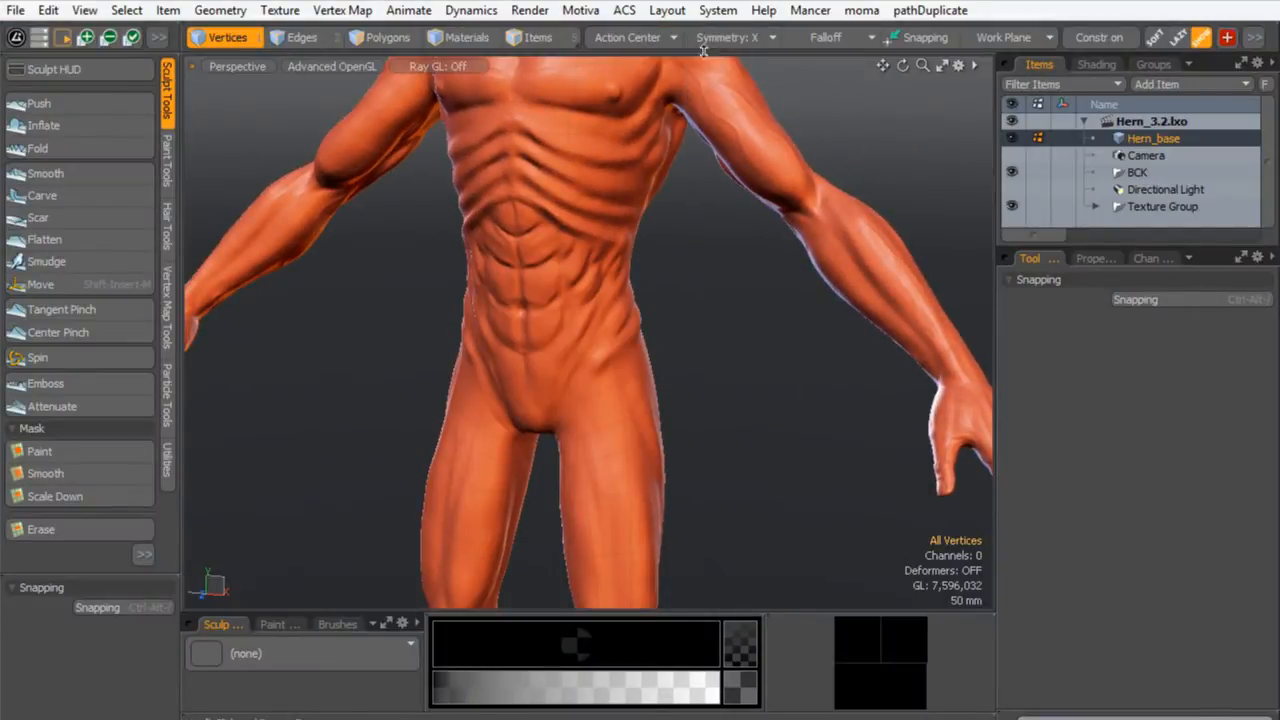
{"action": "left_click", "coordinate": [706, 60]}
{"action": "left_click", "coordinate": [39, 103]}
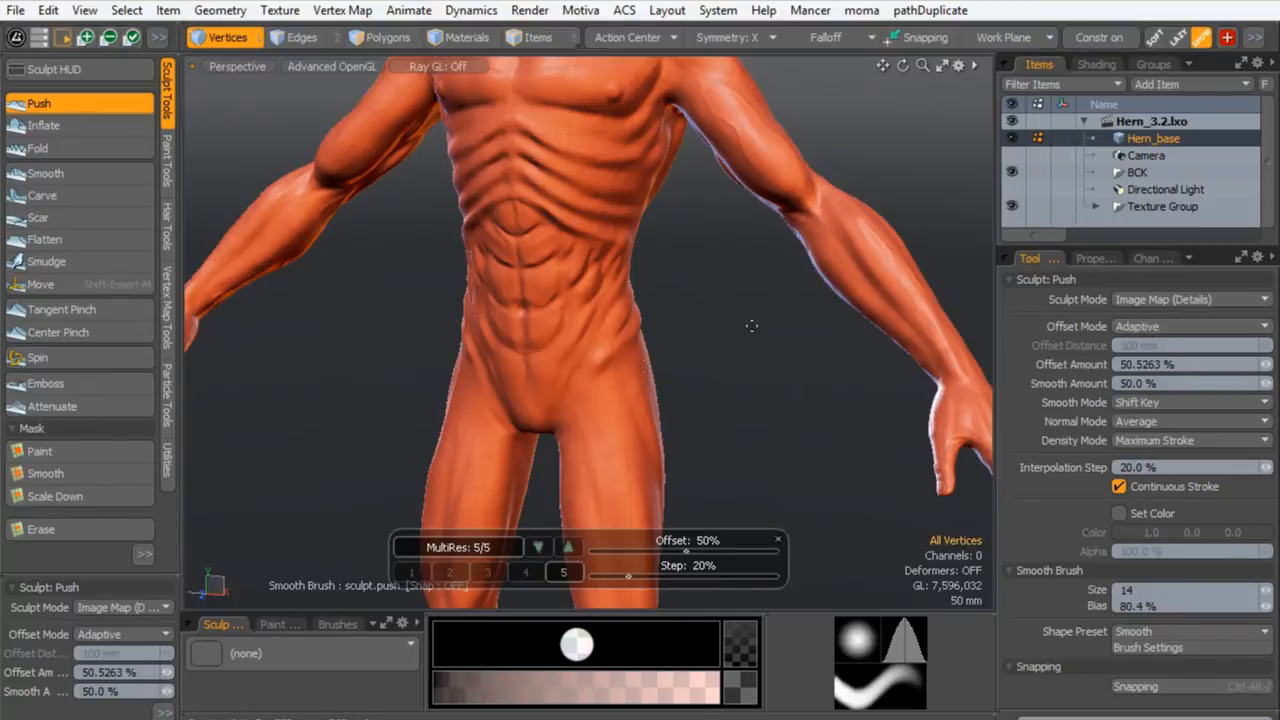
- Refine the thigh muscles above the knee with the Push brush at 50% offset and set the brush size to 32
{"action": "left_click_drag", "start_coordinate": [648, 246], "coordinate": [690, 400], "text": "alt+shift"}
{"action": "left_click_drag", "start_coordinate": [690, 400], "coordinate": [680, 350], "text": "ctrl+alt"}
{"action": "left_click_drag", "start_coordinate": [680, 350], "coordinate": [700, 370], "text": "alt"}
{"action": "left_click_drag", "start_coordinate": [700, 370], "coordinate": [530, 350], "text": "alt"}
{"action": "left_click_drag", "start_coordinate": [530, 350], "coordinate": [530, 300], "text": "ctrl+alt"}
{"action": "left_click_drag", "start_coordinate": [530, 300], "coordinate": [400, 300], "text": "ctrl+alt"}
{"action": "left_click_drag", "start_coordinate": [400, 300], "coordinate": [545, 320], "text": "alt+shift"}
{"action": "mouse_move", "coordinate": [545, 320]}
{"action": "left_mouse_down", "text": "alt"}
{"action": "mouse_move", "coordinate": [597, 360]}
{"action": "mouse_move", "coordinate": [560, 300]}
{"action": "left_mouse_up", "text": "alt"}
{"action": "left_click_drag", "start_coordinate": [560, 300], "coordinate": [600, 240], "text": "ctrl+alt"}
{"action": "mouse_move", "coordinate": [600, 240]}
{"action": "left_mouse_down", "text": "alt"}
{"action": "mouse_move", "coordinate": [521, 196]}
{"action": "mouse_move", "coordinate": [597, 289]}
{"action": "mouse_move", "coordinate": [628, 364]}
{"action": "left_mouse_up", "text": "alt"}
{"action": "right_click_drag", "start_coordinate": [628, 365], "coordinate": [647, 363]}
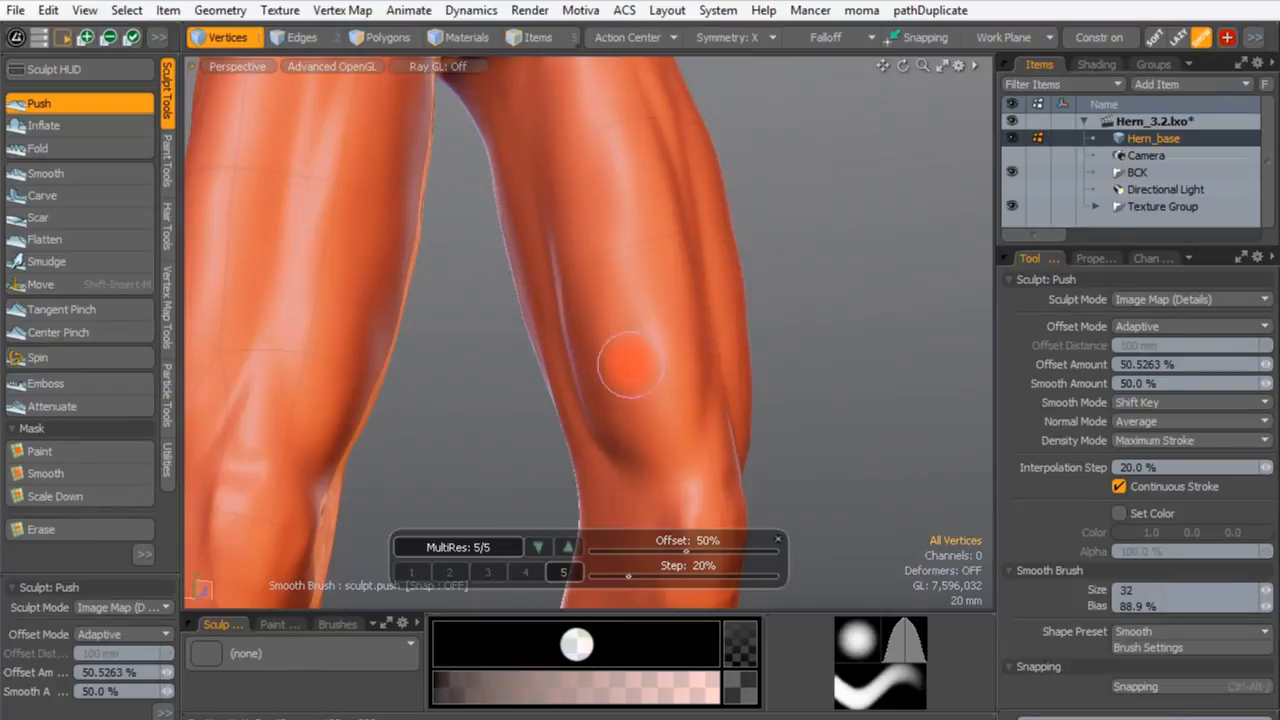
- Use the Inflate brush at 57% offset to deepen the crease under the inner-thigh muscle and a vertical groove along the thigh
{"action": "left_click", "coordinate": [80, 125]}
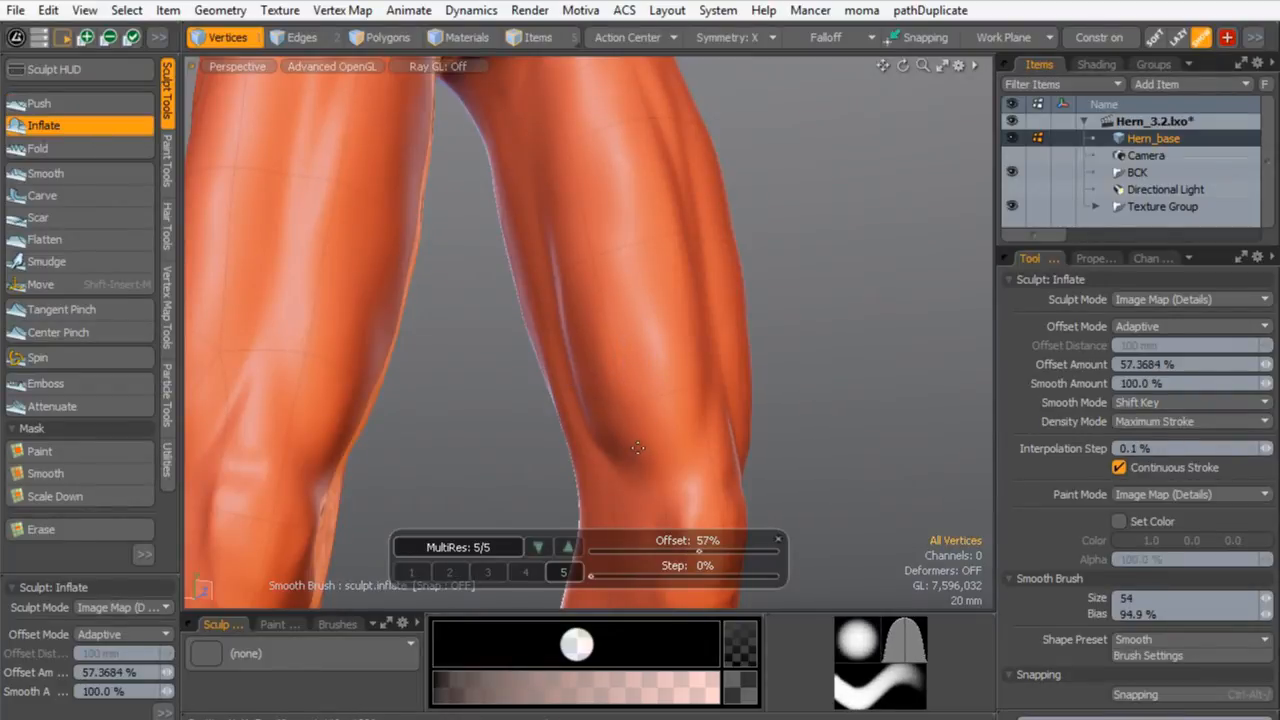
{"action": "mouse_move", "coordinate": [638, 448]}
{"action": "left_mouse_down"}
{"action": "mouse_move", "coordinate": [628, 423]}
{"action": "mouse_move", "coordinate": [677, 420]}
{"action": "mouse_move", "coordinate": [593, 406]}
{"action": "left_mouse_up"}
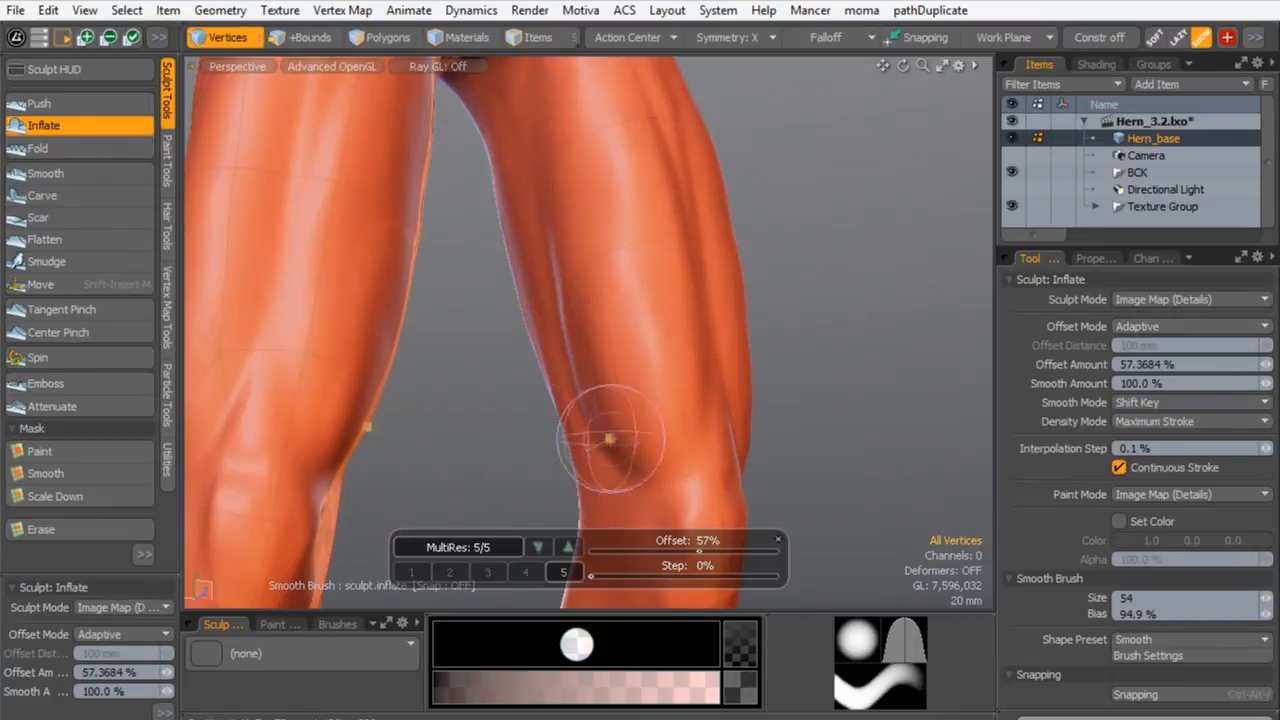
{"action": "left_click_drag", "start_coordinate": [608, 290], "coordinate": [515, 232], "text": "alt"}
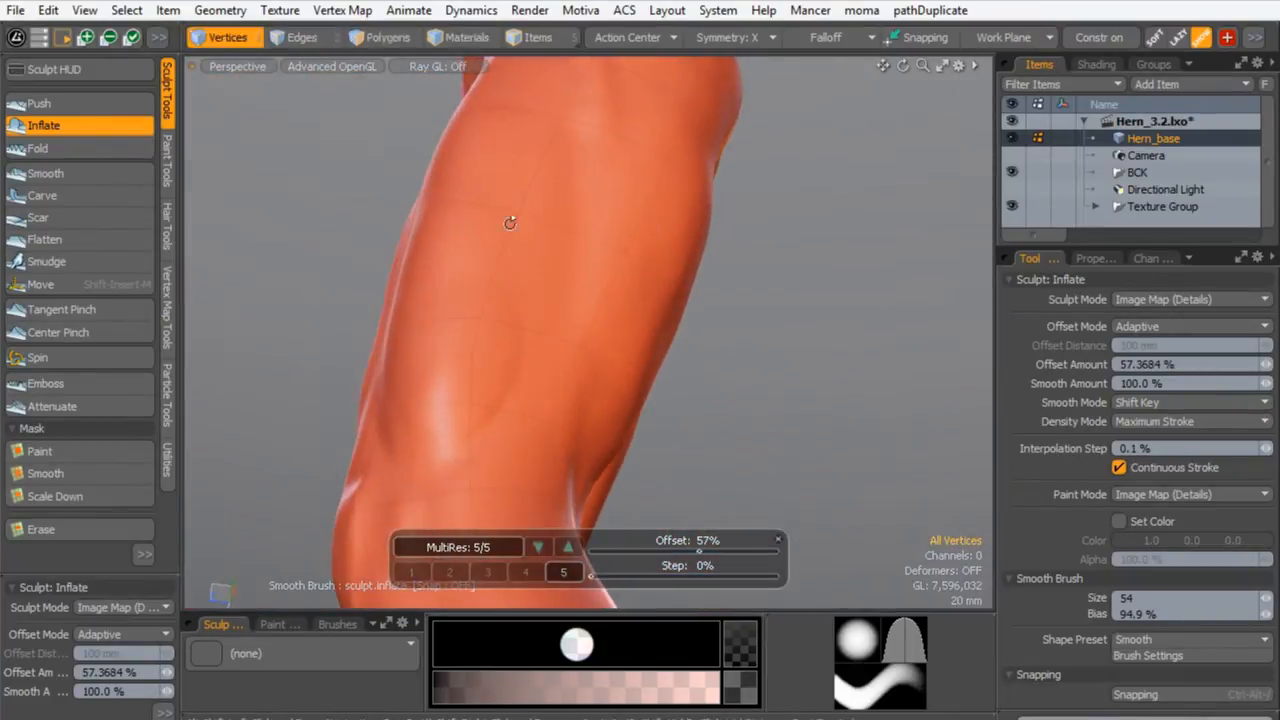
{"action": "left_click_drag", "start_coordinate": [511, 298], "coordinate": [507, 255]}
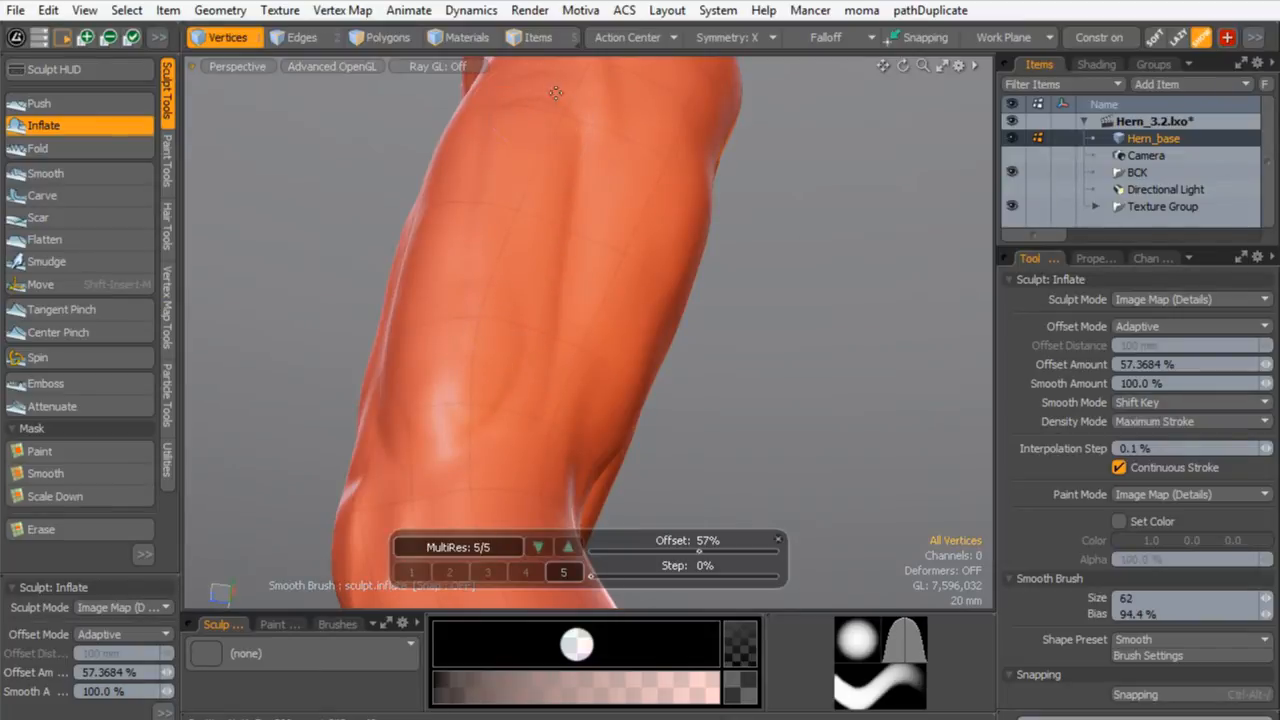
- Deepen the muscle separations on the thigh above the knee with the Inflate brush at 57% offset and undo the last stroke
{"action": "right_click_drag", "start_coordinate": [454, 385], "coordinate": [440, 387]}
{"action": "left_click_drag", "start_coordinate": [449, 395], "coordinate": [458, 287]}
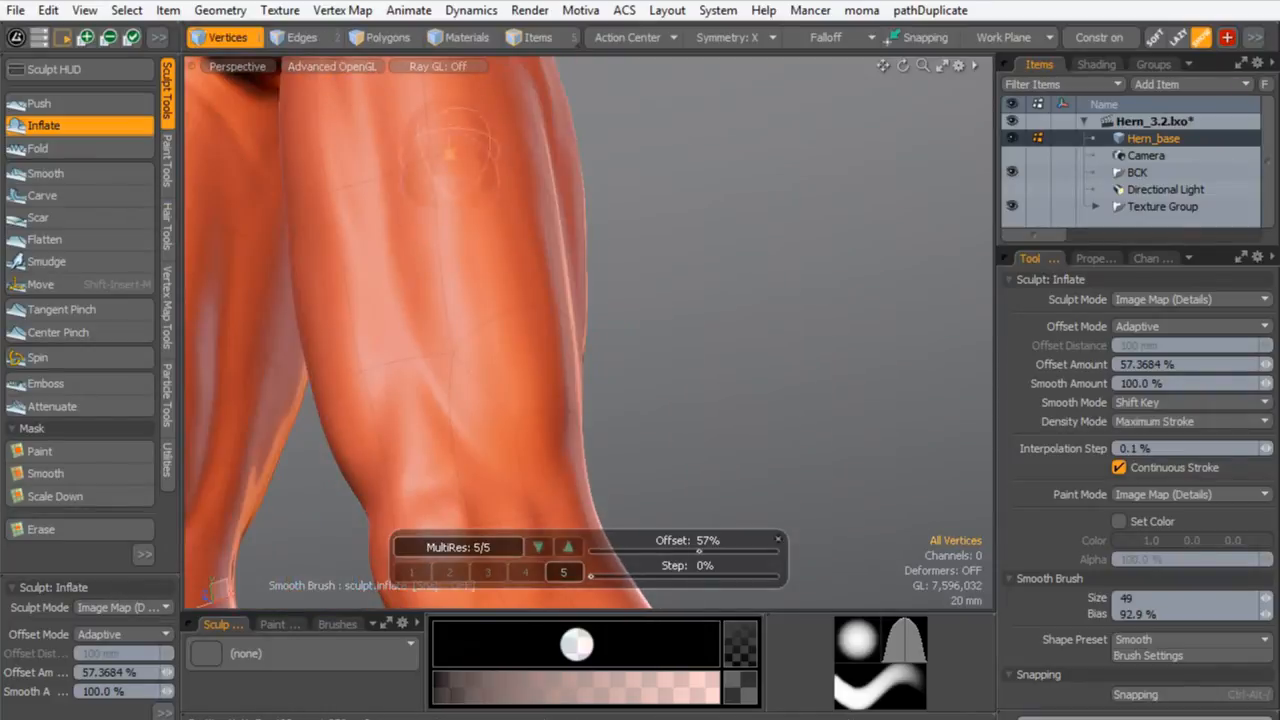
{"action": "left_click_drag", "start_coordinate": [449, 155], "coordinate": [480, 231]}
{"action": "right_click_drag", "start_coordinate": [455, 153], "coordinate": [465, 153]}
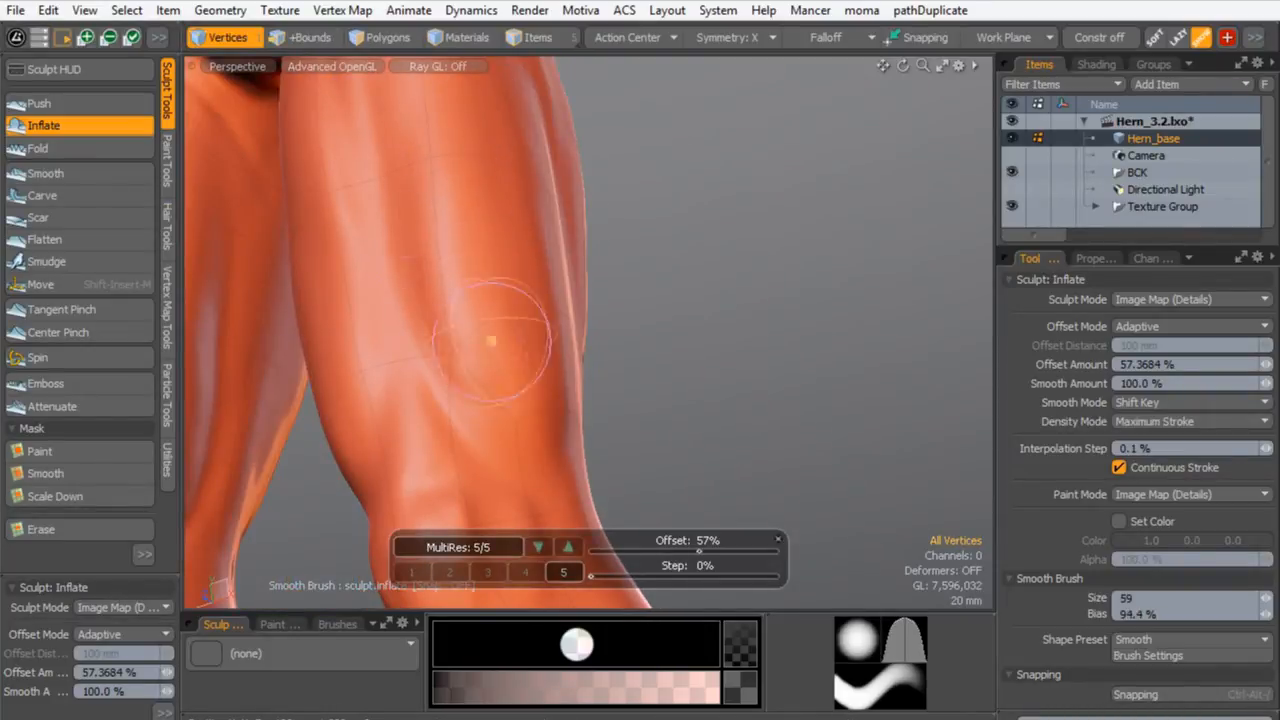
{"action": "mouse_move", "coordinate": [519, 376]}
{"action": "left_mouse_down", "text": "alt"}
{"action": "mouse_move", "coordinate": [423, 277]}
{"action": "mouse_move", "coordinate": [517, 317]}
{"action": "mouse_move", "coordinate": [472, 395]}
{"action": "mouse_move", "coordinate": [483, 374]}
{"action": "mouse_move", "coordinate": [507, 384]}
{"action": "left_mouse_up", "text": "alt"}
{"action": "left_click_drag", "start_coordinate": [507, 384], "coordinate": [477, 420]}
{"action": "key", "text": "ctrl+z"}
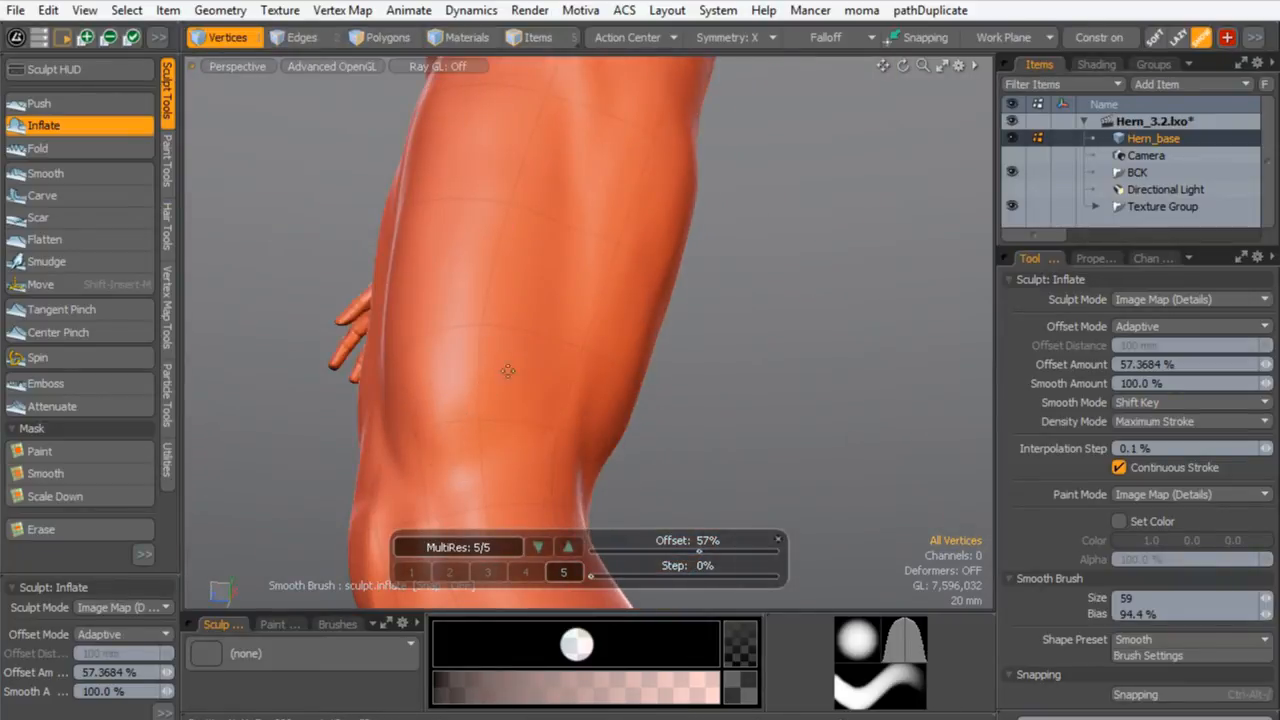
- Set the brush offset to 31% and refine the volume of the lower thigh muscles with a size 62 brush
{"action": "right_click_drag", "start_coordinate": [502, 361], "coordinate": [503, 361]}
{"action": "left_click", "coordinate": [650, 551]}
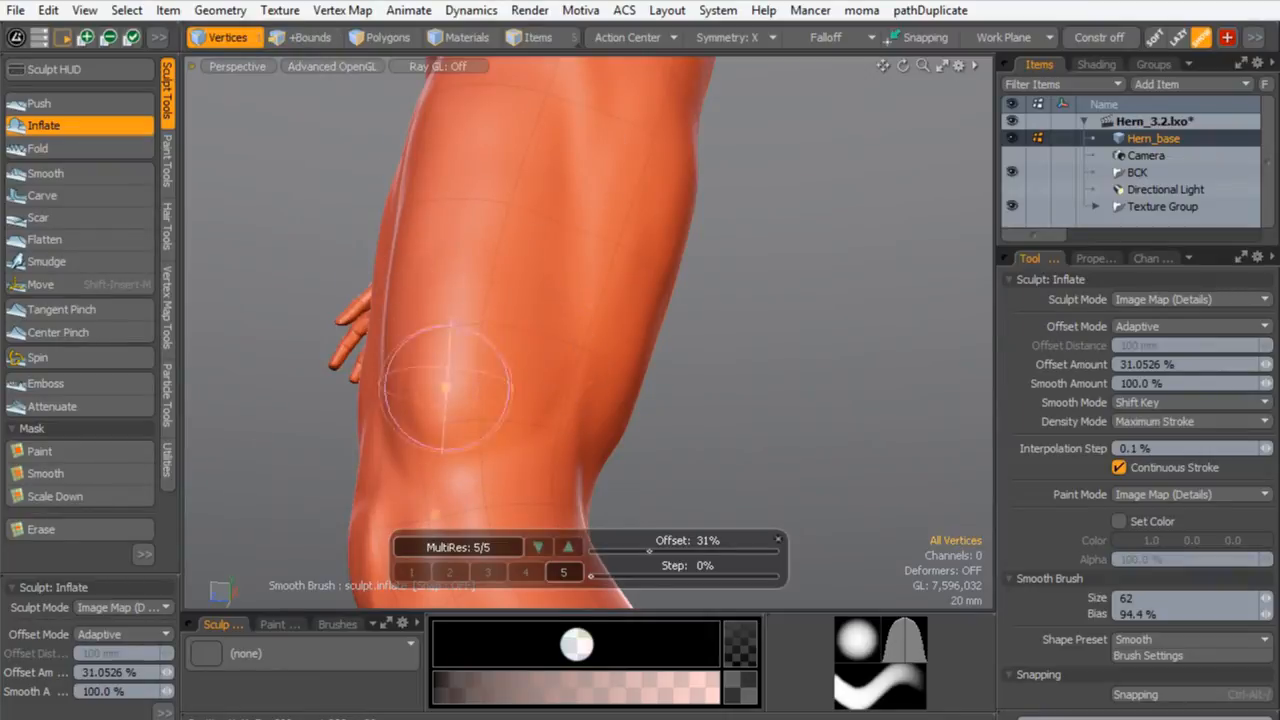
{"action": "left_click_drag", "start_coordinate": [491, 250], "coordinate": [546, 206], "text": "alt"}
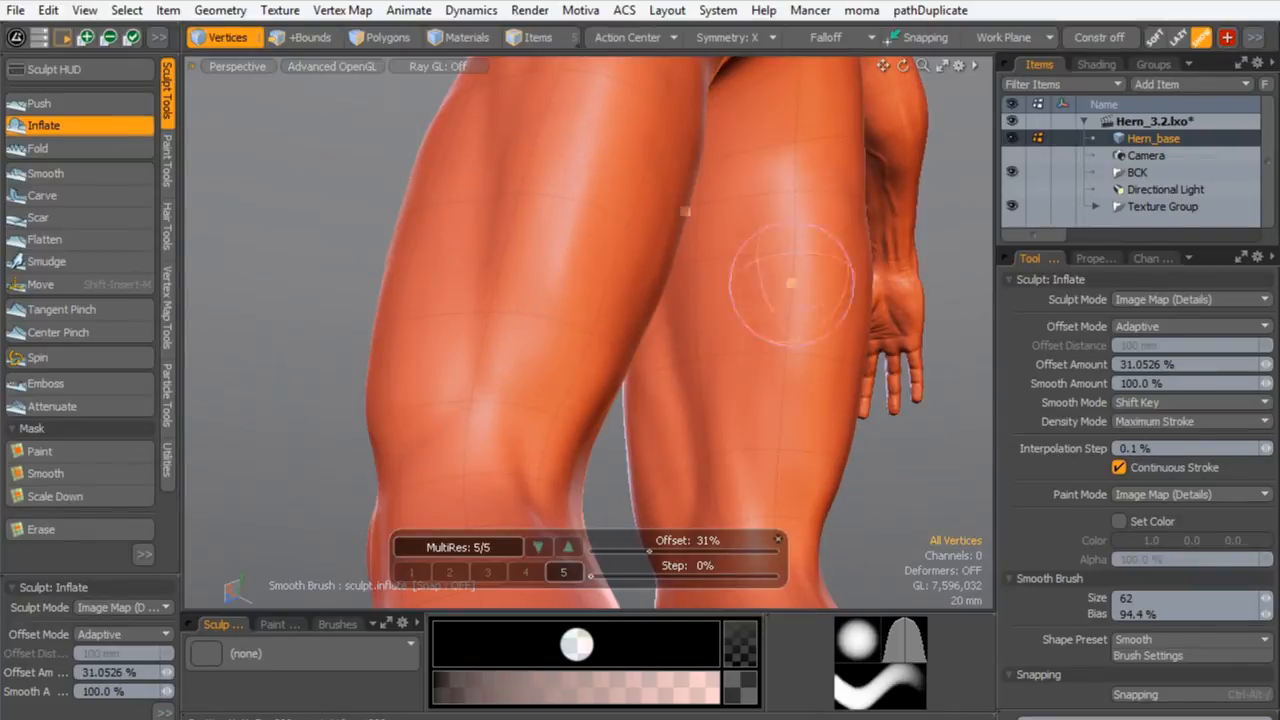
{"action": "mouse_move", "coordinate": [740, 210]}
{"action": "left_mouse_down", "text": "alt"}
{"action": "mouse_move", "coordinate": [411, 226]}
{"action": "mouse_move", "coordinate": [525, 152]}
{"action": "mouse_move", "coordinate": [529, 209]}
{"action": "mouse_move", "coordinate": [510, 203]}
{"action": "left_mouse_up", "text": "alt"}
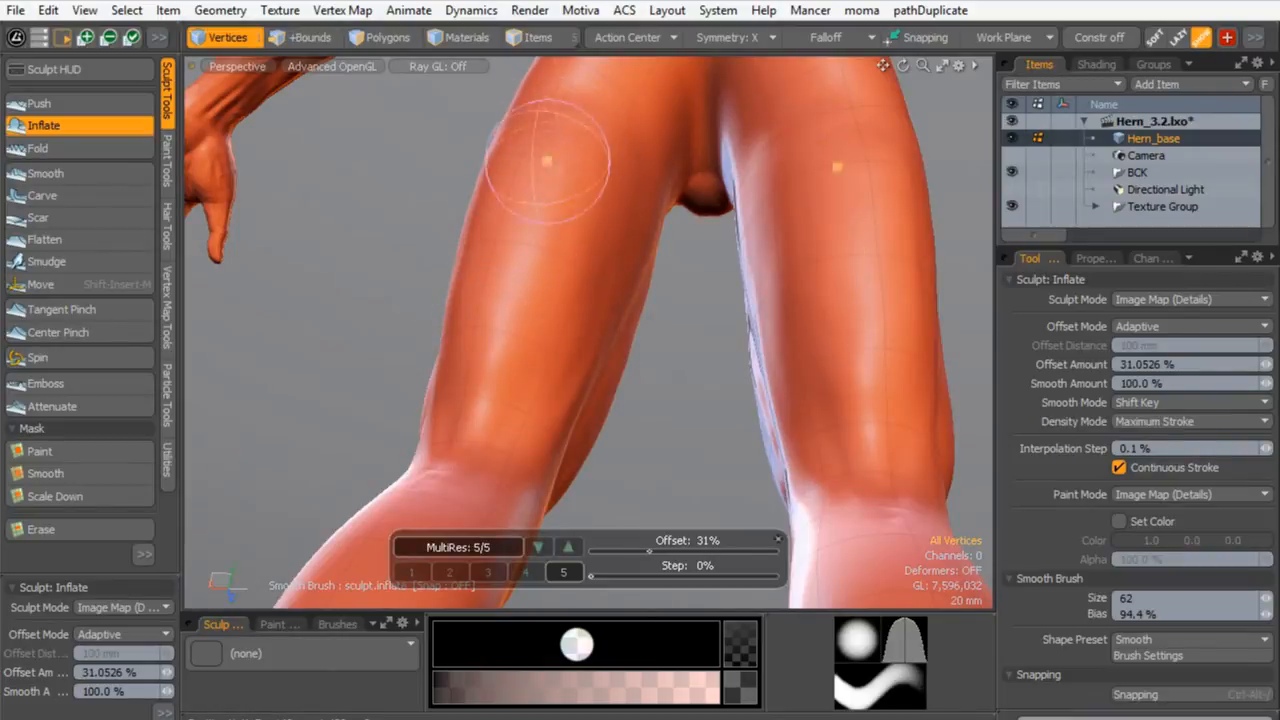
- Shape the outer thigh and hip muscles at 31% offset with a brush of about size 66 to 70
{"action": "mouse_move", "coordinate": [630, 172]}
{"action": "left_mouse_down", "text": "alt"}
{"action": "mouse_move", "coordinate": [557, 237]}
{"action": "mouse_move", "coordinate": [551, 260]}
{"action": "mouse_move", "coordinate": [592, 271]}
{"action": "mouse_move", "coordinate": [523, 294]}
{"action": "mouse_move", "coordinate": [551, 220]}
{"action": "mouse_move", "coordinate": [528, 192]}
{"action": "left_mouse_up", "text": "alt"}
{"action": "right_click_drag", "start_coordinate": [528, 192], "coordinate": [532, 191]}
{"action": "left_click_drag", "start_coordinate": [525, 275], "coordinate": [545, 173]}
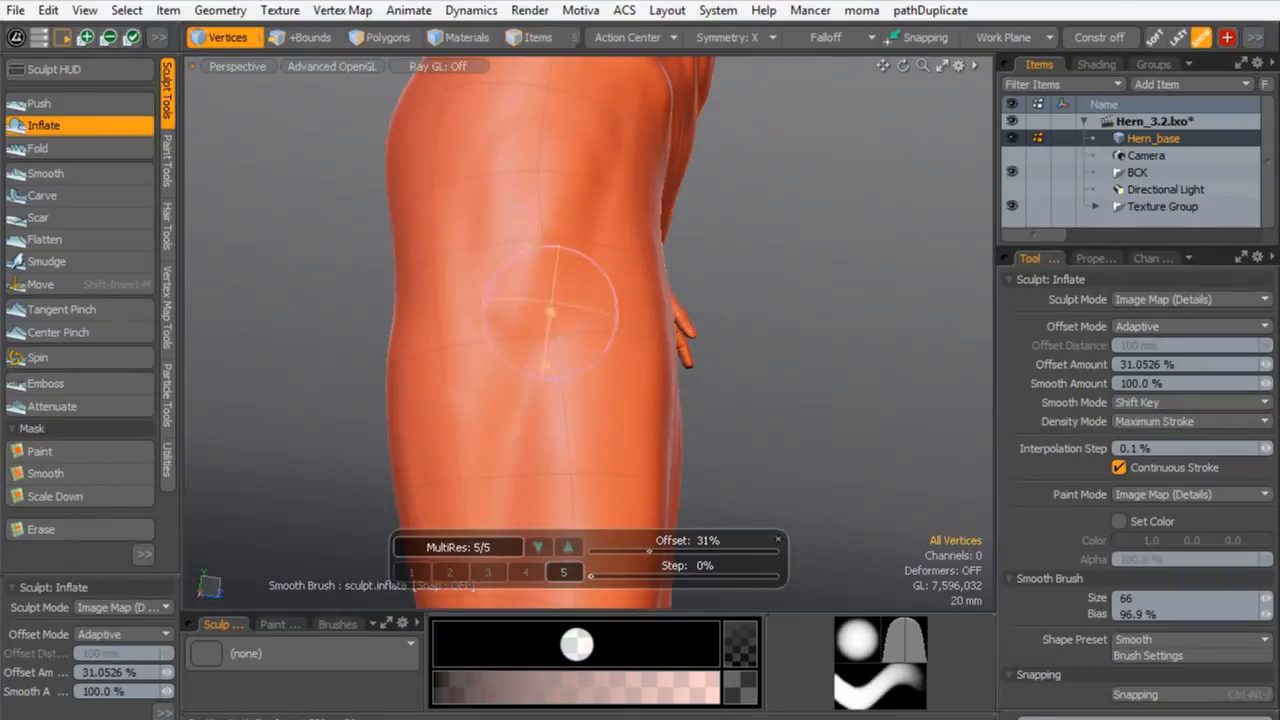
{"action": "mouse_move", "coordinate": [478, 200]}
{"action": "left_mouse_down", "text": "alt"}
{"action": "mouse_move", "coordinate": [640, 363]}
{"action": "mouse_move", "coordinate": [629, 314]}
{"action": "mouse_move", "coordinate": [601, 294]}
{"action": "mouse_move", "coordinate": [594, 420]}
{"action": "left_mouse_up", "text": "alt"}
{"action": "mouse_move", "coordinate": [614, 292]}
{"action": "left_mouse_down", "text": "ctrl"}
{"action": "mouse_move", "coordinate": [545, 280]}
{"action": "mouse_move", "coordinate": [550, 234]}
{"action": "left_mouse_up", "text": "ctrl"}
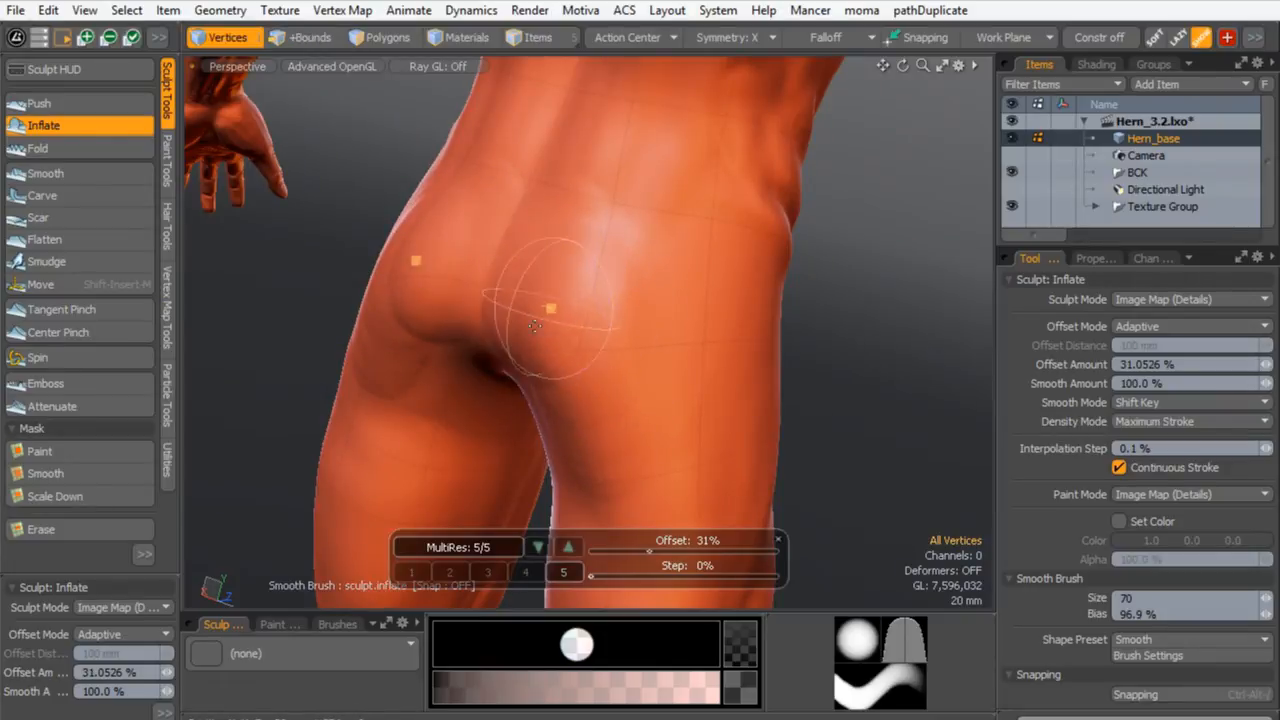
- Carve the cleft between the buttocks at 31% offset and smooth its upper end
{"action": "left_click_drag", "start_coordinate": [535, 326], "coordinate": [590, 340], "text": "alt"}
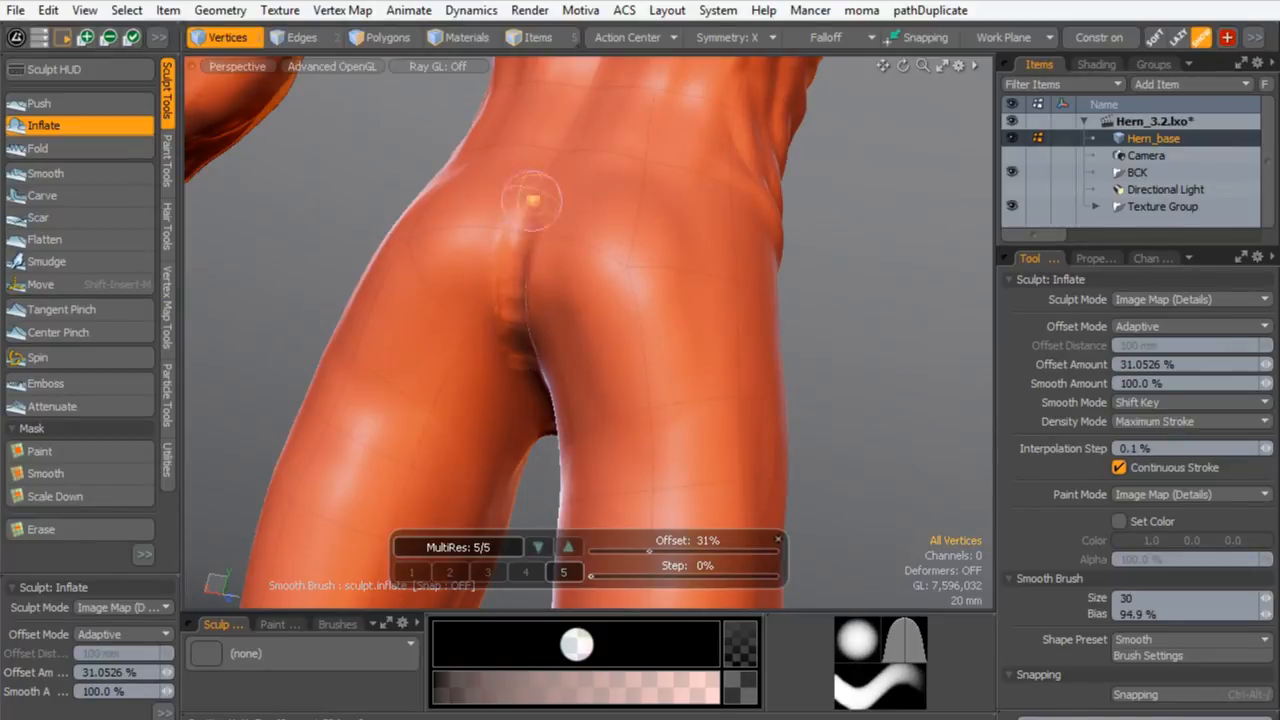
{"action": "mouse_move", "coordinate": [527, 365]}
{"action": "left_mouse_down", "text": "alt"}
{"action": "mouse_move", "coordinate": [558, 224]}
{"action": "mouse_move", "coordinate": [552, 188]}
{"action": "left_mouse_up", "text": "alt"}
{"action": "right_click_drag", "start_coordinate": [563, 166], "coordinate": [577, 160]}
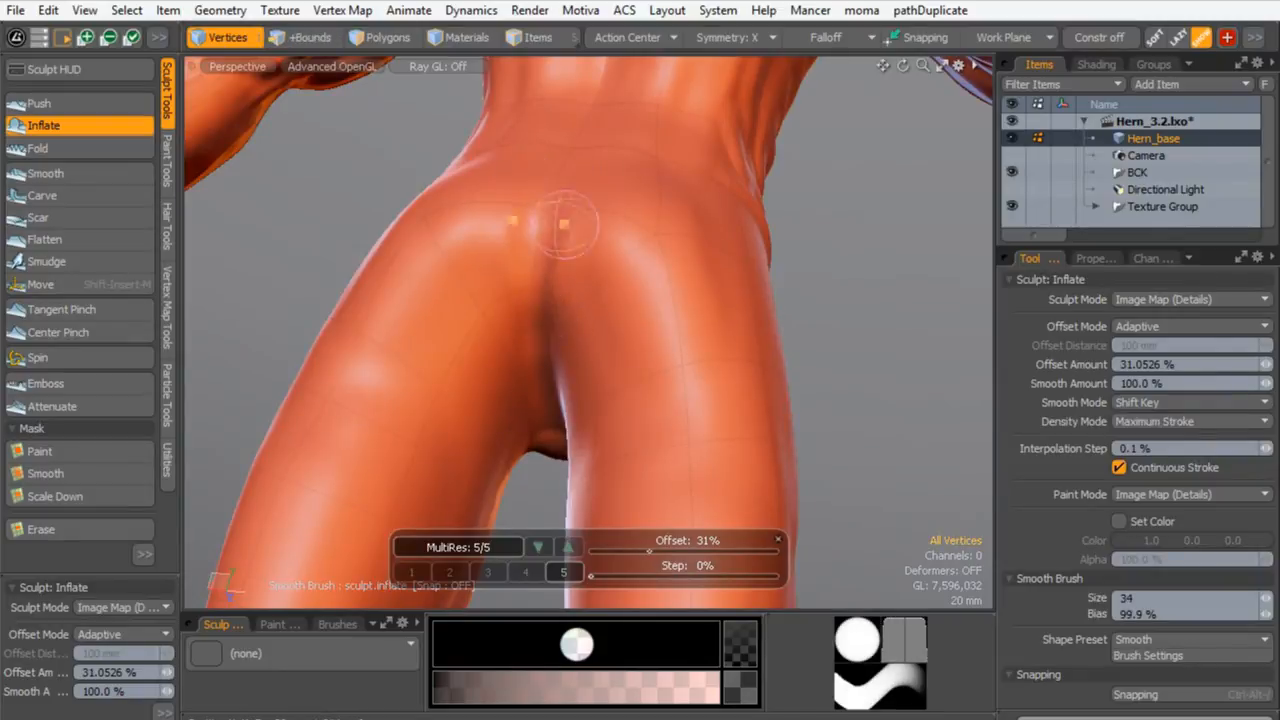
{"action": "left_click_drag", "start_coordinate": [546, 252], "coordinate": [542, 240], "text": "shift"}
{"action": "mouse_move", "coordinate": [540, 243]}
{"action": "right_mouse_down"}
{"action": "mouse_move", "coordinate": [520, 246]}
{"action": "mouse_move", "coordinate": [538, 238]}
{"action": "right_mouse_up"}
{"action": "left_click_drag", "start_coordinate": [520, 250], "coordinate": [538, 226], "text": "shift"}
{"action": "right_click_drag", "start_coordinate": [543, 240], "coordinate": [555, 240]}
{"action": "left_click_drag", "start_coordinate": [545, 240], "coordinate": [540, 224], "text": "shift"}
{"action": "right_click_drag", "start_coordinate": [538, 219], "coordinate": [526, 235]}
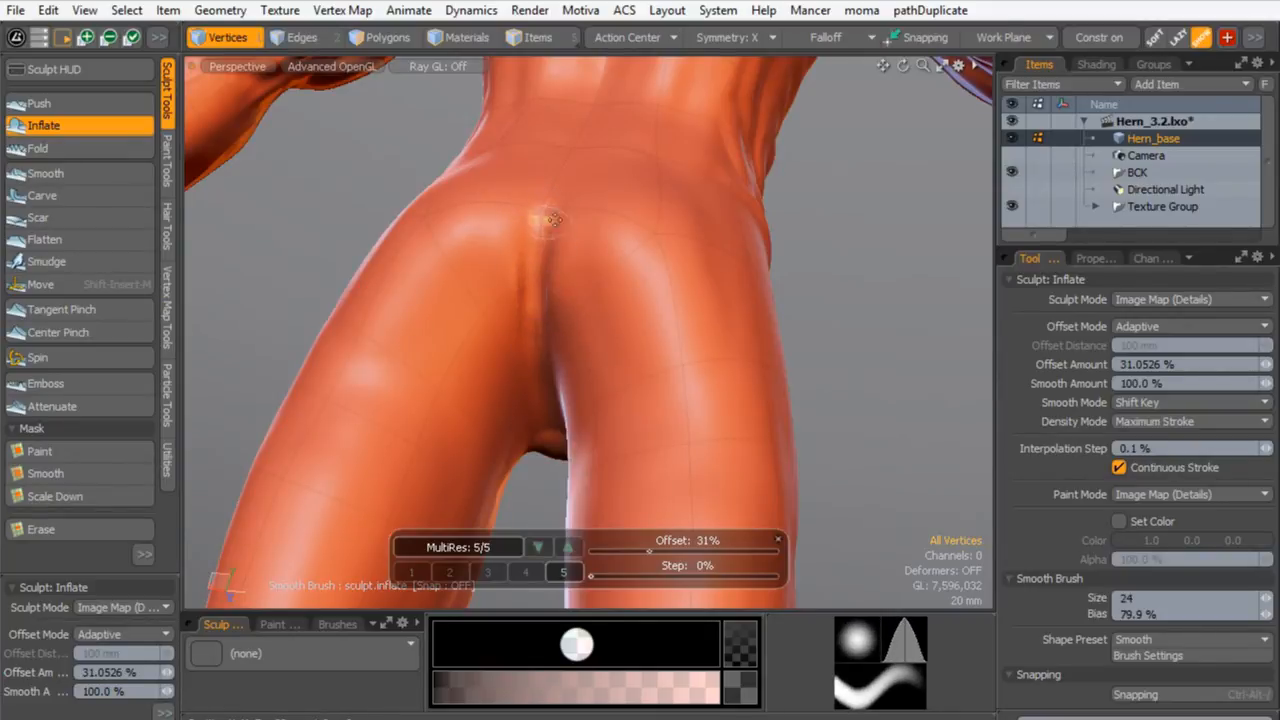
- Sculpt the buttock volume and the transition to the outer hip with the Inflate brush
{"action": "left_click_drag", "start_coordinate": [556, 231], "coordinate": [583, 303], "text": "alt"}
{"action": "right_click_drag", "start_coordinate": [562, 291], "coordinate": [568, 292]}
{"action": "mouse_move", "coordinate": [614, 297]}
{"action": "left_mouse_down", "text": "alt"}
{"action": "mouse_move", "coordinate": [600, 260]}
{"action": "mouse_move", "coordinate": [583, 290]}
{"action": "left_mouse_up", "text": "alt"}
{"action": "right_click_drag", "start_coordinate": [583, 290], "coordinate": [579, 294]}
{"action": "right_click_drag", "start_coordinate": [604, 354], "coordinate": [611, 328]}
{"action": "mouse_move", "coordinate": [551, 329]}
{"action": "left_mouse_down"}
{"action": "mouse_move", "coordinate": [595, 407]}
{"action": "mouse_move", "coordinate": [597, 376]}
{"action": "left_mouse_up"}
{"action": "right_click_drag", "start_coordinate": [586, 263], "coordinate": [591, 262]}
{"action": "left_click_drag", "start_coordinate": [594, 256], "coordinate": [632, 226]}
{"action": "mouse_move", "coordinate": [740, 255]}
{"action": "left_mouse_down"}
{"action": "mouse_move", "coordinate": [683, 280]}
{"action": "mouse_move", "coordinate": [672, 385]}
{"action": "left_mouse_up"}
{"action": "right_click_drag", "start_coordinate": [603, 357], "coordinate": [624, 357]}
- Smooth the buttock and hip surfaces to blend the inflate strokes
{"action": "mouse_move", "coordinate": [584, 290]}
{"action": "left_mouse_down", "text": "shift"}
{"action": "mouse_move", "coordinate": [689, 434]}
{"action": "mouse_move", "coordinate": [677, 149]}
{"action": "mouse_move", "coordinate": [610, 378]}
{"action": "mouse_move", "coordinate": [525, 349]}
{"action": "mouse_move", "coordinate": [454, 389]}
{"action": "mouse_move", "coordinate": [426, 362]}
{"action": "left_mouse_up", "text": "shift"}
{"action": "scroll", "coordinate": [570, 226], "scroll_direction": "down", "scroll_amount": 3}
{"action": "left_click_drag", "start_coordinate": [609, 231], "coordinate": [532, 220], "text": "alt"}
{"action": "scroll", "coordinate": [532, 220], "scroll_direction": "up", "scroll_amount": 3}
{"action": "mouse_move", "coordinate": [532, 219]}
{"action": "right_mouse_down"}
{"action": "mouse_move", "coordinate": [500, 223]}
{"action": "mouse_move", "coordinate": [475, 176]}
{"action": "right_mouse_up"}
{"action": "right_click_drag", "start_coordinate": [551, 257], "coordinate": [575, 262]}
{"action": "mouse_move", "coordinate": [474, 157]}
{"action": "left_mouse_down", "text": "shift"}
{"action": "mouse_move", "coordinate": [446, 249]}
{"action": "mouse_move", "coordinate": [502, 234]}
{"action": "left_mouse_up", "text": "shift"}
- Refine the rounded lower contour of the buttock at 12% offset and smooth its surface
{"action": "scroll", "coordinate": [503, 234], "scroll_direction": "down", "scroll_amount": 3}
{"action": "left_click_drag", "start_coordinate": [590, 250], "coordinate": [677, 277], "text": "alt"}
{"action": "scroll", "coordinate": [589, 269], "scroll_direction": "up", "scroll_amount": 3}
{"action": "left_click_drag", "start_coordinate": [589, 269], "coordinate": [592, 251], "text": "alt"}
{"action": "mouse_move", "coordinate": [592, 251]}
{"action": "right_mouse_down"}
{"action": "mouse_move", "coordinate": [570, 240]}
{"action": "mouse_move", "coordinate": [588, 233]}
{"action": "right_mouse_up"}
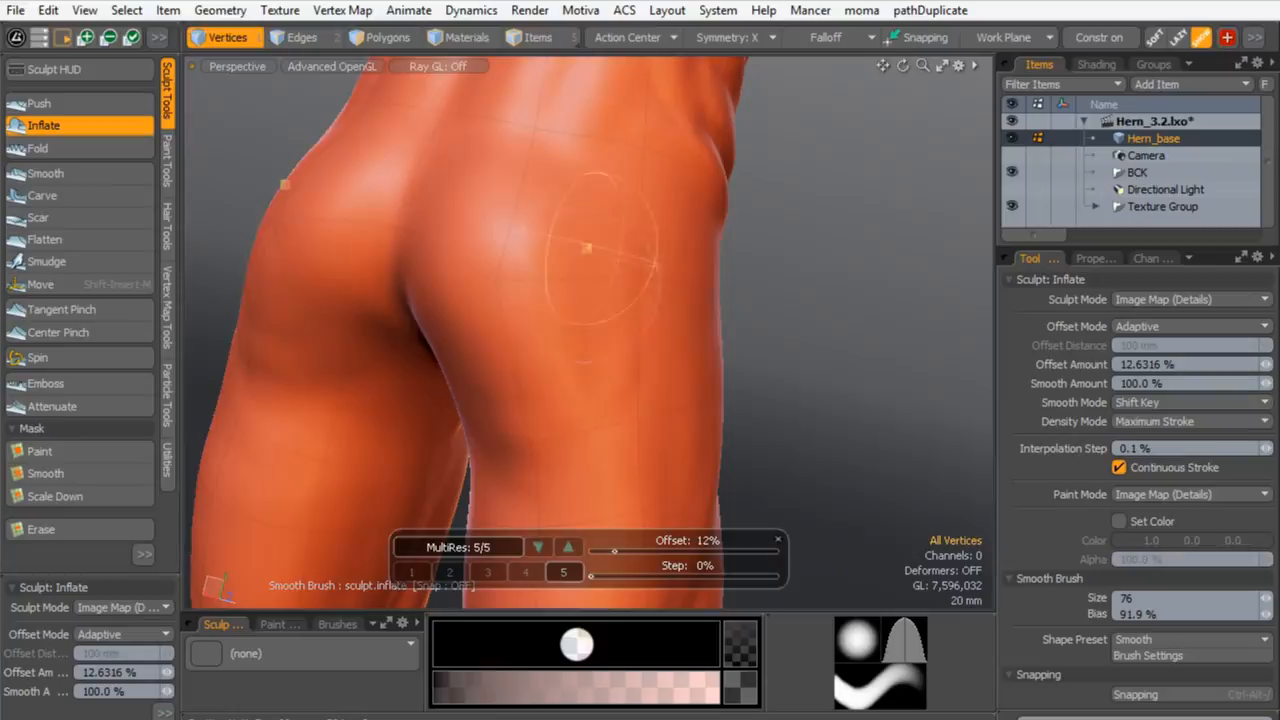
{"action": "mouse_move", "coordinate": [512, 430]}
{"action": "left_mouse_down", "text": "shift"}
{"action": "mouse_move", "coordinate": [600, 357]}
{"action": "mouse_move", "coordinate": [622, 300]}
{"action": "left_mouse_up", "text": "shift"}
{"action": "right_click_drag", "start_coordinate": [557, 414], "coordinate": [566, 414]}
{"action": "mouse_move", "coordinate": [566, 414]}
{"action": "left_mouse_down", "text": "shift"}
{"action": "mouse_move", "coordinate": [608, 400]}
{"action": "mouse_move", "coordinate": [555, 192]}
{"action": "left_mouse_up", "text": "shift"}
{"action": "right_click_drag", "start_coordinate": [555, 192], "coordinate": [525, 183]}
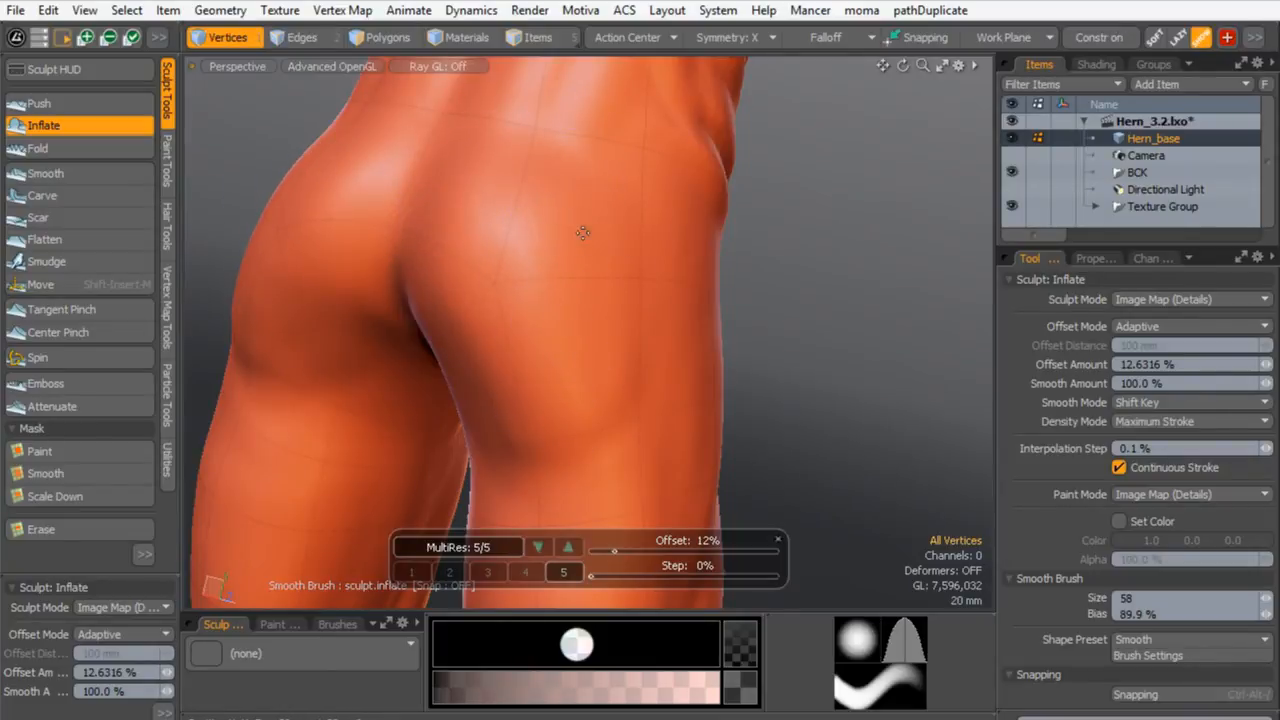
{"action": "left_click_drag", "start_coordinate": [583, 232], "coordinate": [557, 187], "text": "alt"}
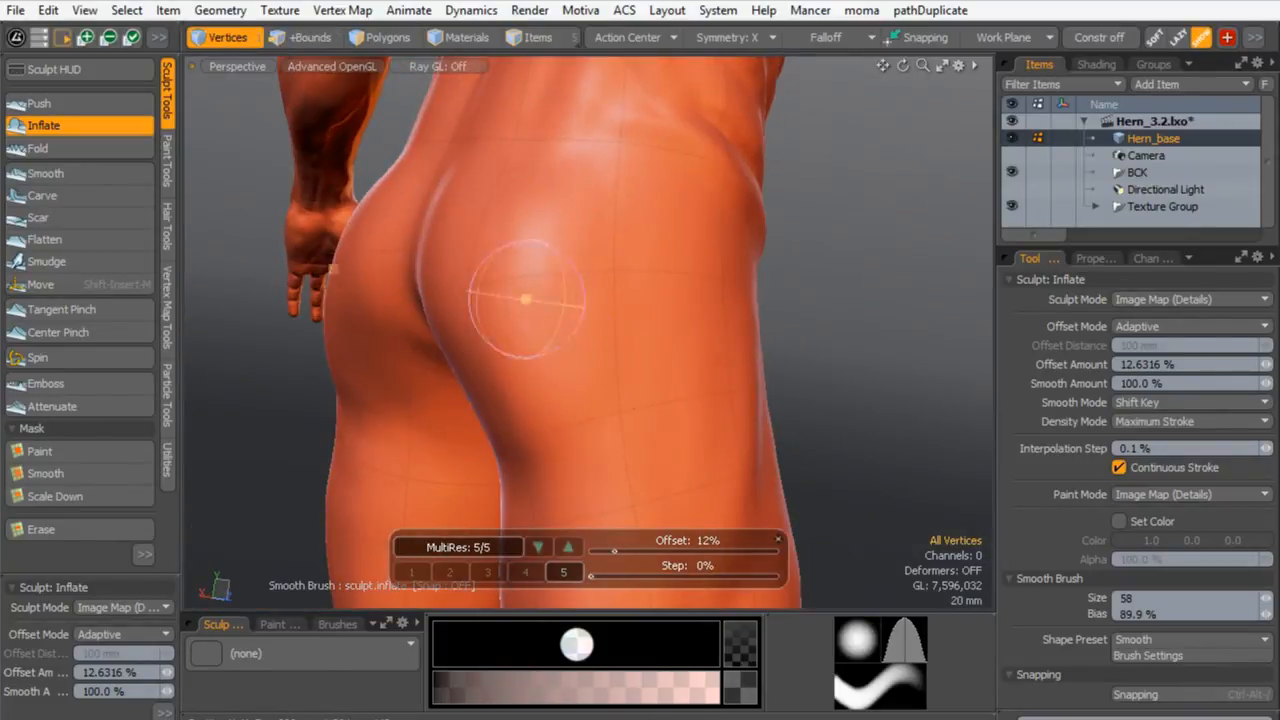
- Carve a crease beneath the buttock where it meets the thigh, finishing with a size 12 brush
{"action": "mouse_move", "coordinate": [503, 244]}
{"action": "left_mouse_down", "text": "alt"}
{"action": "mouse_move", "coordinate": [569, 334]}
{"action": "mouse_move", "coordinate": [620, 294]}
{"action": "mouse_move", "coordinate": [549, 323]}
{"action": "mouse_move", "coordinate": [605, 292]}
{"action": "left_mouse_up", "text": "alt"}
{"action": "right_click_drag", "start_coordinate": [534, 207], "coordinate": [543, 204]}
{"action": "mouse_move", "coordinate": [557, 215]}
{"action": "left_mouse_down"}
{"action": "mouse_move", "coordinate": [566, 242]}
{"action": "mouse_move", "coordinate": [523, 216]}
{"action": "mouse_move", "coordinate": [600, 249]}
{"action": "mouse_move", "coordinate": [556, 275]}
{"action": "left_mouse_up"}
{"action": "right_click_drag", "start_coordinate": [551, 277], "coordinate": [522, 248]}
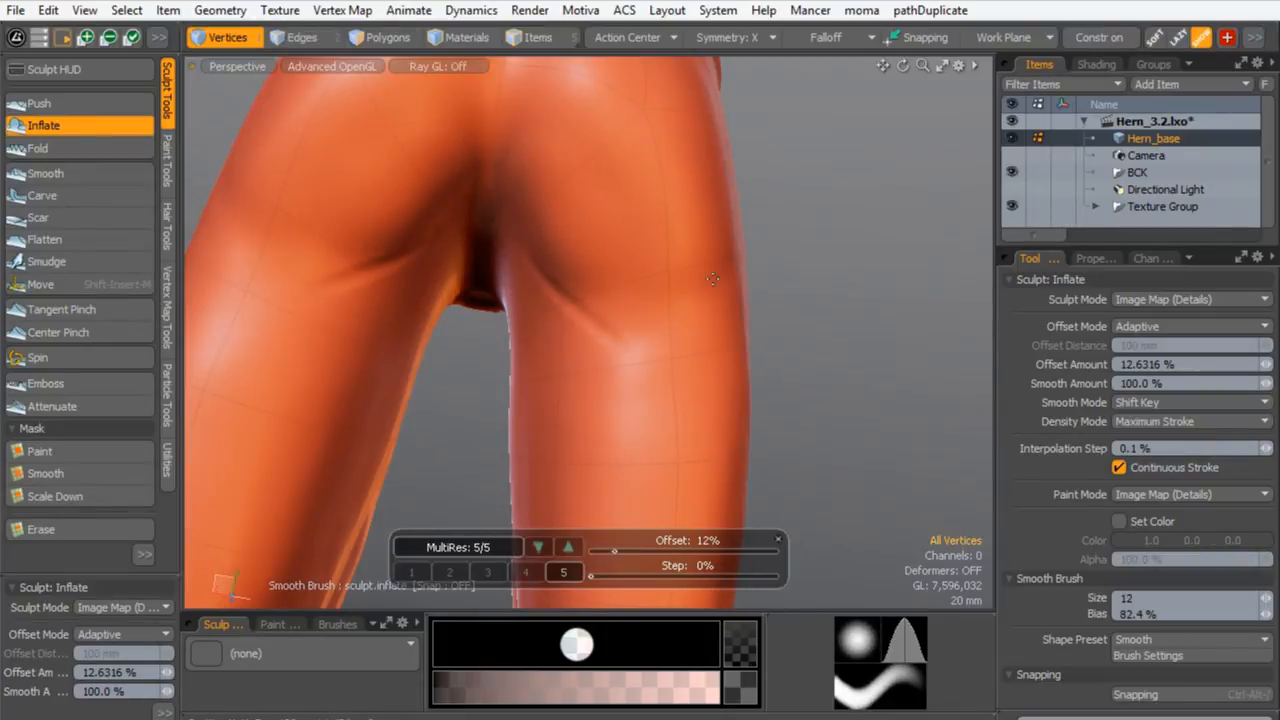
{"action": "left_click_drag", "start_coordinate": [693, 276], "coordinate": [732, 209], "text": "alt"}
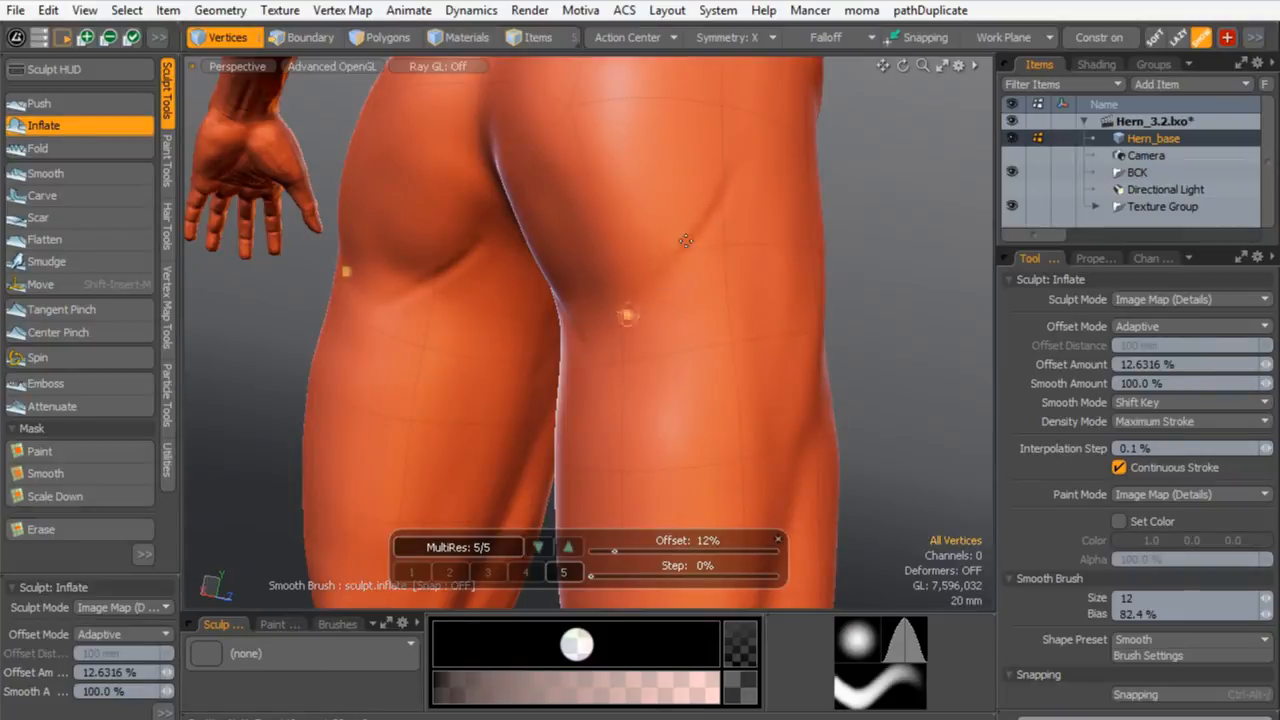
- Deepen and smooth the fold under the buttock and shape the top of the hamstrings beneath it at 12% offset
{"action": "mouse_move", "coordinate": [600, 366]}
{"action": "left_mouse_down", "text": "alt"}
{"action": "mouse_move", "coordinate": [543, 247]}
{"action": "mouse_move", "coordinate": [552, 268]}
{"action": "left_mouse_up", "text": "alt"}
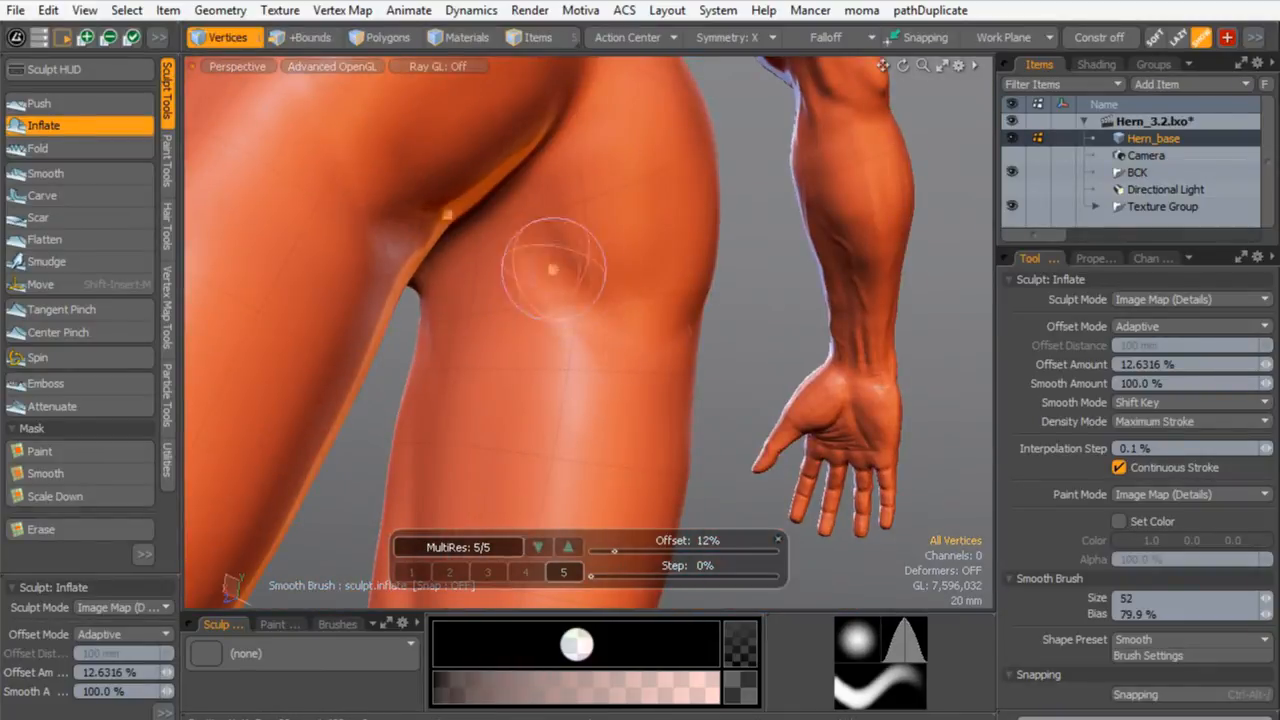
{"action": "left_click_drag", "start_coordinate": [516, 222], "coordinate": [546, 340], "text": "alt"}
{"action": "left_click_drag", "start_coordinate": [644, 323], "coordinate": [711, 274], "text": "alt"}
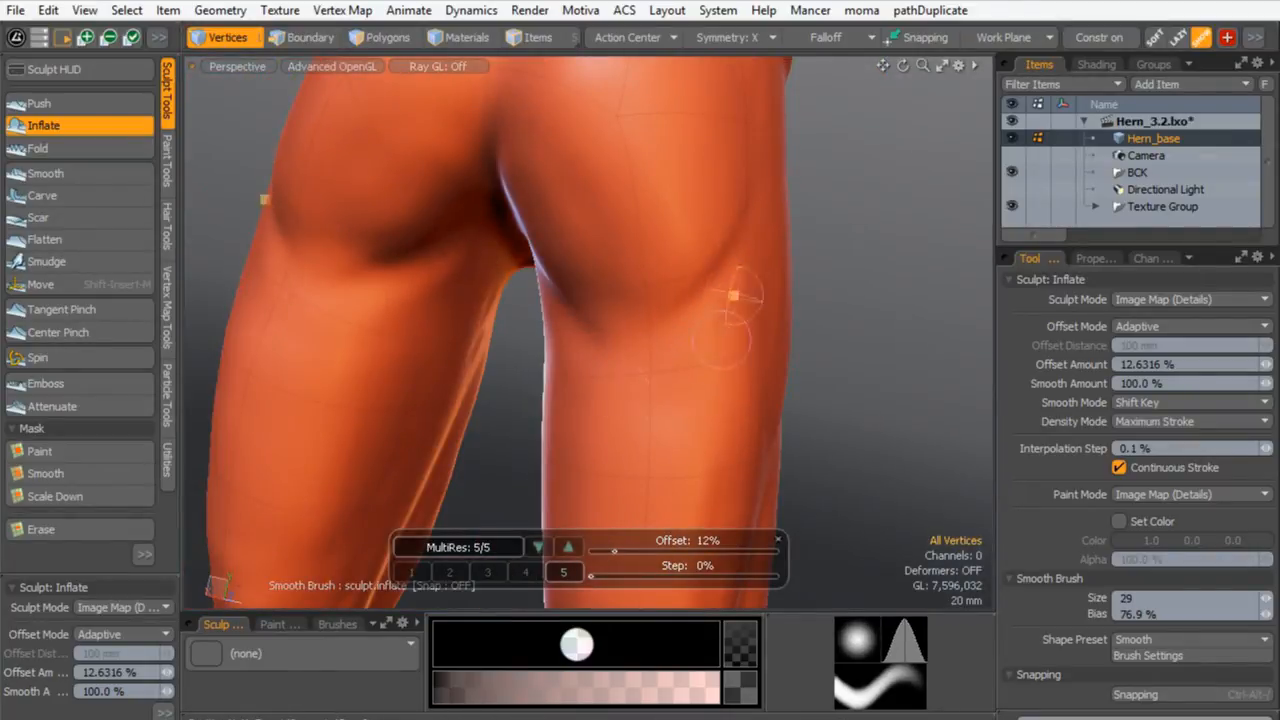
{"action": "mouse_move", "coordinate": [742, 184]}
{"action": "left_mouse_down", "text": "shift"}
{"action": "mouse_move", "coordinate": [752, 243]}
{"action": "mouse_move", "coordinate": [731, 211]}
{"action": "left_mouse_up", "text": "shift"}
{"action": "right_click_drag", "start_coordinate": [718, 234], "coordinate": [735, 236]}
{"action": "mouse_move", "coordinate": [718, 234]}
{"action": "left_mouse_down", "text": "shift"}
{"action": "mouse_move", "coordinate": [669, 297]}
{"action": "mouse_move", "coordinate": [573, 317]}
{"action": "left_mouse_up", "text": "shift"}
{"action": "mouse_move", "coordinate": [651, 217]}
{"action": "left_mouse_down", "text": "ctrl+alt"}
{"action": "mouse_move", "coordinate": [578, 218]}
{"action": "mouse_move", "coordinate": [534, 237]}
{"action": "mouse_move", "coordinate": [668, 236]}
{"action": "mouse_move", "coordinate": [694, 197]}
{"action": "mouse_move", "coordinate": [598, 216]}
{"action": "left_mouse_up", "text": "ctrl+alt"}
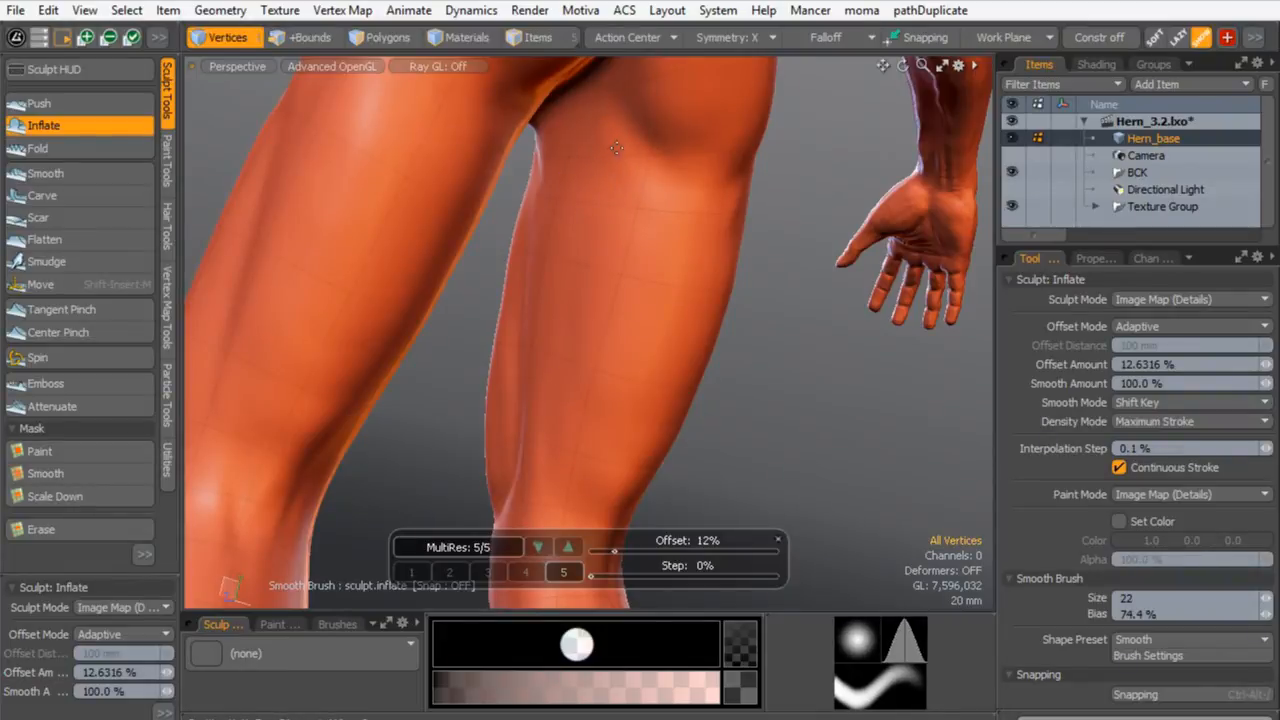
{"action": "left_click_drag", "start_coordinate": [768, 343], "coordinate": [709, 270], "text": "alt"}
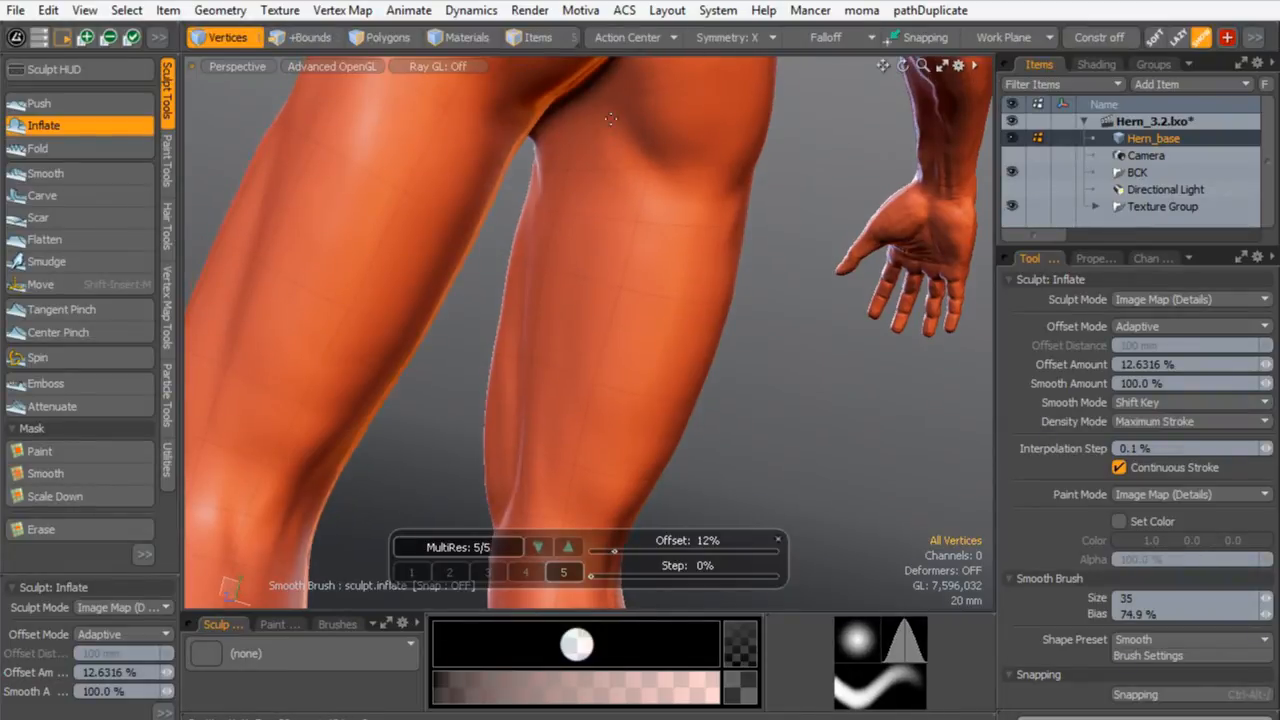
{"action": "mouse_move", "coordinate": [591, 135]}
{"action": "right_mouse_down"}
{"action": "mouse_move", "coordinate": [595, 160]}
{"action": "mouse_move", "coordinate": [610, 130]}
{"action": "right_mouse_up"}
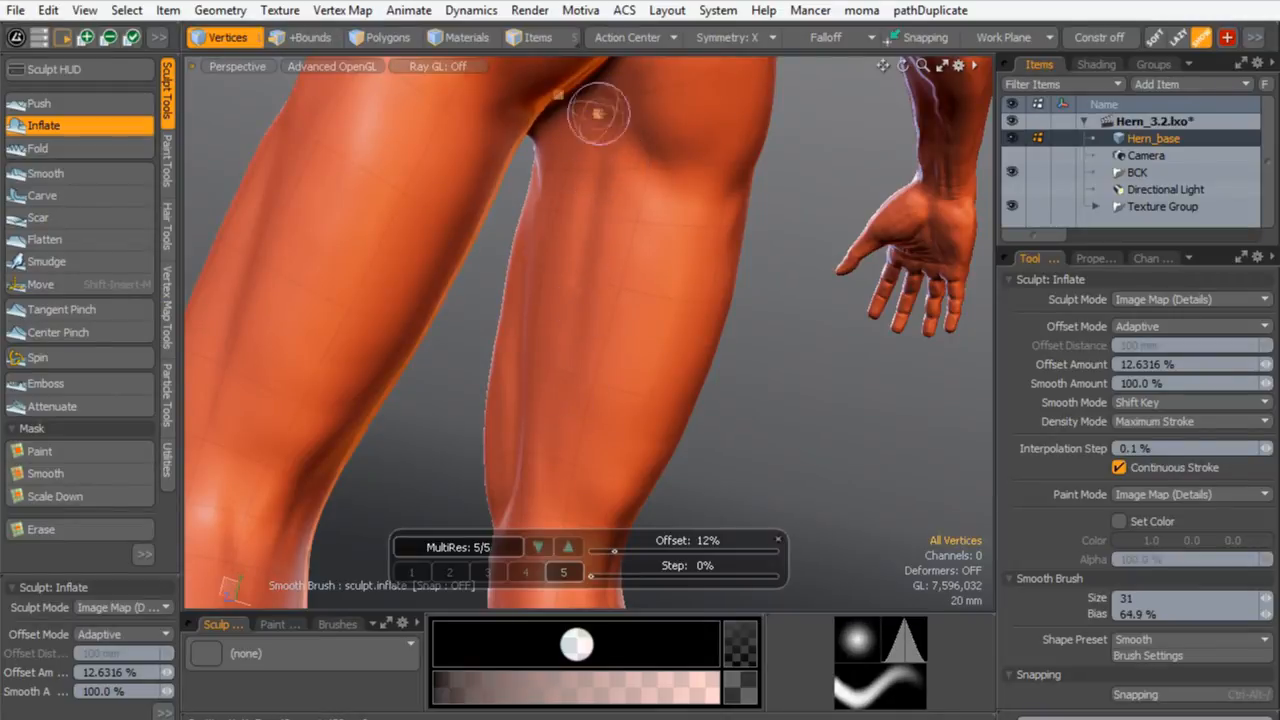
- Sculpt the hollow and tendon ridges behind the knee at 12% offset with a brush of about size 30
{"action": "left_click_drag", "start_coordinate": [566, 200], "coordinate": [420, 151], "text": "alt"}
{"action": "scroll", "coordinate": [591, 317], "scroll_direction": "down", "scroll_amount": 3}
{"action": "scroll", "coordinate": [591, 317], "scroll_direction": "up", "scroll_amount": 3}
{"action": "mouse_move", "coordinate": [591, 317]}
{"action": "left_mouse_down", "text": "alt"}
{"action": "mouse_move", "coordinate": [700, 177]}
{"action": "mouse_move", "coordinate": [723, 234]}
{"action": "mouse_move", "coordinate": [646, 329]}
{"action": "left_mouse_up", "text": "alt"}
{"action": "scroll", "coordinate": [666, 309], "scroll_direction": "up", "scroll_amount": 4}
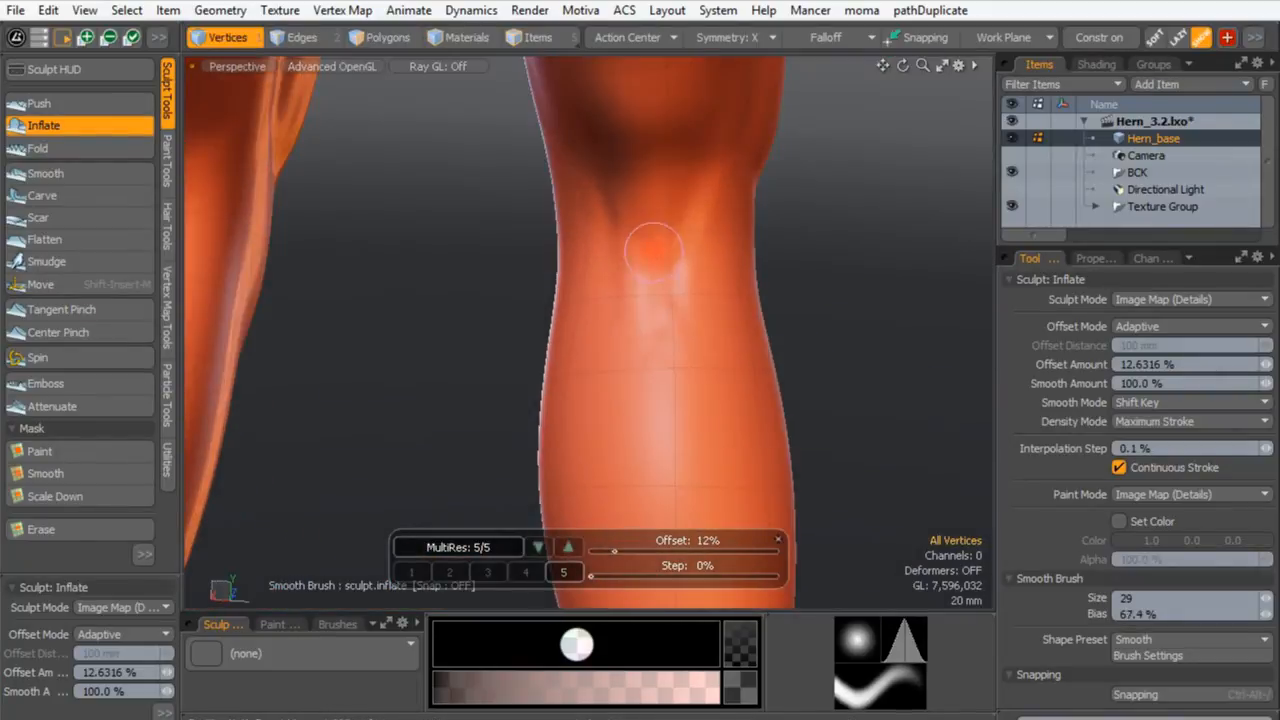
{"action": "left_click_drag", "start_coordinate": [625, 262], "coordinate": [617, 227], "text": "alt"}
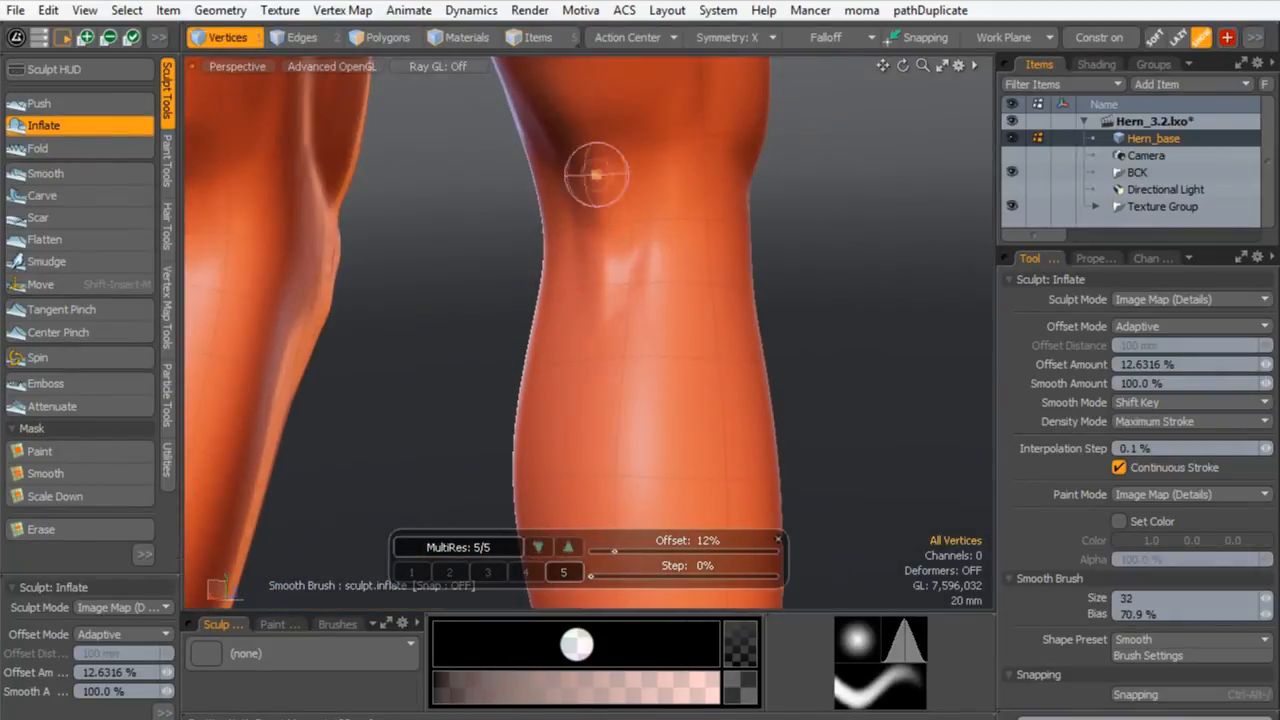
{"action": "left_click_drag", "start_coordinate": [657, 180], "coordinate": [697, 217], "text": "alt"}
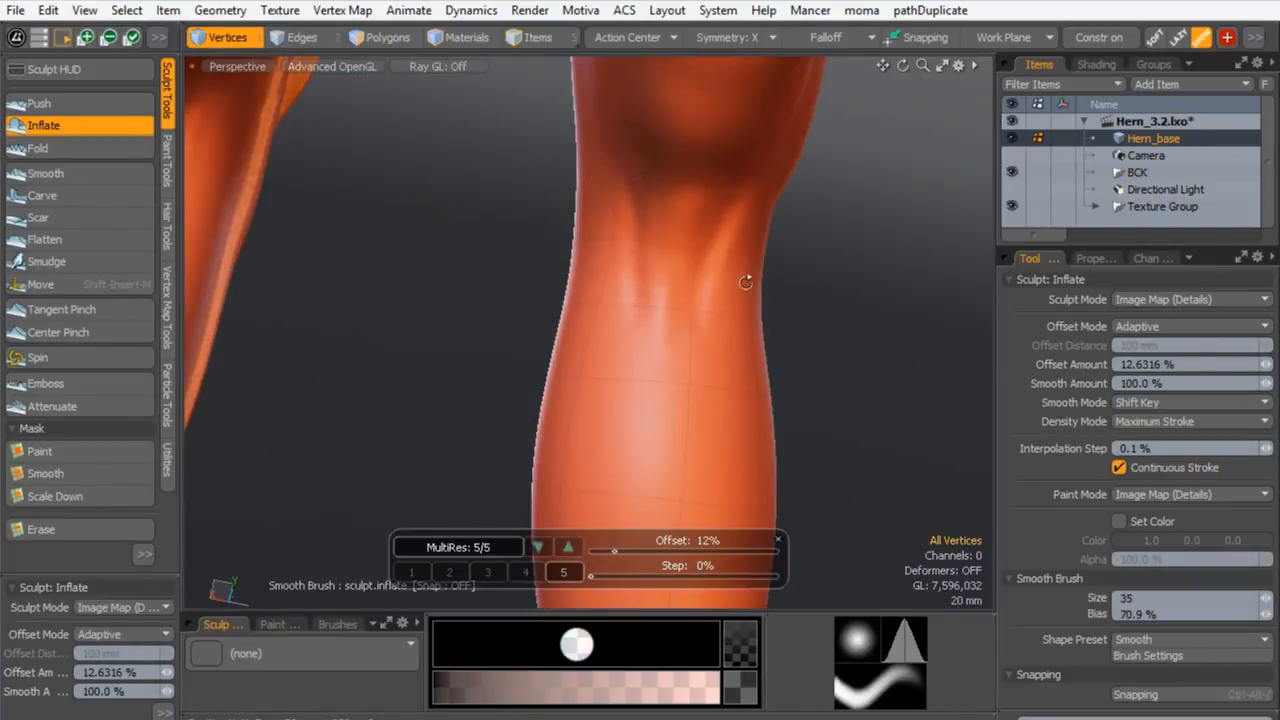
- Sharpen the tendons behind the knee with a size 15 brush at 12% offset
{"action": "left_click_drag", "start_coordinate": [740, 281], "coordinate": [679, 247], "text": "alt"}
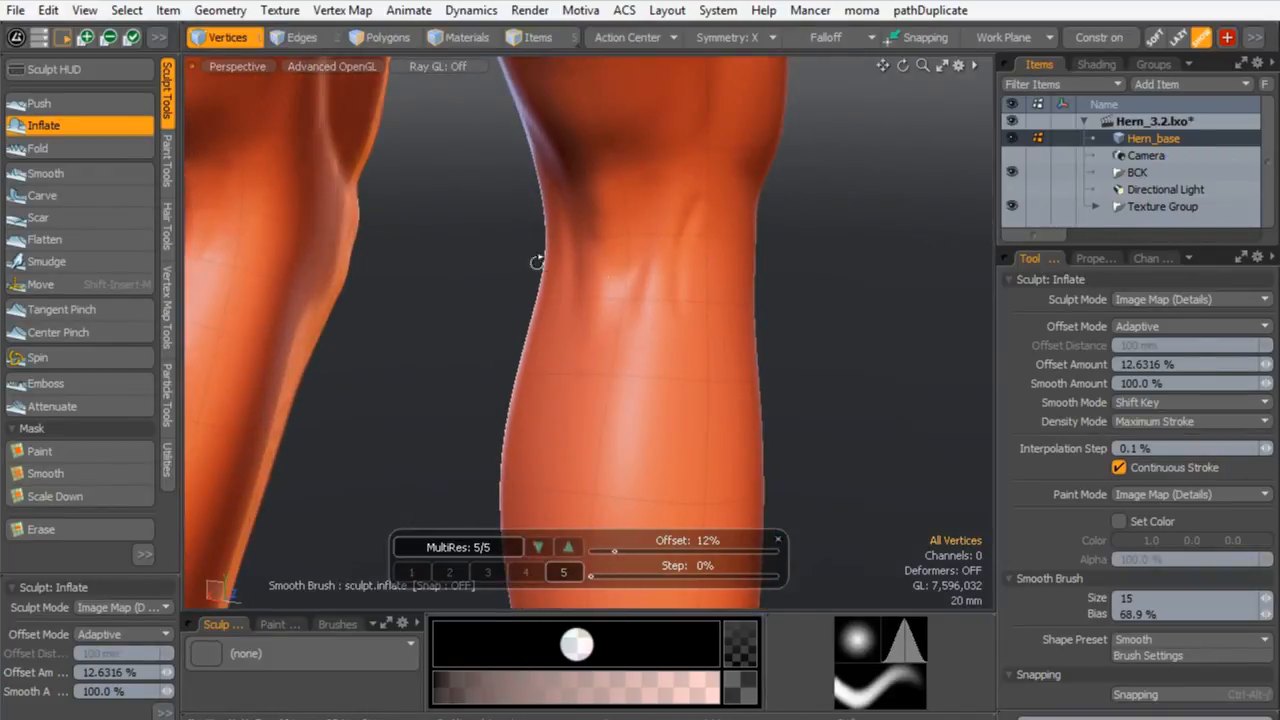
{"action": "left_click_drag", "start_coordinate": [529, 264], "coordinate": [633, 234], "text": "alt"}
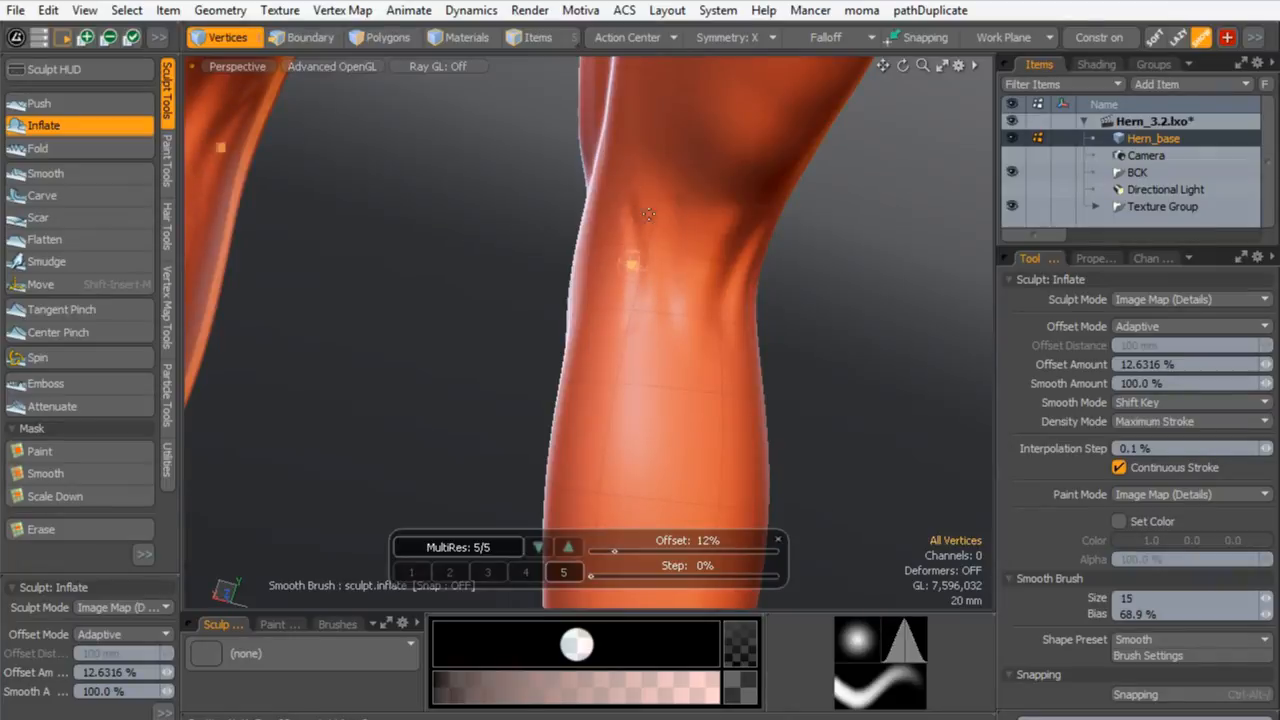
{"action": "left_click_drag", "start_coordinate": [629, 248], "coordinate": [723, 237], "text": "alt"}
{"action": "right_click_drag", "start_coordinate": [712, 234], "coordinate": [721, 233]}
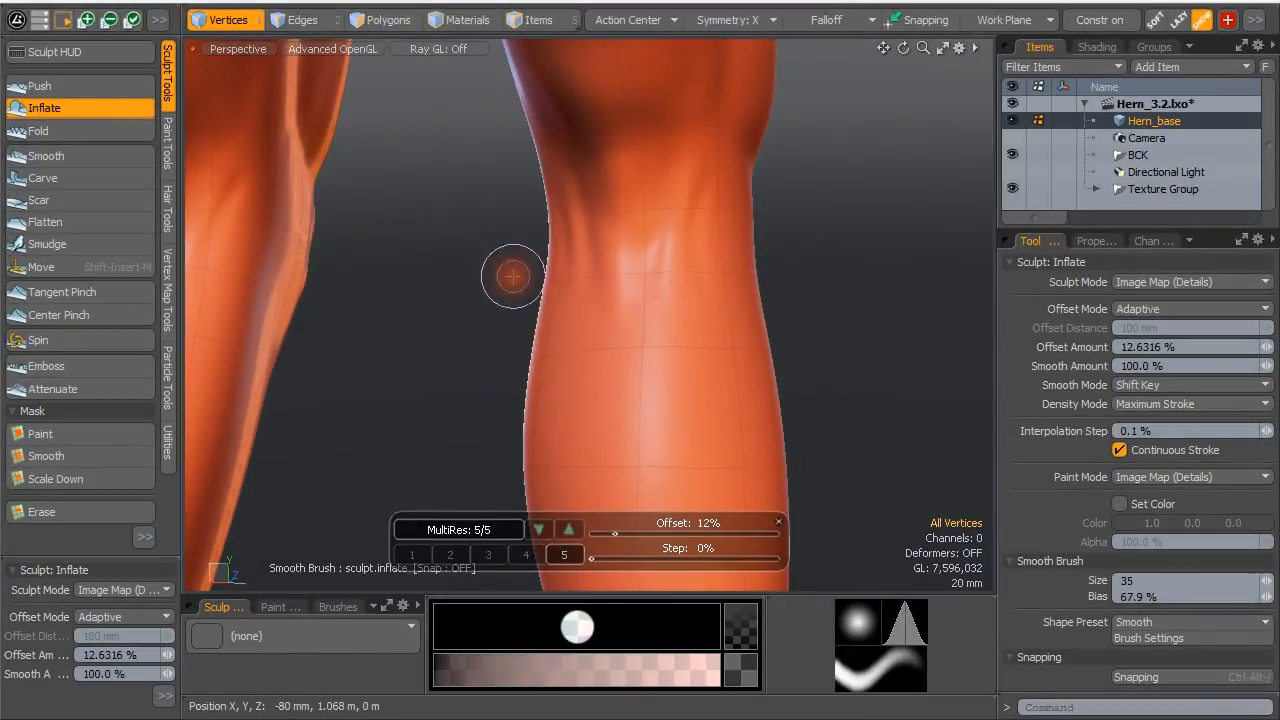
- Carve the depressions beside and below the kneecap at 12% offset and smooth the area
{"action": "left_click_drag", "start_coordinate": [509, 289], "coordinate": [542, 374], "text": "alt"}
{"action": "left_click_drag", "start_coordinate": [542, 374], "coordinate": [603, 240], "text": "ctrl+alt"}
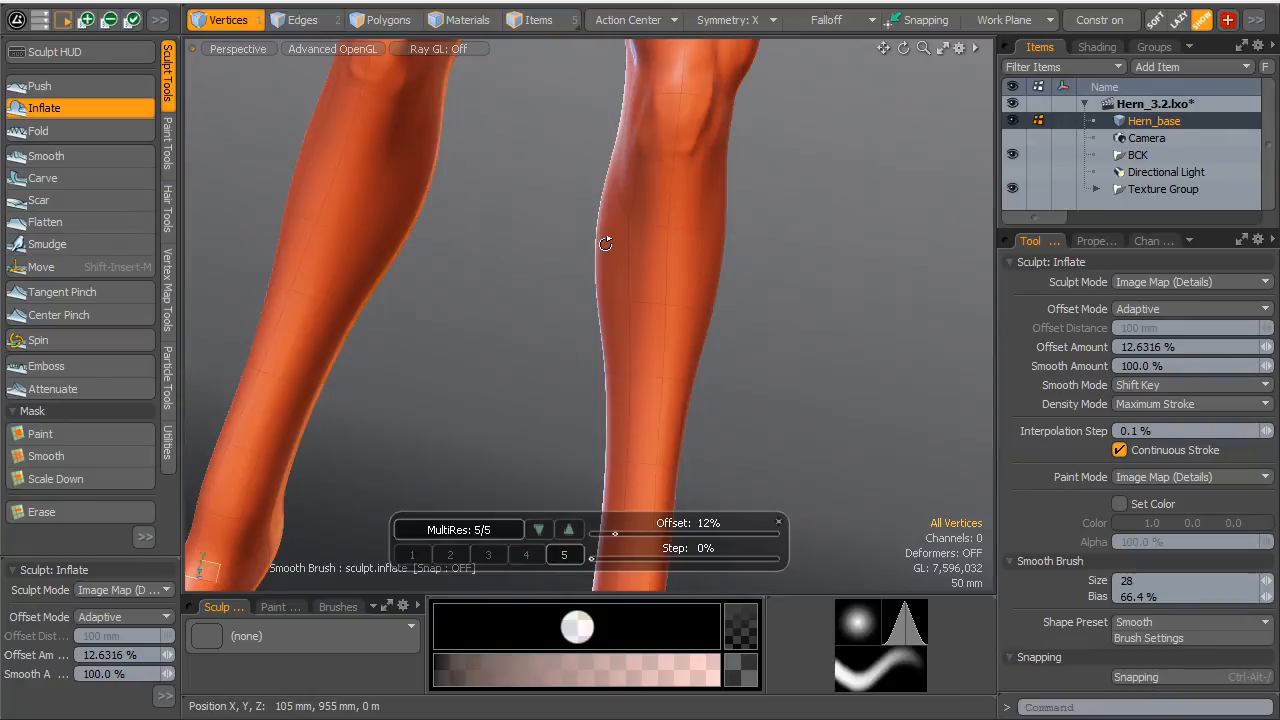
{"action": "left_click_drag", "start_coordinate": [586, 151], "coordinate": [690, 125], "text": "ctrl+alt"}
{"action": "mouse_move", "coordinate": [690, 125]}
{"action": "left_mouse_down", "text": "alt+shift"}
{"action": "mouse_move", "coordinate": [706, 183]}
{"action": "mouse_move", "coordinate": [629, 243]}
{"action": "left_mouse_up", "text": "alt+shift"}
{"action": "right_click_drag", "start_coordinate": [636, 234], "coordinate": [627, 232]}
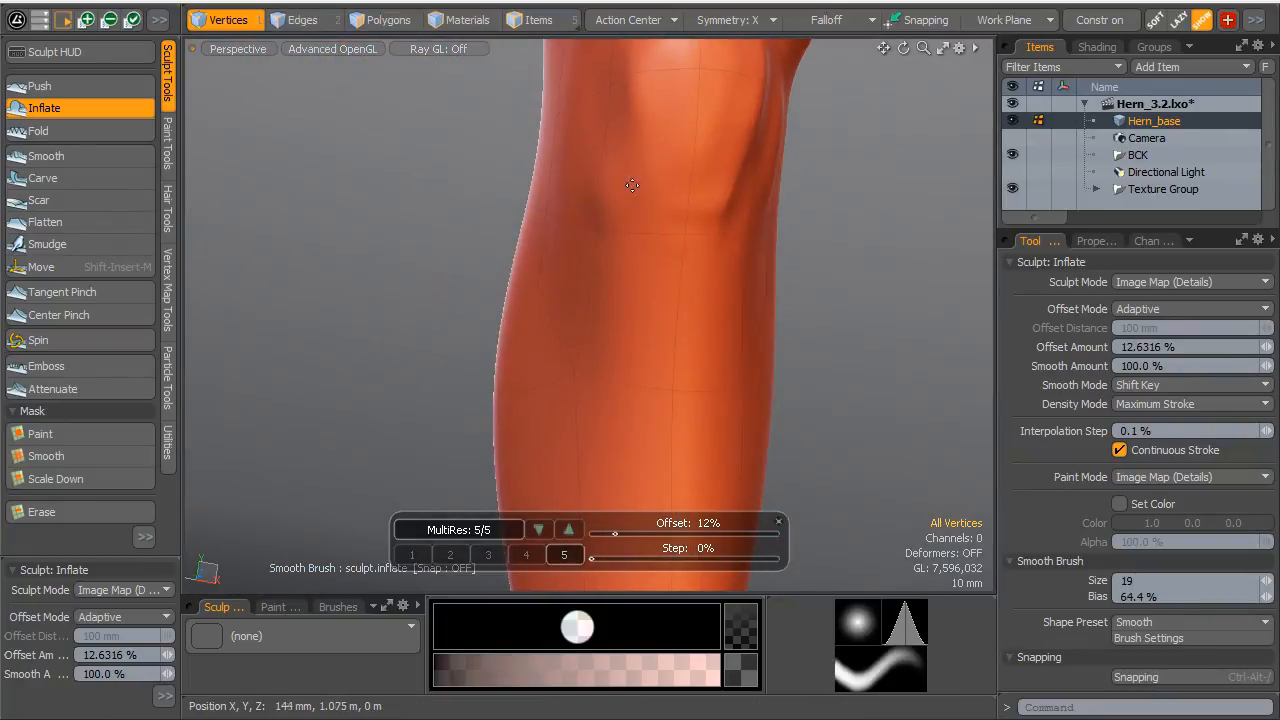
{"action": "right_click_drag", "start_coordinate": [630, 178], "coordinate": [635, 177]}
{"action": "mouse_move", "coordinate": [626, 174]}
{"action": "left_mouse_down", "text": "shift"}
{"action": "mouse_move", "coordinate": [640, 257]}
{"action": "mouse_move", "coordinate": [641, 217]}
{"action": "left_mouse_up", "text": "shift"}
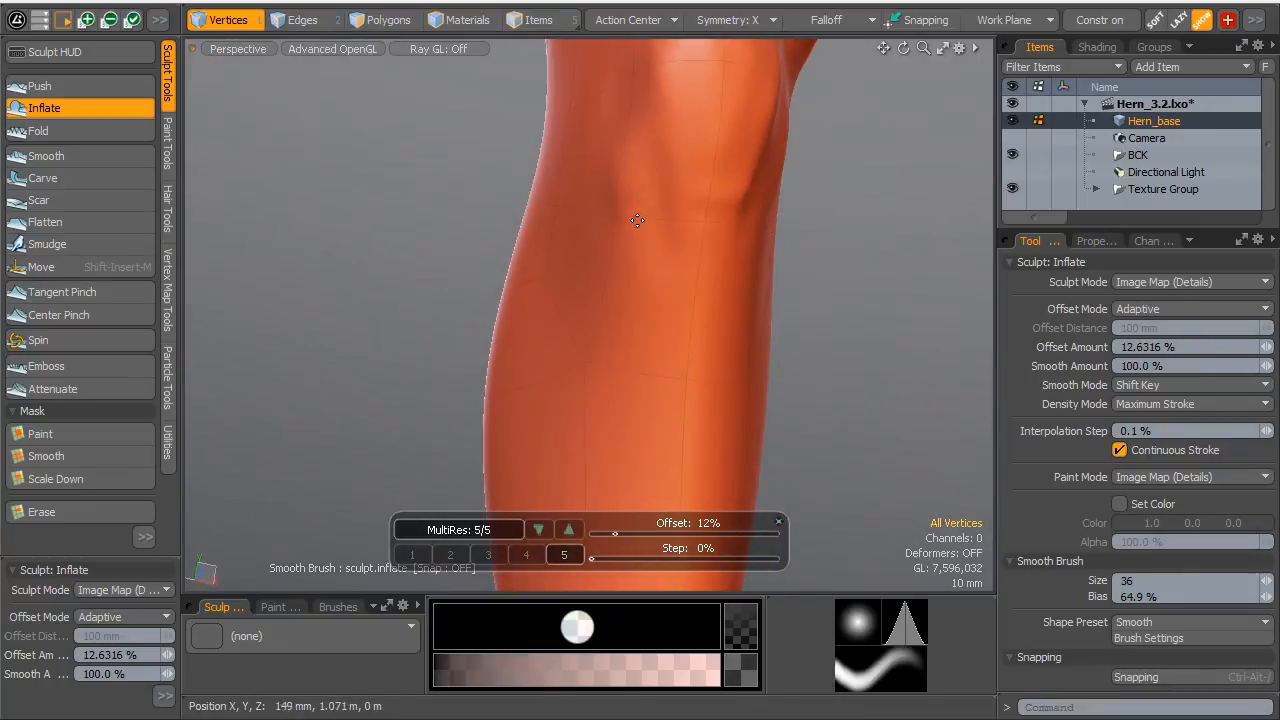
- Define the upper shin and outer calf just below the knee at 12% offset
{"action": "mouse_move", "coordinate": [655, 263]}
{"action": "left_mouse_down", "text": "ctrl+alt"}
{"action": "mouse_move", "coordinate": [631, 277]}
{"action": "mouse_move", "coordinate": [600, 234]}
{"action": "mouse_move", "coordinate": [648, 196]}
{"action": "left_mouse_up", "text": "ctrl+alt"}
{"action": "left_click_drag", "start_coordinate": [648, 196], "coordinate": [671, 177], "text": "ctrl+alt"}
{"action": "right_click_drag", "start_coordinate": [633, 135], "coordinate": [619, 134]}
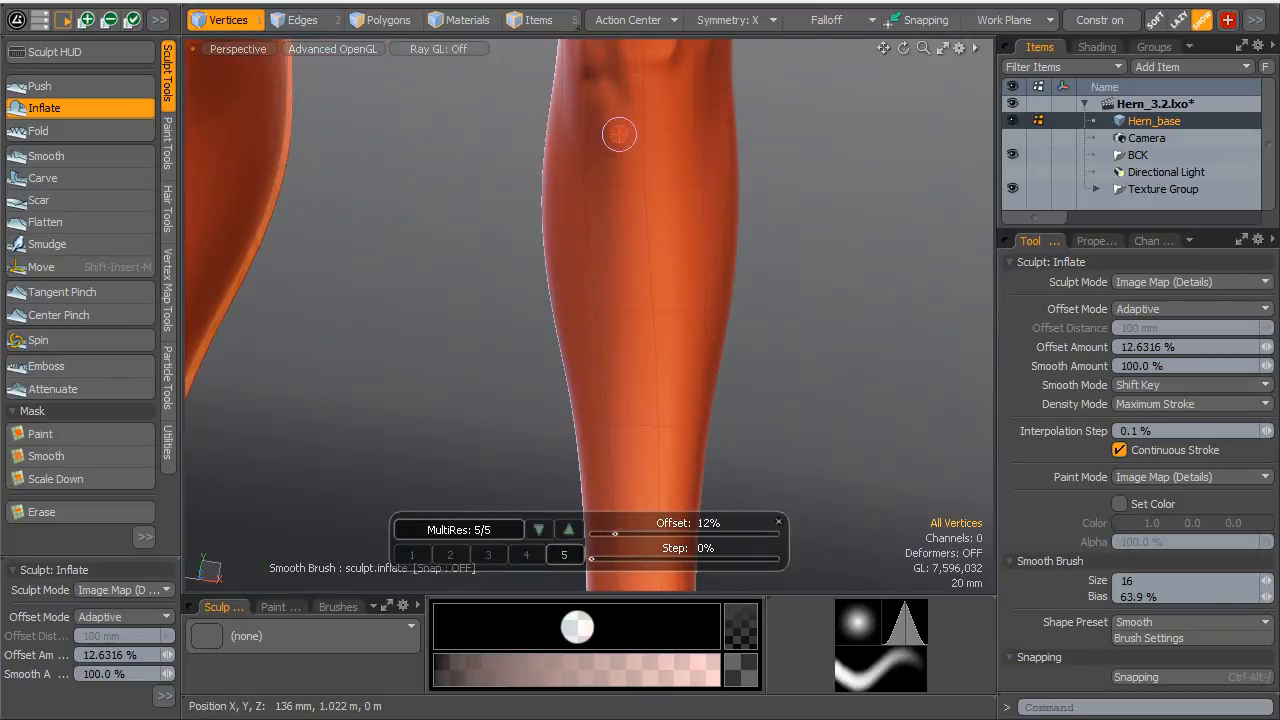
{"action": "left_click_drag", "start_coordinate": [600, 345], "coordinate": [700, 325], "text": "alt"}
{"action": "right_click_drag", "start_coordinate": [644, 160], "coordinate": [644, 143]}
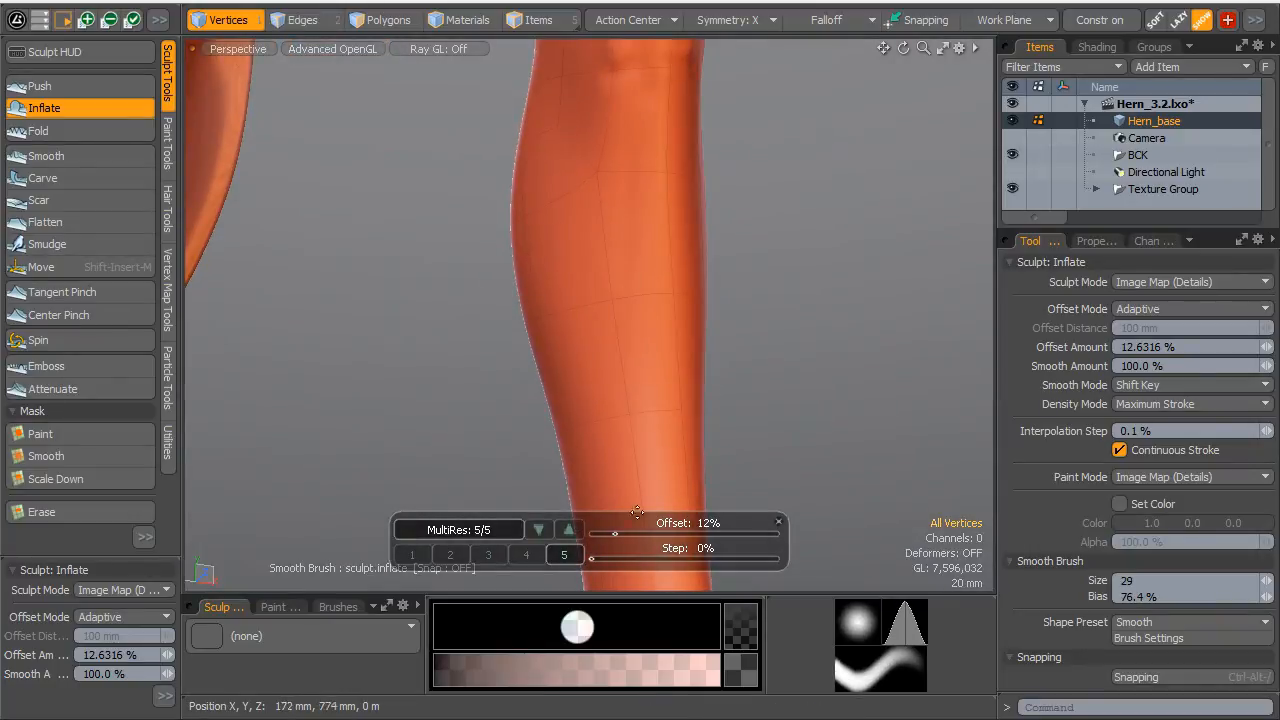
- Sculpt a long muscle line down the front of the shin and smooth it
{"action": "left_click_drag", "start_coordinate": [626, 83], "coordinate": [608, 305], "text": "ctrl"}
{"action": "left_click_drag", "start_coordinate": [608, 305], "coordinate": [607, 229], "text": "alt+shift"}
{"action": "right_click_drag", "start_coordinate": [606, 183], "coordinate": [609, 181]}
{"action": "mouse_move", "coordinate": [605, 105]}
{"action": "left_mouse_down", "text": "shift"}
{"action": "mouse_move", "coordinate": [611, 349]}
{"action": "mouse_move", "coordinate": [606, 91]}
{"action": "mouse_move", "coordinate": [594, 274]}
{"action": "left_mouse_up", "text": "shift"}
{"action": "mouse_move", "coordinate": [594, 274]}
{"action": "left_mouse_down", "text": "alt"}
{"action": "mouse_move", "coordinate": [474, 240]}
{"action": "mouse_move", "coordinate": [650, 130]}
{"action": "left_mouse_up", "text": "alt"}
- Carve the muscle grooves along the outer lower leg at 36% offset, enlarging the brush from size 9 to 25
{"action": "right_click_drag", "start_coordinate": [617, 101], "coordinate": [603, 109]}
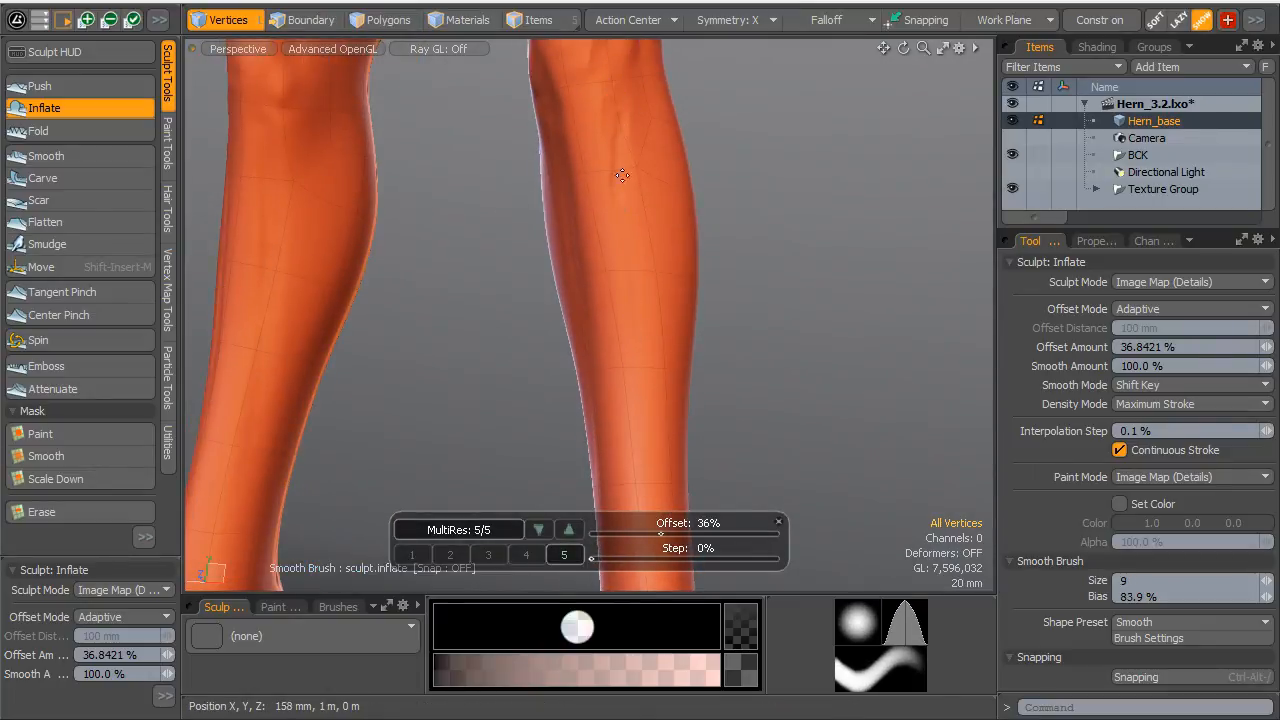
{"action": "right_click_drag", "start_coordinate": [632, 259], "coordinate": [634, 296]}
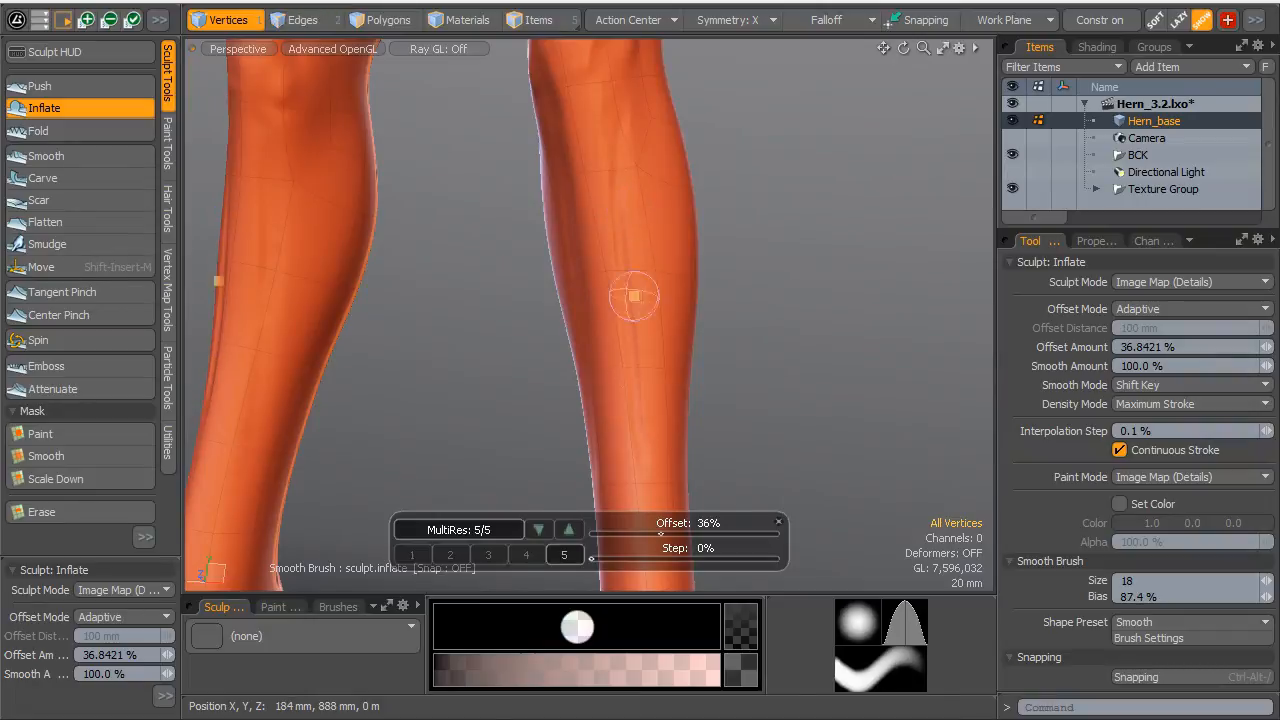
{"action": "left_click_drag", "start_coordinate": [718, 154], "coordinate": [650, 228], "text": "alt"}
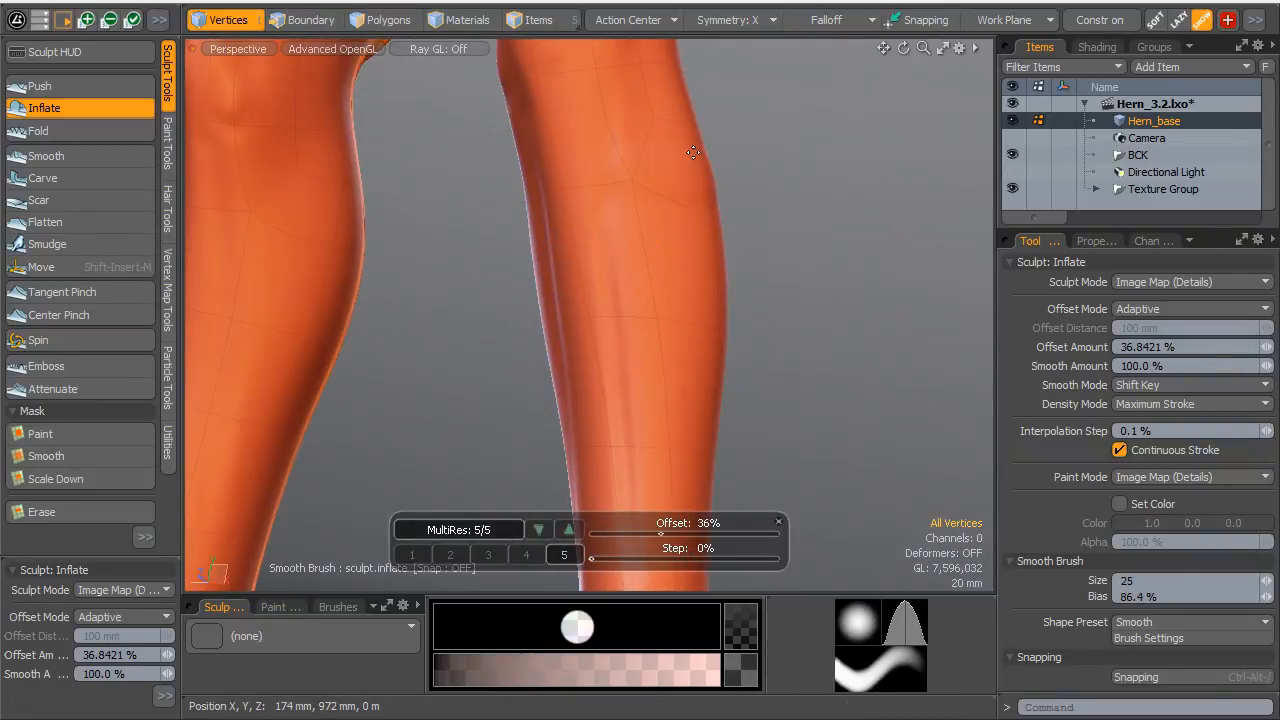
- Carve muscle grooves down the front and outer shin toward the ankle joint, reducing the brush size to 14
{"action": "left_click_drag", "start_coordinate": [693, 153], "coordinate": [756, 202], "text": "alt"}
{"action": "right_click_drag", "start_coordinate": [636, 147], "coordinate": [634, 147]}
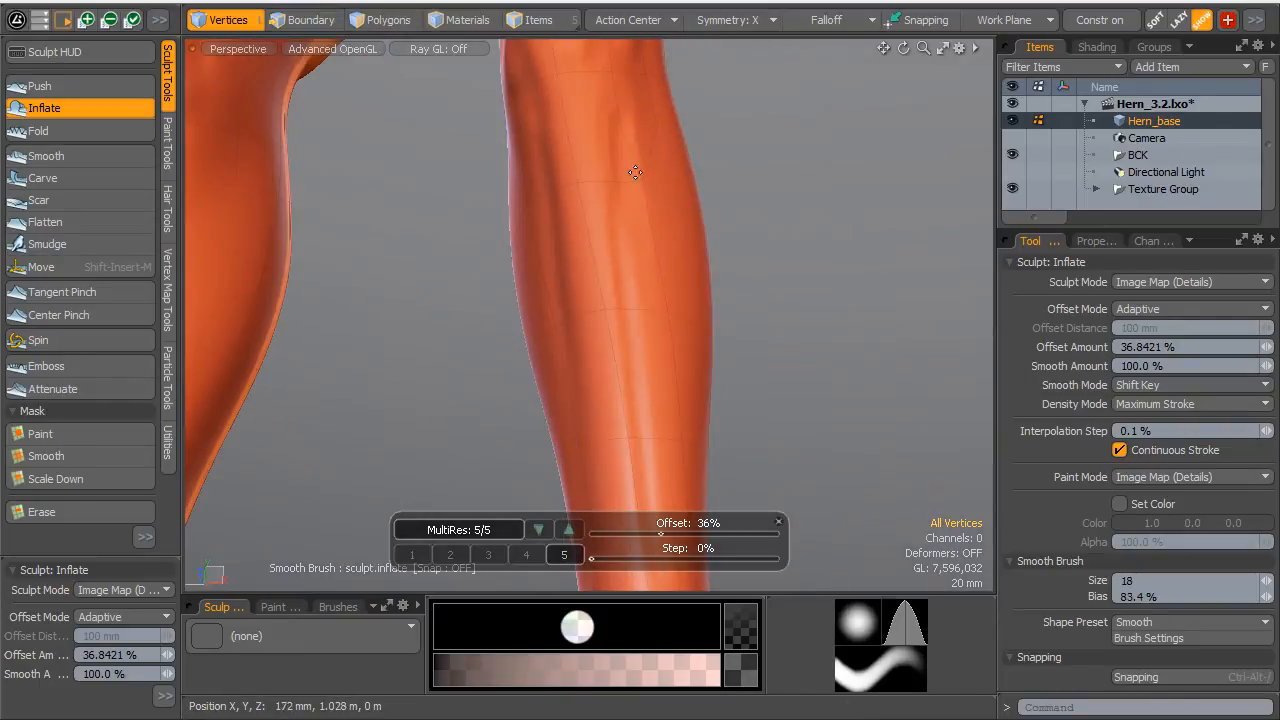
{"action": "left_click_drag", "start_coordinate": [656, 311], "coordinate": [623, 251], "text": "alt"}
{"action": "right_click_drag", "start_coordinate": [613, 209], "coordinate": [607, 161]}
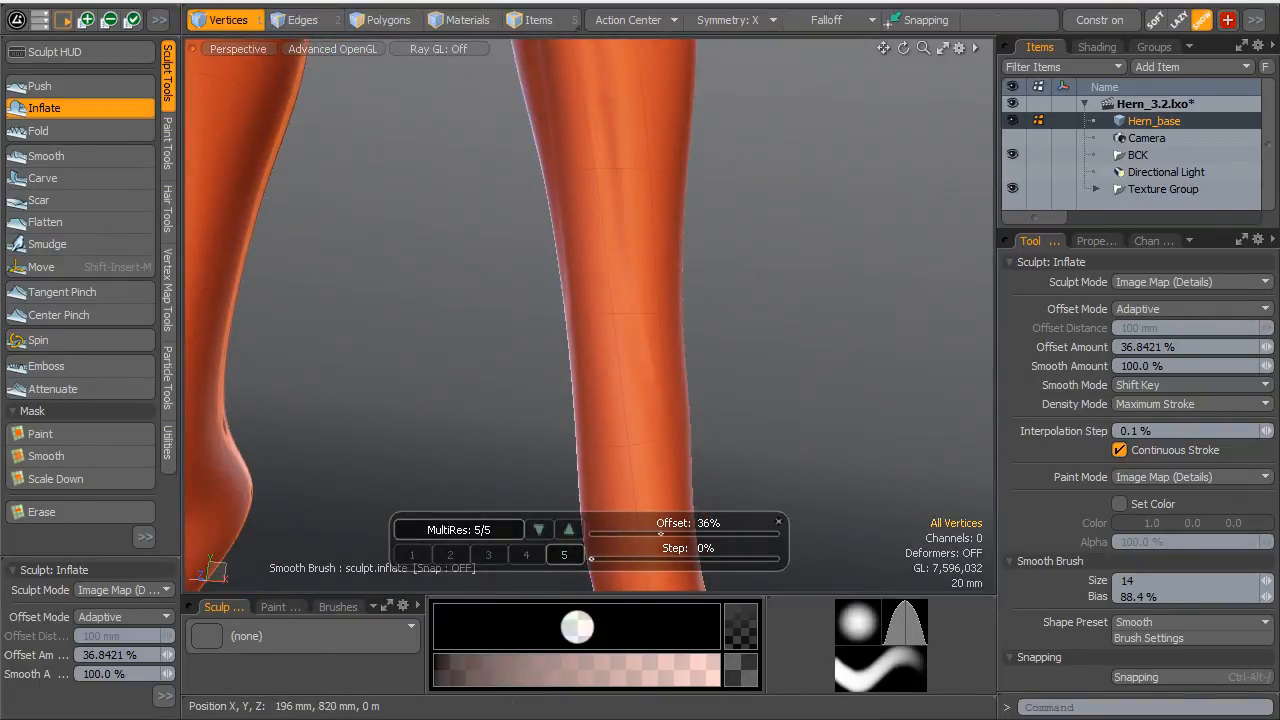
{"action": "mouse_move", "coordinate": [627, 322]}
{"action": "left_mouse_down", "text": "alt"}
{"action": "mouse_move", "coordinate": [637, 277]}
{"action": "mouse_move", "coordinate": [654, 294]}
{"action": "left_mouse_up", "text": "alt"}
{"action": "right_click_drag", "start_coordinate": [656, 218], "coordinate": [644, 210]}
{"action": "left_click_drag", "start_coordinate": [676, 252], "coordinate": [694, 435], "text": "ctrl"}
{"action": "left_click_drag", "start_coordinate": [606, 365], "coordinate": [620, 174], "text": "alt"}
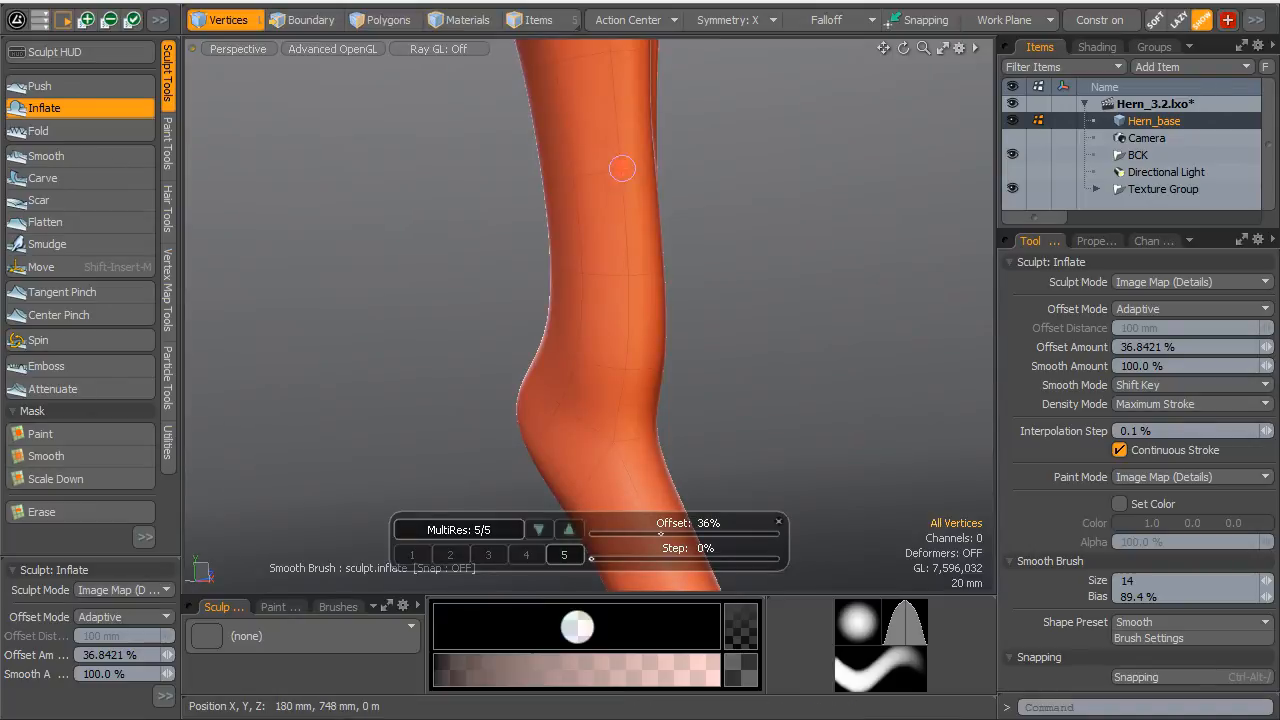
- Sculpt the front of the hock joint at 36% offset, enlarging the brush to size 32, and smooth it
{"action": "mouse_move", "coordinate": [642, 302]}
{"action": "left_mouse_down", "text": "alt"}
{"action": "mouse_move", "coordinate": [668, 420]}
{"action": "mouse_move", "coordinate": [631, 330]}
{"action": "left_mouse_up", "text": "alt"}
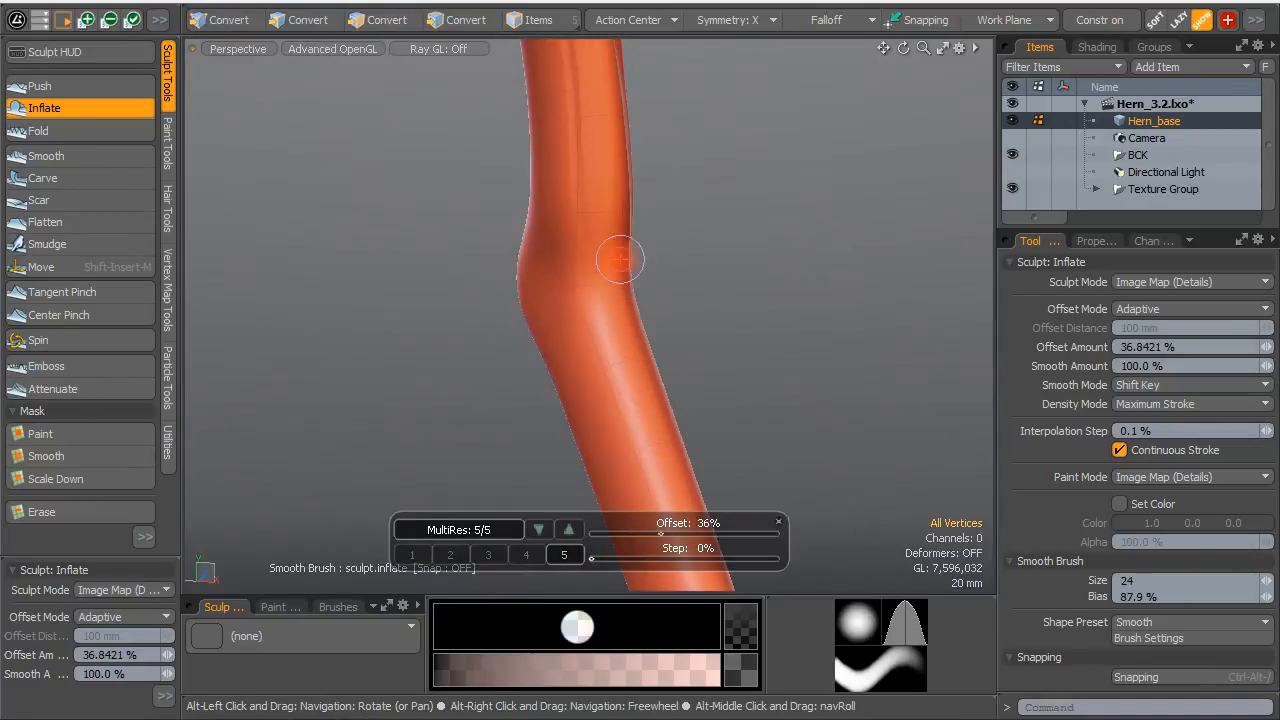
{"action": "right_click_drag", "start_coordinate": [631, 341], "coordinate": [618, 270]}
{"action": "left_click_drag", "start_coordinate": [661, 307], "coordinate": [635, 207], "text": "alt"}
{"action": "left_click_drag", "start_coordinate": [668, 302], "coordinate": [642, 234], "text": "alt"}
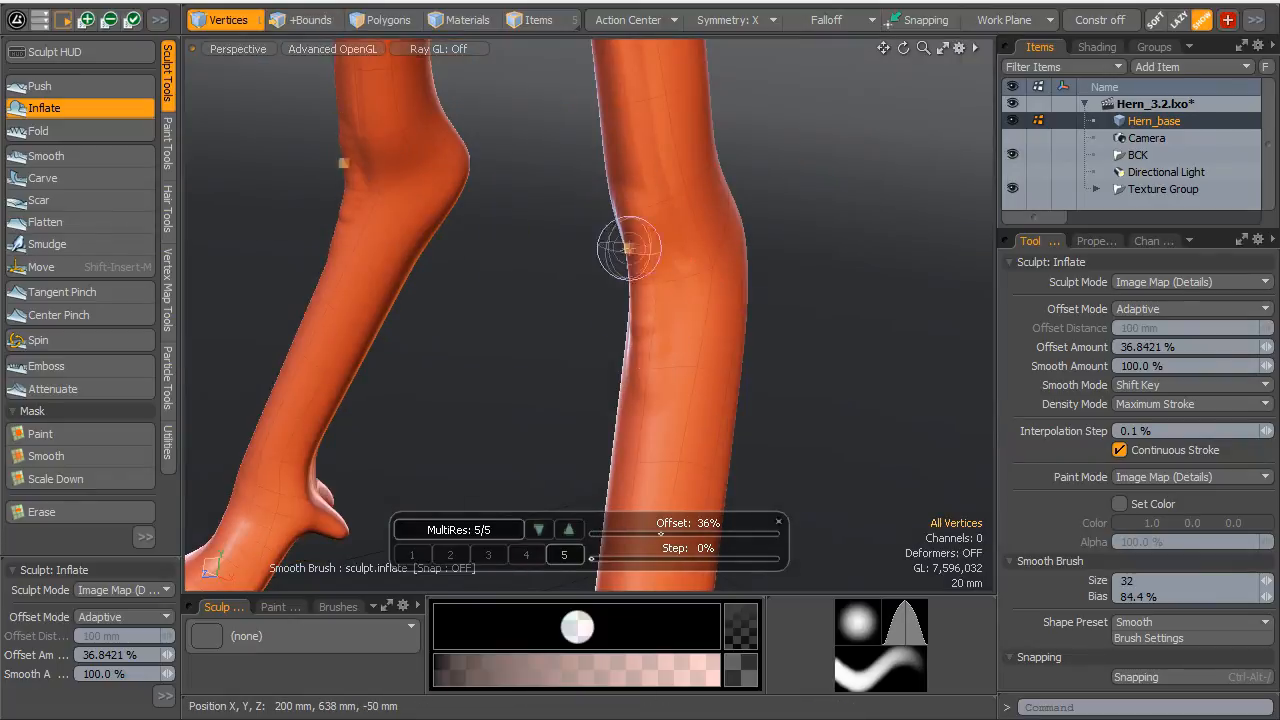
{"action": "mouse_move", "coordinate": [350, 128]}
{"action": "left_mouse_down", "text": "shift"}
{"action": "mouse_move", "coordinate": [363, 101]}
{"action": "mouse_move", "coordinate": [383, 161]}
{"action": "left_mouse_up", "text": "shift"}
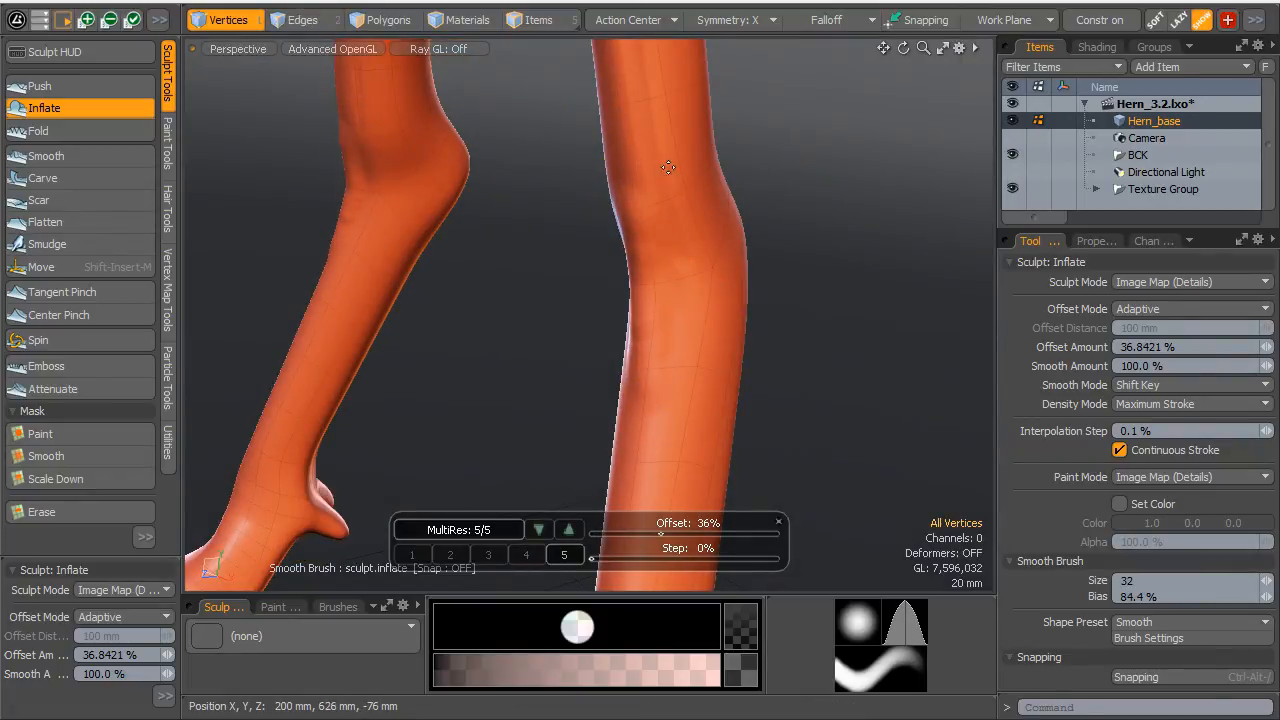
{"action": "left_click_drag", "start_coordinate": [666, 164], "coordinate": [702, 322]}
{"action": "right_click_drag", "start_coordinate": [630, 350], "coordinate": [657, 340]}
{"action": "key", "text": "ctrl+z"}
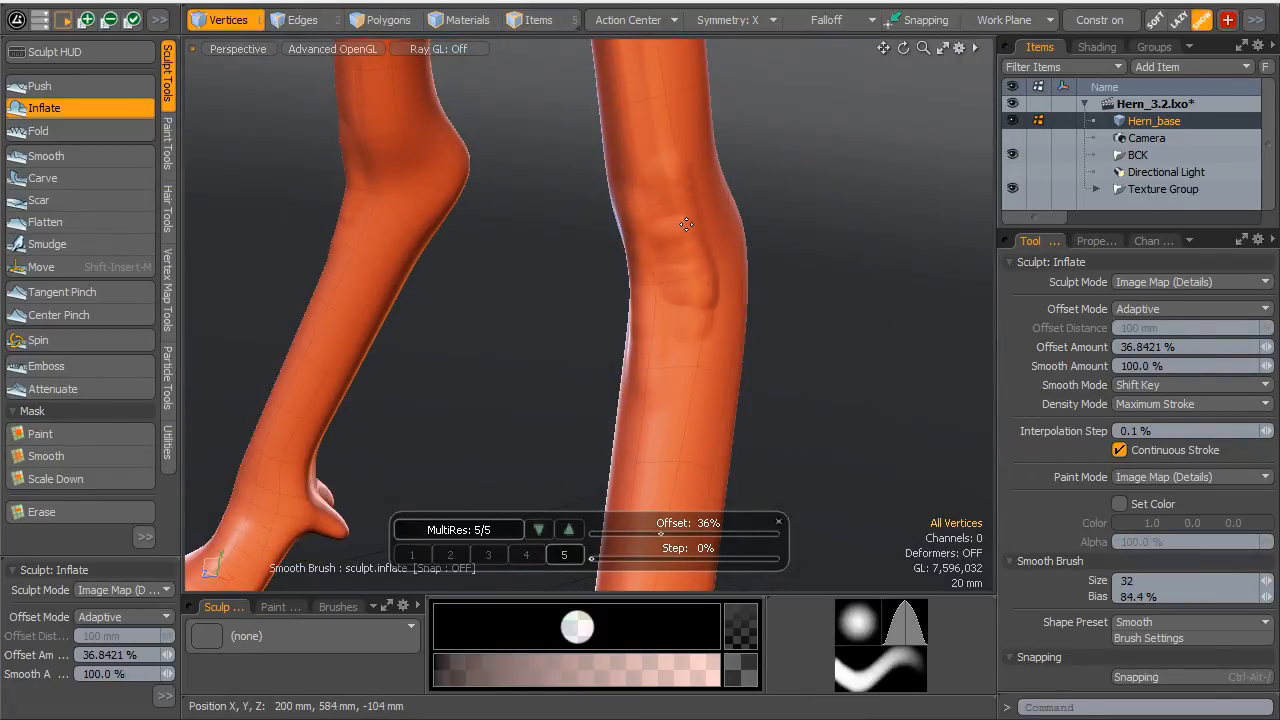
{"action": "key", "text": "ctrl+z"}
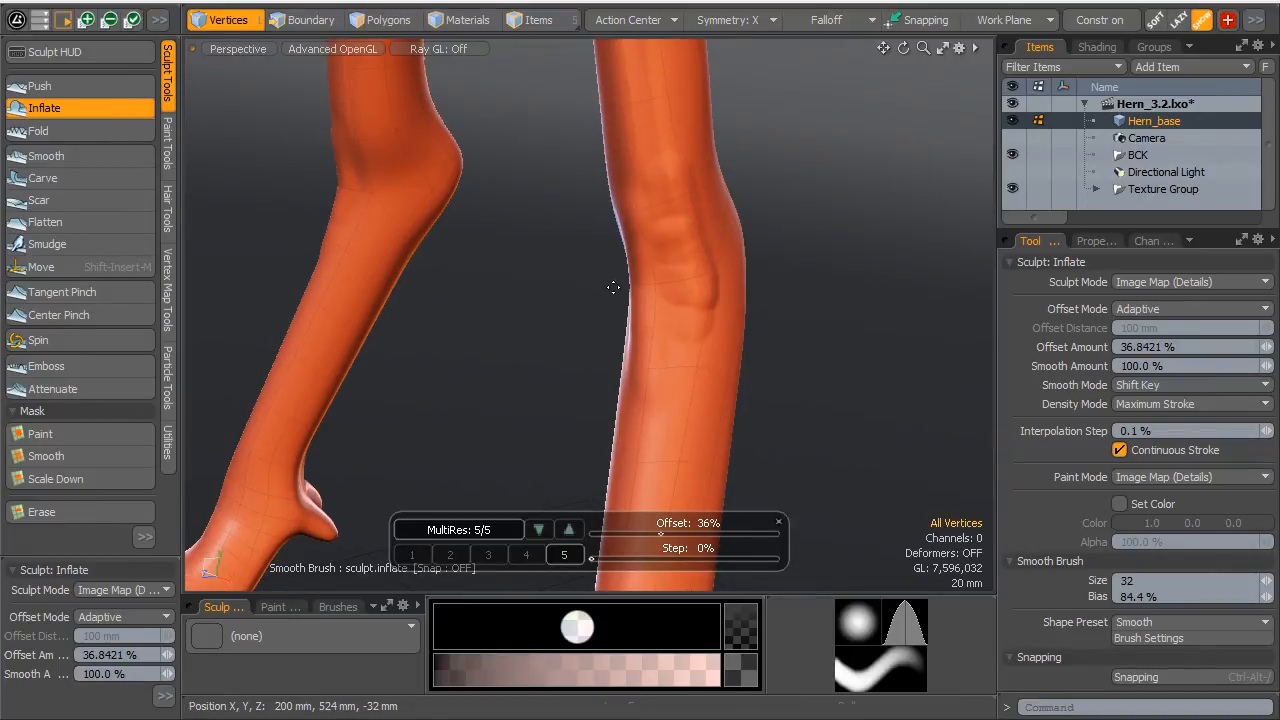
{"action": "key", "text": "ctrl+z"}
- Maximize the viewport and carve a tendon groove along the front of the hock joint at 36% offset
{"action": "left_click_drag", "start_coordinate": [640, 152], "coordinate": [677, 346], "text": "alt"}
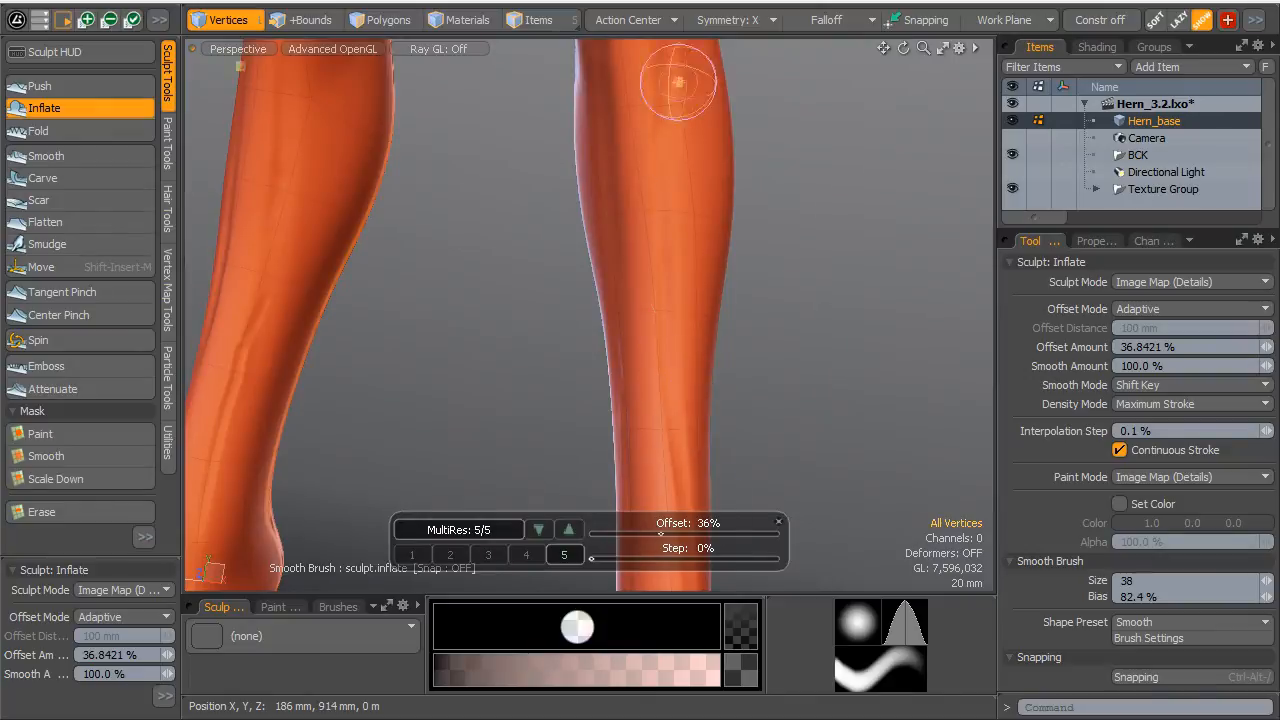
{"action": "left_click_drag", "start_coordinate": [671, 287], "coordinate": [626, 294], "text": "alt"}
{"action": "key", "text": "KP_0"}
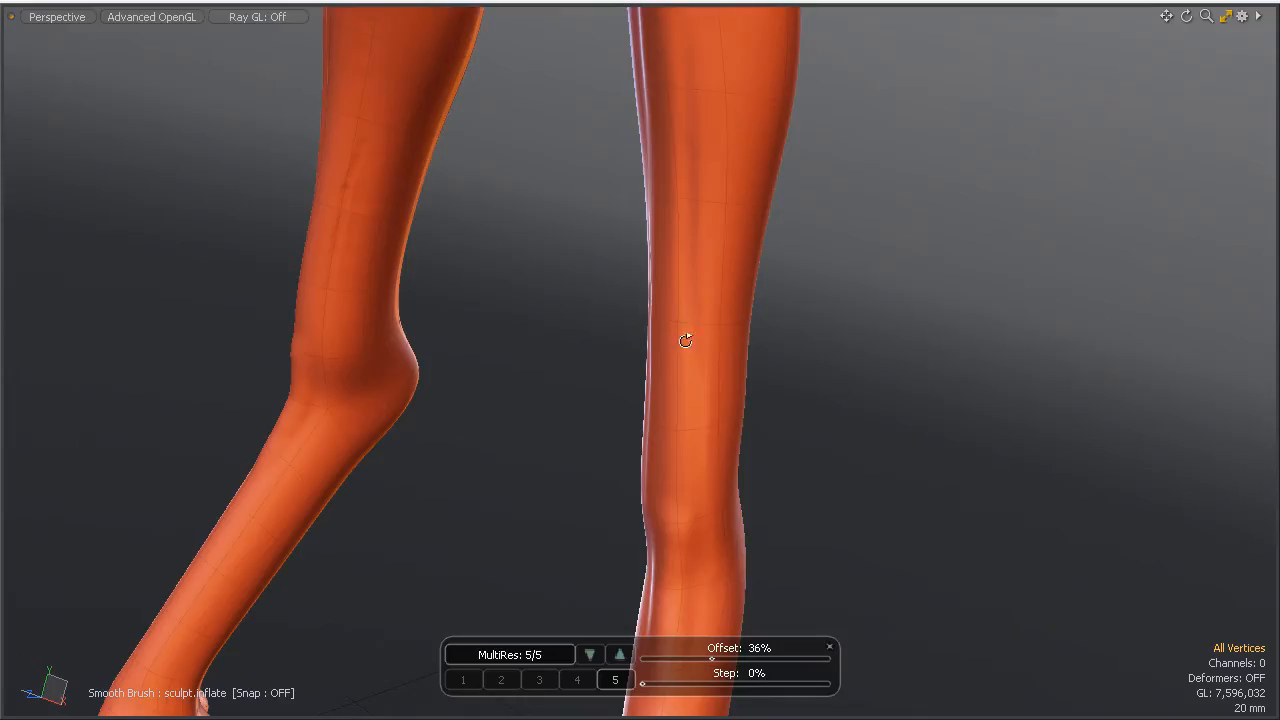
{"action": "mouse_move", "coordinate": [800, 425]}
{"action": "left_mouse_down", "text": "alt"}
{"action": "mouse_move", "coordinate": [860, 446]}
{"action": "mouse_move", "coordinate": [980, 430]}
{"action": "left_mouse_up", "text": "alt"}
{"action": "left_click_drag", "start_coordinate": [668, 300], "coordinate": [643, 267], "text": "alt+shift"}
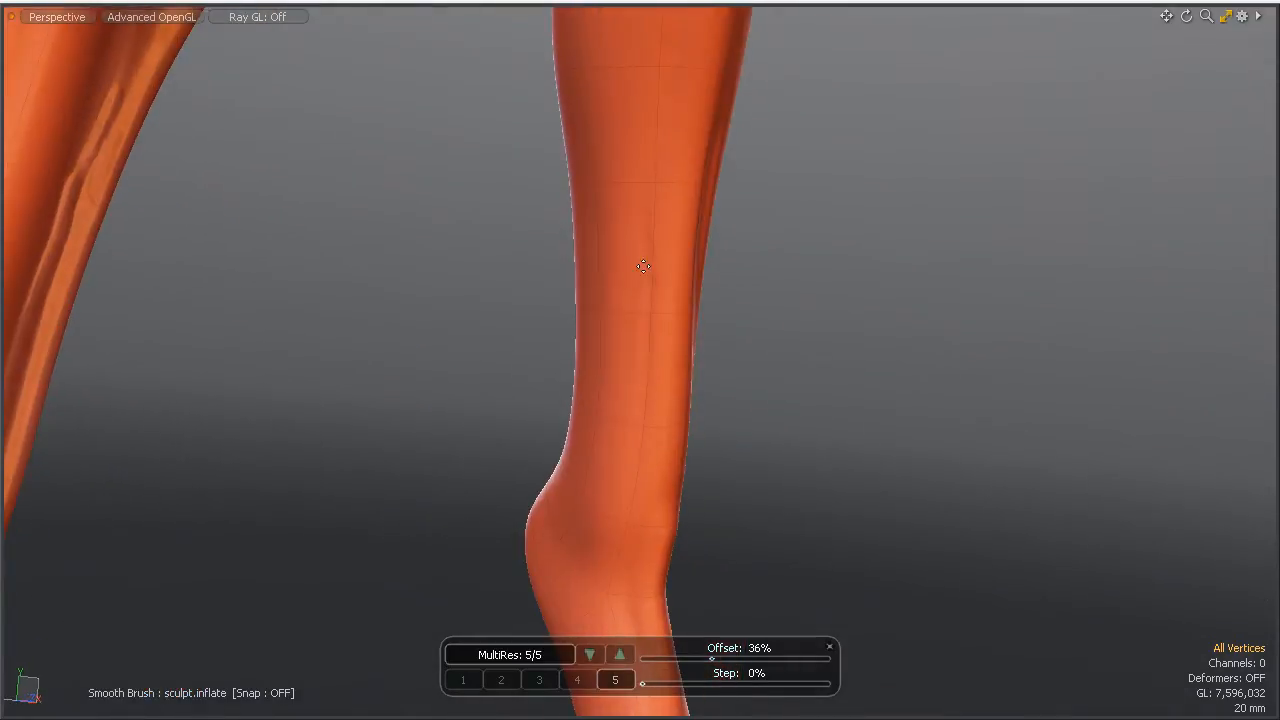
{"action": "mouse_move", "coordinate": [480, 212]}
{"action": "left_mouse_down", "text": "alt"}
{"action": "mouse_move", "coordinate": [446, 197]}
{"action": "mouse_move", "coordinate": [630, 455]}
{"action": "left_mouse_up", "text": "alt"}
{"action": "mouse_move", "coordinate": [630, 455]}
{"action": "left_mouse_down", "text": "ctrl+alt"}
{"action": "mouse_move", "coordinate": [543, 471]}
{"action": "mouse_move", "coordinate": [651, 243]}
{"action": "mouse_move", "coordinate": [623, 264]}
{"action": "left_mouse_up", "text": "ctrl+alt"}
{"action": "left_click_drag", "start_coordinate": [539, 499], "coordinate": [615, 295]}
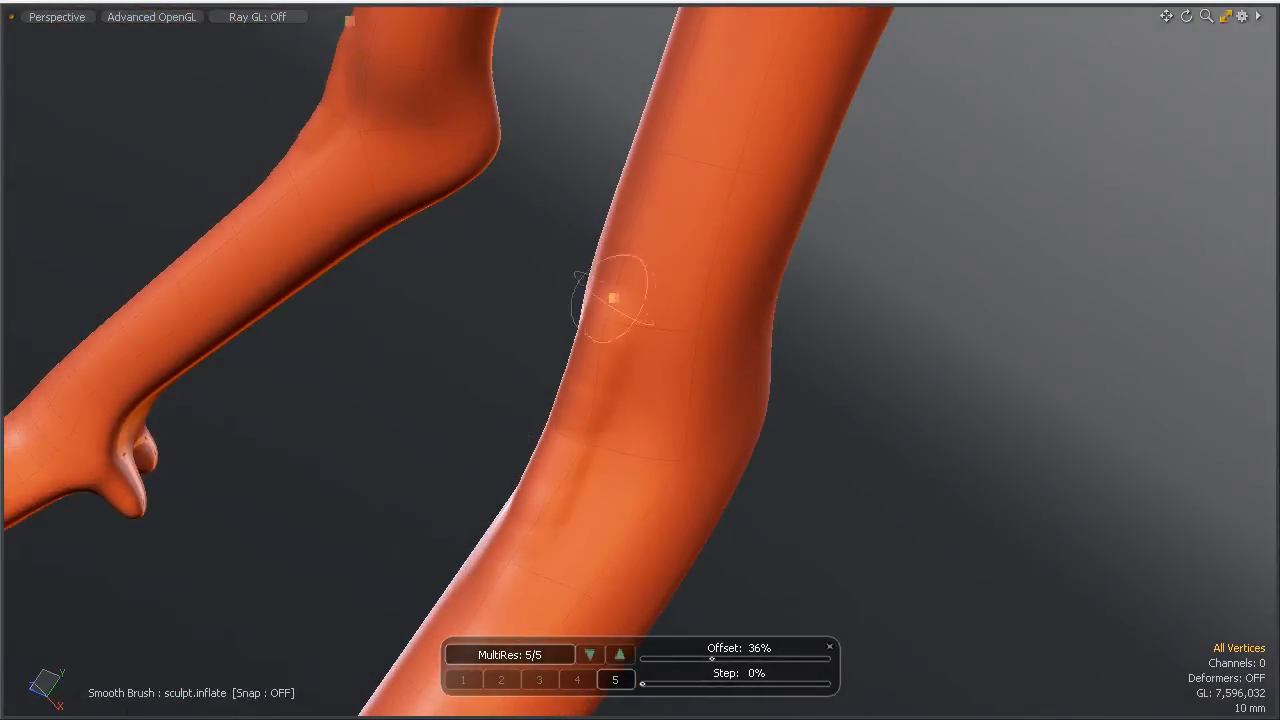
{"action": "mouse_move", "coordinate": [586, 391]}
{"action": "left_mouse_down"}
{"action": "mouse_move", "coordinate": [609, 357]}
{"action": "mouse_move", "coordinate": [529, 554]}
{"action": "left_mouse_up"}
- Reduce the brush offset to 16% and shape the lower edge of the calf muscle
{"action": "mouse_move", "coordinate": [676, 153]}
{"action": "left_mouse_down", "text": "ctrl+alt"}
{"action": "mouse_move", "coordinate": [631, 137]}
{"action": "mouse_move", "coordinate": [871, 323]}
{"action": "mouse_move", "coordinate": [709, 209]}
{"action": "mouse_move", "coordinate": [822, 165]}
{"action": "mouse_move", "coordinate": [741, 195]}
{"action": "mouse_move", "coordinate": [726, 180]}
{"action": "mouse_move", "coordinate": [677, 271]}
{"action": "mouse_move", "coordinate": [723, 214]}
{"action": "mouse_move", "coordinate": [690, 291]}
{"action": "mouse_move", "coordinate": [740, 174]}
{"action": "mouse_move", "coordinate": [272, 260]}
{"action": "left_mouse_up", "text": "ctrl+alt"}
{"action": "mouse_move", "coordinate": [646, 118]}
{"action": "left_mouse_down"}
{"action": "mouse_move", "coordinate": [669, 123]}
{"action": "mouse_move", "coordinate": [680, 262]}
{"action": "left_mouse_up"}
{"action": "left_click_drag", "start_coordinate": [698, 336], "coordinate": [642, 379], "text": "alt"}
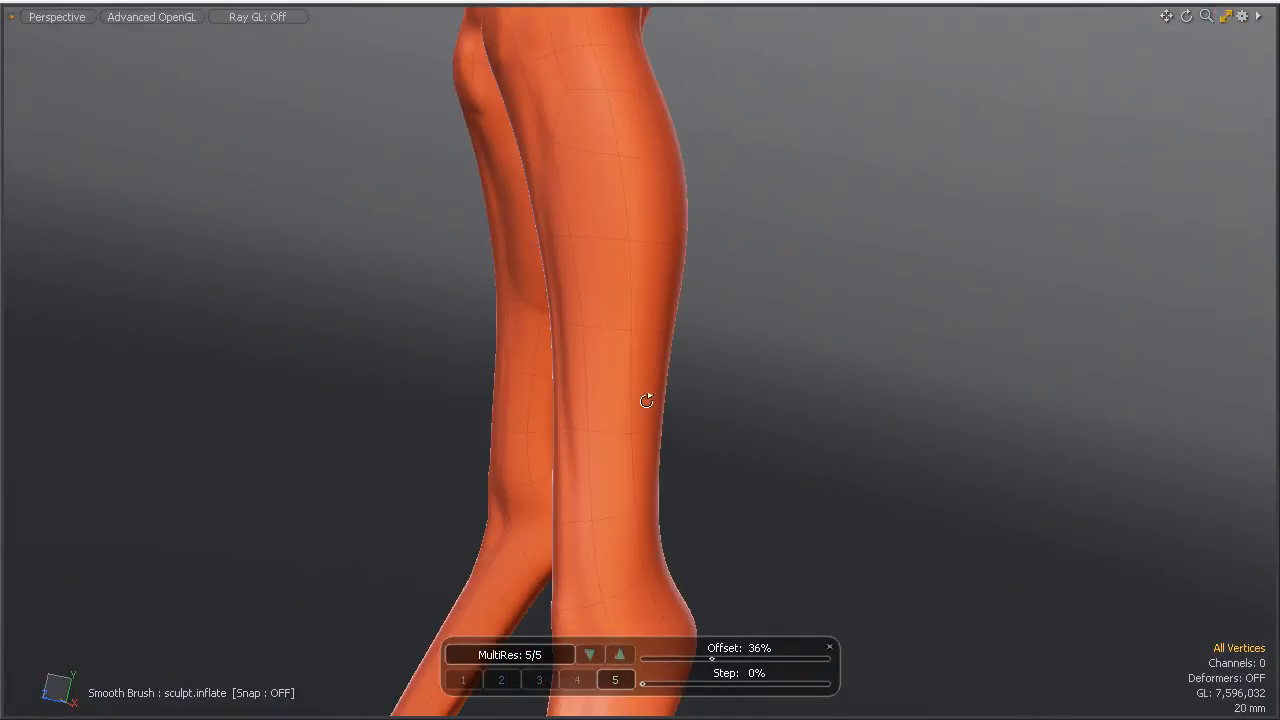
{"action": "mouse_move", "coordinate": [644, 112]}
{"action": "left_mouse_down"}
{"action": "mouse_move", "coordinate": [667, 230]}
{"action": "mouse_move", "coordinate": [651, 264]}
{"action": "left_mouse_up"}
{"action": "mouse_move", "coordinate": [695, 220]}
{"action": "left_mouse_down", "text": "alt"}
{"action": "mouse_move", "coordinate": [673, 235]}
{"action": "mouse_move", "coordinate": [520, 190]}
{"action": "left_mouse_up", "text": "alt"}
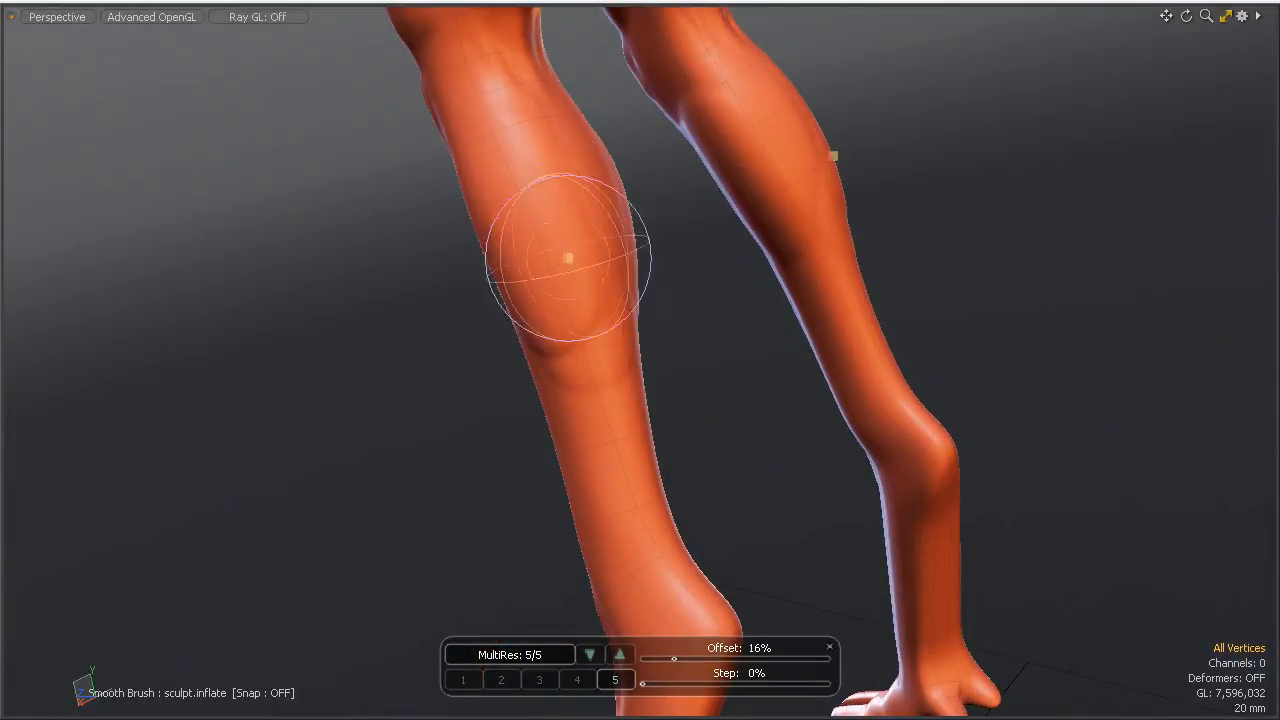
- Smooth the back of the calf and sculpt its long central muscle division at 16% offset
{"action": "mouse_move", "coordinate": [577, 309]}
{"action": "left_mouse_down", "text": "alt"}
{"action": "mouse_move", "coordinate": [531, 366]}
{"action": "mouse_move", "coordinate": [563, 253]}
{"action": "left_mouse_up", "text": "alt"}
{"action": "mouse_move", "coordinate": [533, 202]}
{"action": "left_mouse_down", "text": "shift"}
{"action": "mouse_move", "coordinate": [526, 337]}
{"action": "mouse_move", "coordinate": [566, 257]}
{"action": "mouse_move", "coordinate": [528, 317]}
{"action": "left_mouse_up", "text": "shift"}
{"action": "left_click_drag", "start_coordinate": [497, 246], "coordinate": [541, 383]}
{"action": "left_click_drag", "start_coordinate": [543, 200], "coordinate": [566, 379]}
{"action": "left_click_drag", "start_coordinate": [554, 221], "coordinate": [571, 442]}
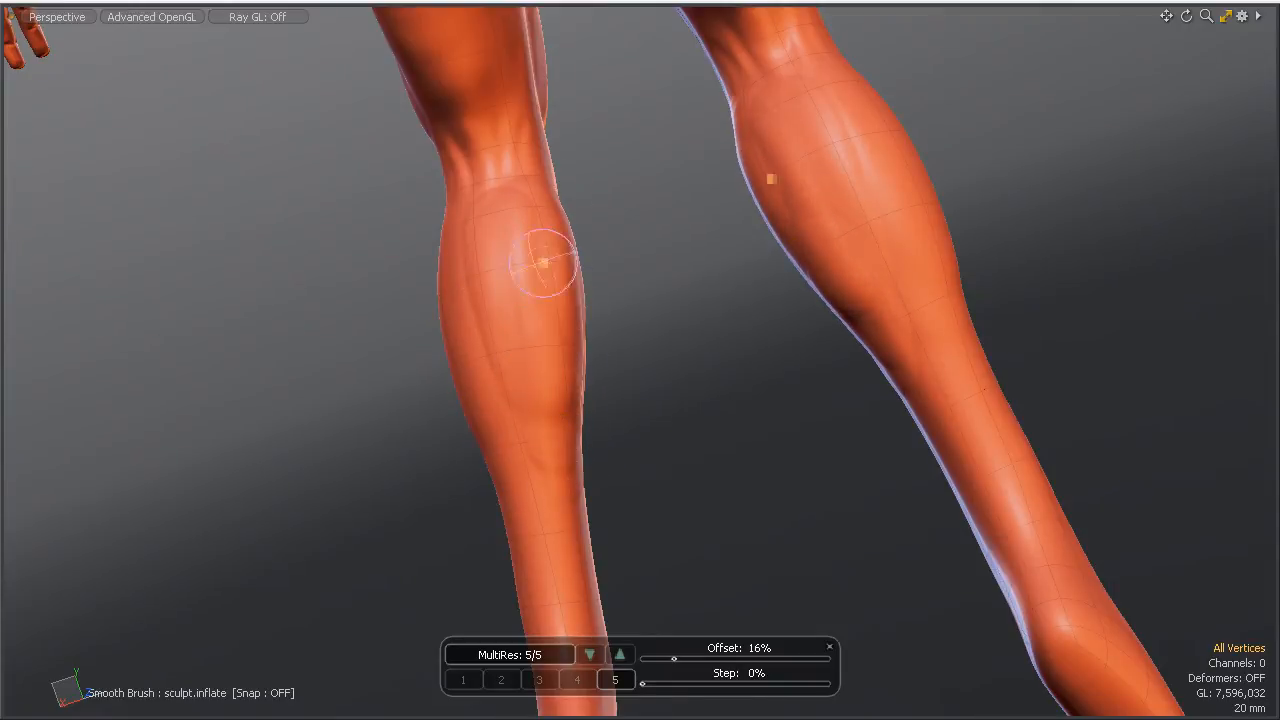
- Build up the calf muscle forms with long strokes from behind the knee down to the lower leg
{"action": "left_click_drag", "start_coordinate": [575, 265], "coordinate": [620, 228], "text": "alt"}
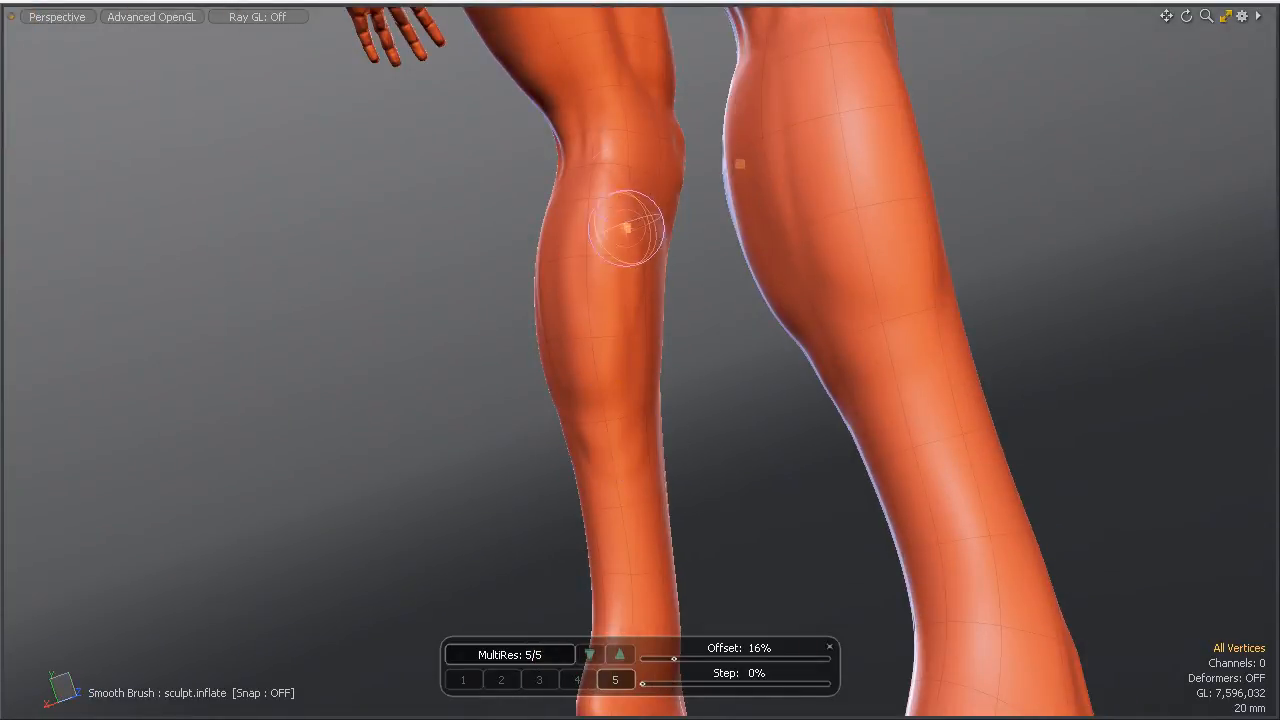
{"action": "mouse_move", "coordinate": [556, 426]}
{"action": "left_mouse_down", "text": "alt"}
{"action": "mouse_move", "coordinate": [591, 328]}
{"action": "mouse_move", "coordinate": [561, 460]}
{"action": "left_mouse_up", "text": "alt"}
{"action": "mouse_move", "coordinate": [588, 309]}
{"action": "left_mouse_down"}
{"action": "mouse_move", "coordinate": [546, 311]}
{"action": "mouse_move", "coordinate": [495, 255]}
{"action": "mouse_move", "coordinate": [556, 445]}
{"action": "left_mouse_up"}
{"action": "mouse_move", "coordinate": [500, 160]}
{"action": "left_mouse_down"}
{"action": "mouse_move", "coordinate": [497, 246]}
{"action": "mouse_move", "coordinate": [540, 420]}
{"action": "mouse_move", "coordinate": [600, 450]}
{"action": "left_mouse_up"}
{"action": "left_click_drag", "start_coordinate": [612, 225], "coordinate": [640, 490]}
{"action": "left_click_drag", "start_coordinate": [573, 180], "coordinate": [590, 430]}
{"action": "left_click_drag", "start_coordinate": [486, 137], "coordinate": [541, 440]}
{"action": "mouse_move", "coordinate": [481, 145]}
{"action": "left_mouse_down"}
{"action": "mouse_move", "coordinate": [543, 354]}
{"action": "mouse_move", "coordinate": [646, 594]}
{"action": "left_mouse_up"}
- Smooth the transitions along the upper and lower calf
{"action": "left_click_drag", "start_coordinate": [557, 294], "coordinate": [607, 472], "text": "shift"}
{"action": "left_click_drag", "start_coordinate": [557, 104], "coordinate": [529, 288], "text": "shift"}
{"action": "left_click_drag", "start_coordinate": [517, 95], "coordinate": [591, 248], "text": "shift"}
- Define the groove along the outer lower calf at 16% offset
{"action": "mouse_move", "coordinate": [549, 180]}
{"action": "left_mouse_down", "text": "alt"}
{"action": "mouse_move", "coordinate": [449, 180]}
{"action": "mouse_move", "coordinate": [536, 256]}
{"action": "mouse_move", "coordinate": [660, 291]}
{"action": "mouse_move", "coordinate": [597, 294]}
{"action": "mouse_move", "coordinate": [640, 330]}
{"action": "left_mouse_up", "text": "alt"}
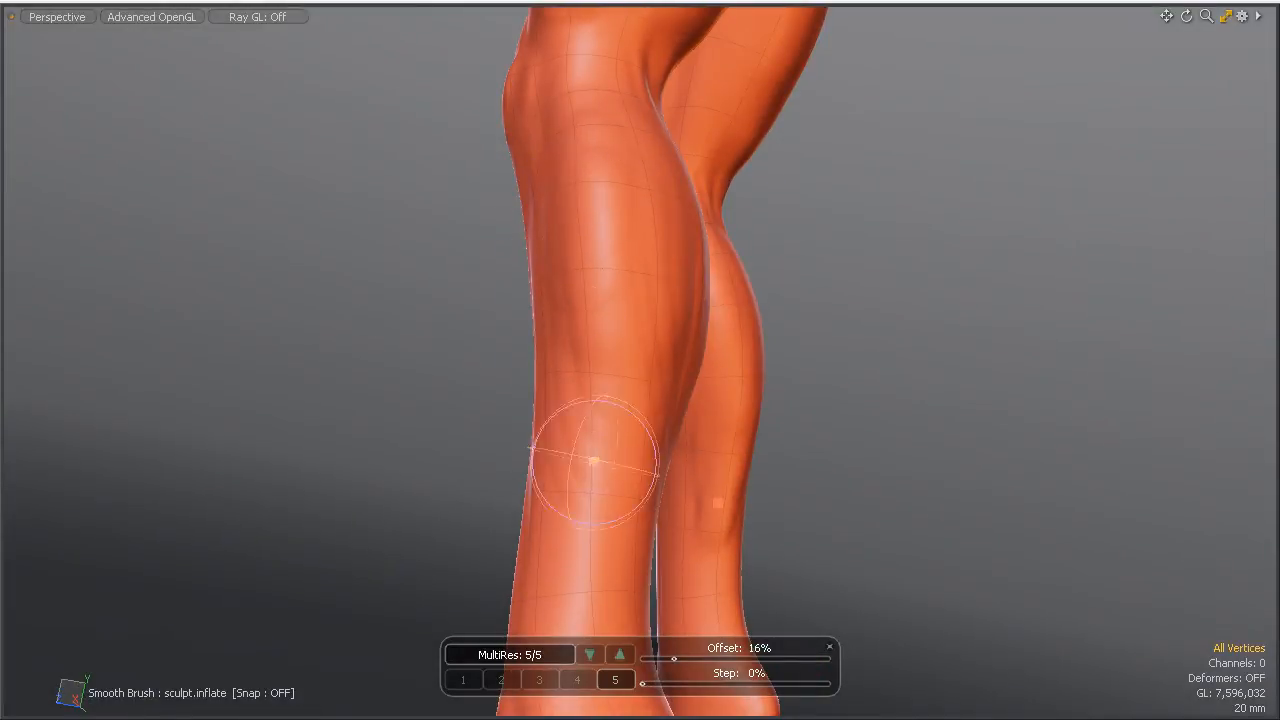
{"action": "mouse_move", "coordinate": [629, 277]}
{"action": "left_mouse_down", "text": "alt"}
{"action": "mouse_move", "coordinate": [560, 370]}
{"action": "mouse_move", "coordinate": [606, 429]}
{"action": "left_mouse_up", "text": "alt"}
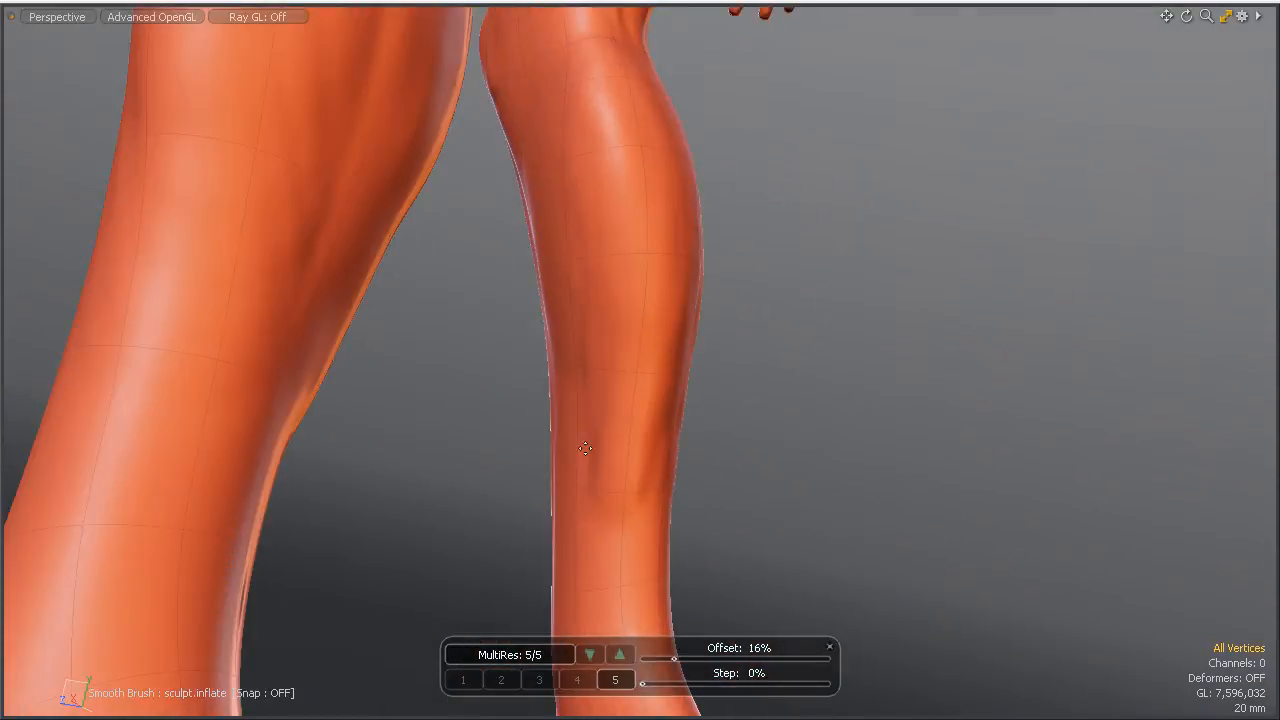
{"action": "mouse_move", "coordinate": [533, 198]}
{"action": "left_mouse_down", "text": "alt"}
{"action": "mouse_move", "coordinate": [506, 271]}
{"action": "mouse_move", "coordinate": [917, 177]}
{"action": "mouse_move", "coordinate": [717, 93]}
{"action": "mouse_move", "coordinate": [671, 160]}
{"action": "mouse_move", "coordinate": [380, 306]}
{"action": "mouse_move", "coordinate": [323, 297]}
{"action": "mouse_move", "coordinate": [493, 232]}
{"action": "left_mouse_up", "text": "alt"}
{"action": "mouse_move", "coordinate": [425, 307]}
{"action": "left_mouse_down"}
{"action": "mouse_move", "coordinate": [431, 268]}
{"action": "mouse_move", "coordinate": [445, 346]}
{"action": "left_mouse_up"}
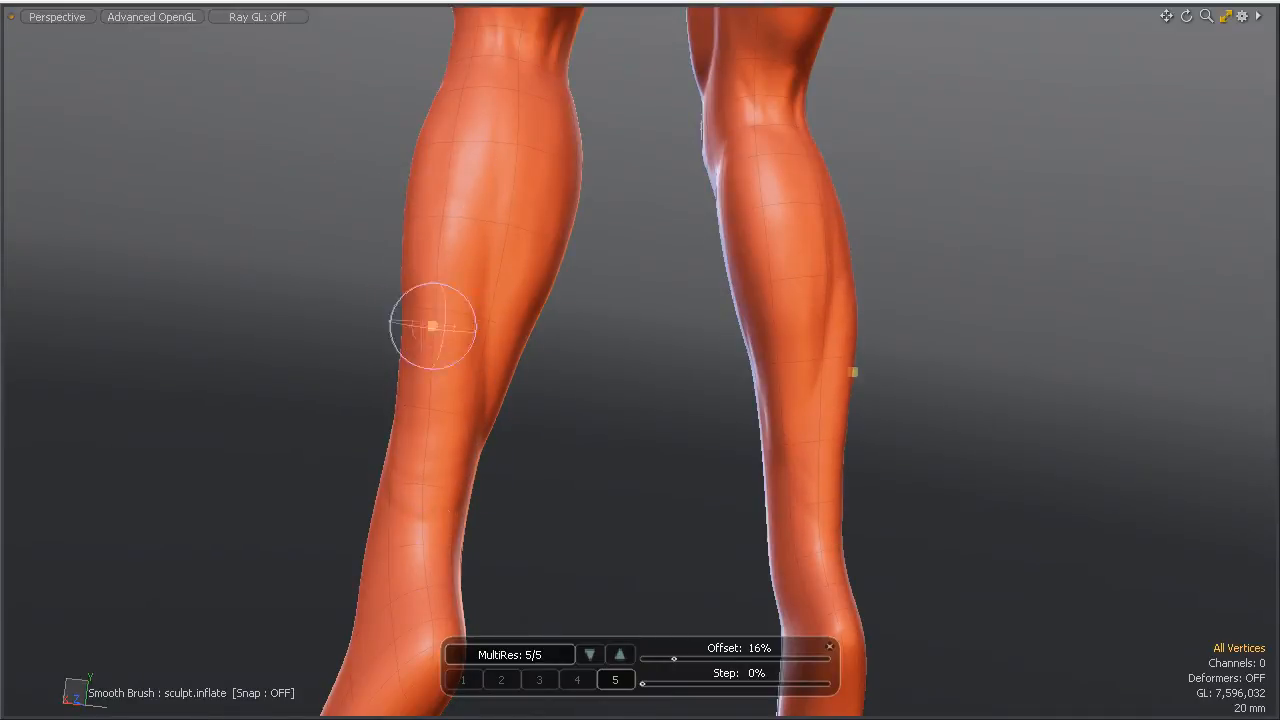
{"action": "left_click_drag", "start_coordinate": [498, 343], "coordinate": [518, 362], "text": "alt"}
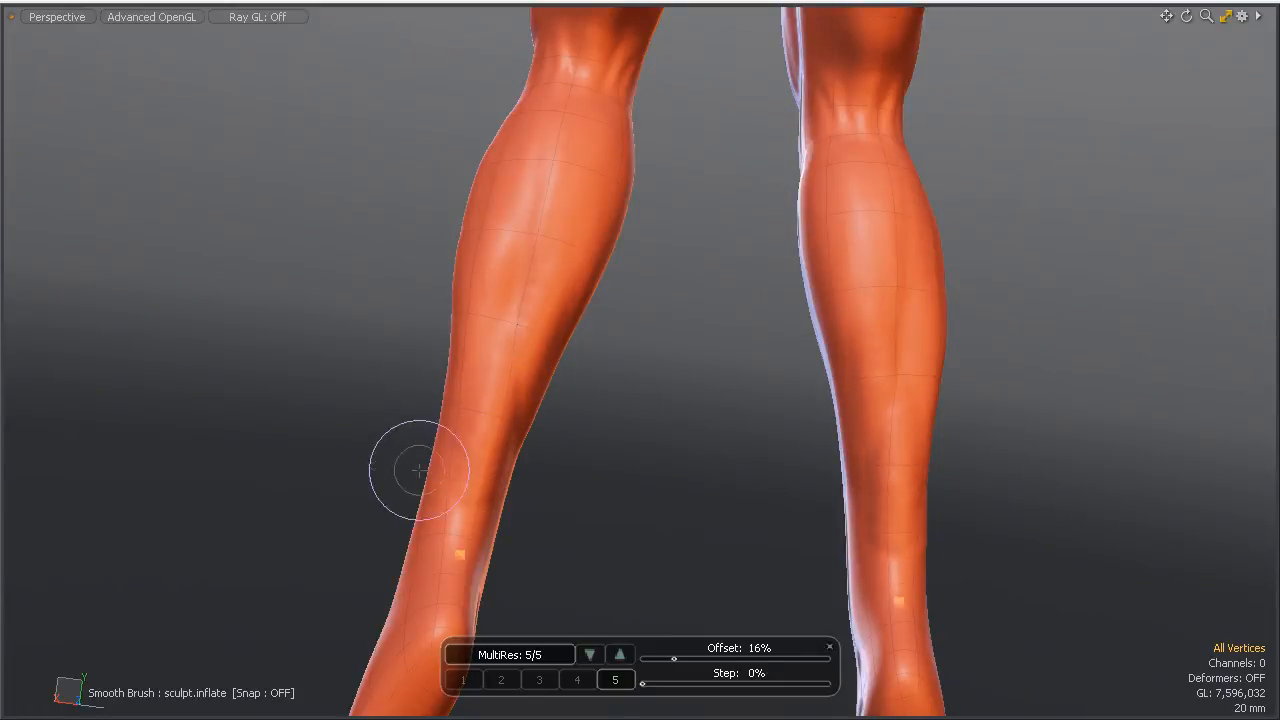
- Sculpt the lower calf tapering into the Achilles tendon with repeated downward strokes
{"action": "mouse_move", "coordinate": [555, 250]}
{"action": "left_mouse_down", "text": "alt"}
{"action": "mouse_move", "coordinate": [515, 312]}
{"action": "mouse_move", "coordinate": [650, 354]}
{"action": "left_mouse_up", "text": "alt"}
{"action": "left_click_drag", "start_coordinate": [591, 320], "coordinate": [568, 386]}
{"action": "left_click_drag", "start_coordinate": [651, 286], "coordinate": [603, 380]}
{"action": "left_click_drag", "start_coordinate": [677, 320], "coordinate": [660, 414]}
{"action": "left_click_drag", "start_coordinate": [670, 253], "coordinate": [599, 524]}
{"action": "left_click_drag", "start_coordinate": [631, 360], "coordinate": [570, 590]}
{"action": "left_click_drag", "start_coordinate": [637, 266], "coordinate": [585, 415]}
{"action": "left_click_drag", "start_coordinate": [603, 280], "coordinate": [558, 395]}
- Sculpt the tendons and hollow on the inner side of the knee at 16% offset
{"action": "left_click_drag", "start_coordinate": [651, 355], "coordinate": [737, 378], "text": "alt"}
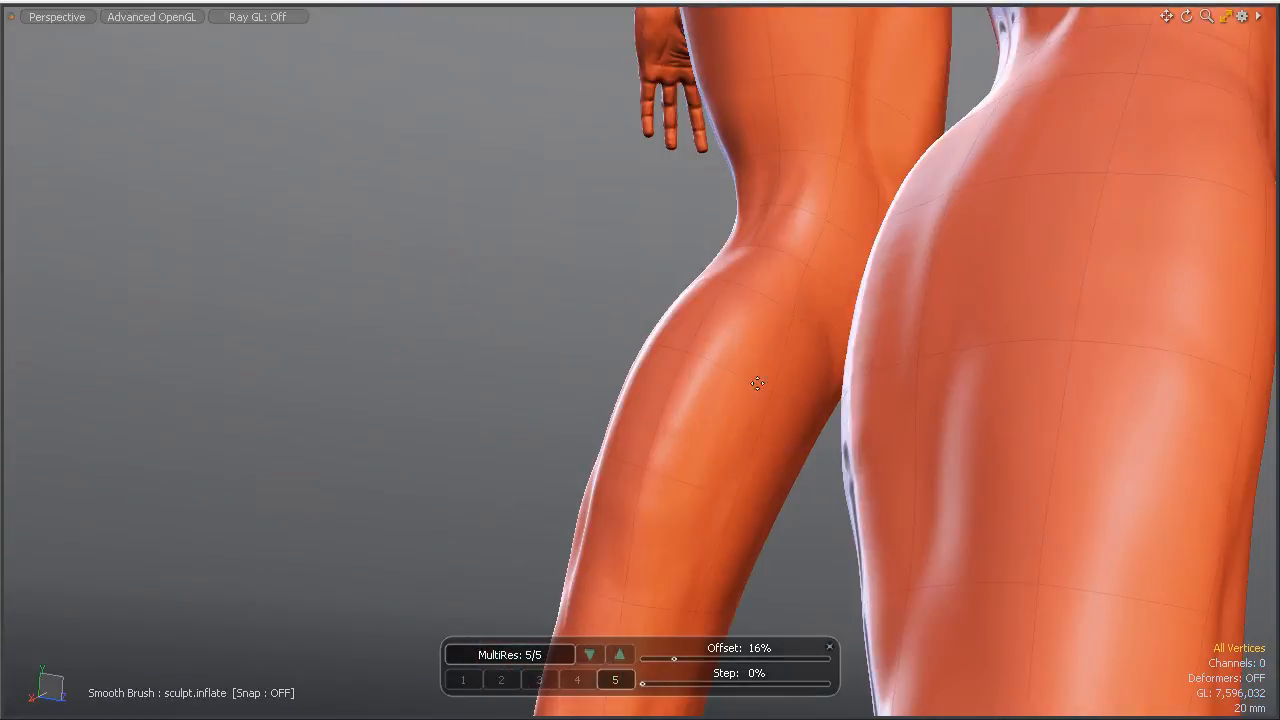
{"action": "mouse_move", "coordinate": [723, 480]}
{"action": "left_mouse_down"}
{"action": "mouse_move", "coordinate": [754, 481]}
{"action": "mouse_move", "coordinate": [686, 320]}
{"action": "mouse_move", "coordinate": [785, 312]}
{"action": "mouse_move", "coordinate": [434, 323]}
{"action": "mouse_move", "coordinate": [600, 300]}
{"action": "mouse_move", "coordinate": [563, 346]}
{"action": "left_mouse_up"}
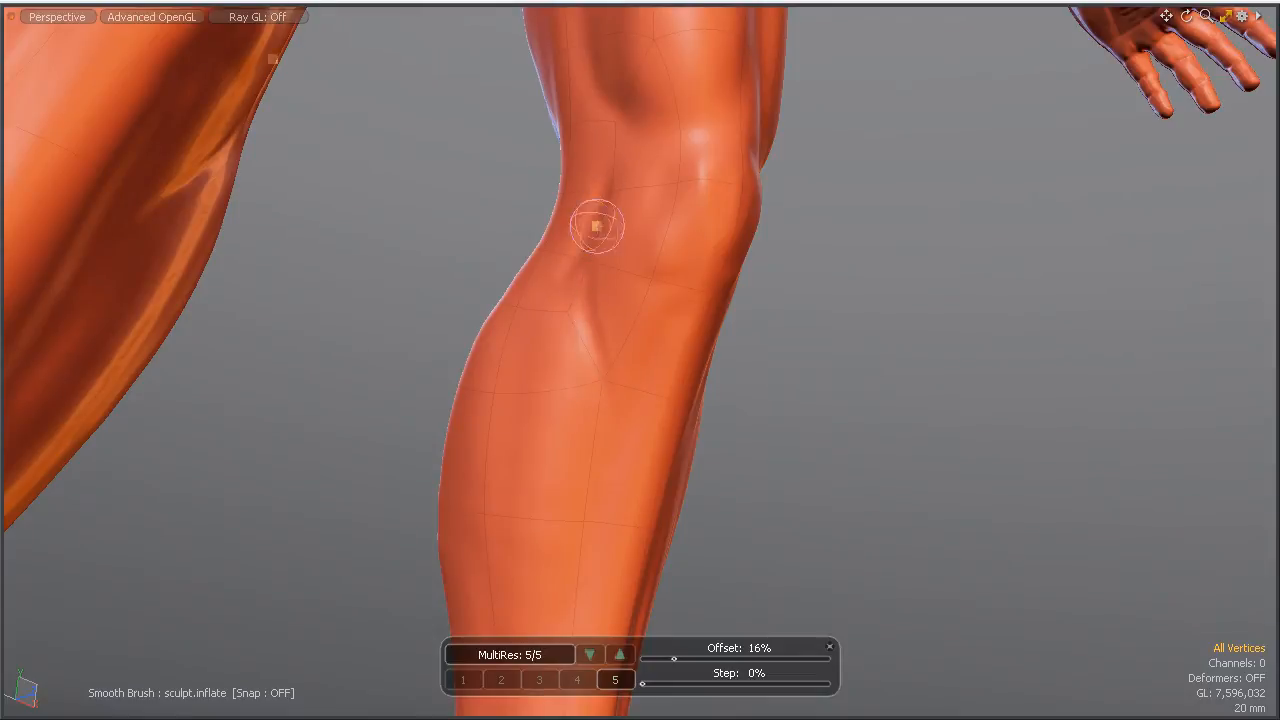
{"action": "left_click_drag", "start_coordinate": [640, 272], "coordinate": [636, 50], "text": "alt"}
{"action": "left_click_drag", "start_coordinate": [654, 374], "coordinate": [357, 451], "text": "alt"}
{"action": "left_click_drag", "start_coordinate": [600, 272], "coordinate": [622, 430], "text": "alt+shift"}
{"action": "left_click_drag", "start_coordinate": [622, 430], "coordinate": [634, 320], "text": "alt+shift"}
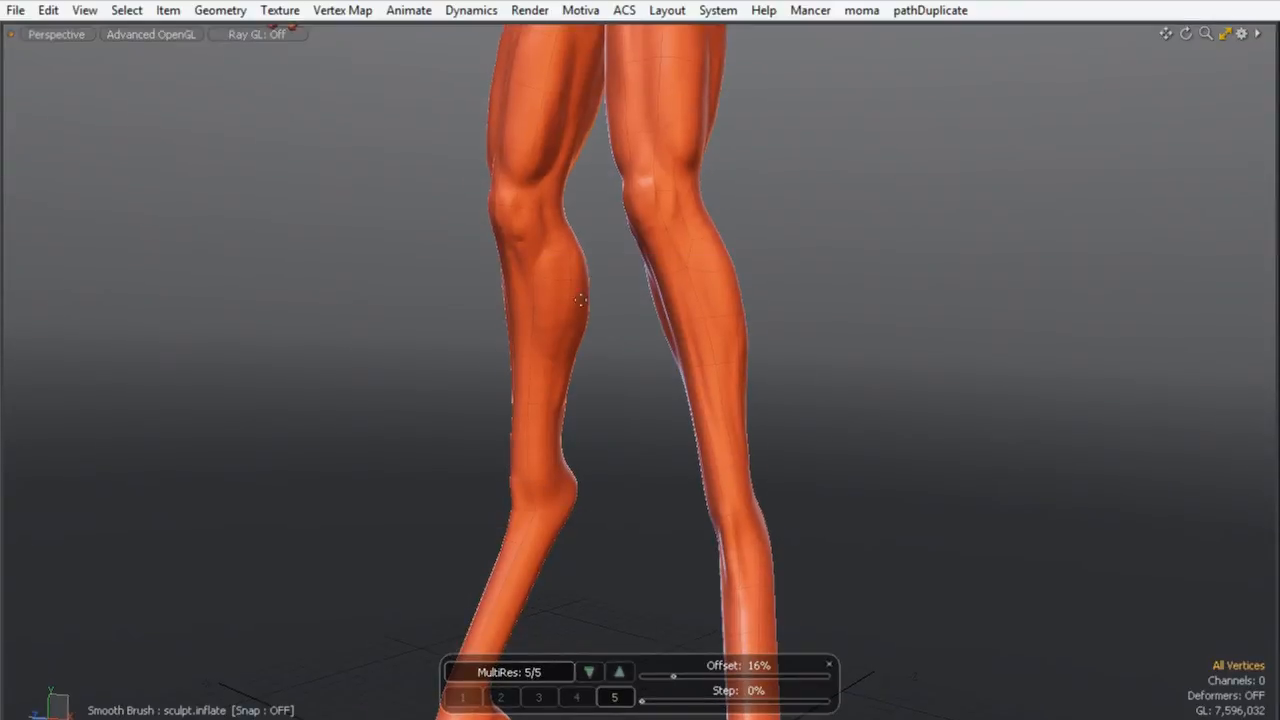
- Refine the inner calf edge below the knee and the outer lower calf at 16% offset
{"action": "mouse_move", "coordinate": [602, 319]}
{"action": "left_mouse_down", "text": "alt+shift"}
{"action": "mouse_move", "coordinate": [620, 374]}
{"action": "mouse_move", "coordinate": [797, 374]}
{"action": "mouse_move", "coordinate": [794, 330]}
{"action": "left_mouse_up", "text": "alt+shift"}
{"action": "left_click_drag", "start_coordinate": [794, 330], "coordinate": [499, 419], "text": "alt"}
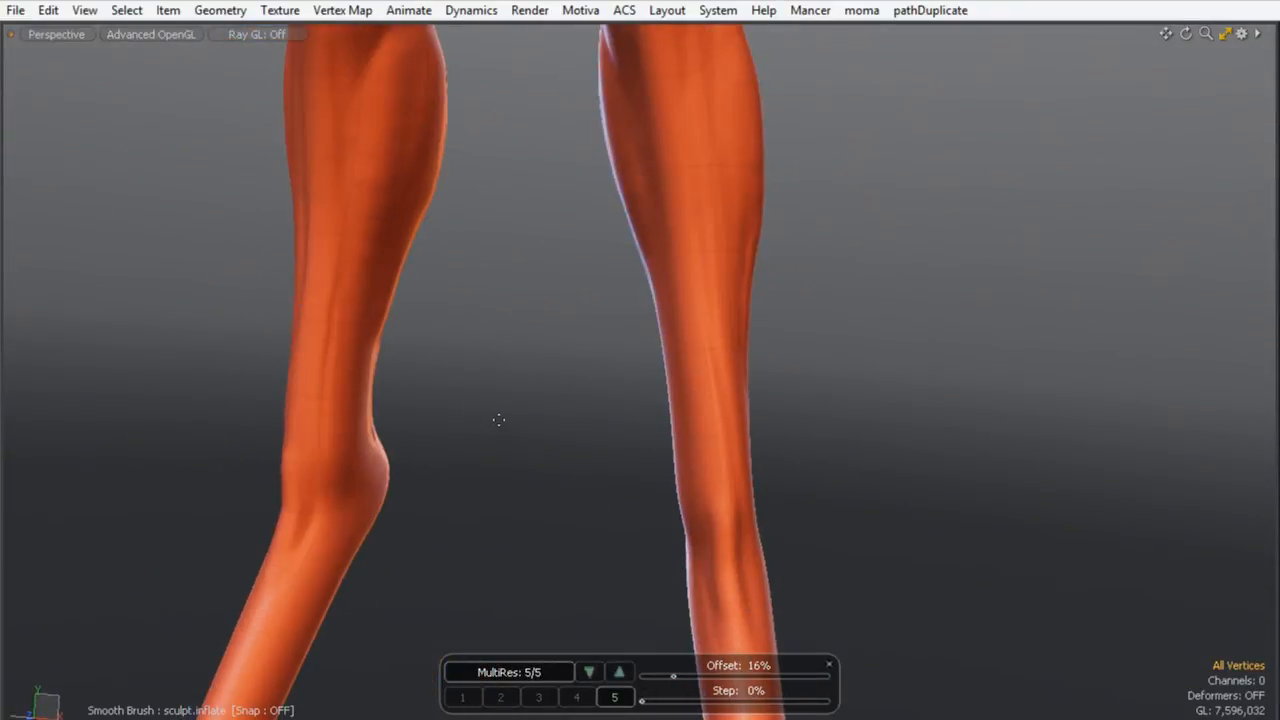
{"action": "left_click_drag", "start_coordinate": [391, 313], "coordinate": [443, 343], "text": "alt"}
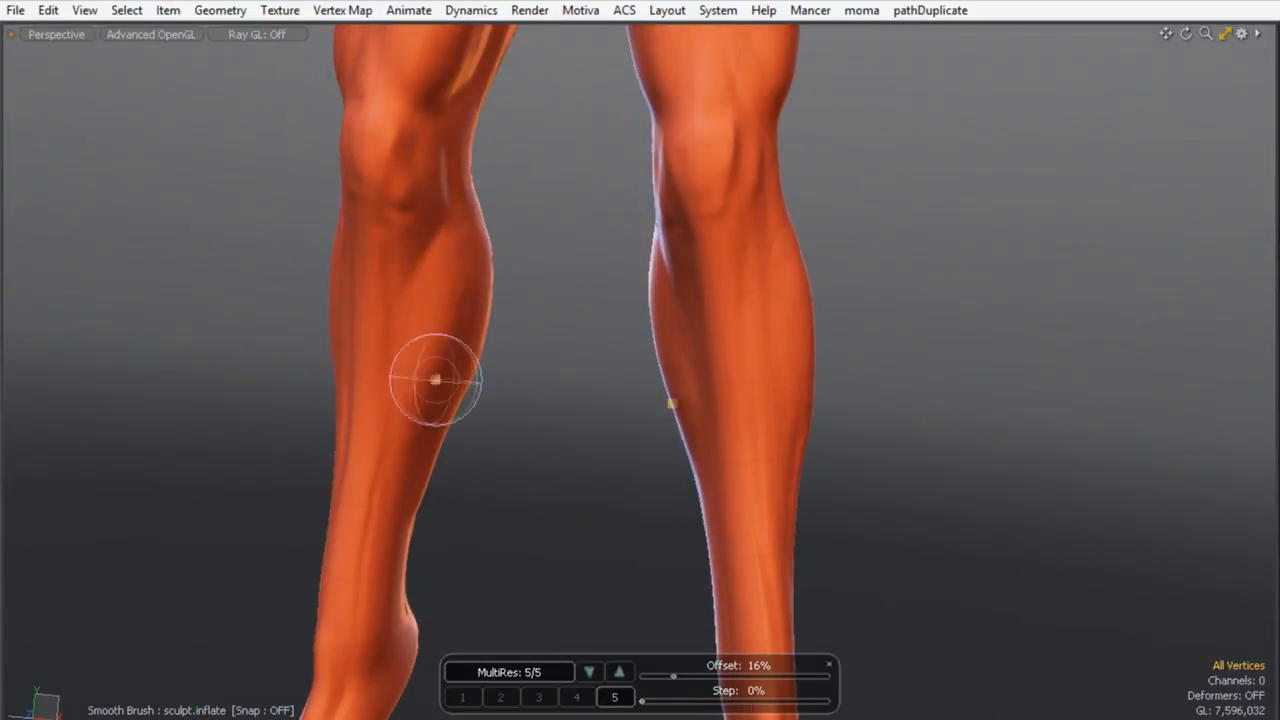
{"action": "mouse_move", "coordinate": [456, 276]}
{"action": "left_mouse_down", "text": "alt"}
{"action": "mouse_move", "coordinate": [466, 363]}
{"action": "mouse_move", "coordinate": [567, 423]}
{"action": "mouse_move", "coordinate": [565, 312]}
{"action": "left_mouse_up", "text": "alt"}
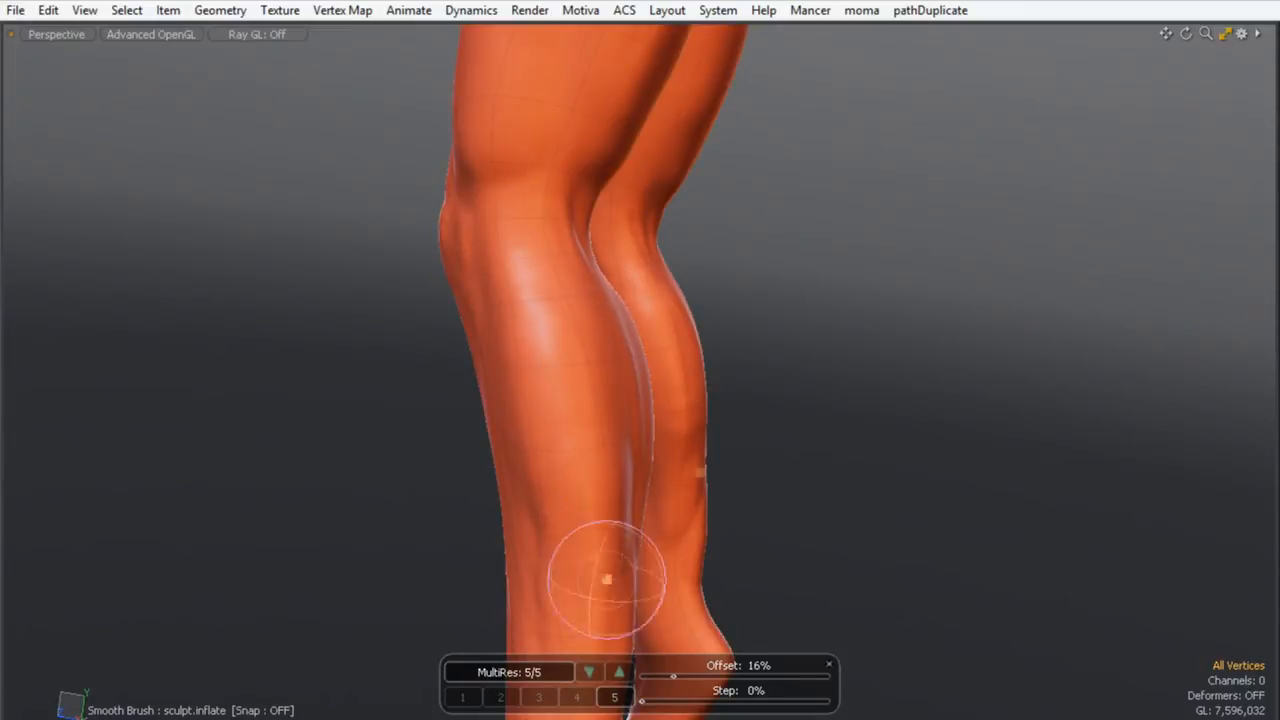
{"action": "left_click_drag", "start_coordinate": [617, 514], "coordinate": [582, 325], "text": "alt+shift"}
- Study the hind leg joints in the elk reference photo up close and return to the sculpt
{"action": "mouse_move", "coordinate": [582, 325]}
{"action": "left_mouse_down", "text": "alt"}
{"action": "mouse_move", "coordinate": [546, 361]}
{"action": "mouse_move", "coordinate": [566, 449]}
{"action": "mouse_move", "coordinate": [580, 451]}
{"action": "mouse_move", "coordinate": [520, 343]}
{"action": "mouse_move", "coordinate": [619, 406]}
{"action": "mouse_move", "coordinate": [594, 460]}
{"action": "mouse_move", "coordinate": [795, 457]}
{"action": "left_mouse_up", "text": "alt"}
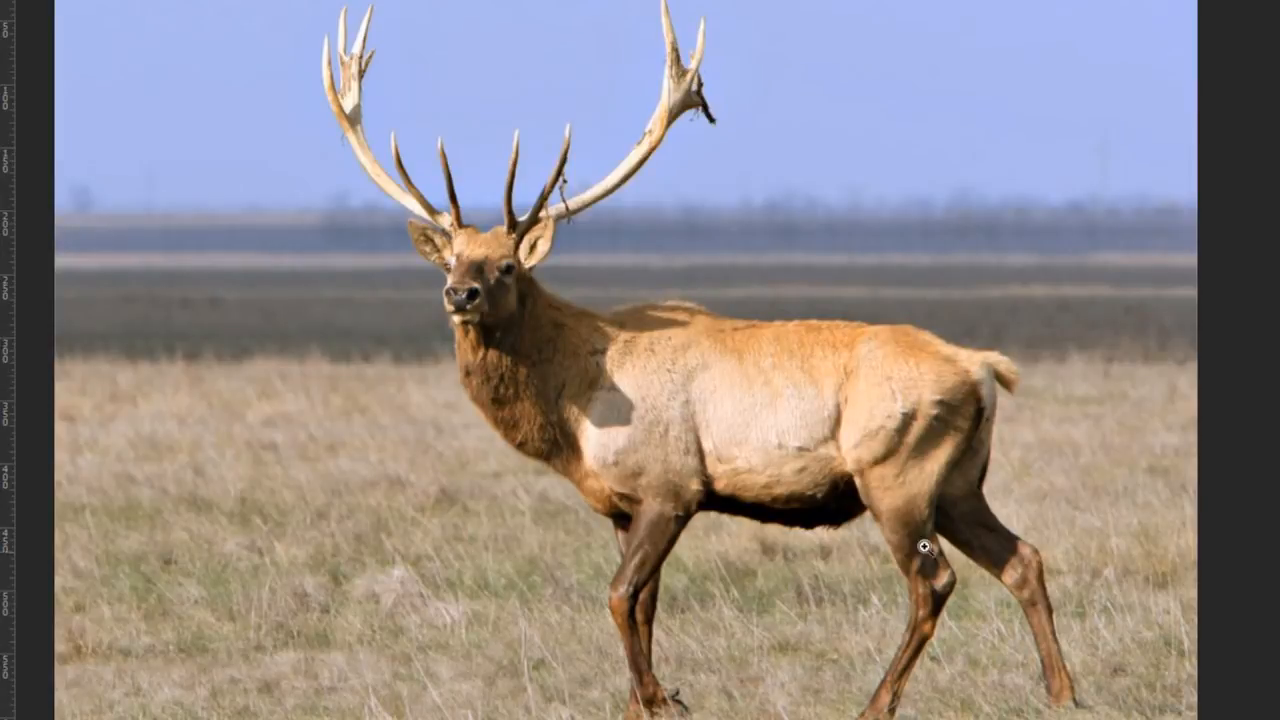
{"action": "left_click_drag", "start_coordinate": [918, 580], "coordinate": [740, 217], "text": "ctrl"}
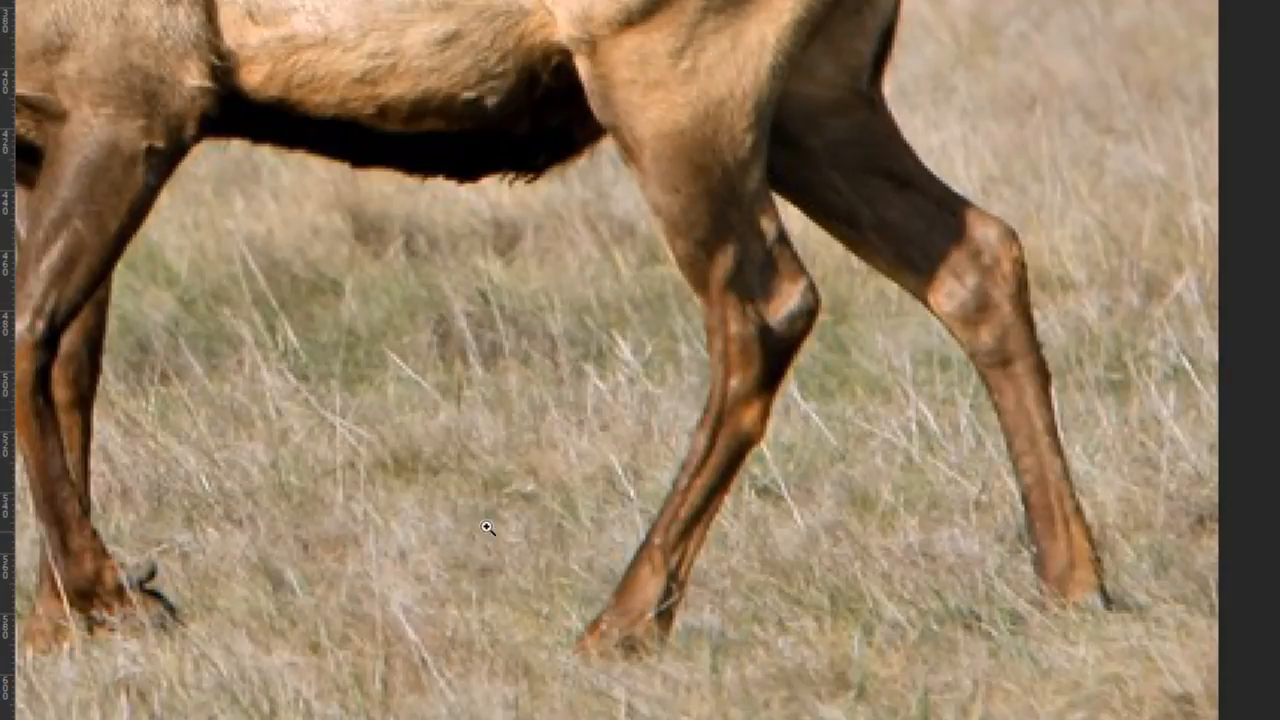
{"action": "key", "text": "alt+Tab"}
- Sculpt the heel bone and the hollows beside it on the inner side of the hock at 16% offset
{"action": "left_click_drag", "start_coordinate": [736, 283], "coordinate": [383, 340], "text": "ctrl+alt"}
{"action": "key", "text": "F3"}
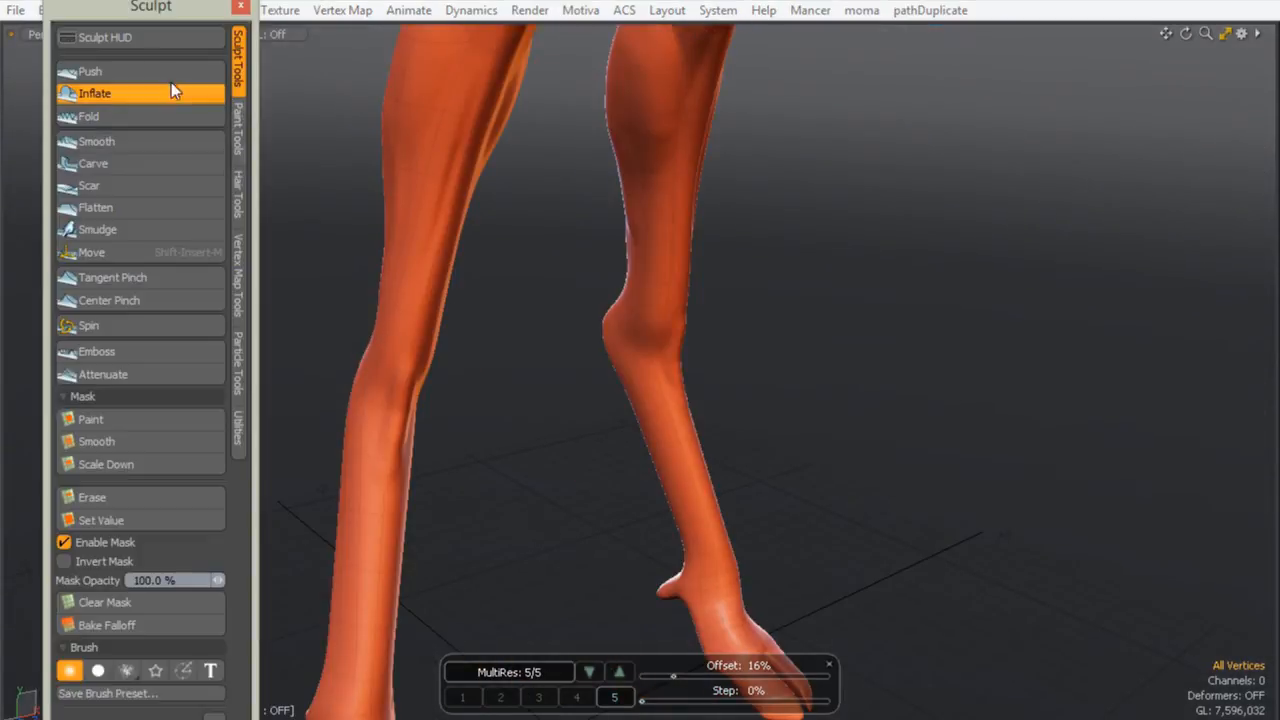
{"action": "left_click", "coordinate": [240, 6]}
{"action": "mouse_move", "coordinate": [417, 374]}
{"action": "left_mouse_down", "text": "alt"}
{"action": "mouse_move", "coordinate": [556, 406]}
{"action": "mouse_move", "coordinate": [663, 349]}
{"action": "mouse_move", "coordinate": [634, 349]}
{"action": "left_mouse_up", "text": "alt"}
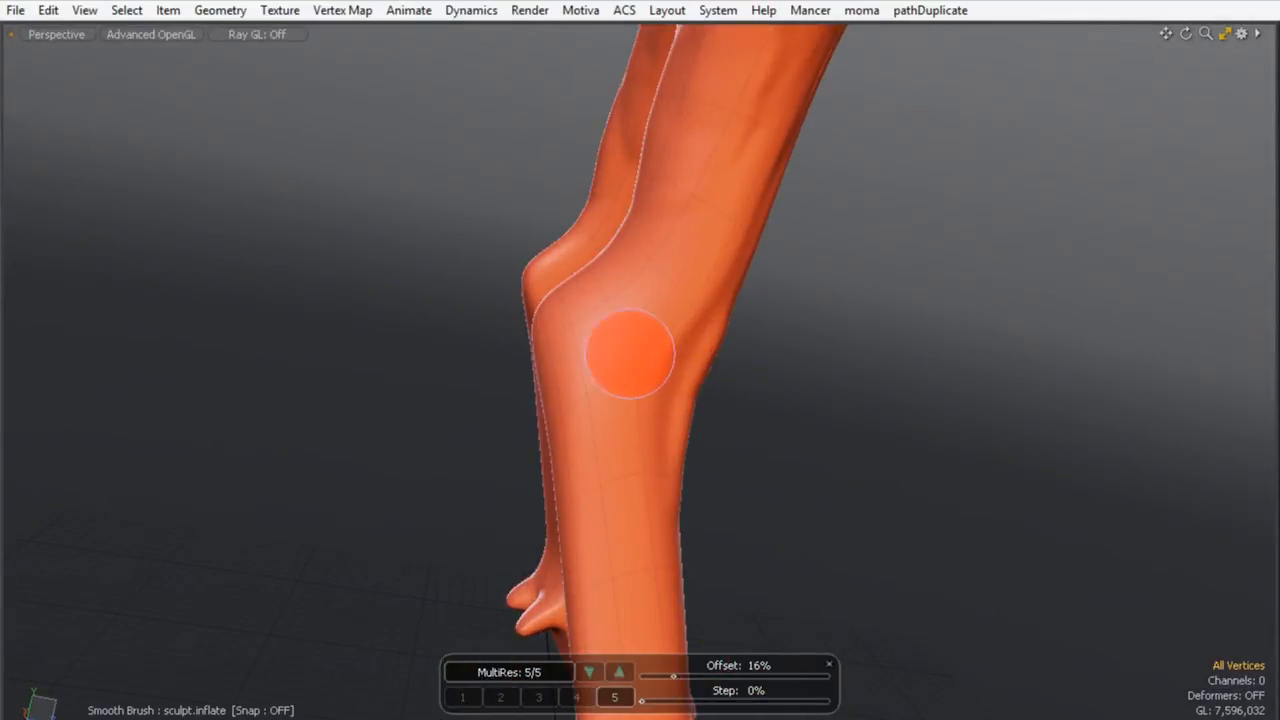
{"action": "mouse_move", "coordinate": [555, 370]}
{"action": "left_mouse_down", "text": "alt"}
{"action": "mouse_move", "coordinate": [1057, 429]}
{"action": "mouse_move", "coordinate": [800, 351]}
{"action": "mouse_move", "coordinate": [689, 371]}
{"action": "mouse_move", "coordinate": [641, 330]}
{"action": "mouse_move", "coordinate": [763, 449]}
{"action": "mouse_move", "coordinate": [743, 438]}
{"action": "mouse_move", "coordinate": [748, 447]}
{"action": "left_mouse_up", "text": "alt"}
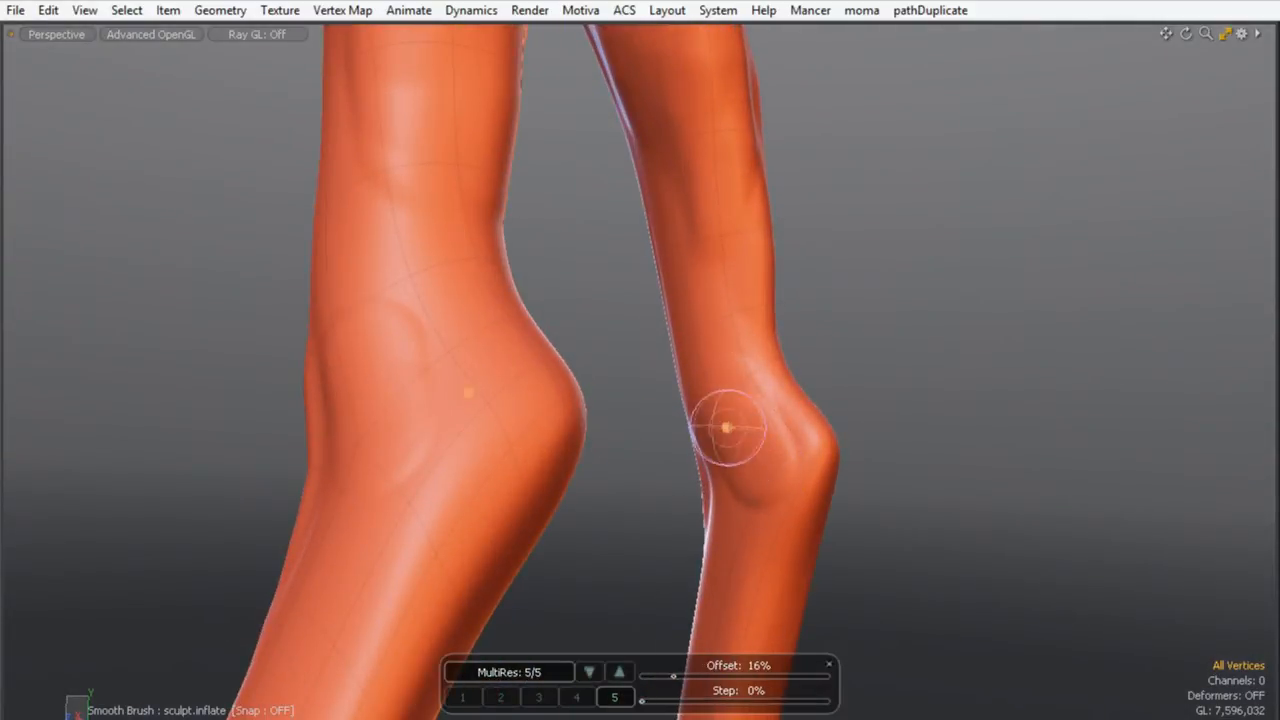
{"action": "right_click_drag", "start_coordinate": [381, 388], "coordinate": [372, 388]}
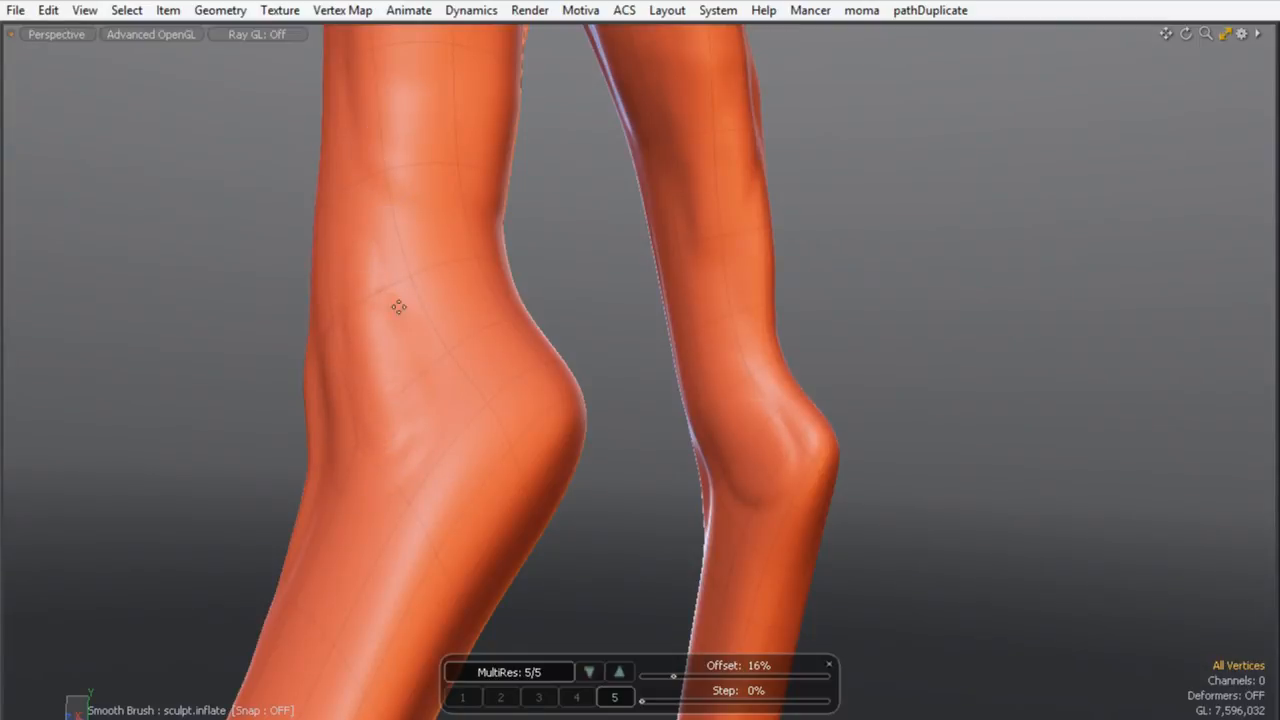
{"action": "left_click_drag", "start_coordinate": [762, 466], "coordinate": [759, 437]}
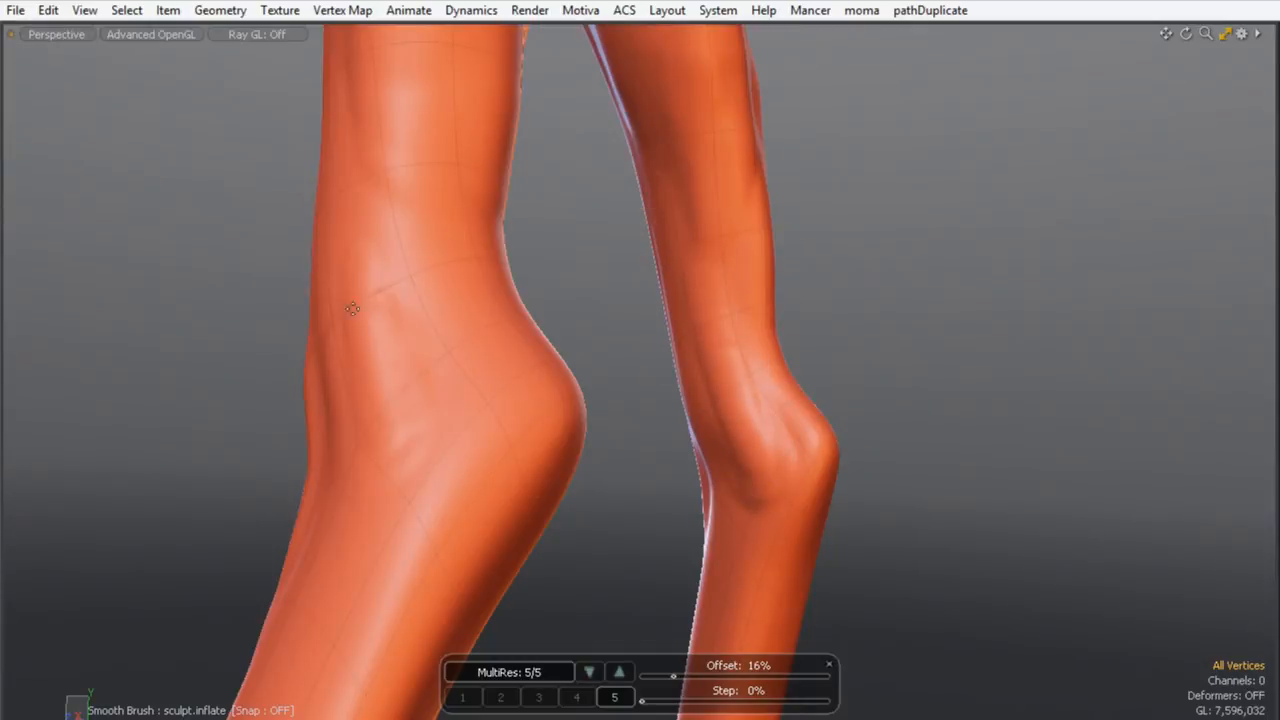
- Shape the side of the hock and the tendon rising from the heel
{"action": "scroll", "coordinate": [342, 380], "scroll_direction": "down", "scroll_amount": 3}
{"action": "left_click_drag", "start_coordinate": [340, 377], "coordinate": [591, 409], "text": "alt"}
{"action": "scroll", "coordinate": [588, 407], "scroll_direction": "up", "scroll_amount": 3}
{"action": "left_click_drag", "start_coordinate": [540, 374], "coordinate": [548, 405]}
{"action": "mouse_move", "coordinate": [591, 497]}
{"action": "left_mouse_down"}
{"action": "mouse_move", "coordinate": [585, 432]}
{"action": "mouse_move", "coordinate": [517, 334]}
{"action": "mouse_move", "coordinate": [574, 543]}
{"action": "mouse_move", "coordinate": [549, 331]}
{"action": "left_mouse_up"}
- Carve tendon grooves above the heel and along the outer side of the hock at 16% offset
{"action": "mouse_move", "coordinate": [643, 324]}
{"action": "left_mouse_down", "text": "alt"}
{"action": "mouse_move", "coordinate": [417, 446]}
{"action": "mouse_move", "coordinate": [440, 338]}
{"action": "left_mouse_up", "text": "alt"}
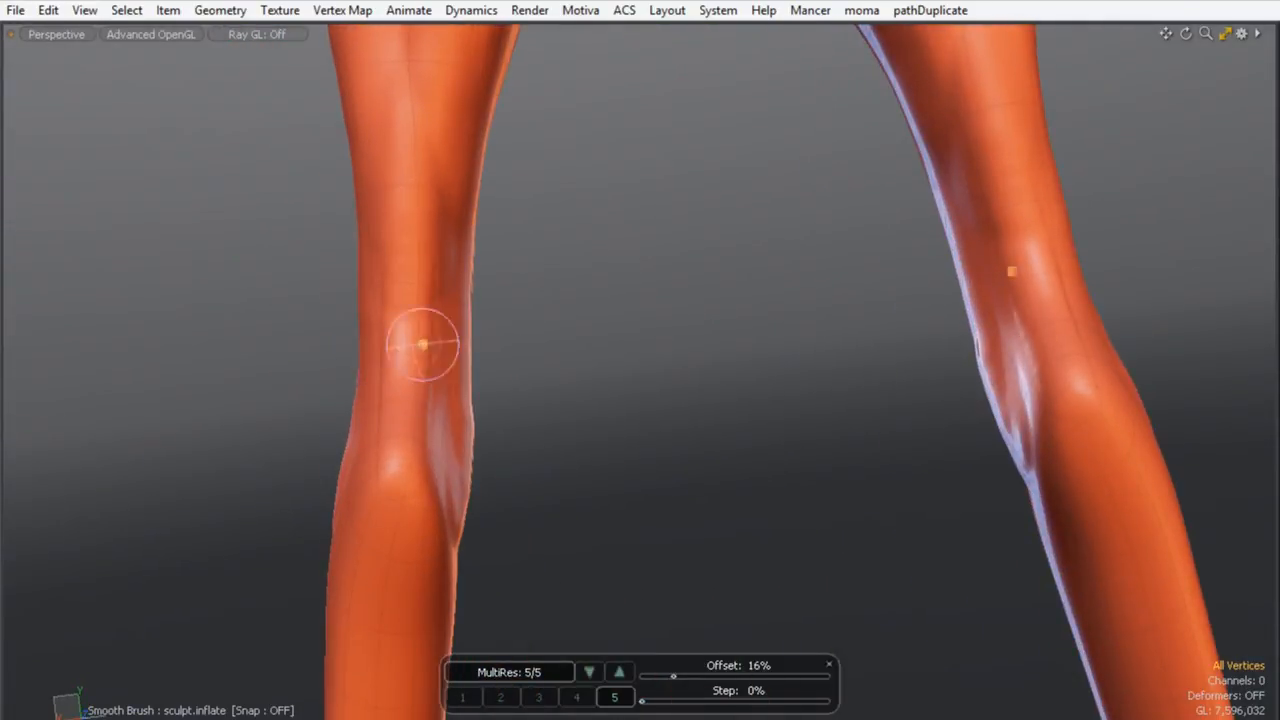
{"action": "mouse_move", "coordinate": [410, 440]}
{"action": "left_mouse_down", "text": "alt"}
{"action": "mouse_move", "coordinate": [637, 351]}
{"action": "mouse_move", "coordinate": [612, 400]}
{"action": "left_mouse_up", "text": "alt"}
{"action": "right_click_drag", "start_coordinate": [613, 411], "coordinate": [584, 411]}
{"action": "right_click_drag", "start_coordinate": [626, 348], "coordinate": [744, 323]}
{"action": "right_click_drag", "start_coordinate": [682, 184], "coordinate": [651, 184]}
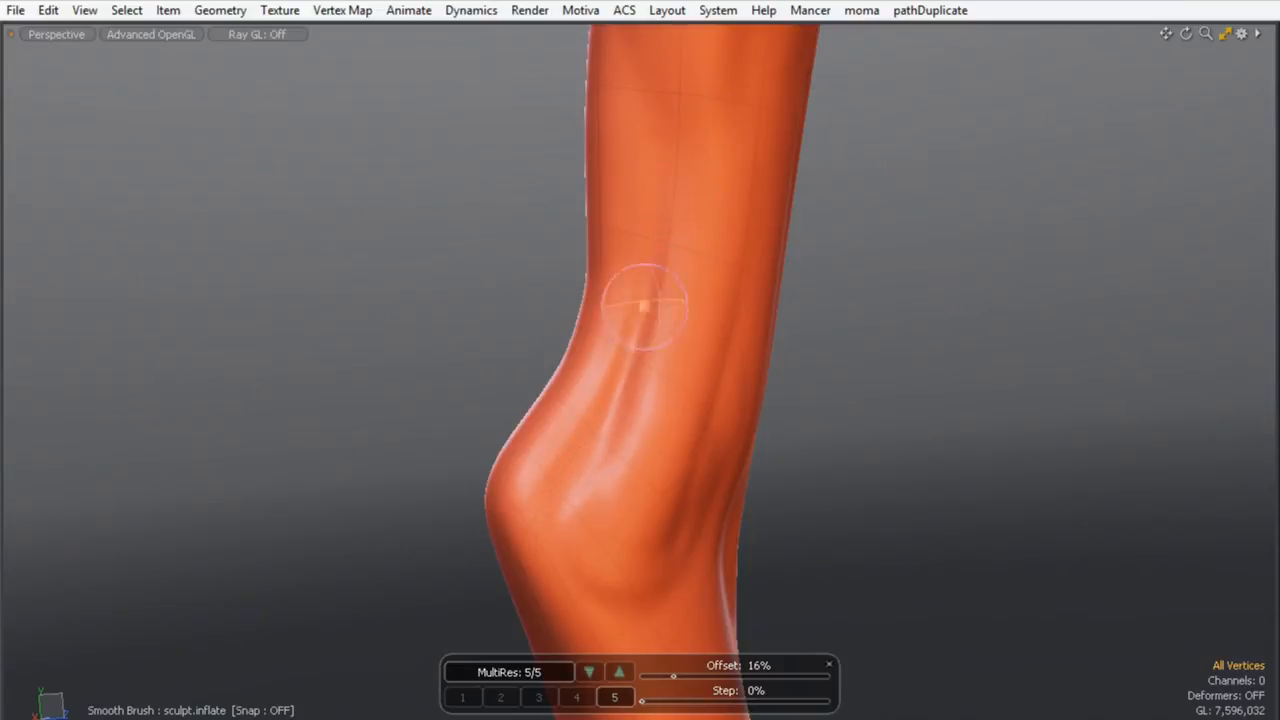
- Smooth the tendon groove above the heel and blend it up into the lower leg
{"action": "mouse_move", "coordinate": [502, 431]}
{"action": "left_mouse_down", "text": "alt"}
{"action": "mouse_move", "coordinate": [437, 357]}
{"action": "mouse_move", "coordinate": [546, 277]}
{"action": "mouse_move", "coordinate": [514, 314]}
{"action": "mouse_move", "coordinate": [555, 362]}
{"action": "left_mouse_up", "text": "alt"}
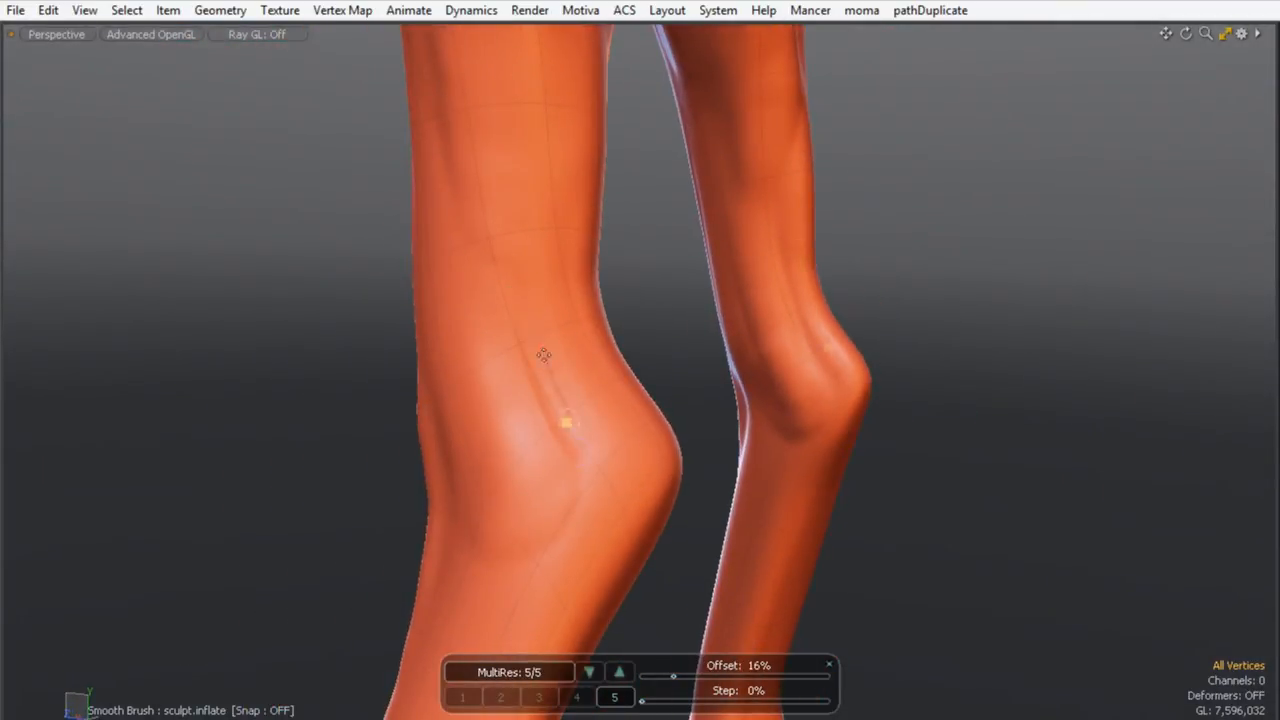
{"action": "mouse_move", "coordinate": [526, 293]}
{"action": "left_mouse_down", "text": "shift"}
{"action": "mouse_move", "coordinate": [538, 394]}
{"action": "mouse_move", "coordinate": [547, 341]}
{"action": "left_mouse_up", "text": "shift"}
{"action": "mouse_move", "coordinate": [516, 281]}
{"action": "left_mouse_down", "text": "shift"}
{"action": "mouse_move", "coordinate": [557, 380]}
{"action": "mouse_move", "coordinate": [491, 236]}
{"action": "left_mouse_up", "text": "shift"}
{"action": "mouse_move", "coordinate": [509, 281]}
{"action": "left_mouse_down", "text": "shift"}
{"action": "mouse_move", "coordinate": [457, 120]}
{"action": "mouse_move", "coordinate": [511, 280]}
{"action": "mouse_move", "coordinate": [476, 190]}
{"action": "left_mouse_up", "text": "shift"}
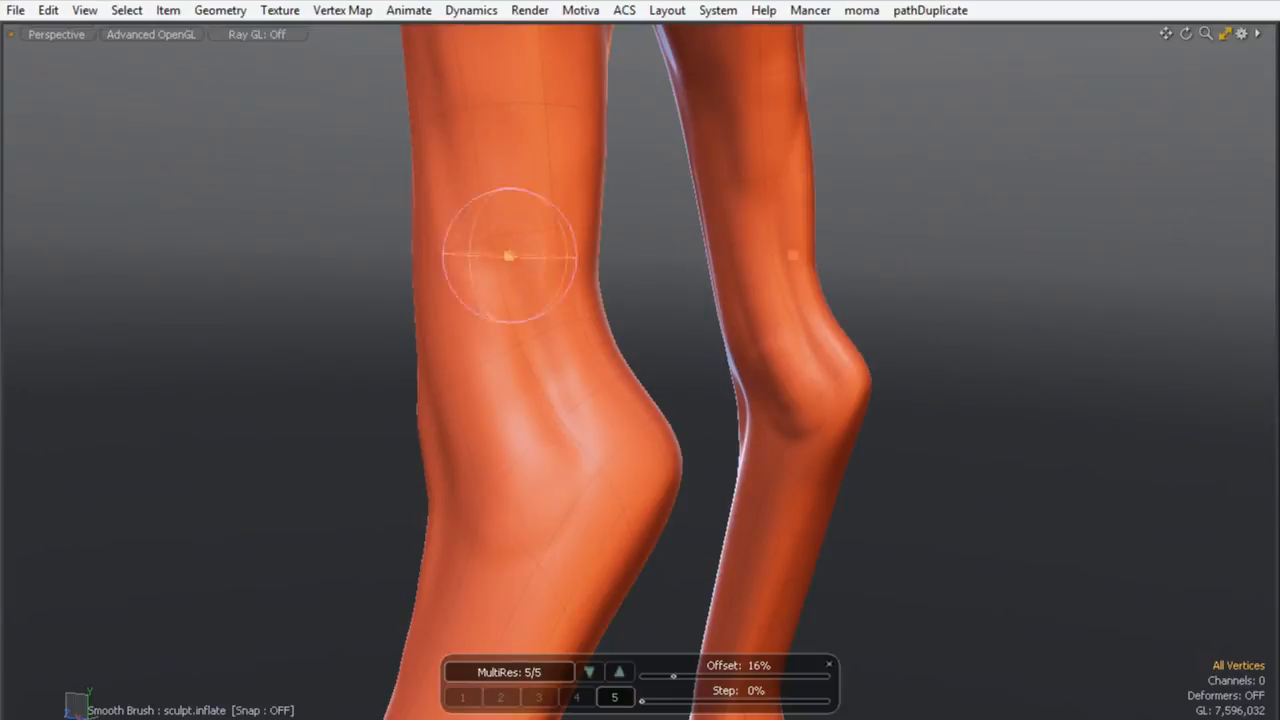
- Smooth the front and side of the lower leg down into the hock joint
{"action": "mouse_move", "coordinate": [489, 366]}
{"action": "left_mouse_down", "text": "alt"}
{"action": "mouse_move", "coordinate": [556, 263]}
{"action": "mouse_move", "coordinate": [603, 306]}
{"action": "mouse_move", "coordinate": [527, 262]}
{"action": "left_mouse_up", "text": "alt"}
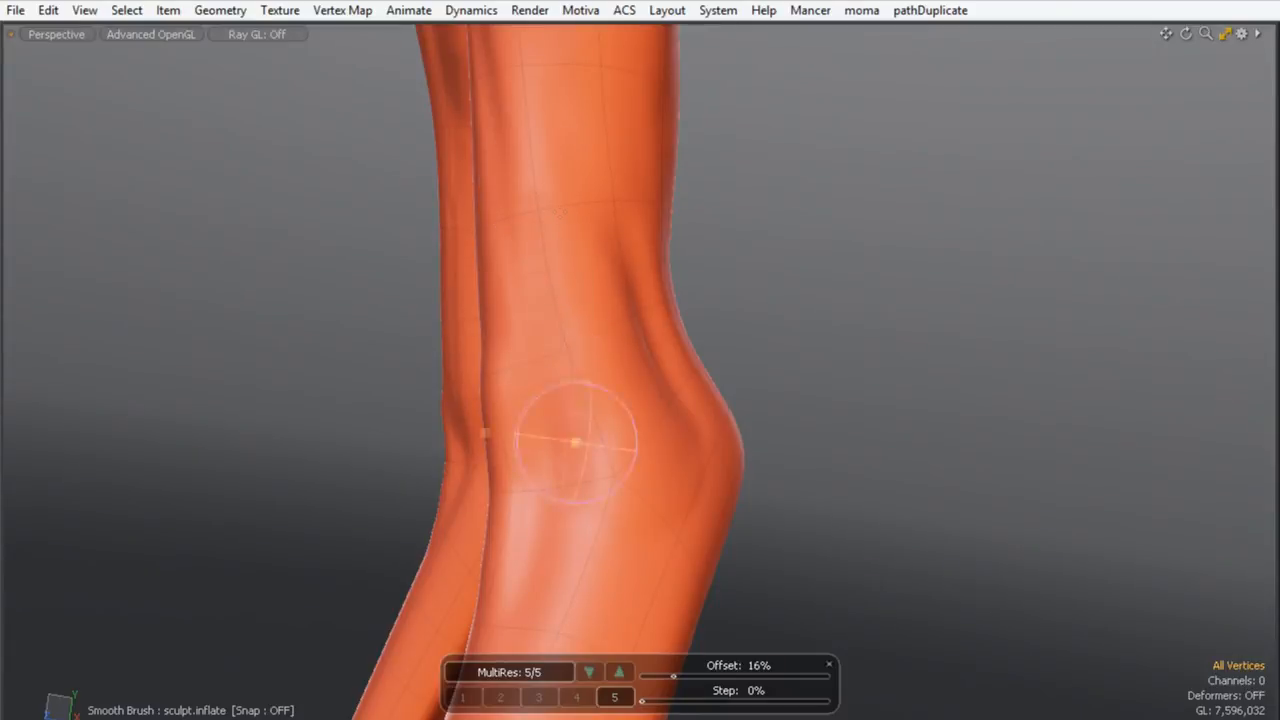
{"action": "mouse_move", "coordinate": [529, 129]}
{"action": "left_mouse_down", "text": "alt"}
{"action": "mouse_move", "coordinate": [723, 254]}
{"action": "mouse_move", "coordinate": [600, 260]}
{"action": "left_mouse_up", "text": "alt"}
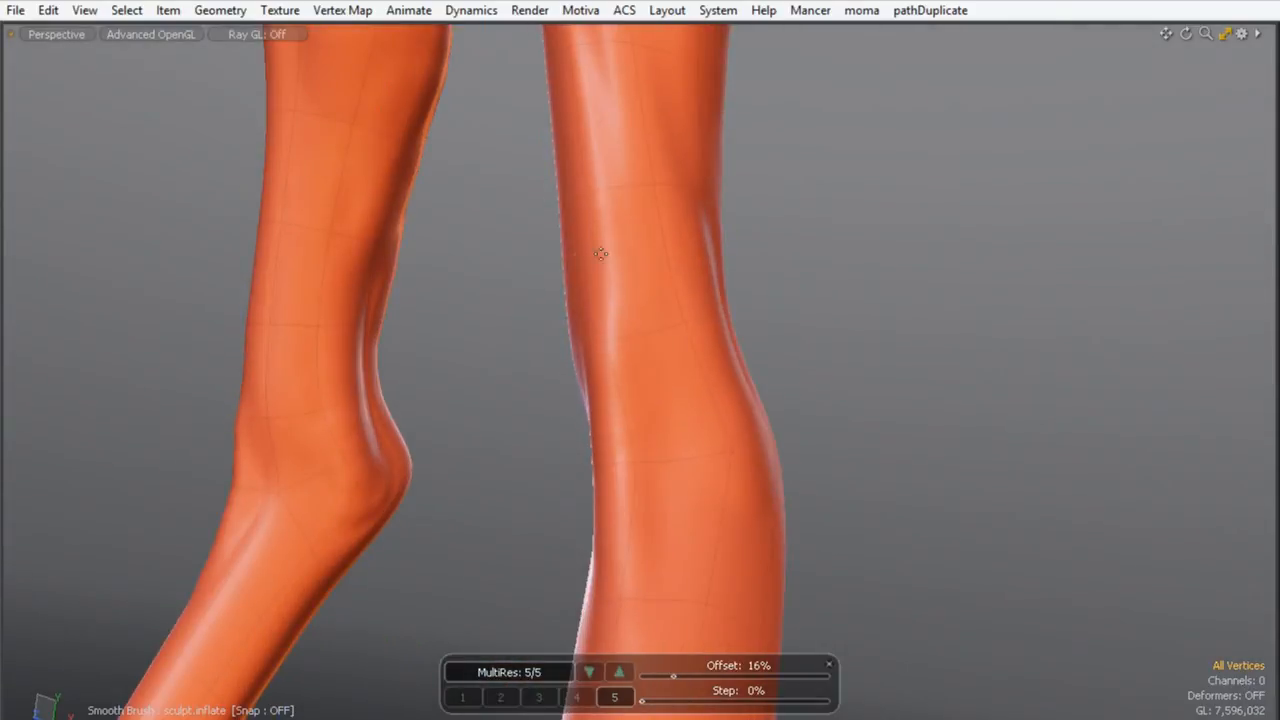
{"action": "mouse_move", "coordinate": [577, 366]}
{"action": "left_mouse_down", "text": "alt"}
{"action": "mouse_move", "coordinate": [980, 413]}
{"action": "mouse_move", "coordinate": [723, 394]}
{"action": "mouse_move", "coordinate": [717, 409]}
{"action": "mouse_move", "coordinate": [789, 366]}
{"action": "mouse_move", "coordinate": [535, 394]}
{"action": "left_mouse_up", "text": "alt"}
{"action": "left_click_drag", "start_coordinate": [620, 386], "coordinate": [714, 351], "text": "alt"}
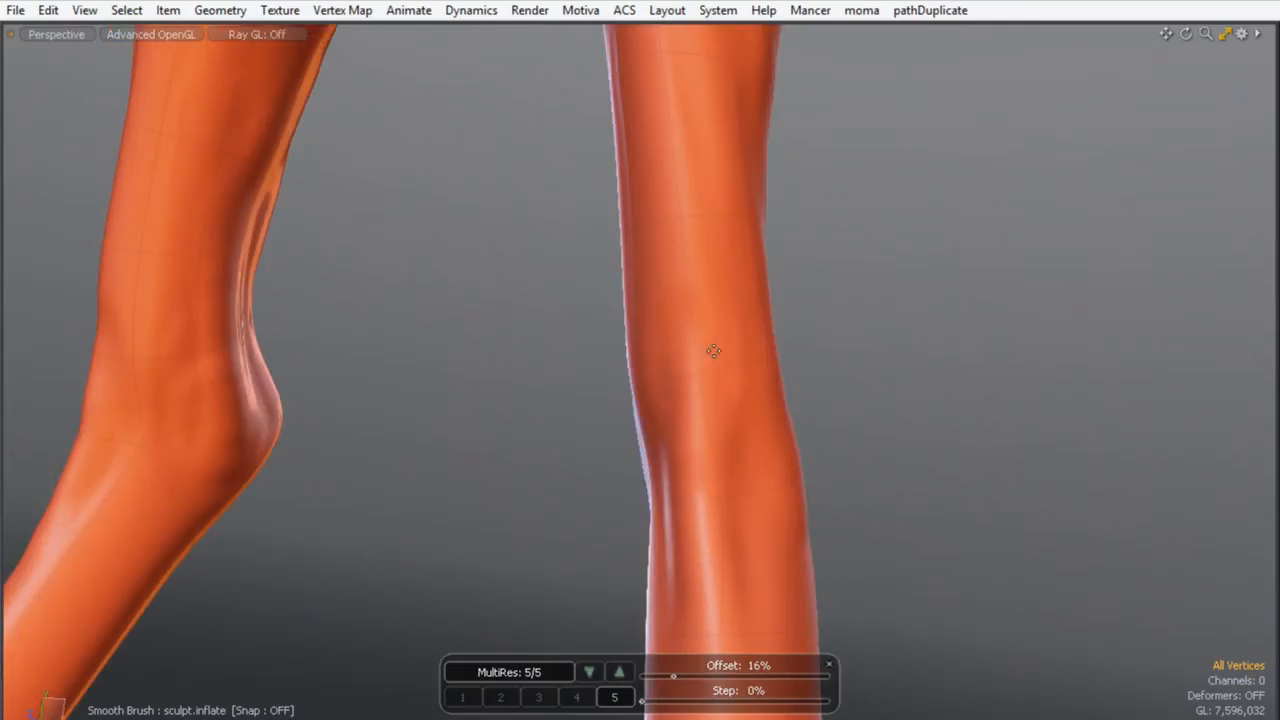
{"action": "mouse_move", "coordinate": [677, 423]}
{"action": "left_mouse_down", "text": "alt"}
{"action": "mouse_move", "coordinate": [534, 380]}
{"action": "mouse_move", "coordinate": [585, 372]}
{"action": "mouse_move", "coordinate": [586, 251]}
{"action": "mouse_move", "coordinate": [617, 339]}
{"action": "left_mouse_up", "text": "alt"}
{"action": "left_click_drag", "start_coordinate": [437, 404], "coordinate": [796, 293], "text": "alt"}
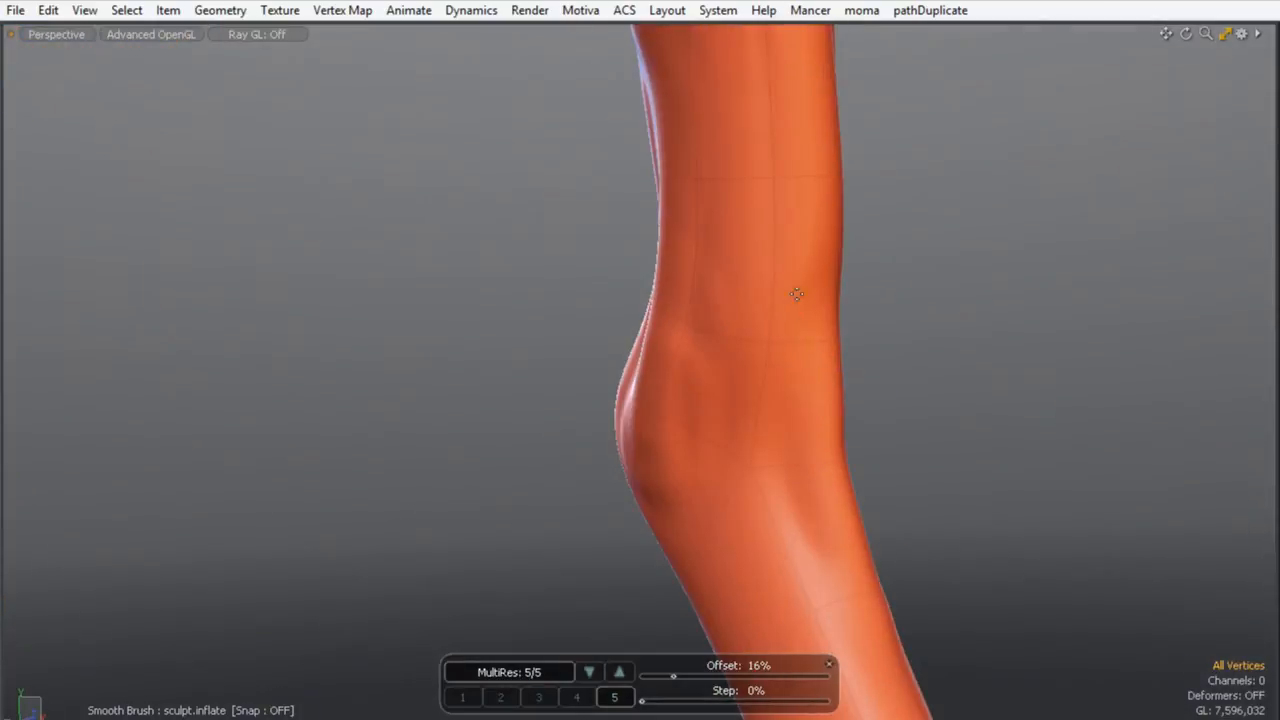
{"action": "mouse_move", "coordinate": [778, 187]}
{"action": "left_mouse_down", "text": "shift"}
{"action": "mouse_move", "coordinate": [731, 360]}
{"action": "mouse_move", "coordinate": [814, 512]}
{"action": "mouse_move", "coordinate": [767, 165]}
{"action": "mouse_move", "coordinate": [786, 465]}
{"action": "left_mouse_up", "text": "shift"}
{"action": "left_click_drag", "start_coordinate": [646, 403], "coordinate": [712, 378], "text": "alt"}
{"action": "mouse_move", "coordinate": [726, 288]}
{"action": "left_mouse_down", "text": "shift"}
{"action": "mouse_move", "coordinate": [760, 203]}
{"action": "mouse_move", "coordinate": [763, 237]}
{"action": "left_mouse_up", "text": "shift"}
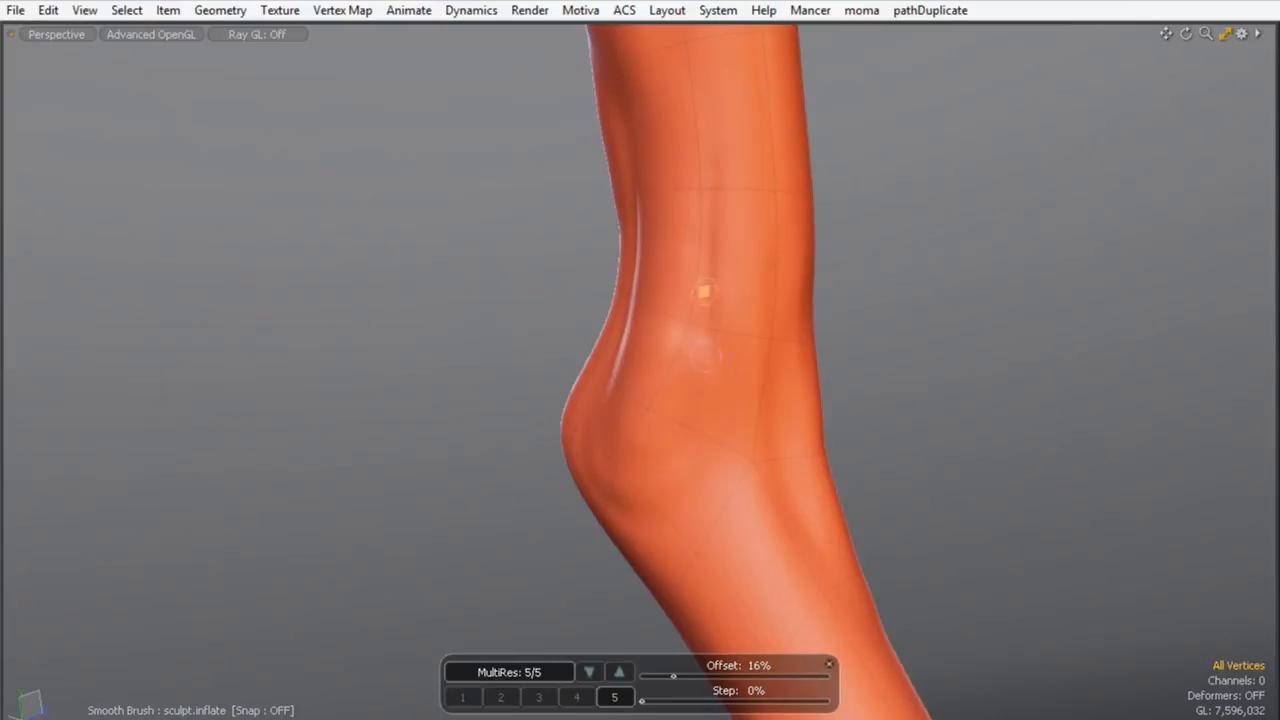
{"action": "mouse_move", "coordinate": [730, 246]}
{"action": "left_mouse_down", "text": "shift"}
{"action": "mouse_move", "coordinate": [689, 80]}
{"action": "mouse_move", "coordinate": [694, 297]}
{"action": "mouse_move", "coordinate": [670, 347]}
{"action": "mouse_move", "coordinate": [706, 371]}
{"action": "mouse_move", "coordinate": [603, 460]}
{"action": "mouse_move", "coordinate": [660, 526]}
{"action": "left_mouse_up", "text": "shift"}
- Sculpt shallow vertical forms down the front of the hock joint
{"action": "mouse_move", "coordinate": [696, 284]}
{"action": "left_mouse_down", "text": "alt"}
{"action": "mouse_move", "coordinate": [621, 363]}
{"action": "mouse_move", "coordinate": [669, 374]}
{"action": "mouse_move", "coordinate": [631, 320]}
{"action": "mouse_move", "coordinate": [605, 315]}
{"action": "left_mouse_up", "text": "alt"}
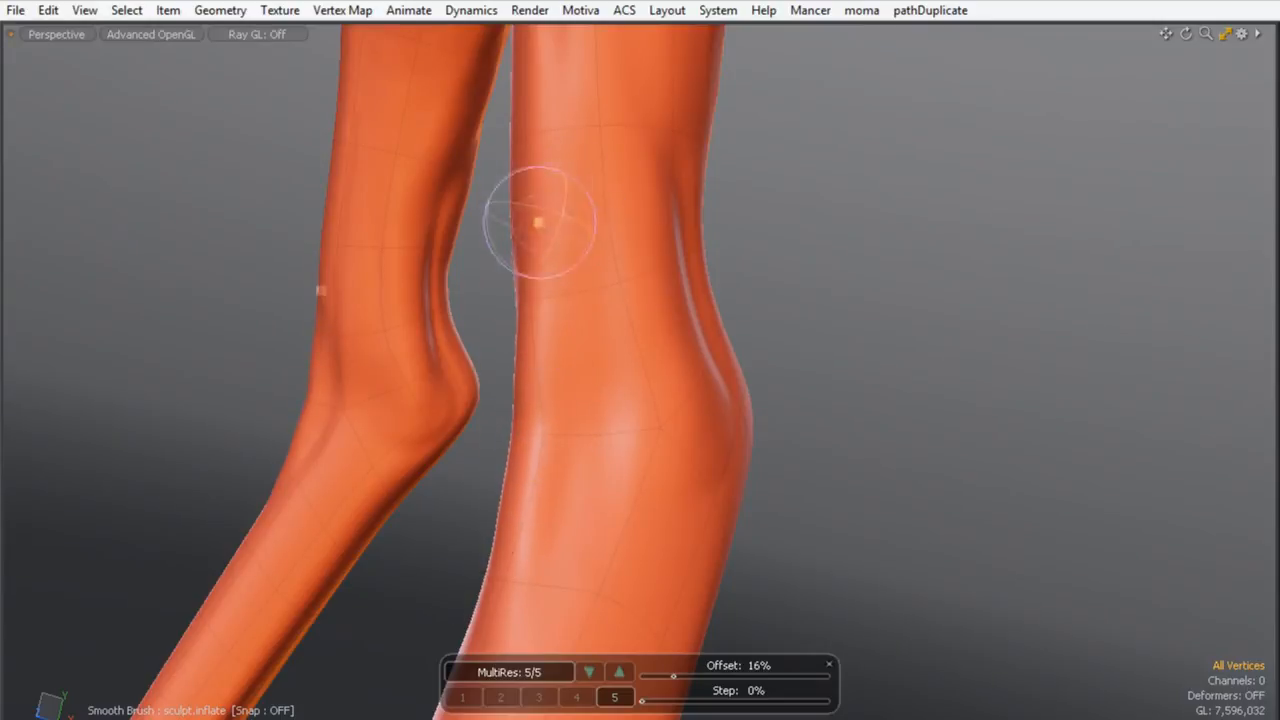
{"action": "mouse_move", "coordinate": [563, 343]}
{"action": "left_mouse_down", "text": "alt"}
{"action": "mouse_move", "coordinate": [951, 339]}
{"action": "mouse_move", "coordinate": [684, 316]}
{"action": "left_mouse_up", "text": "alt"}
{"action": "left_click_drag", "start_coordinate": [674, 272], "coordinate": [665, 496]}
{"action": "mouse_move", "coordinate": [645, 300]}
{"action": "left_mouse_down", "text": "alt"}
{"action": "mouse_move", "coordinate": [631, 337]}
{"action": "mouse_move", "coordinate": [673, 418]}
{"action": "left_mouse_up", "text": "alt"}
{"action": "mouse_move", "coordinate": [671, 371]}
{"action": "left_mouse_down", "text": "alt"}
{"action": "mouse_move", "coordinate": [583, 337]}
{"action": "mouse_move", "coordinate": [420, 372]}
{"action": "left_mouse_up", "text": "alt"}
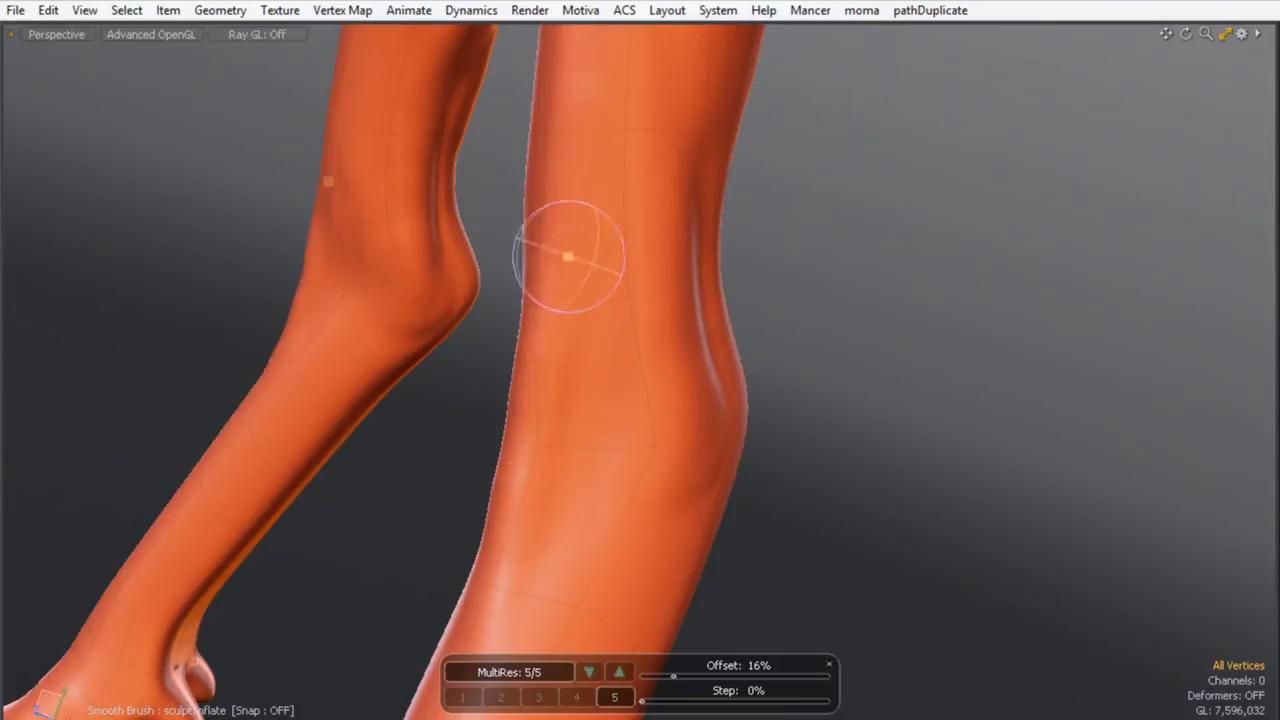
{"action": "mouse_move", "coordinate": [628, 209]}
{"action": "left_mouse_down", "text": "ctrl+alt"}
{"action": "mouse_move", "coordinate": [491, 266]}
{"action": "mouse_move", "coordinate": [554, 374]}
{"action": "mouse_move", "coordinate": [697, 346]}
{"action": "mouse_move", "coordinate": [673, 289]}
{"action": "mouse_move", "coordinate": [551, 194]}
{"action": "mouse_move", "coordinate": [602, 245]}
{"action": "left_mouse_up", "text": "ctrl+alt"}
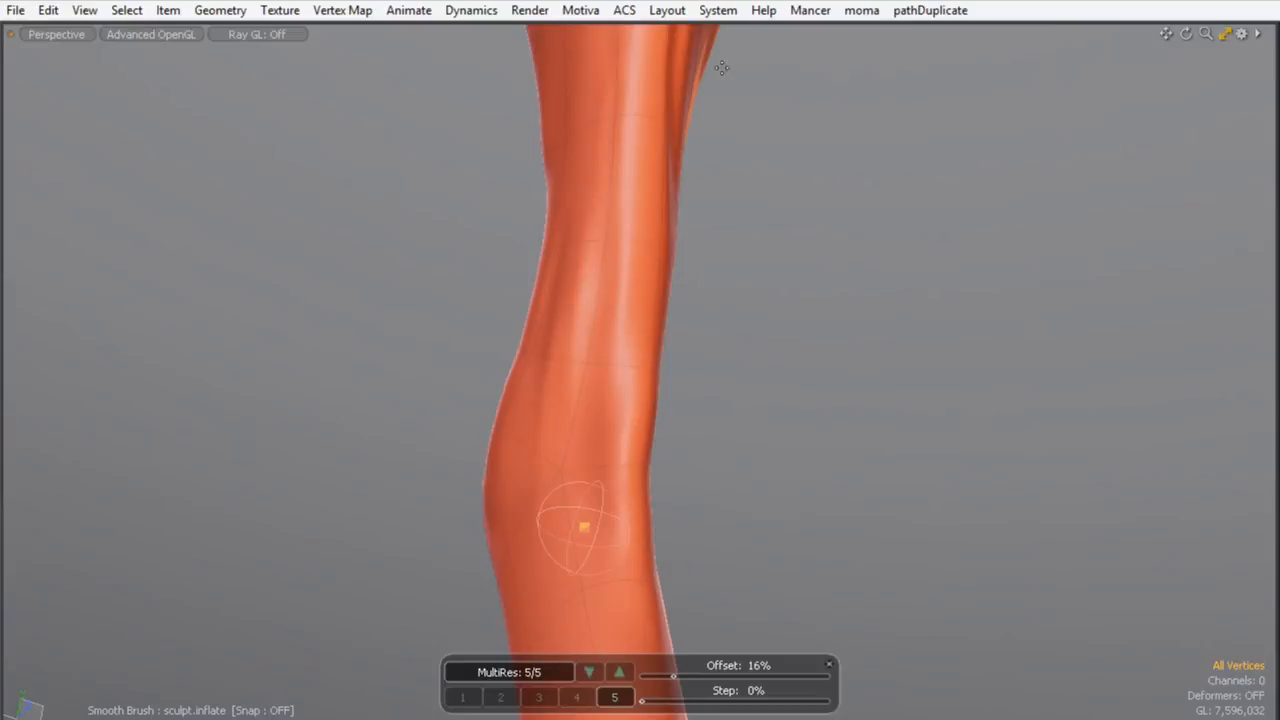
{"action": "mouse_move", "coordinate": [723, 339]}
{"action": "left_mouse_down", "text": "alt"}
{"action": "mouse_move", "coordinate": [580, 411]}
{"action": "mouse_move", "coordinate": [549, 503]}
{"action": "mouse_move", "coordinate": [711, 280]}
{"action": "mouse_move", "coordinate": [569, 311]}
{"action": "mouse_move", "coordinate": [569, 188]}
{"action": "left_mouse_up", "text": "alt"}
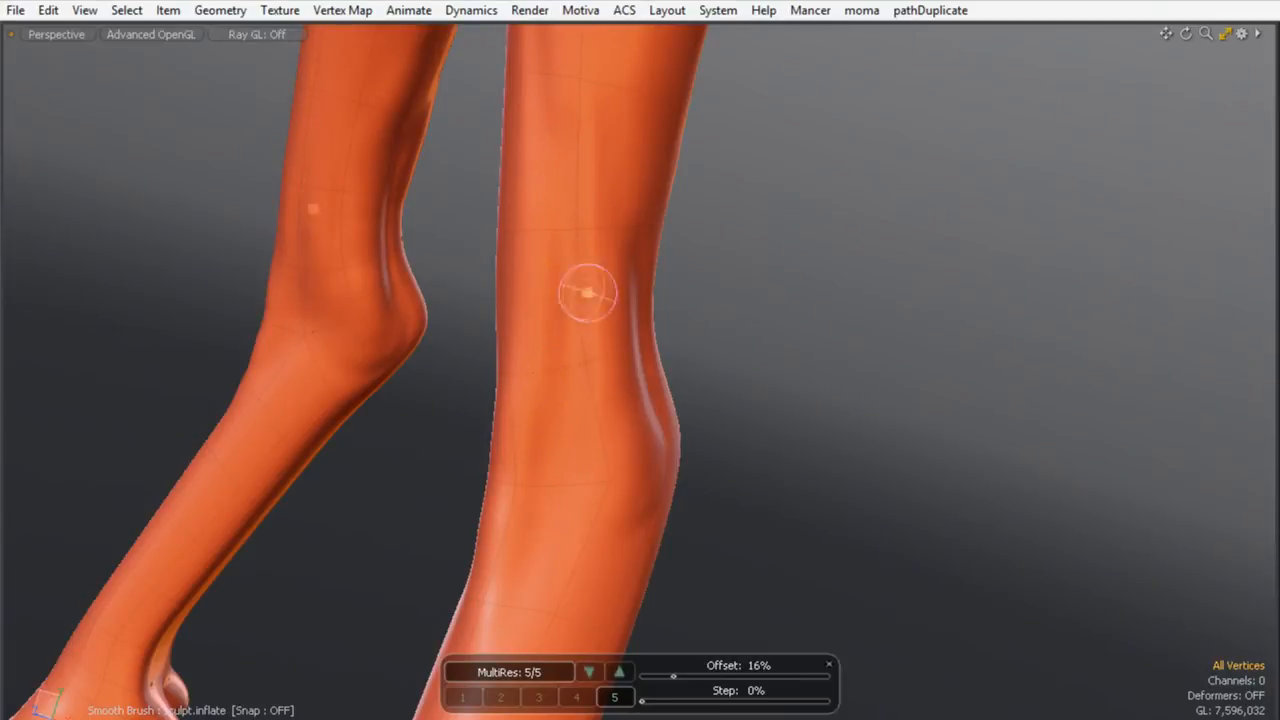
{"action": "mouse_move", "coordinate": [543, 378]}
{"action": "left_mouse_down", "text": "alt"}
{"action": "mouse_move", "coordinate": [509, 393]}
{"action": "mouse_move", "coordinate": [709, 186]}
{"action": "left_mouse_up", "text": "alt"}
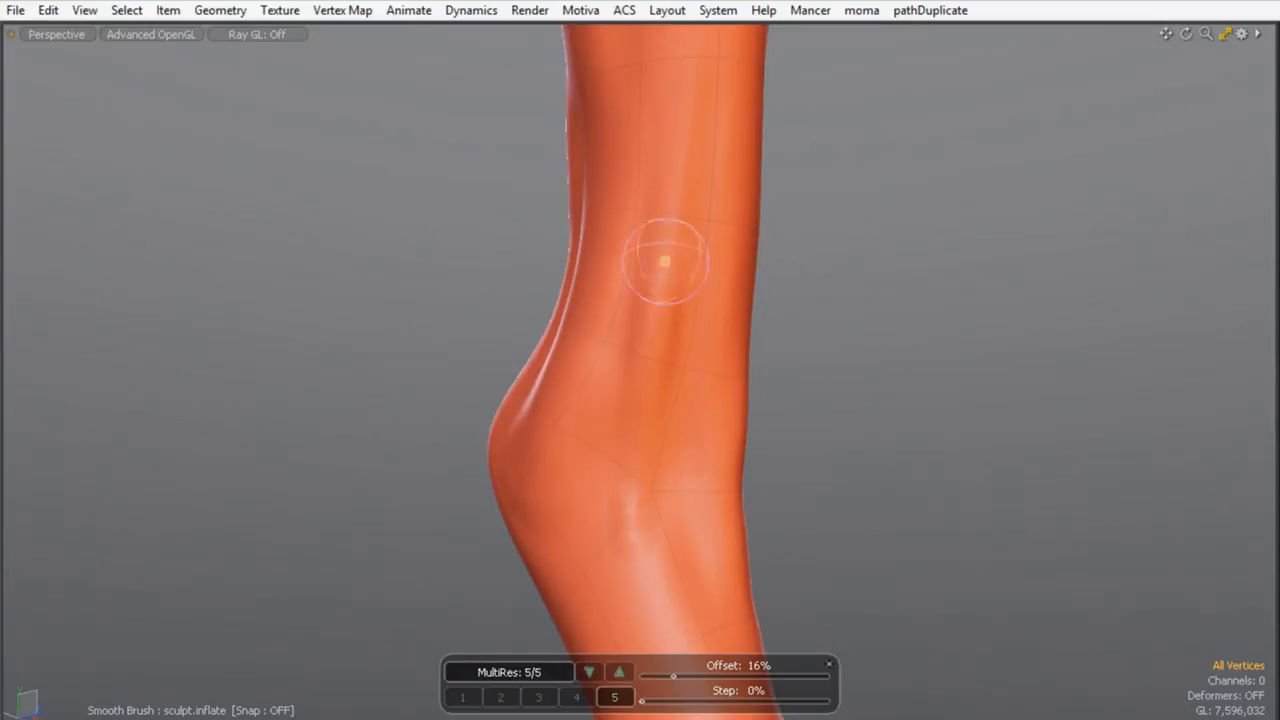
- Carve a deeper groove curving between the heel bone and the ankle bump, softening the lower end
{"action": "mouse_move", "coordinate": [695, 338]}
{"action": "left_mouse_down", "text": "alt"}
{"action": "mouse_move", "coordinate": [397, 426]}
{"action": "mouse_move", "coordinate": [426, 357]}
{"action": "mouse_move", "coordinate": [131, 323]}
{"action": "mouse_move", "coordinate": [444, 410]}
{"action": "mouse_move", "coordinate": [609, 323]}
{"action": "mouse_move", "coordinate": [566, 294]}
{"action": "left_mouse_up", "text": "alt"}
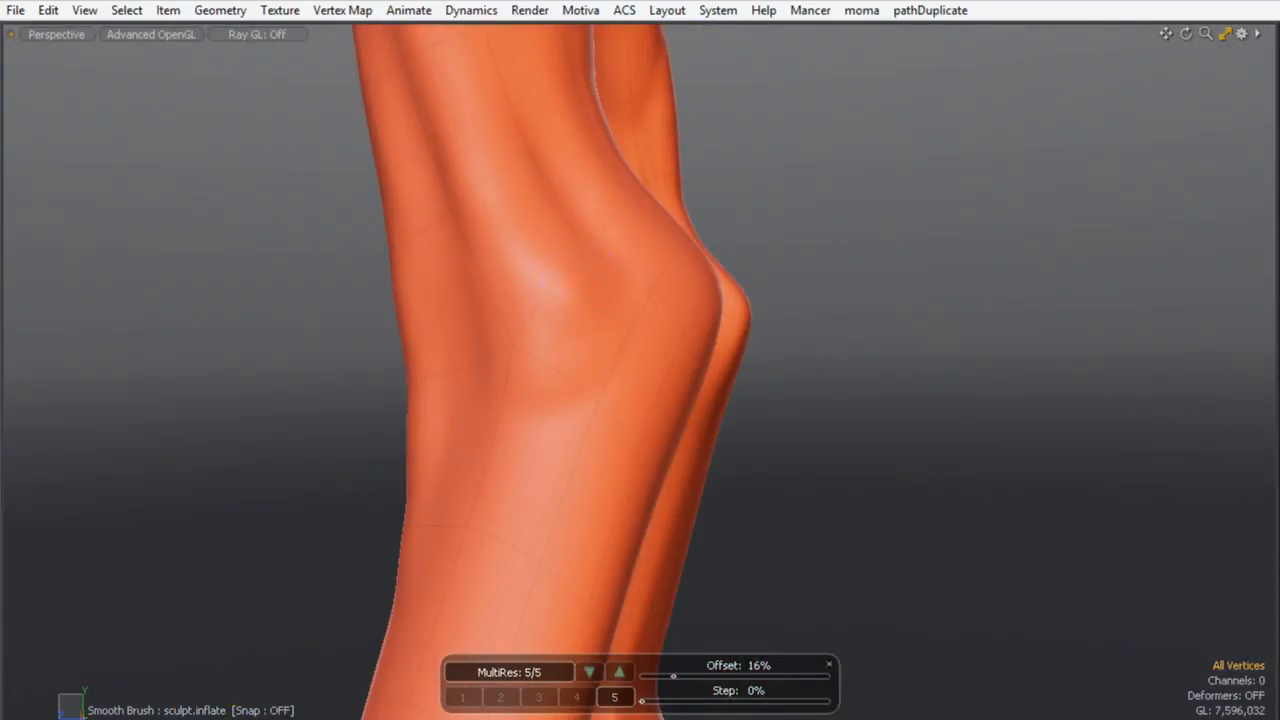
{"action": "left_click_drag", "start_coordinate": [593, 282], "coordinate": [579, 279], "text": "alt"}
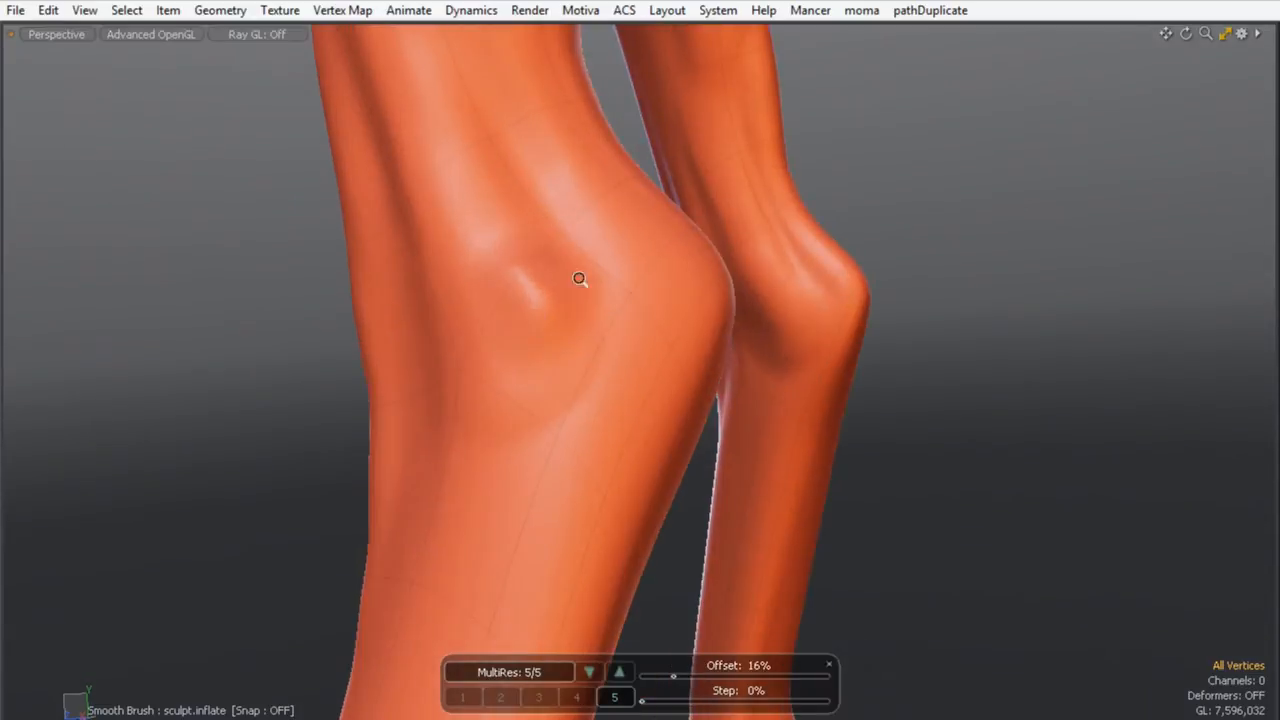
{"action": "left_click_drag", "start_coordinate": [507, 221], "coordinate": [562, 278]}
{"action": "mouse_move", "coordinate": [558, 357]}
{"action": "left_mouse_down", "text": "shift"}
{"action": "mouse_move", "coordinate": [492, 220]}
{"action": "mouse_move", "coordinate": [540, 300]}
{"action": "left_mouse_up", "text": "shift"}
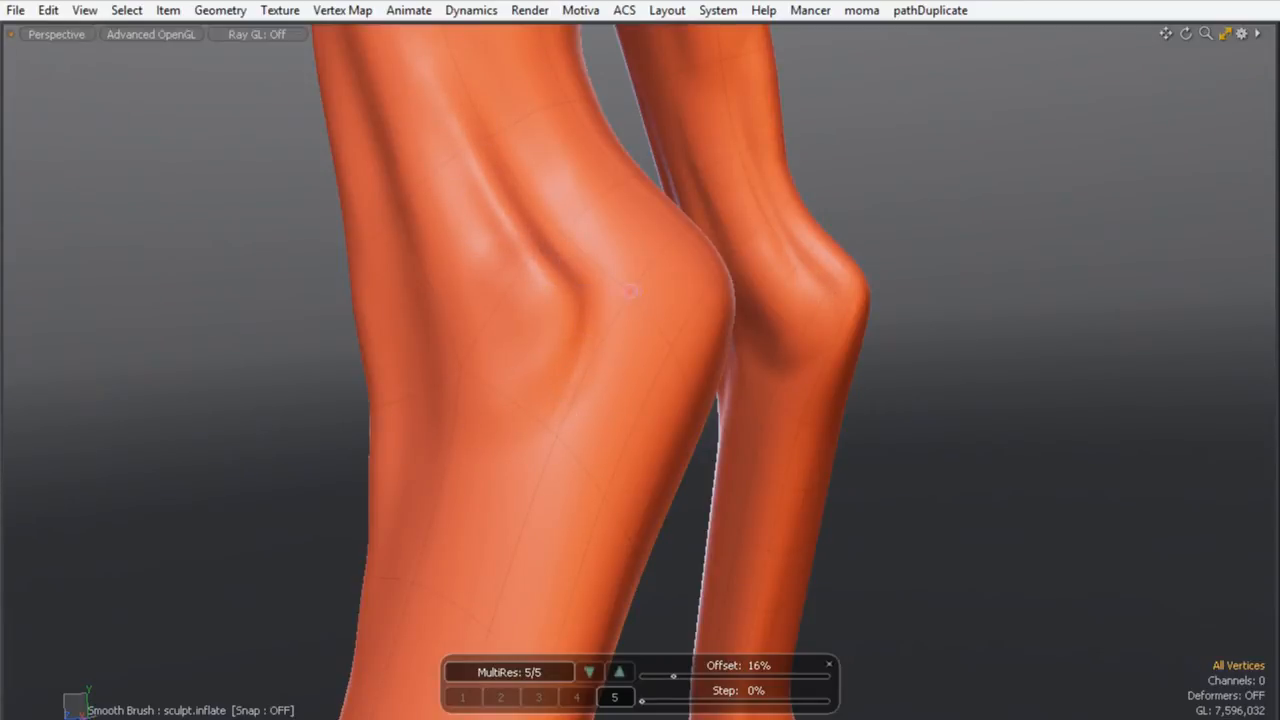
{"action": "left_click_drag", "start_coordinate": [411, 292], "coordinate": [507, 240], "text": "alt"}
{"action": "left_click_drag", "start_coordinate": [454, 176], "coordinate": [505, 377]}
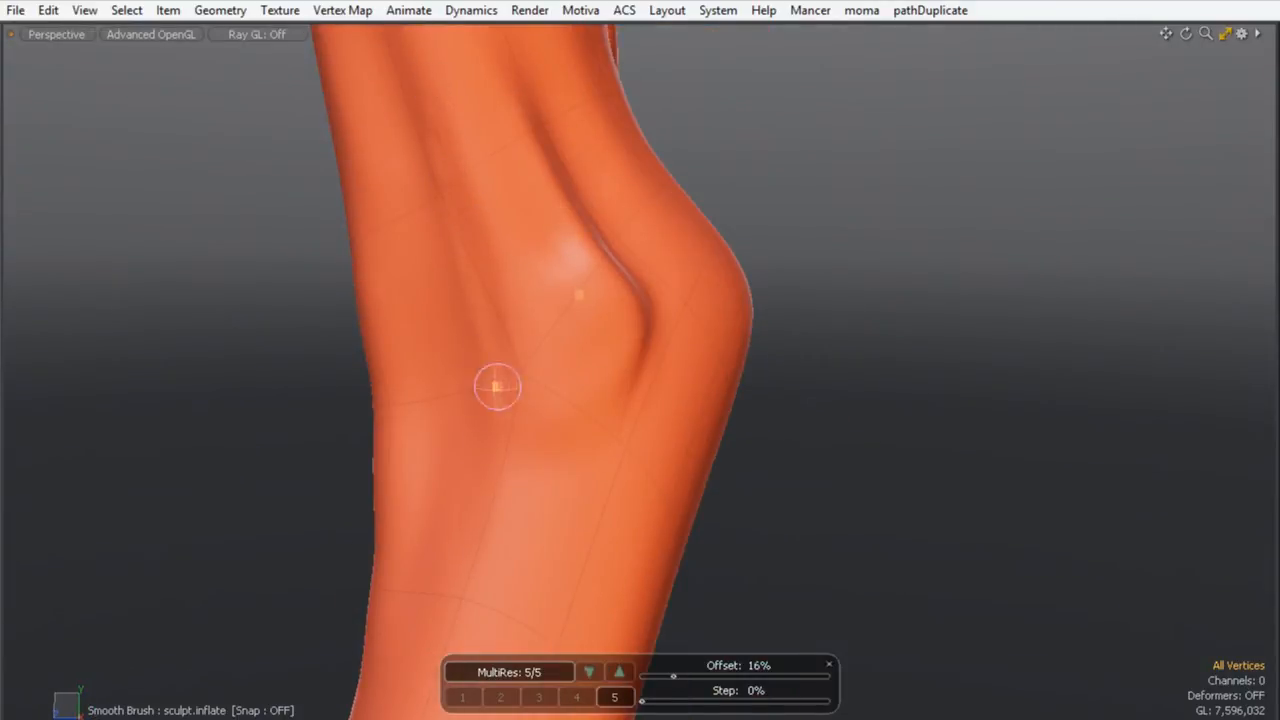
- Sculpt long tendon ridges from beside the heel down the side of the lower shank
{"action": "mouse_move", "coordinate": [595, 390]}
{"action": "left_mouse_down", "text": "alt"}
{"action": "mouse_move", "coordinate": [534, 369]}
{"action": "mouse_move", "coordinate": [484, 498]}
{"action": "left_mouse_up", "text": "alt"}
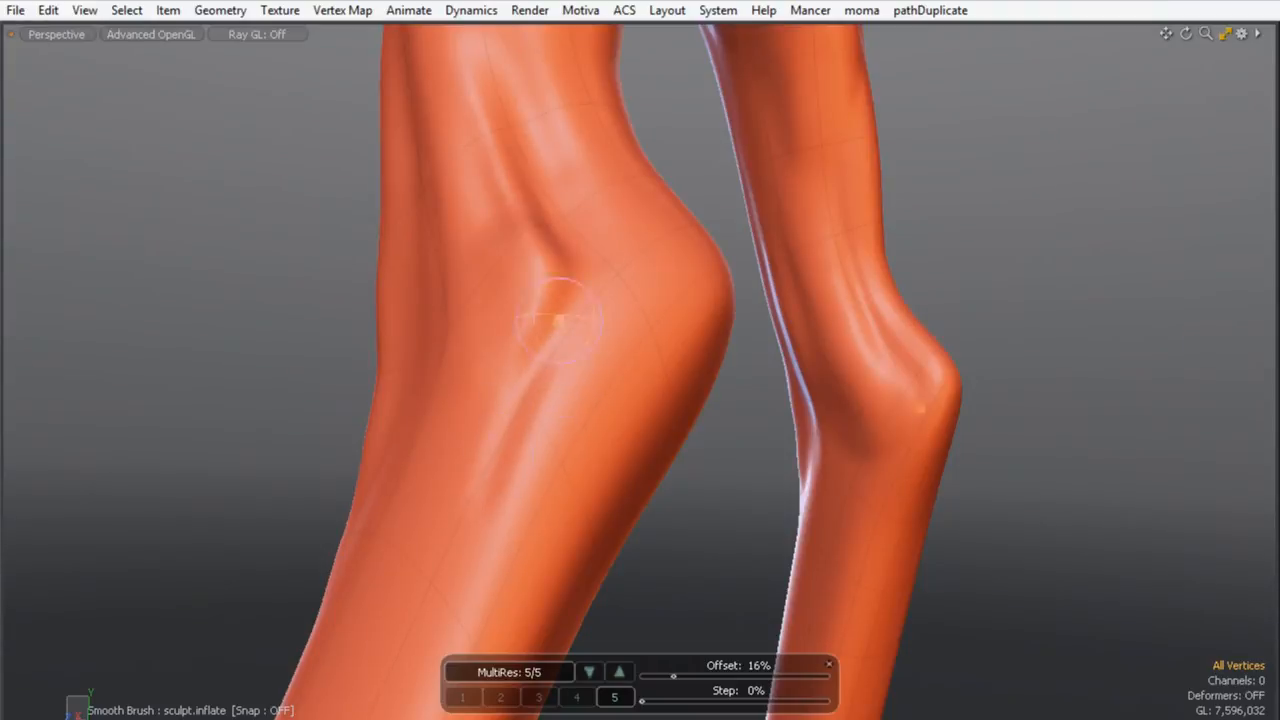
{"action": "left_click_drag", "start_coordinate": [548, 316], "coordinate": [480, 505]}
{"action": "left_click_drag", "start_coordinate": [580, 293], "coordinate": [500, 452]}
{"action": "left_click_drag", "start_coordinate": [570, 356], "coordinate": [515, 490]}
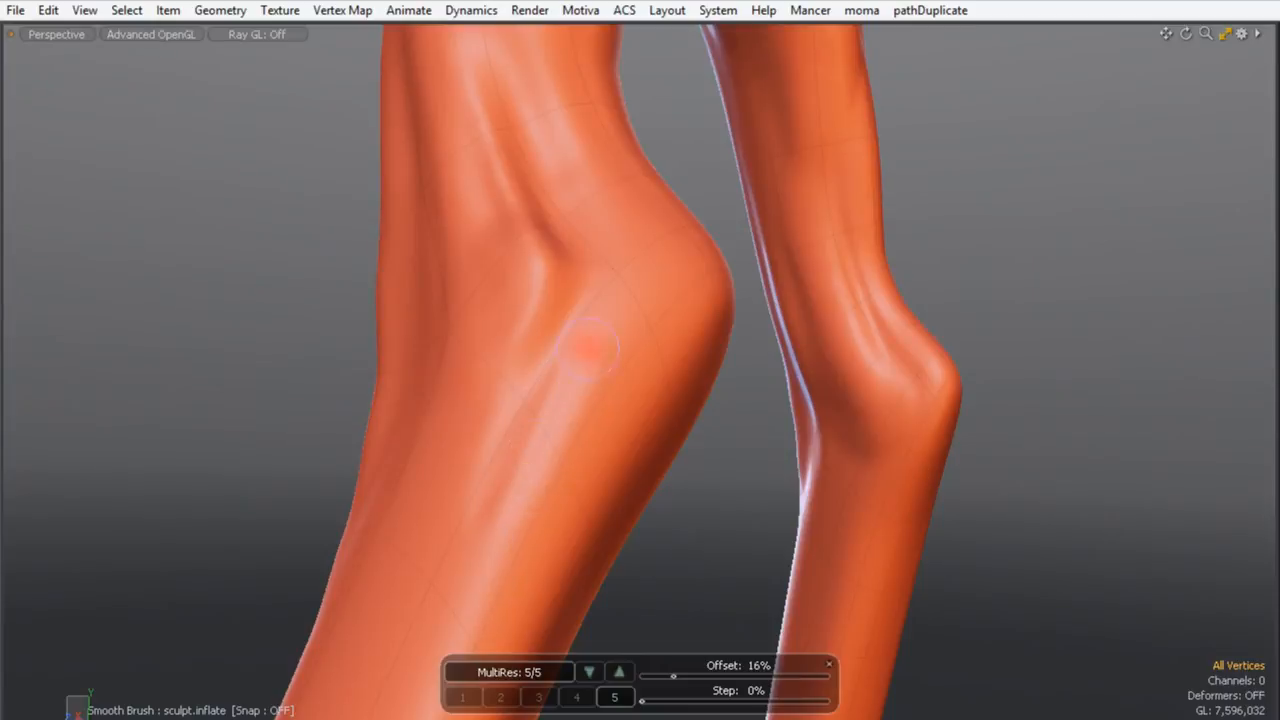
- Carve the tendon groove and ankle bump hollows on the opposite side of the hock
{"action": "left_click_drag", "start_coordinate": [573, 204], "coordinate": [460, 250], "text": "ctrl+alt"}
{"action": "left_click_drag", "start_coordinate": [460, 250], "coordinate": [648, 281], "text": "alt"}
{"action": "left_click_drag", "start_coordinate": [619, 397], "coordinate": [657, 388], "text": "alt"}
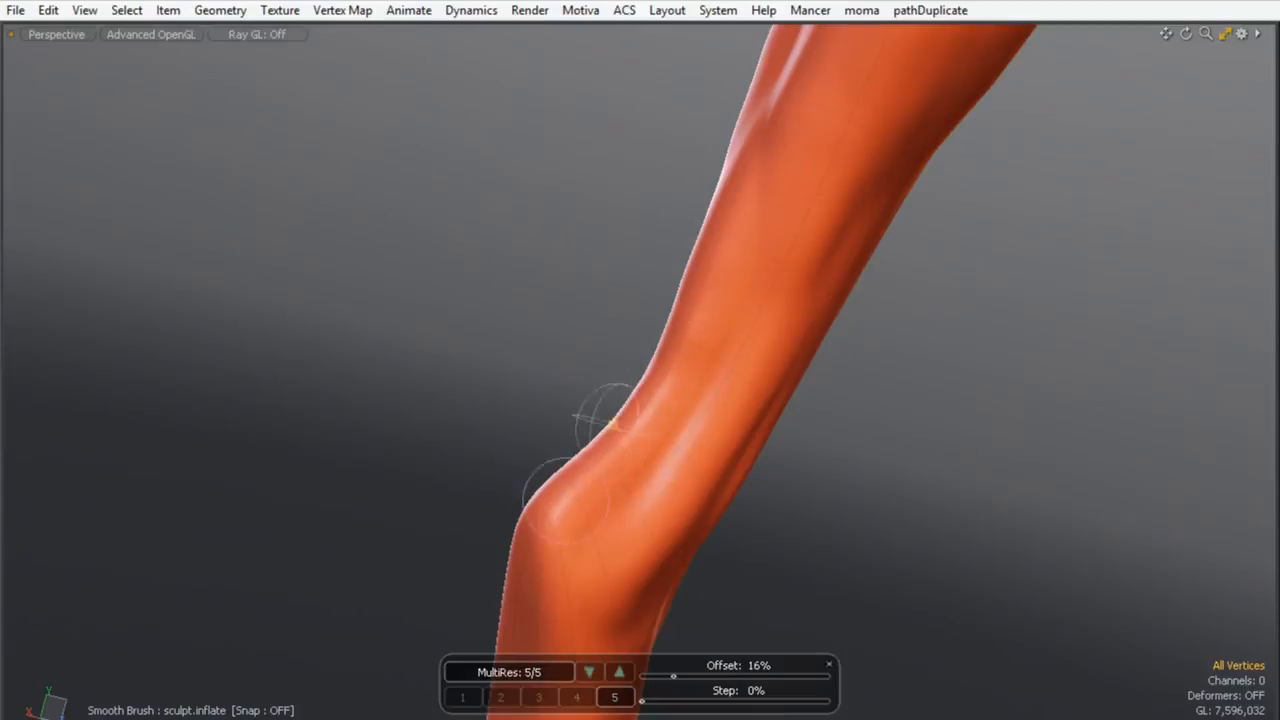
{"action": "left_click_drag", "start_coordinate": [637, 500], "coordinate": [612, 372], "text": "alt+shift"}
{"action": "mouse_move", "coordinate": [612, 372]}
{"action": "left_mouse_down", "text": "ctrl+alt"}
{"action": "mouse_move", "coordinate": [650, 374]}
{"action": "mouse_move", "coordinate": [611, 413]}
{"action": "mouse_move", "coordinate": [620, 497]}
{"action": "left_mouse_up", "text": "ctrl+alt"}
{"action": "left_click_drag", "start_coordinate": [714, 277], "coordinate": [602, 408]}
{"action": "left_click_drag", "start_coordinate": [651, 329], "coordinate": [620, 505]}
{"action": "left_click_drag", "start_coordinate": [614, 443], "coordinate": [616, 484]}
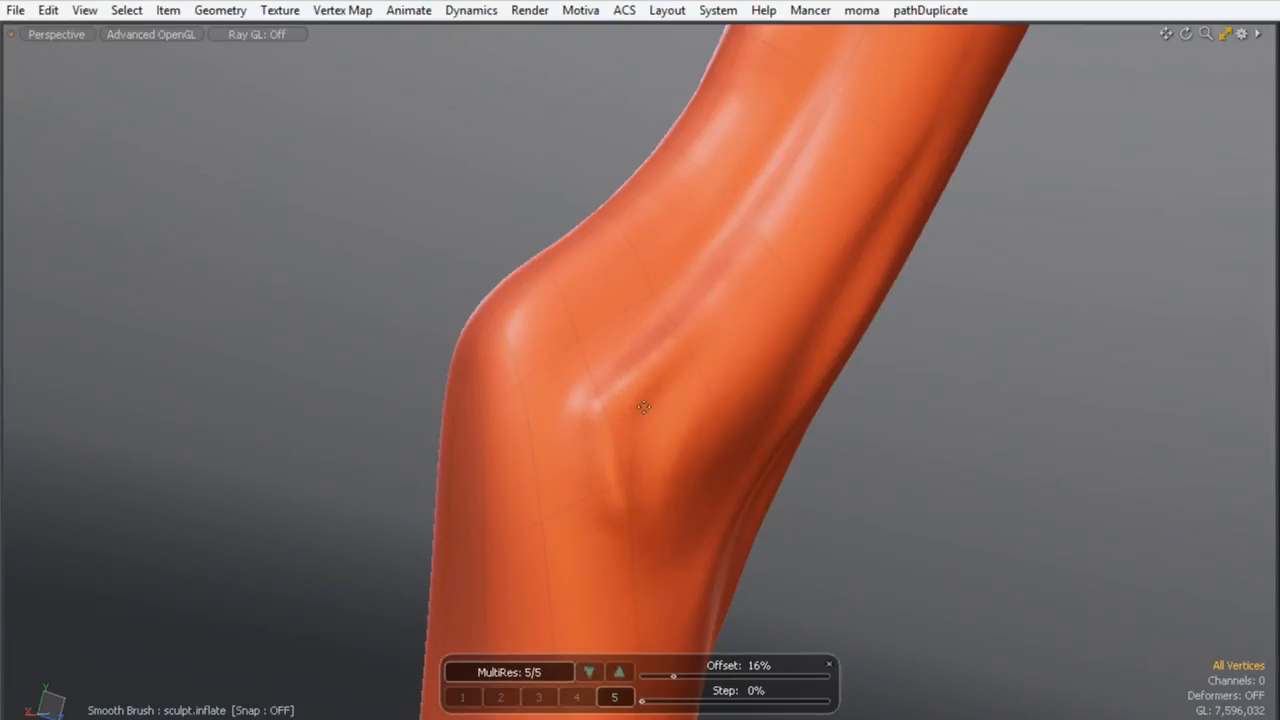
{"action": "left_click_drag", "start_coordinate": [703, 354], "coordinate": [658, 560]}
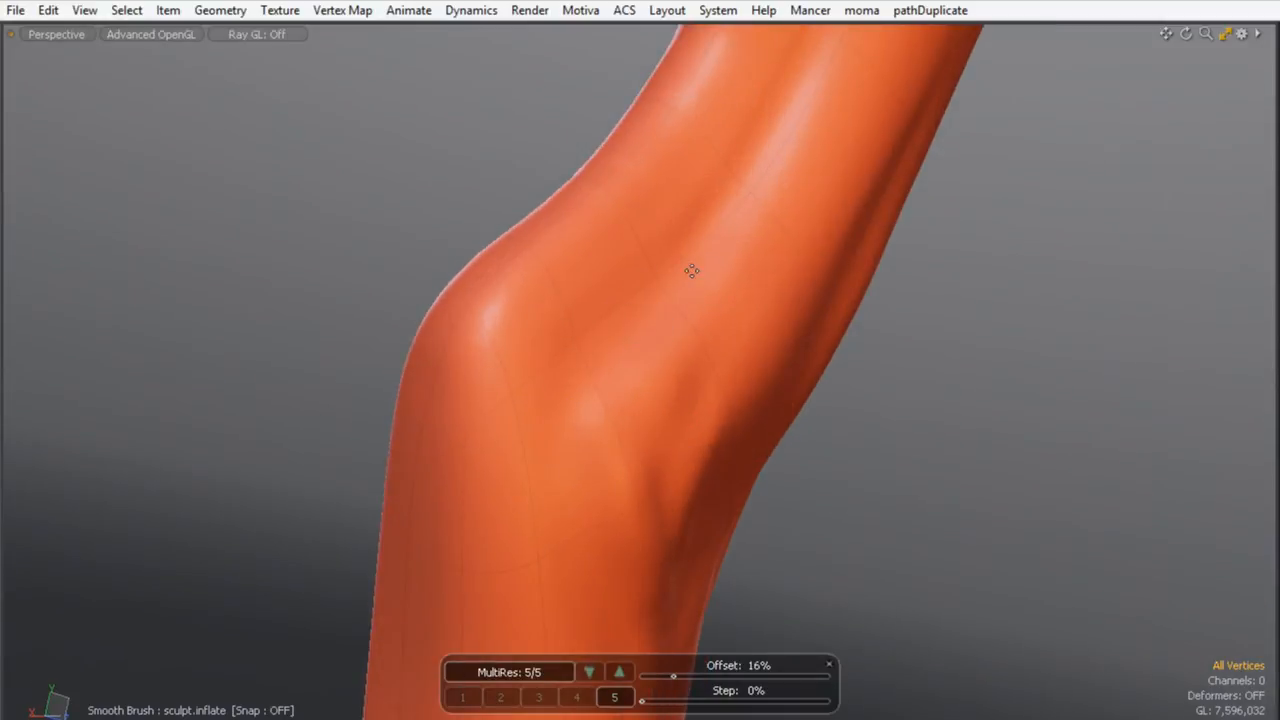
{"action": "mouse_move", "coordinate": [609, 355]}
{"action": "left_mouse_down"}
{"action": "mouse_move", "coordinate": [680, 257]}
{"action": "mouse_move", "coordinate": [600, 357]}
{"action": "mouse_move", "coordinate": [679, 325]}
{"action": "left_mouse_up"}
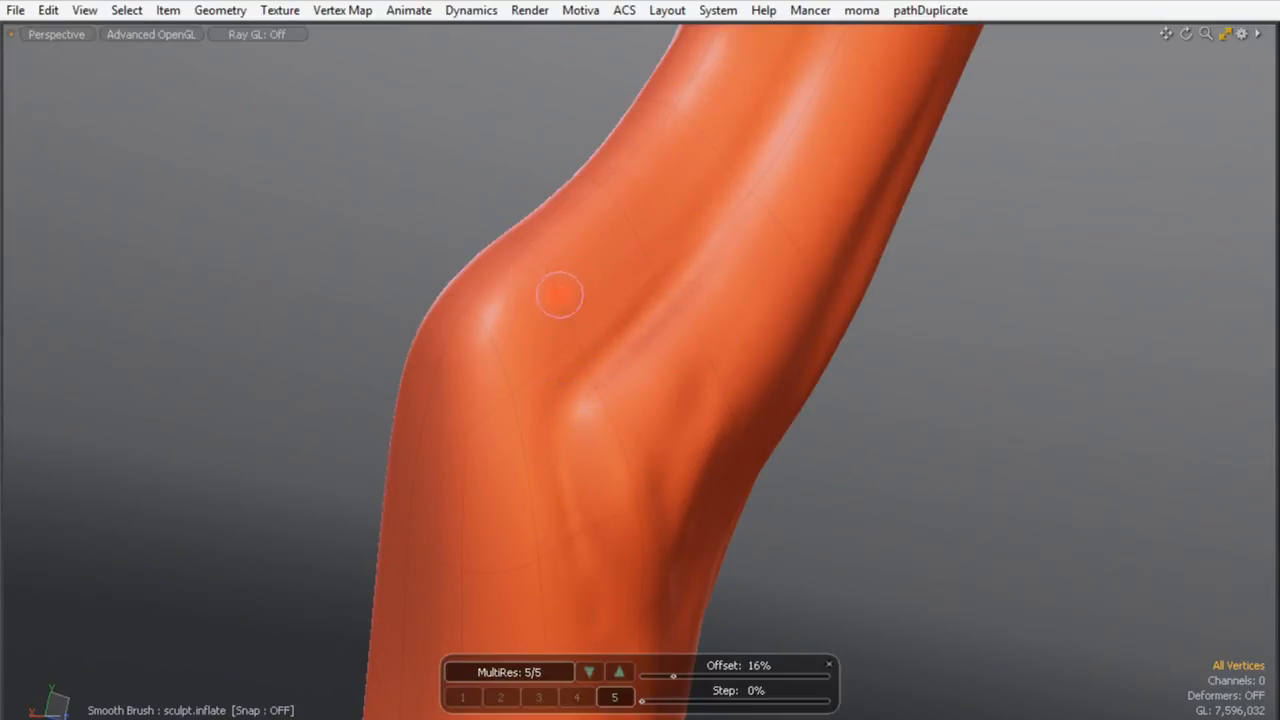
{"action": "left_click_drag", "start_coordinate": [510, 387], "coordinate": [556, 387], "text": "alt"}
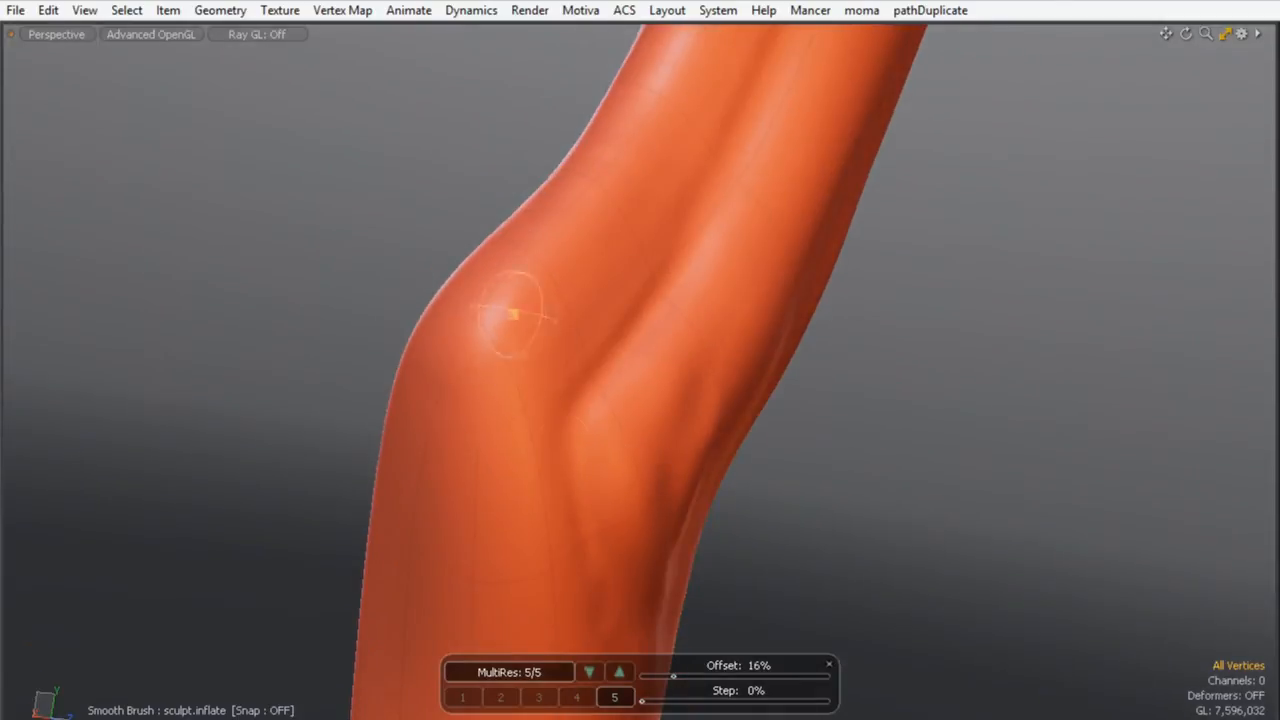
- Sculpt the rounded point of the heel and the ridge running down behind it
{"action": "left_click_drag", "start_coordinate": [463, 321], "coordinate": [533, 321], "text": "alt"}
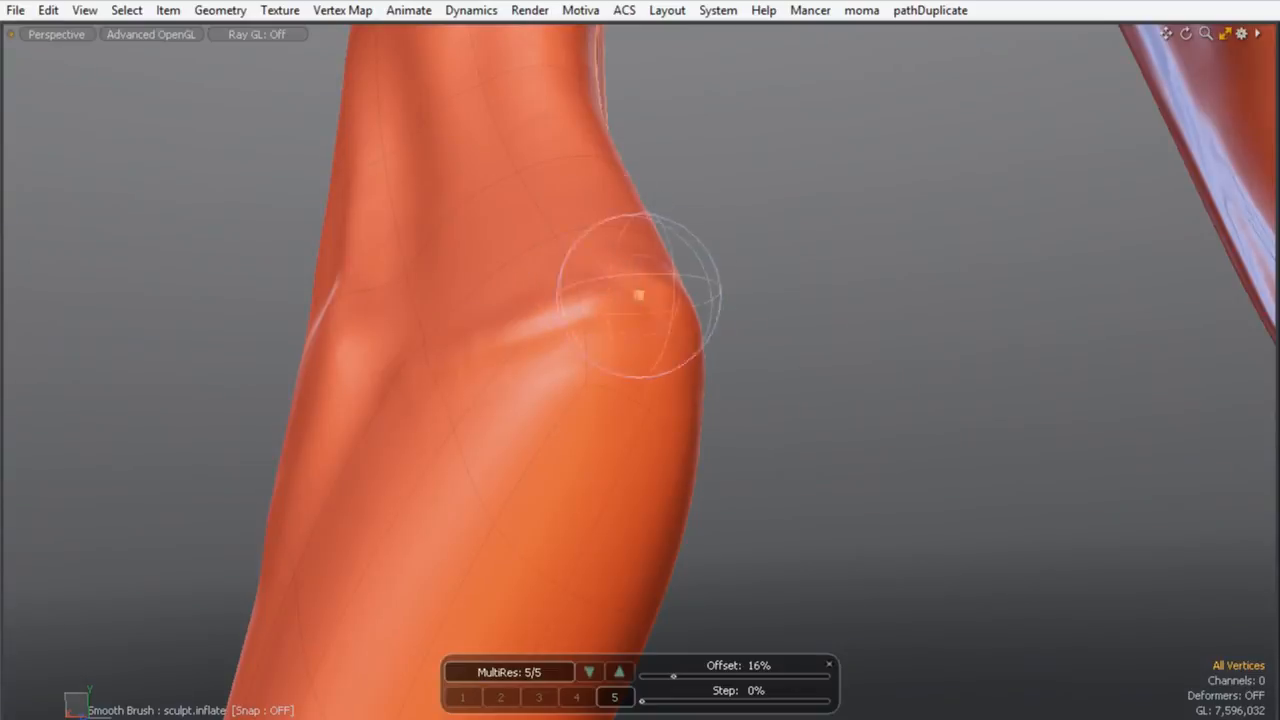
{"action": "left_click_drag", "start_coordinate": [531, 323], "coordinate": [524, 300], "text": "alt"}
{"action": "left_click_drag", "start_coordinate": [543, 366], "coordinate": [466, 506]}
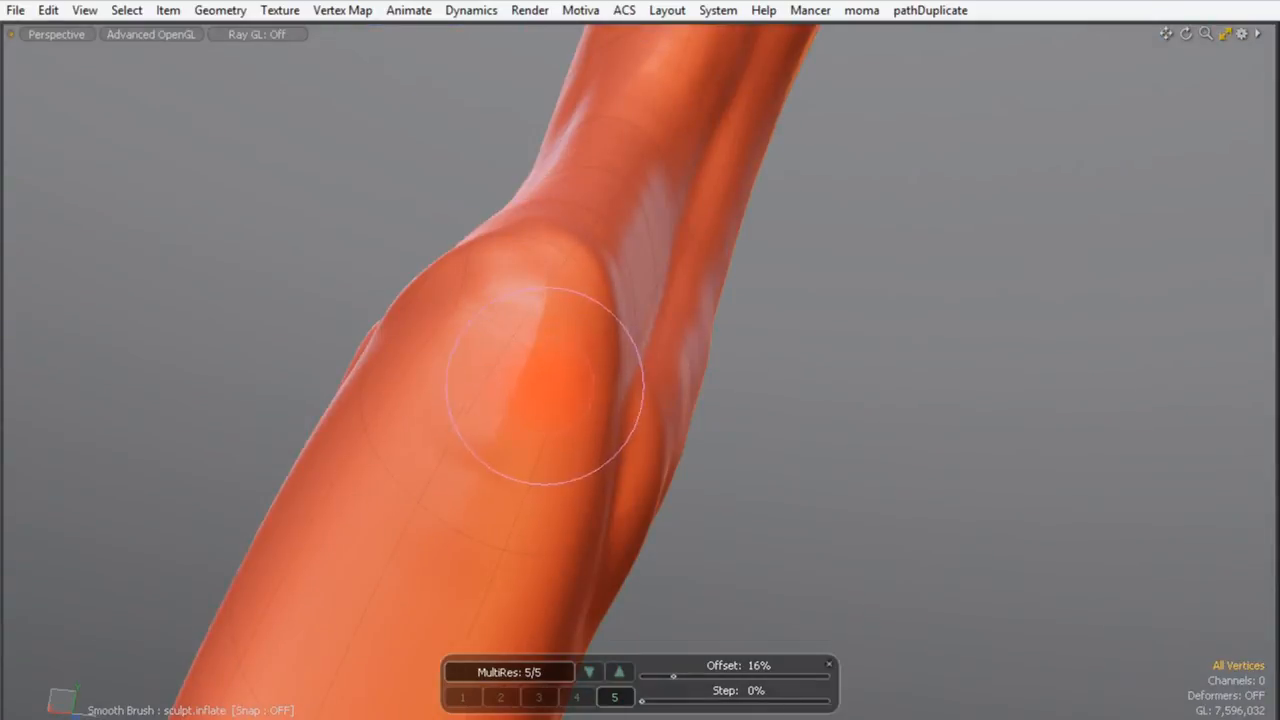
{"action": "left_click_drag", "start_coordinate": [549, 354], "coordinate": [500, 470]}
{"action": "left_click_drag", "start_coordinate": [539, 395], "coordinate": [532, 510]}
{"action": "left_click_drag", "start_coordinate": [530, 322], "coordinate": [520, 505]}
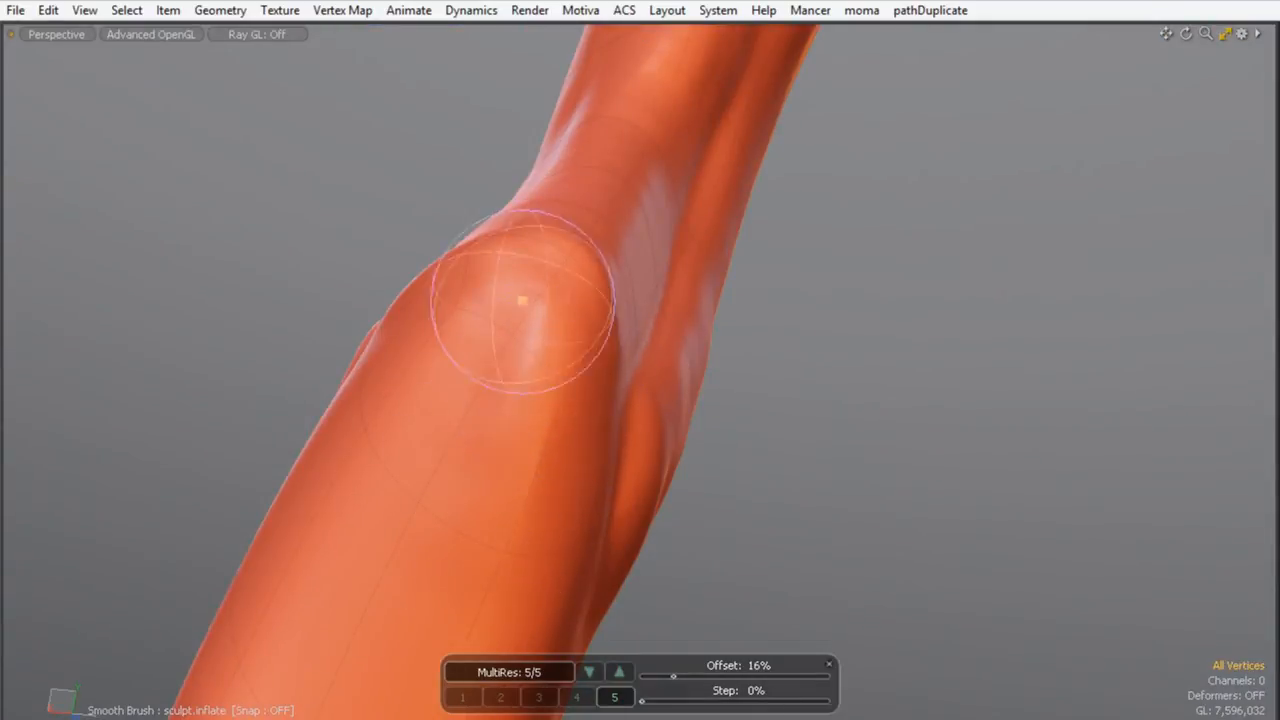
{"action": "left_click_drag", "start_coordinate": [542, 272], "coordinate": [512, 461]}
{"action": "mouse_move", "coordinate": [522, 350]}
{"action": "left_mouse_down"}
{"action": "mouse_move", "coordinate": [474, 477]}
{"action": "mouse_move", "coordinate": [506, 530]}
{"action": "left_mouse_up"}
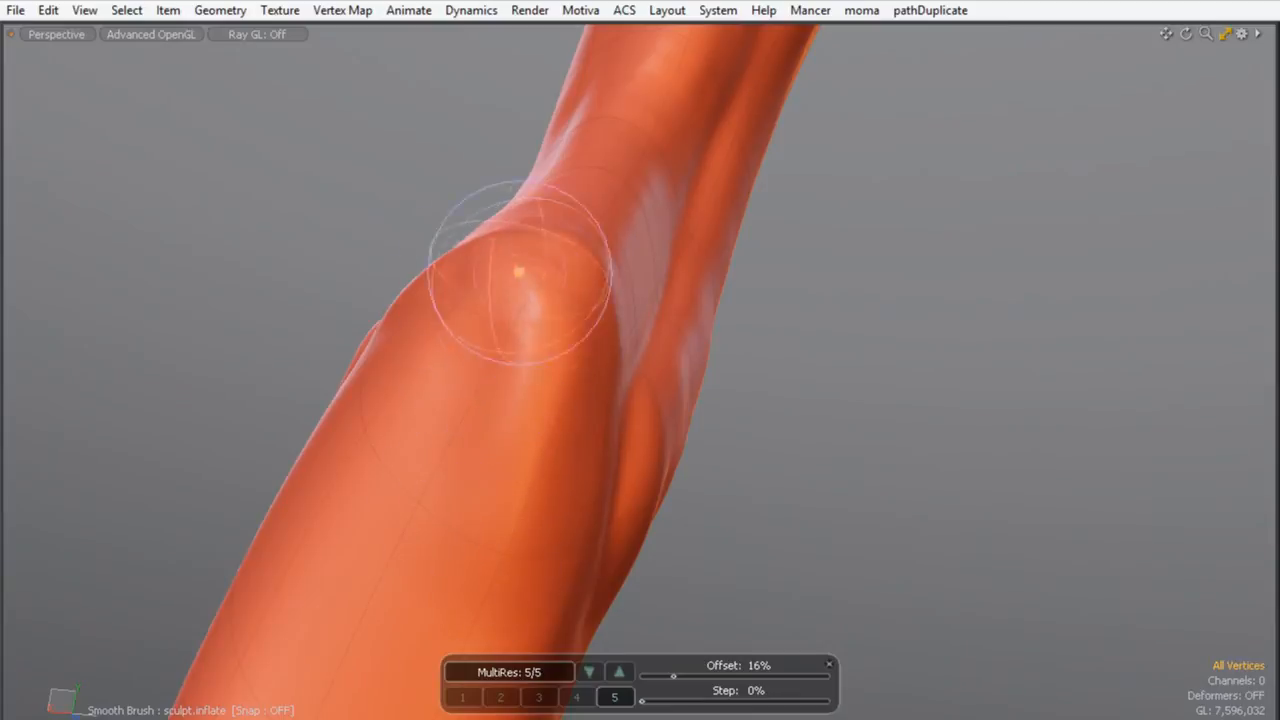
{"action": "mouse_move", "coordinate": [680, 285]}
{"action": "left_mouse_down", "text": "alt"}
{"action": "mouse_move", "coordinate": [651, 383]}
{"action": "mouse_move", "coordinate": [554, 266]}
{"action": "mouse_move", "coordinate": [613, 158]}
{"action": "mouse_move", "coordinate": [699, 342]}
{"action": "mouse_move", "coordinate": [709, 514]}
{"action": "mouse_move", "coordinate": [734, 236]}
{"action": "left_mouse_up", "text": "alt"}
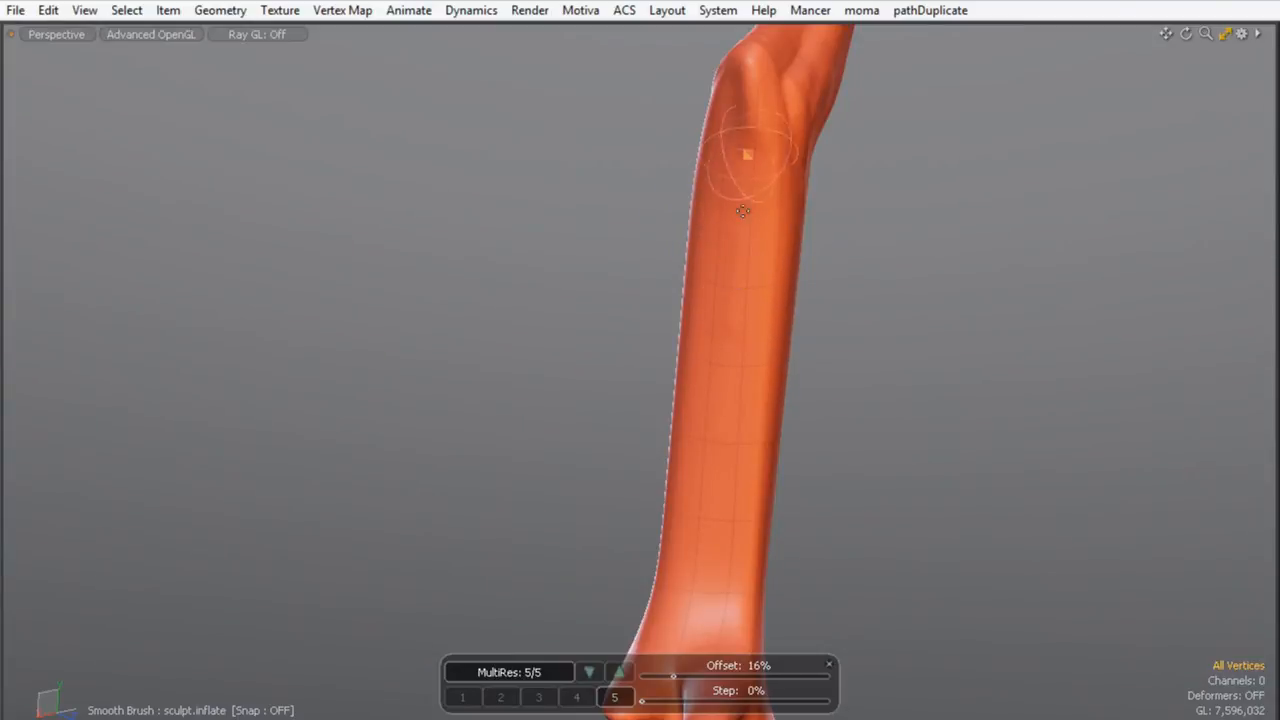
- Carve lengthwise tendon grooves down the back of the shank from the heel to the foot
{"action": "left_click_drag", "start_coordinate": [716, 459], "coordinate": [720, 588]}
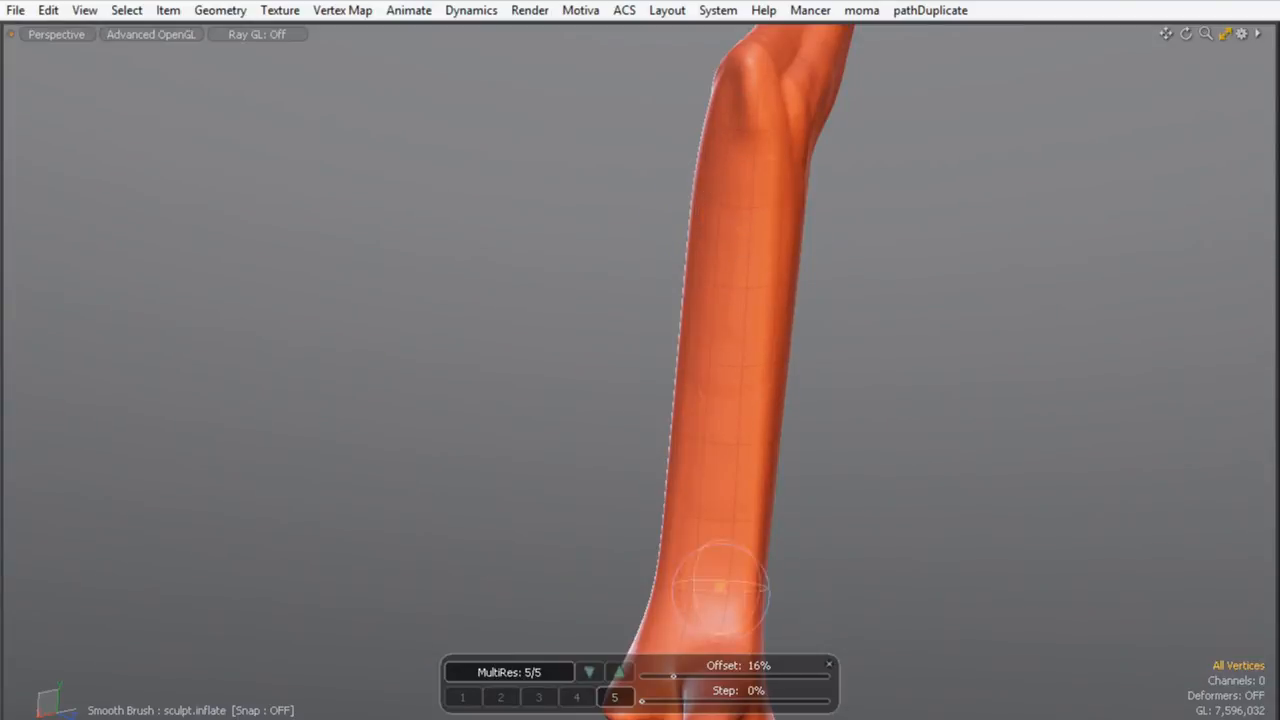
{"action": "left_click_drag", "start_coordinate": [728, 352], "coordinate": [720, 584]}
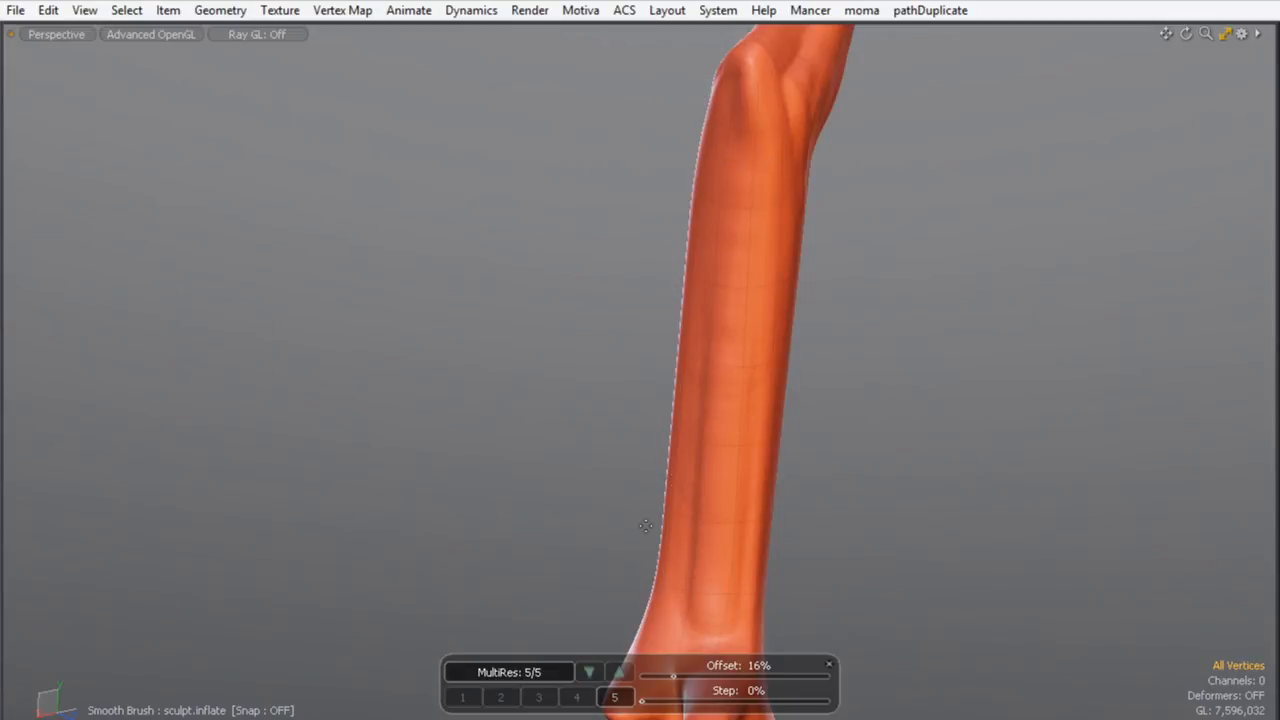
{"action": "left_click_drag", "start_coordinate": [724, 300], "coordinate": [728, 489], "text": "alt"}
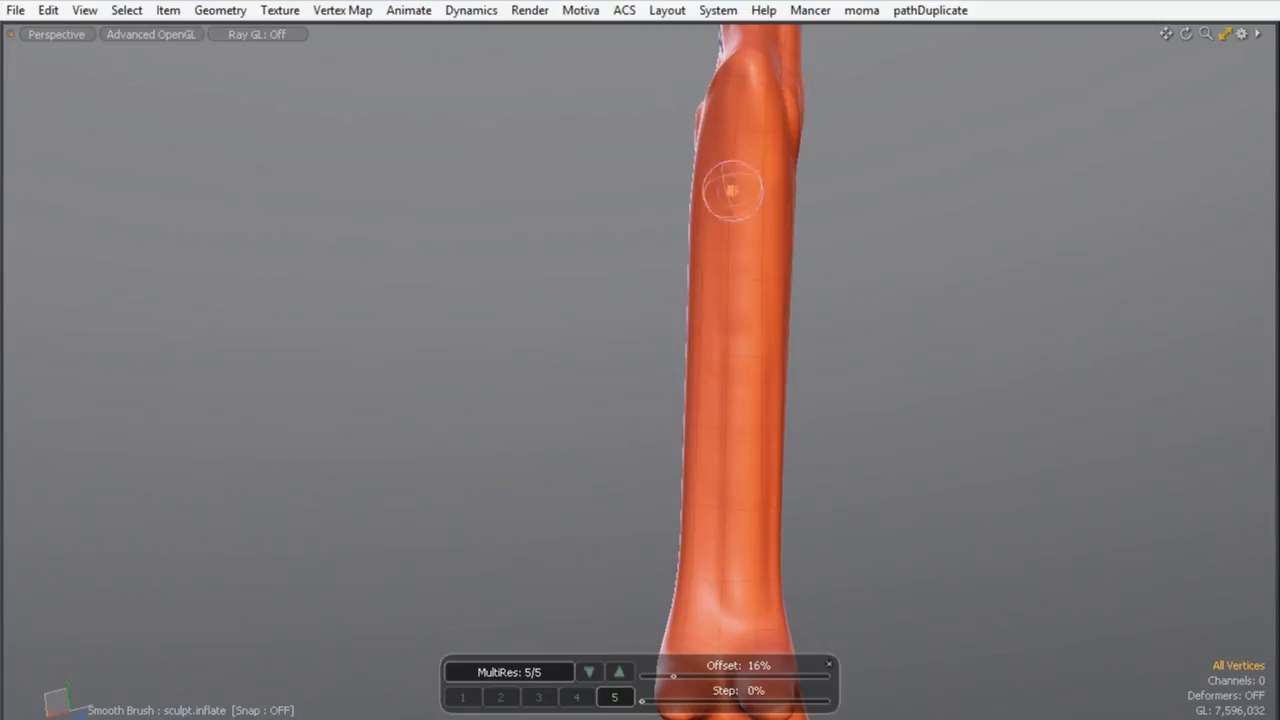
- Refine the hollows and tendon grooves around the side and front of the hock beside the heel point
{"action": "left_click_drag", "start_coordinate": [650, 235], "coordinate": [580, 275], "text": "alt"}
{"action": "mouse_move", "coordinate": [580, 275]}
{"action": "left_mouse_down", "text": "alt+shift"}
{"action": "mouse_move", "coordinate": [520, 417]}
{"action": "mouse_move", "coordinate": [575, 350]}
{"action": "left_mouse_up", "text": "alt+shift"}
{"action": "left_click_drag", "start_coordinate": [575, 350], "coordinate": [586, 306], "text": "alt+shift"}
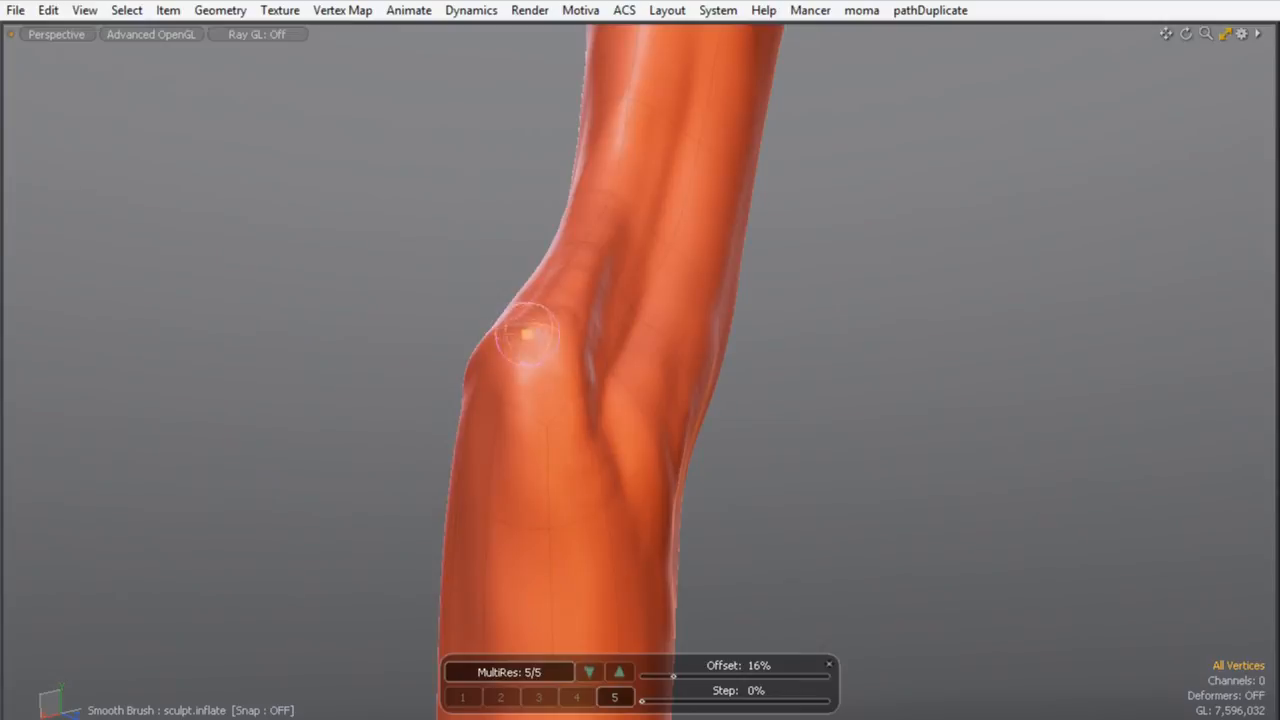
{"action": "mouse_move", "coordinate": [658, 204]}
{"action": "left_mouse_down", "text": "alt"}
{"action": "mouse_move", "coordinate": [397, 500]}
{"action": "mouse_move", "coordinate": [577, 363]}
{"action": "mouse_move", "coordinate": [511, 284]}
{"action": "mouse_move", "coordinate": [573, 365]}
{"action": "left_mouse_up", "text": "alt"}
{"action": "mouse_move", "coordinate": [452, 322]}
{"action": "left_mouse_down"}
{"action": "mouse_move", "coordinate": [489, 280]}
{"action": "mouse_move", "coordinate": [512, 440]}
{"action": "mouse_move", "coordinate": [474, 383]}
{"action": "mouse_move", "coordinate": [493, 337]}
{"action": "left_mouse_up"}
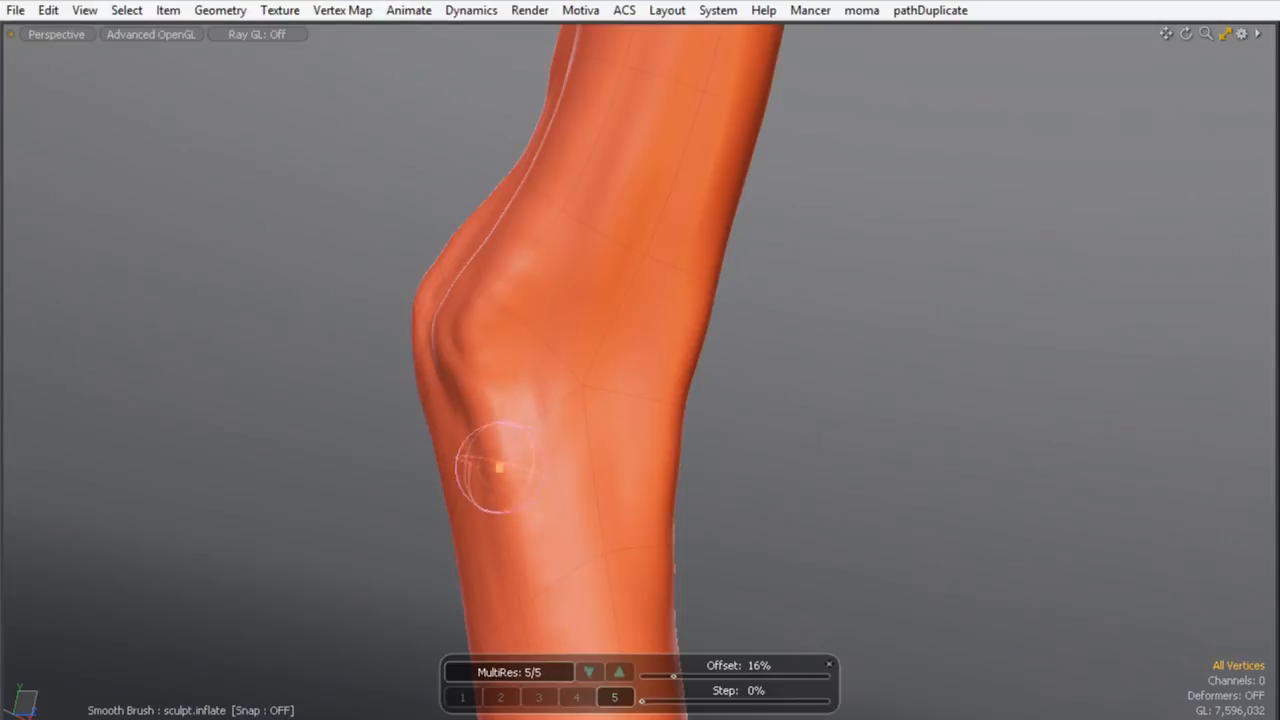
{"action": "mouse_move", "coordinate": [571, 281]}
{"action": "left_mouse_down", "text": "alt"}
{"action": "mouse_move", "coordinate": [451, 329]}
{"action": "mouse_move", "coordinate": [503, 391]}
{"action": "mouse_move", "coordinate": [600, 357]}
{"action": "mouse_move", "coordinate": [451, 291]}
{"action": "mouse_move", "coordinate": [640, 329]}
{"action": "mouse_move", "coordinate": [634, 380]}
{"action": "mouse_move", "coordinate": [804, 344]}
{"action": "left_mouse_up", "text": "alt"}
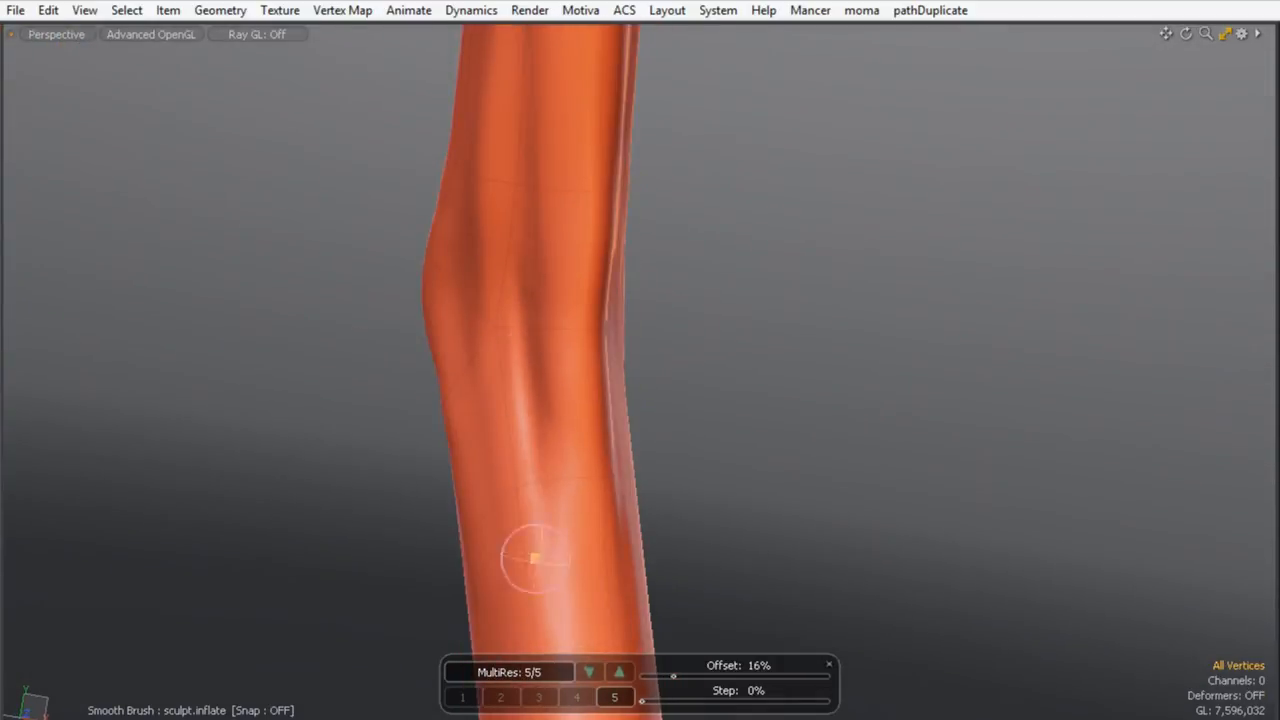
{"action": "left_click_drag", "start_coordinate": [628, 292], "coordinate": [630, 263], "text": "alt"}
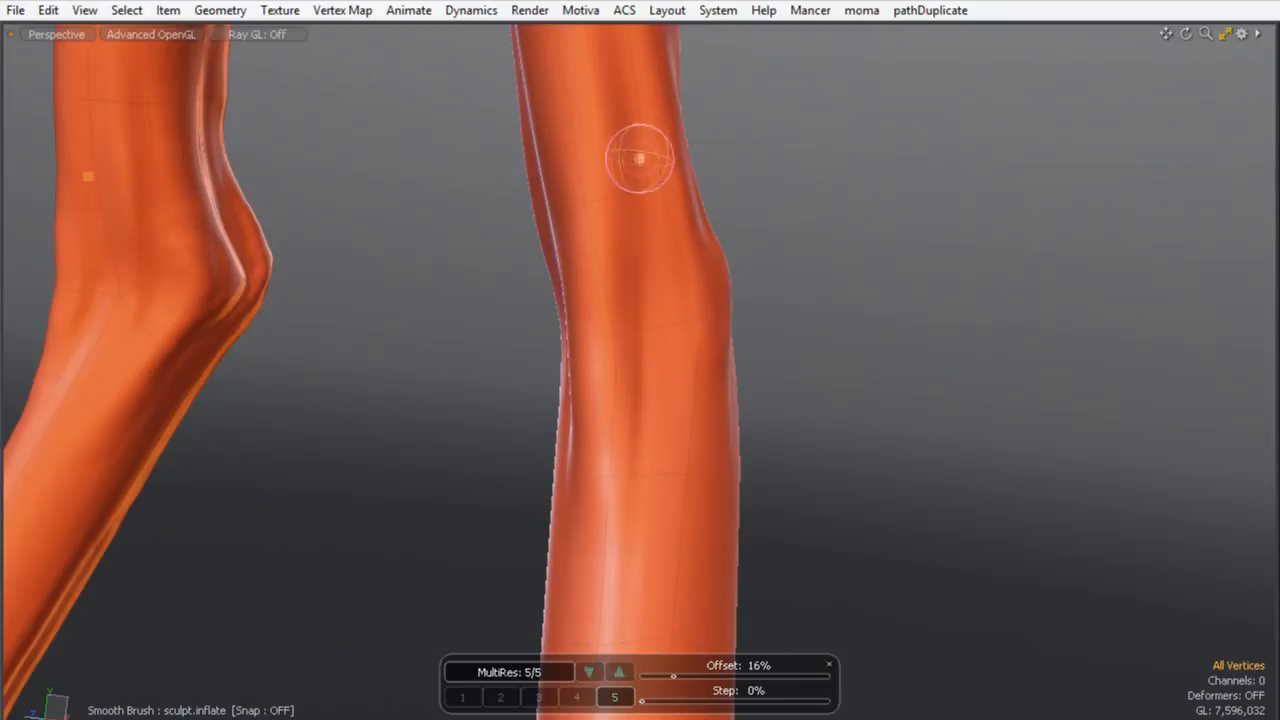
- Carve the hollow below the ankle bump on the side of the hock and blend it down into the shank
{"action": "left_click_drag", "start_coordinate": [626, 170], "coordinate": [602, 402], "text": "alt"}
{"action": "left_click_drag", "start_coordinate": [603, 446], "coordinate": [600, 477]}
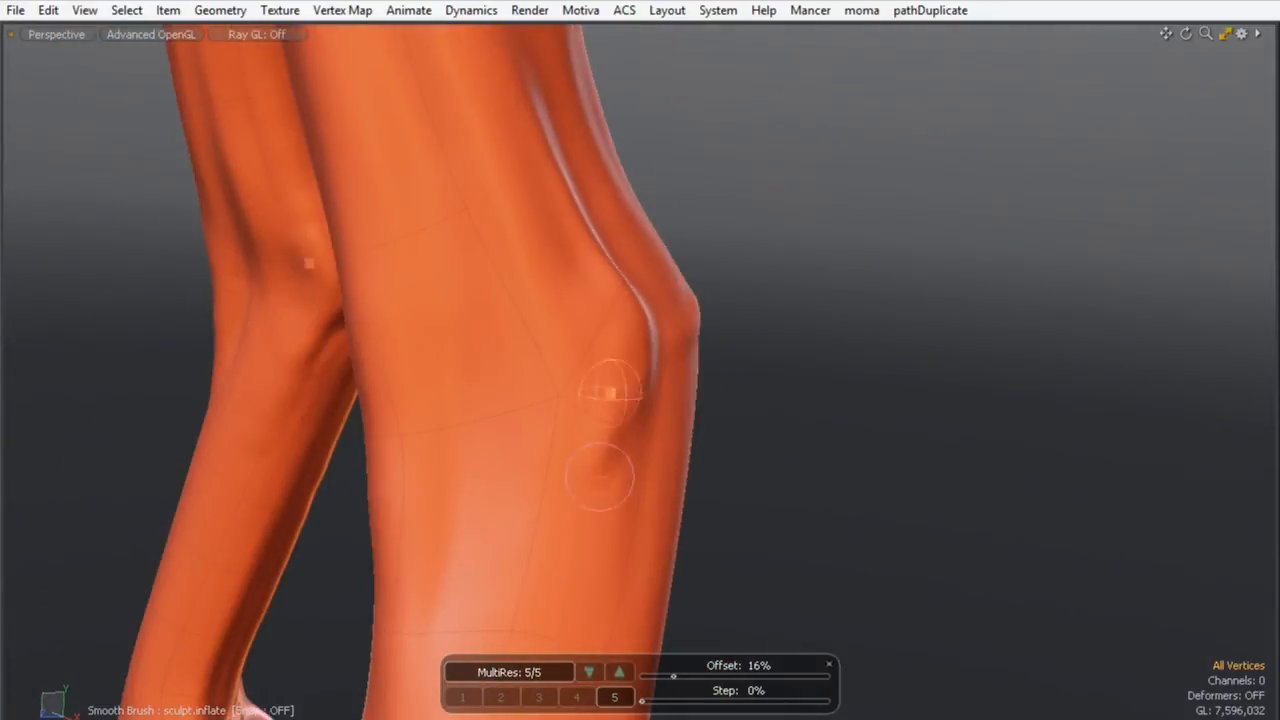
{"action": "left_click_drag", "start_coordinate": [627, 392], "coordinate": [580, 552]}
{"action": "left_click_drag", "start_coordinate": [630, 414], "coordinate": [588, 551]}
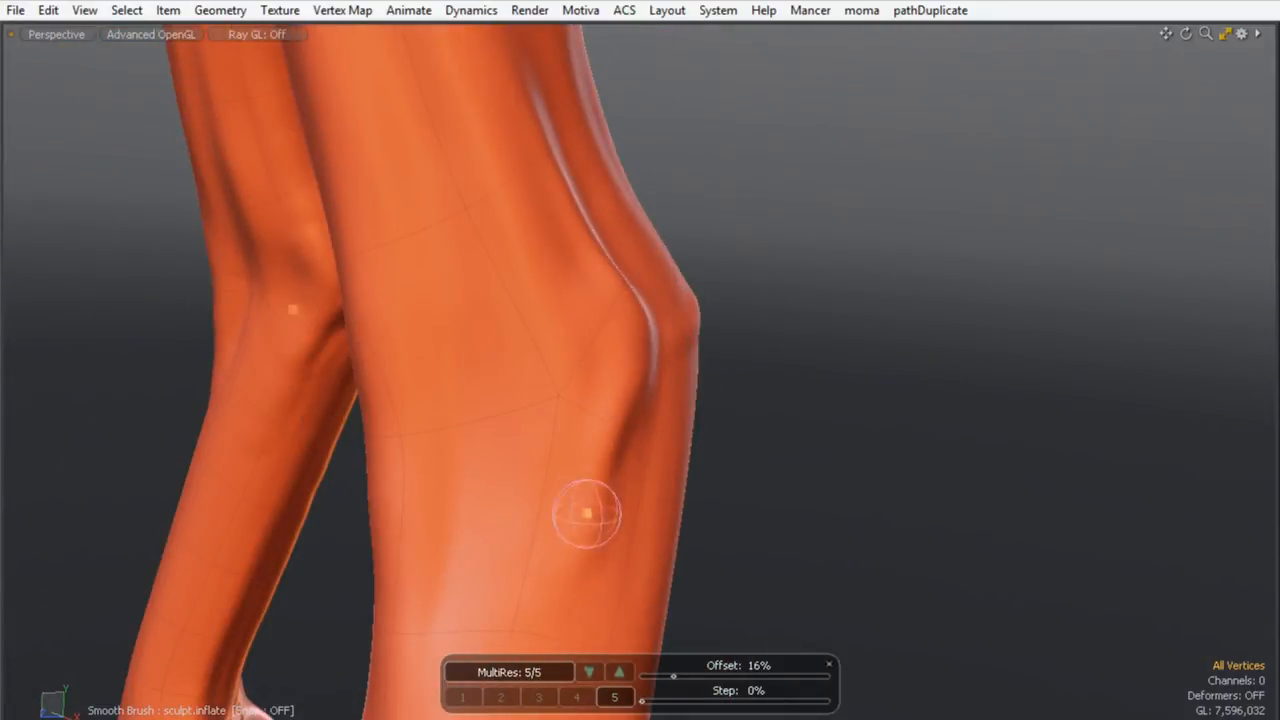
- Carve lengthwise tendon grooves down the front of the shank from the hock to the lower joint
{"action": "mouse_move", "coordinate": [583, 311]}
{"action": "left_mouse_down", "text": "ctrl+alt"}
{"action": "mouse_move", "coordinate": [614, 354]}
{"action": "mouse_move", "coordinate": [659, 190]}
{"action": "mouse_move", "coordinate": [711, 334]}
{"action": "mouse_move", "coordinate": [620, 400]}
{"action": "mouse_move", "coordinate": [653, 270]}
{"action": "left_mouse_up", "text": "ctrl+alt"}
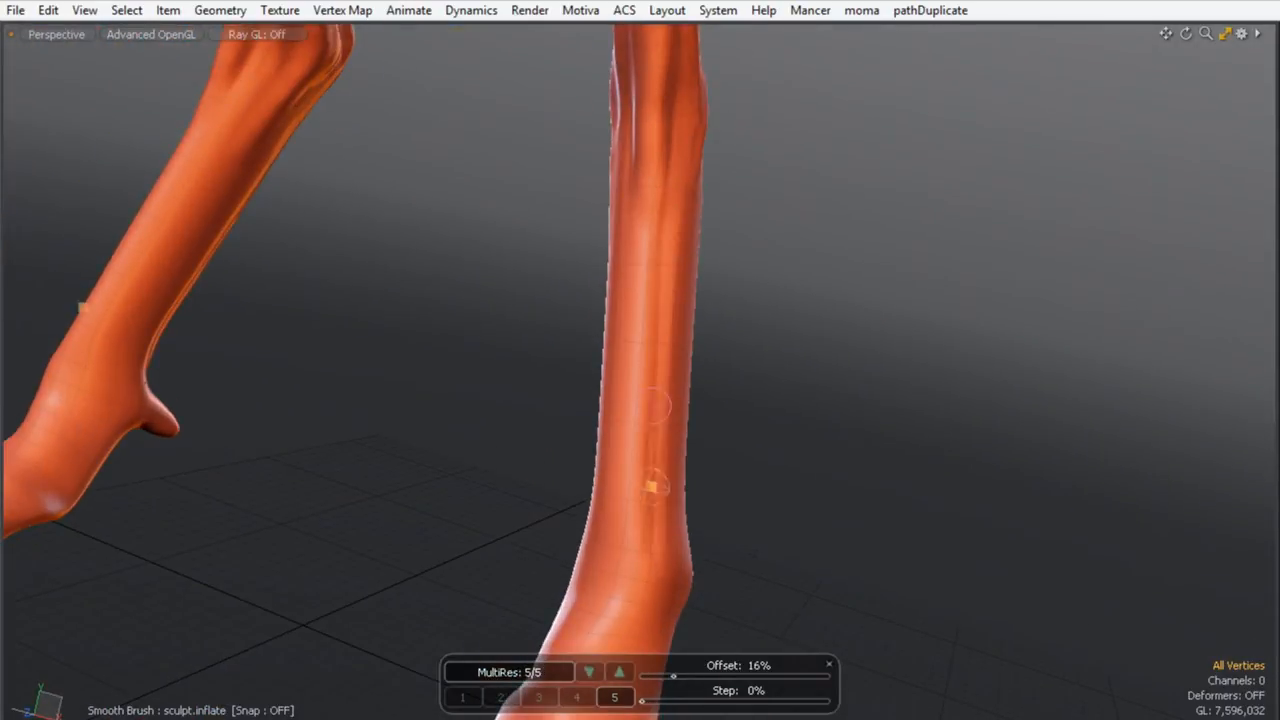
{"action": "left_click_drag", "start_coordinate": [576, 428], "coordinate": [603, 221], "text": "alt"}
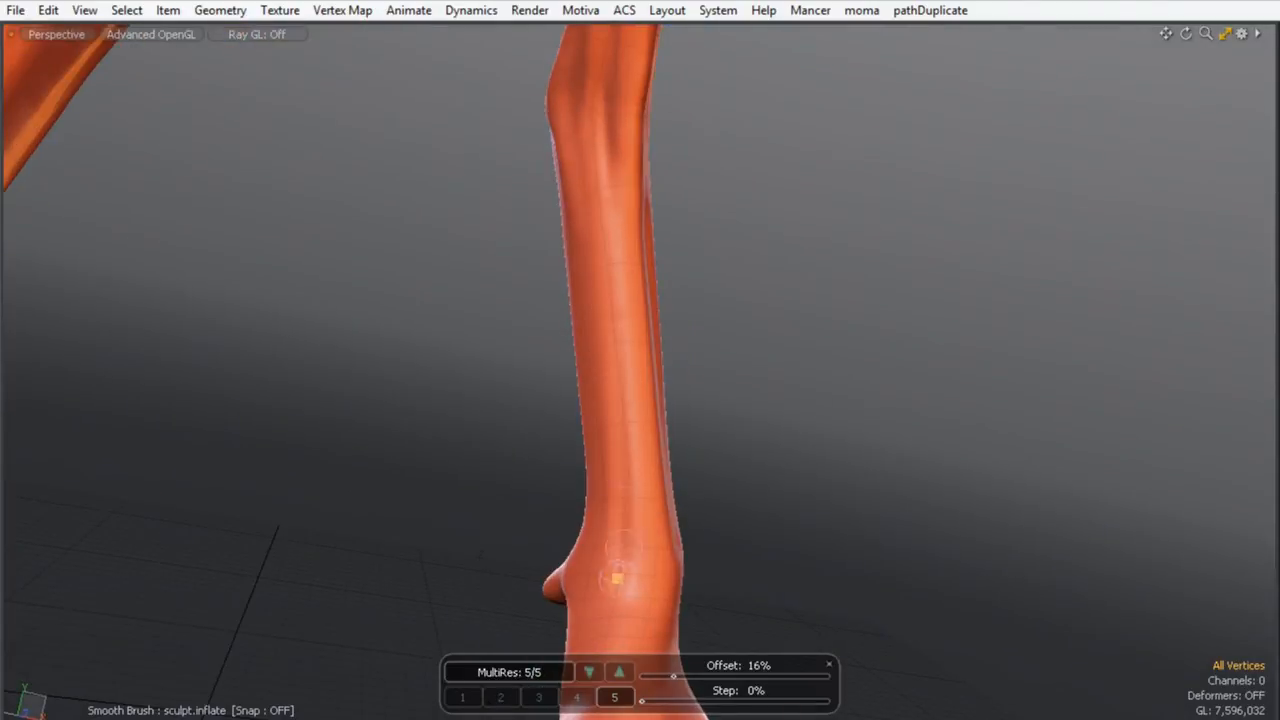
{"action": "left_click_drag", "start_coordinate": [592, 221], "coordinate": [622, 535]}
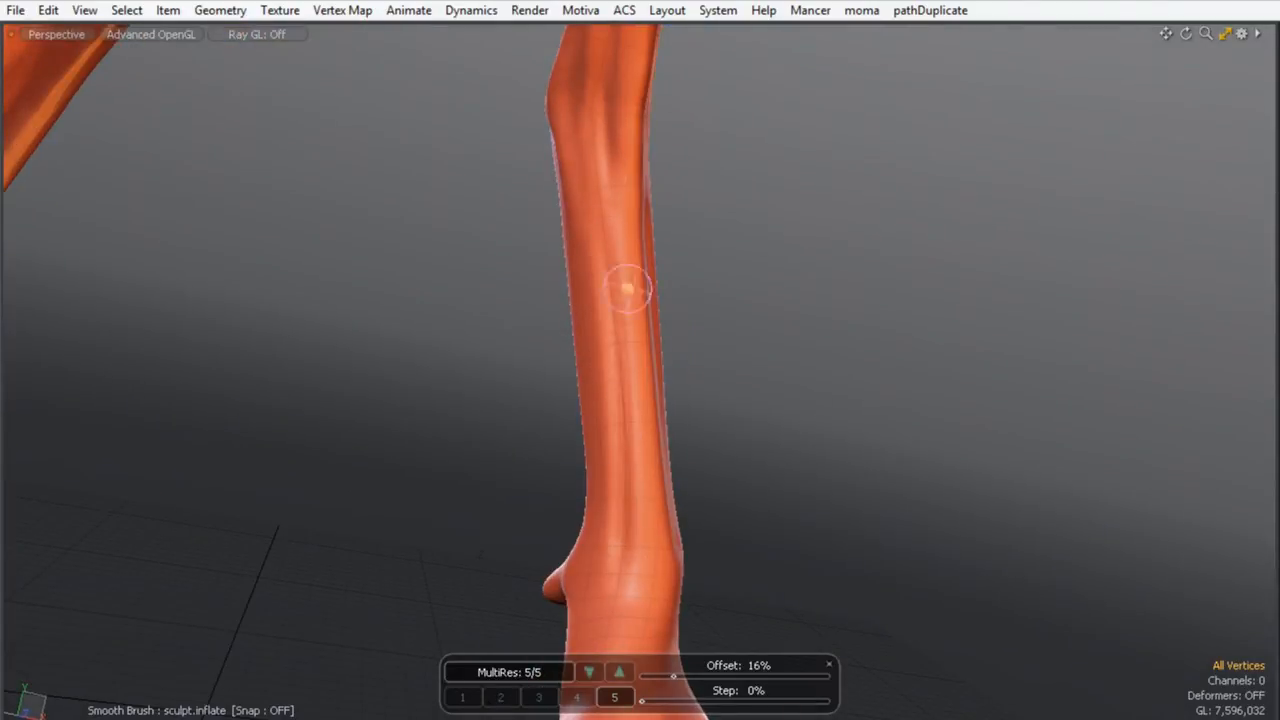
{"action": "left_click_drag", "start_coordinate": [592, 210], "coordinate": [590, 317], "text": "alt"}
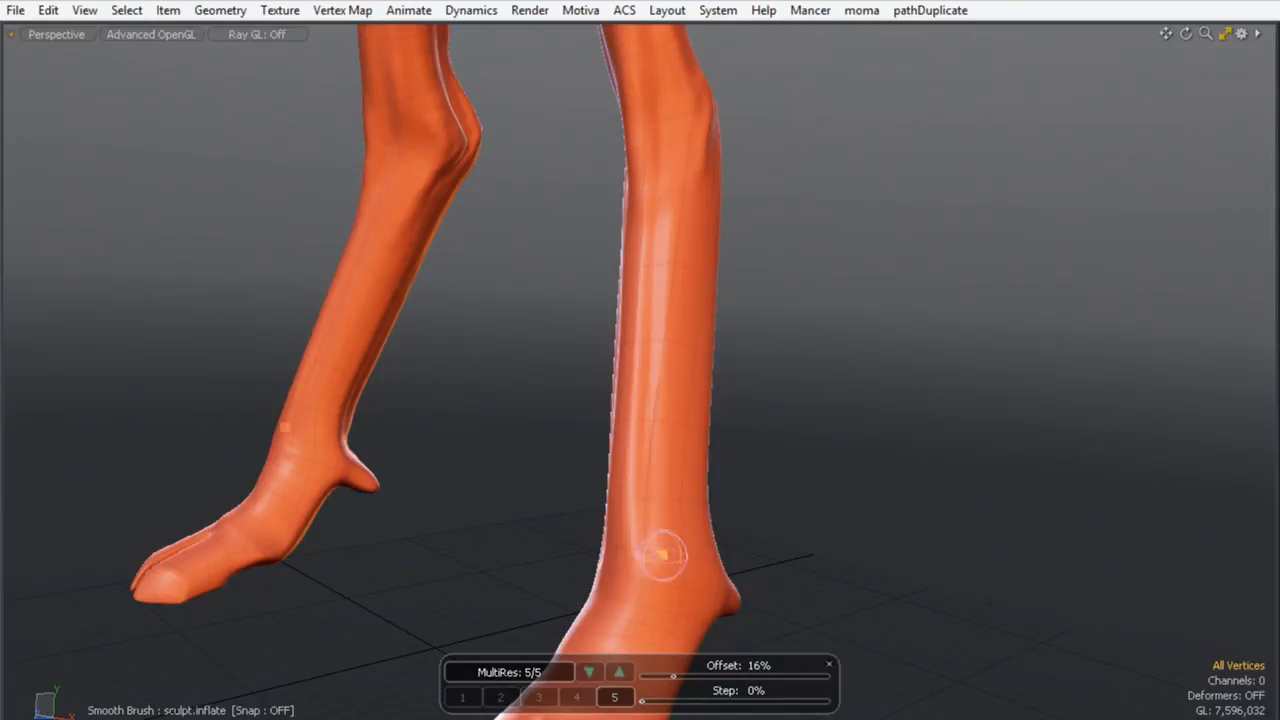
- Shape and soften the tendon surface on the side of the lower shank just above the dewclaws
{"action": "left_click_drag", "start_coordinate": [764, 296], "coordinate": [762, 155], "text": "alt"}
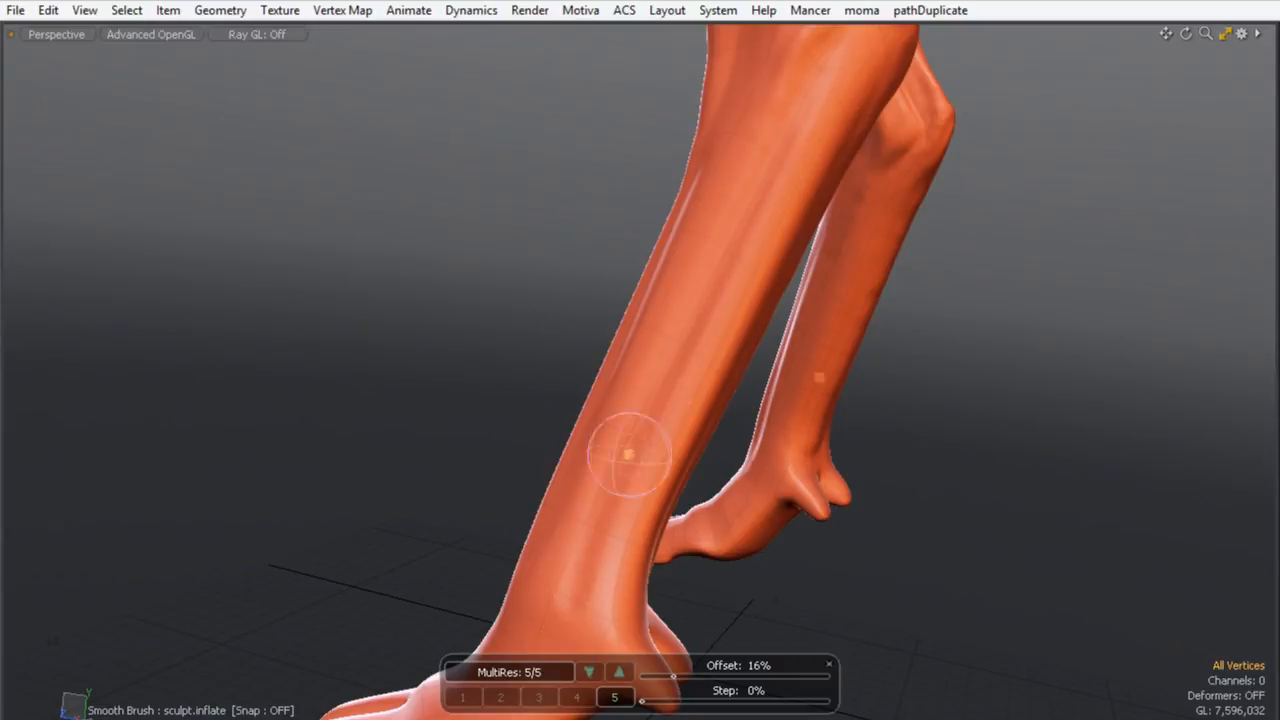
{"action": "left_click_drag", "start_coordinate": [506, 510], "coordinate": [643, 252], "text": "alt"}
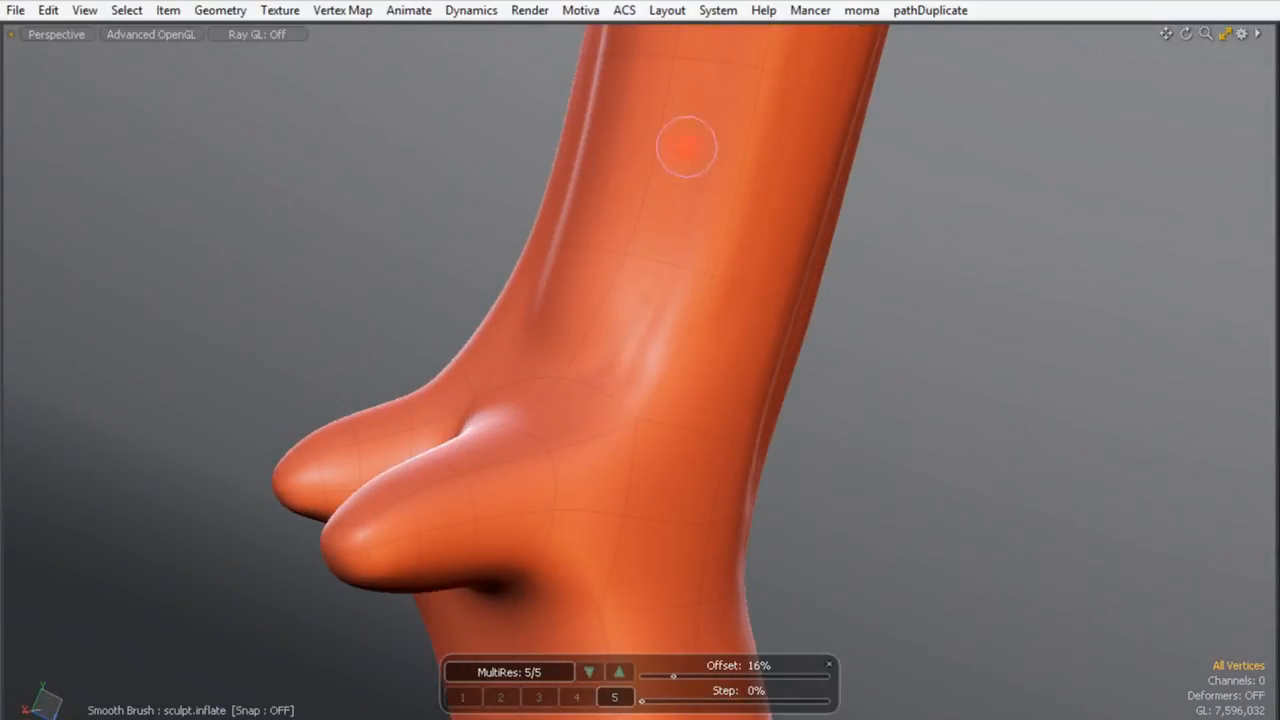
{"action": "mouse_move", "coordinate": [705, 64]}
{"action": "left_mouse_down"}
{"action": "mouse_move", "coordinate": [691, 111]}
{"action": "mouse_move", "coordinate": [686, 89]}
{"action": "mouse_move", "coordinate": [640, 326]}
{"action": "mouse_move", "coordinate": [702, 113]}
{"action": "left_mouse_up"}
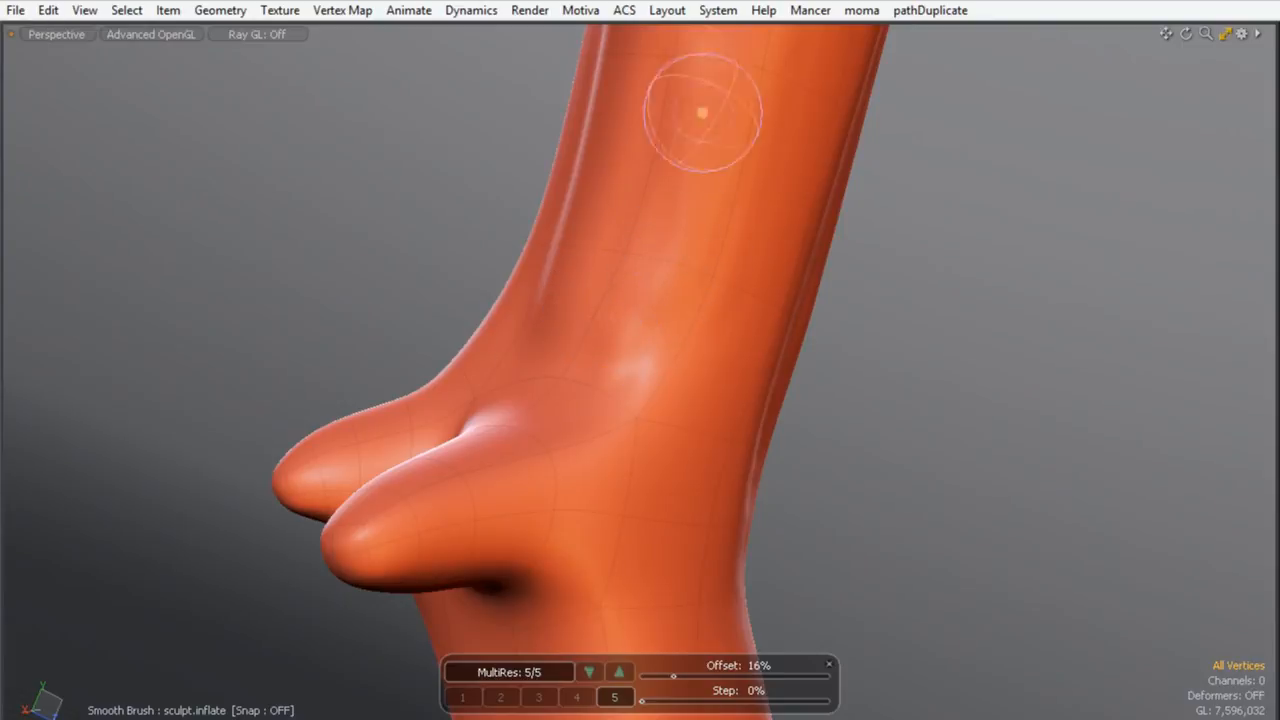
- Carve a crease around the front and sides of the lower joint at dewclaw height and soften its edges
{"action": "left_click_drag", "start_coordinate": [714, 277], "coordinate": [590, 310], "text": "alt"}
{"action": "mouse_move", "coordinate": [590, 310]}
{"action": "left_mouse_down", "text": "ctrl+alt"}
{"action": "mouse_move", "coordinate": [480, 349]}
{"action": "mouse_move", "coordinate": [606, 406]}
{"action": "mouse_move", "coordinate": [716, 404]}
{"action": "mouse_move", "coordinate": [654, 423]}
{"action": "mouse_move", "coordinate": [778, 425]}
{"action": "left_mouse_up", "text": "ctrl+alt"}
{"action": "mouse_move", "coordinate": [586, 394]}
{"action": "left_mouse_down", "text": "alt"}
{"action": "mouse_move", "coordinate": [643, 423]}
{"action": "mouse_move", "coordinate": [486, 380]}
{"action": "left_mouse_up", "text": "alt"}
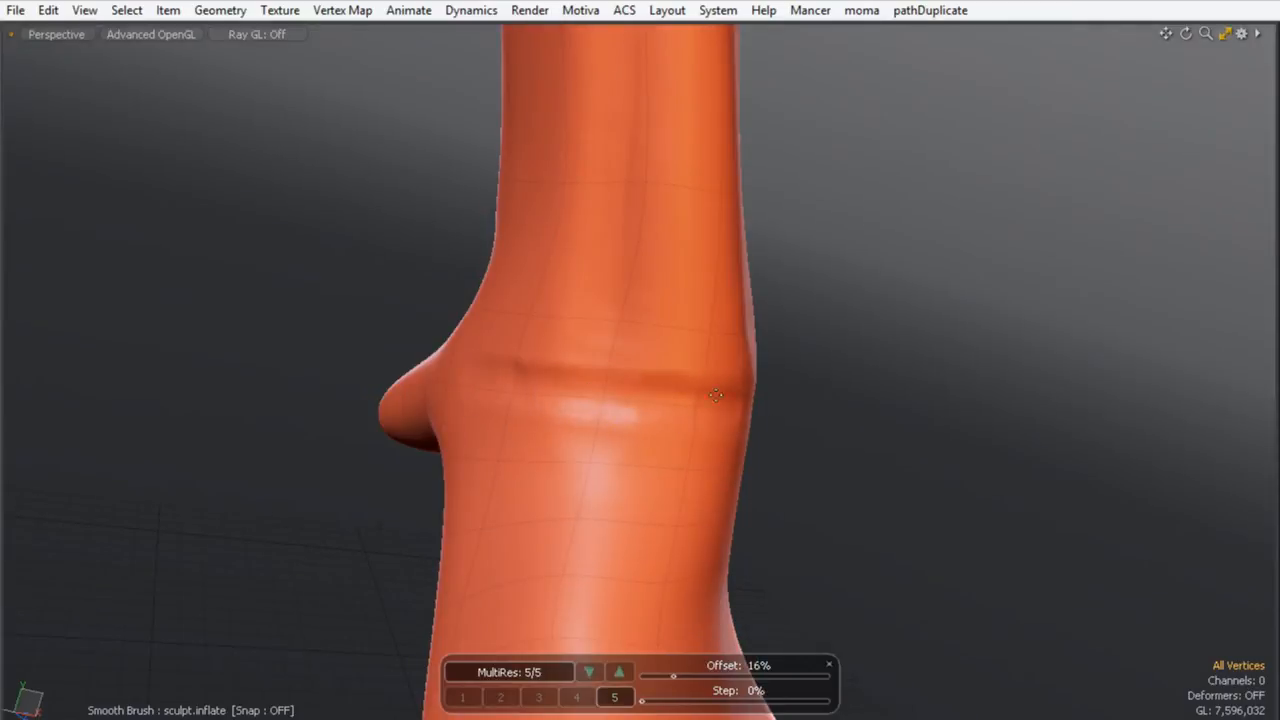
{"action": "left_click_drag", "start_coordinate": [684, 375], "coordinate": [621, 402], "text": "alt"}
{"action": "mouse_move", "coordinate": [808, 449]}
{"action": "left_mouse_down", "text": "alt"}
{"action": "mouse_move", "coordinate": [1014, 466]}
{"action": "mouse_move", "coordinate": [699, 392]}
{"action": "left_mouse_up", "text": "alt"}
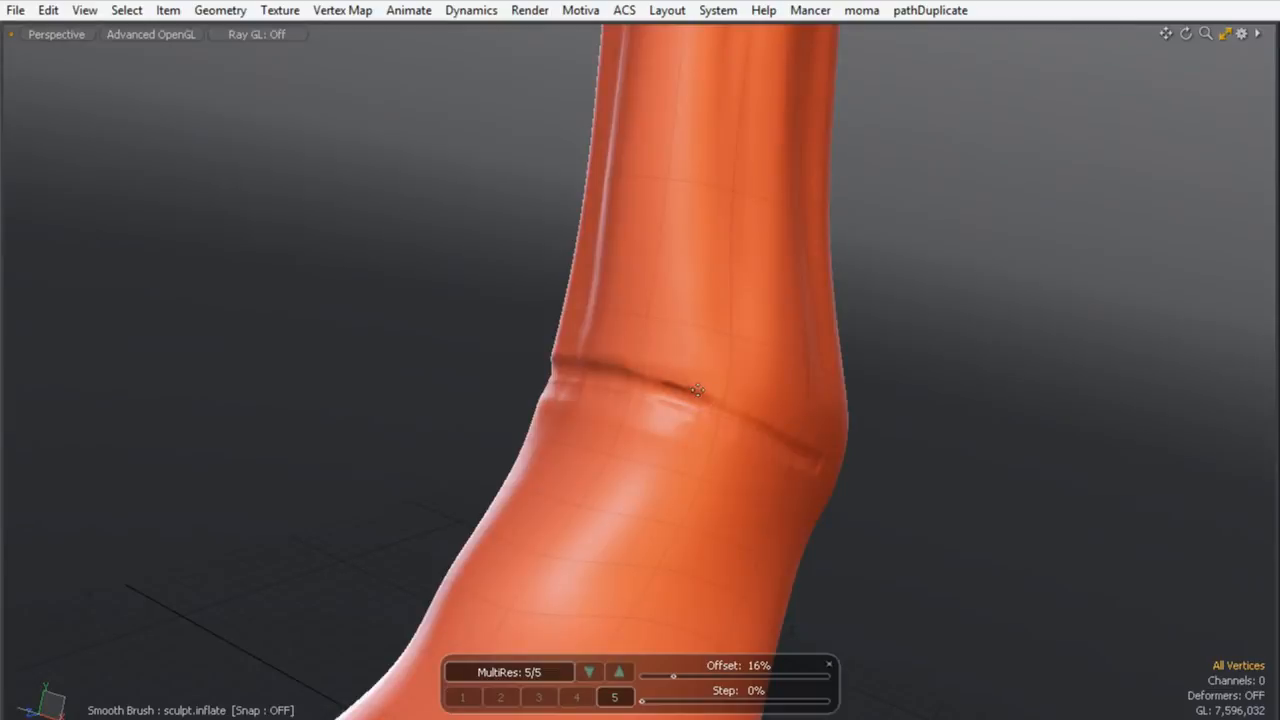
{"action": "mouse_move", "coordinate": [809, 451]}
{"action": "left_mouse_down", "text": "alt"}
{"action": "mouse_move", "coordinate": [611, 399]}
{"action": "mouse_move", "coordinate": [657, 414]}
{"action": "left_mouse_up", "text": "alt"}
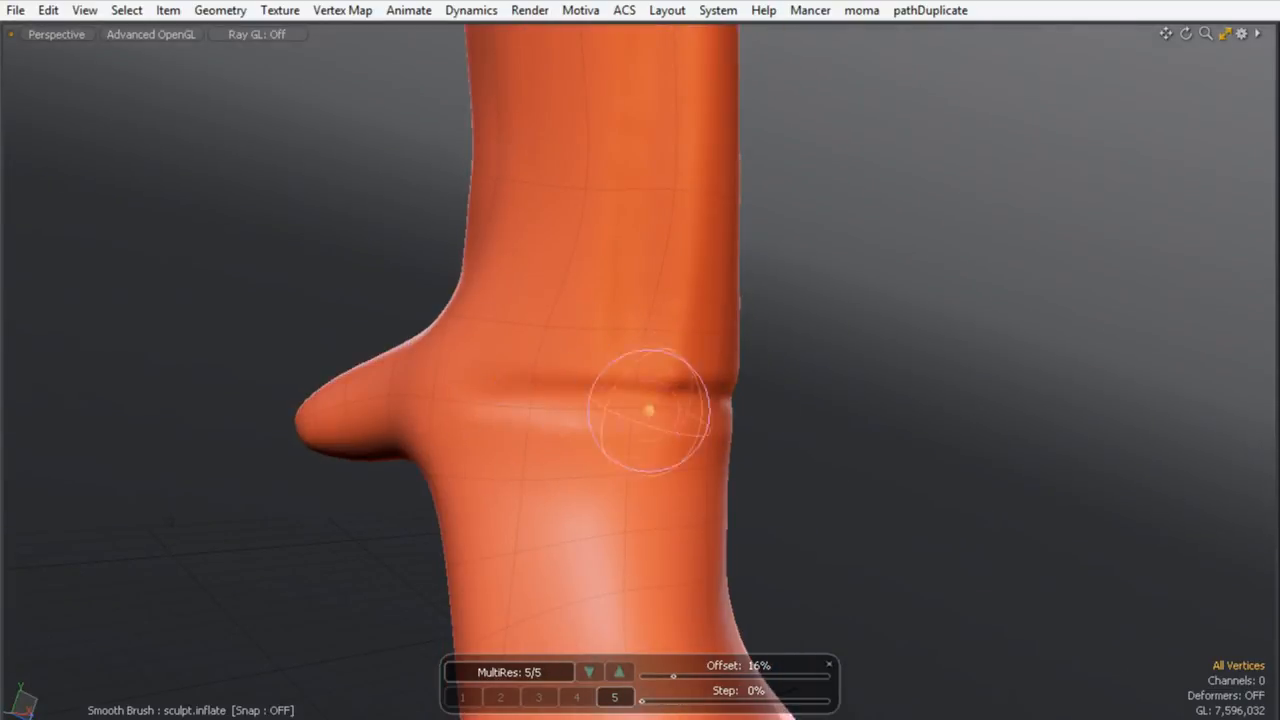
{"action": "left_click_drag", "start_coordinate": [737, 443], "coordinate": [707, 453], "text": "alt"}
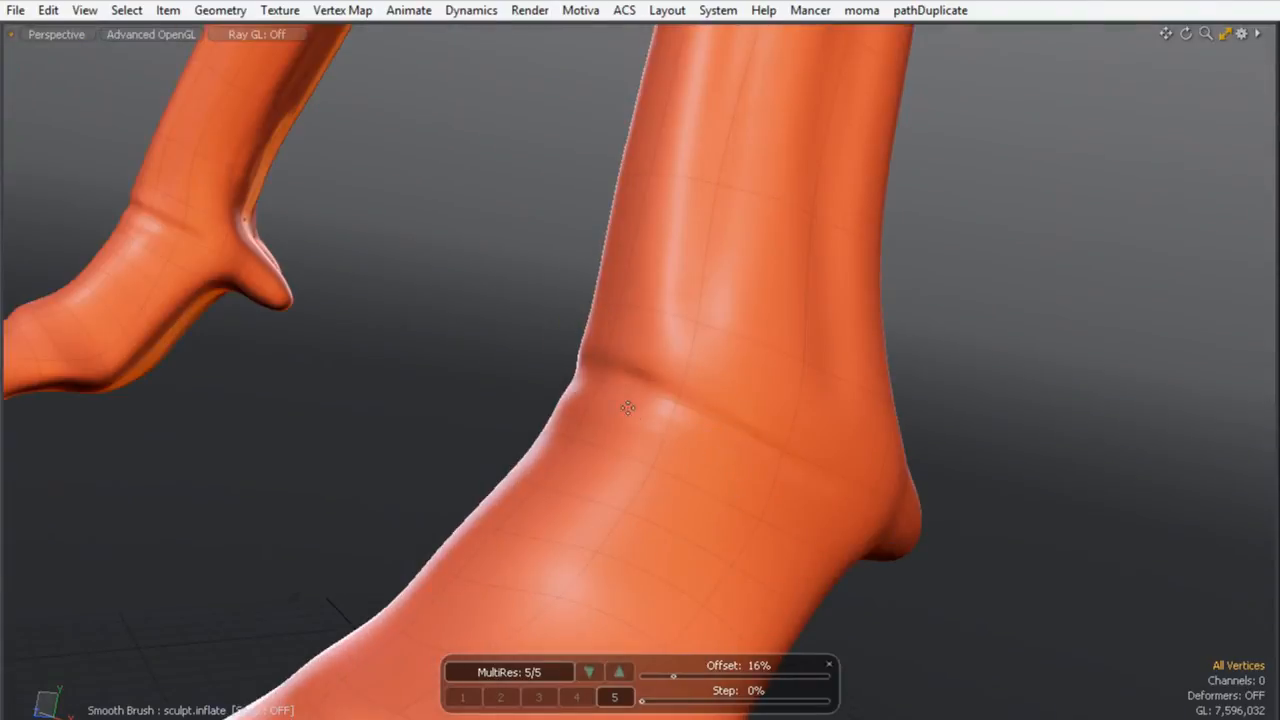
- Build up rounded bulges above and below the joint crease, and smooth the side of the joint
{"action": "left_click_drag", "start_coordinate": [750, 184], "coordinate": [752, 345]}
{"action": "mouse_move", "coordinate": [604, 344]}
{"action": "left_mouse_down"}
{"action": "mouse_move", "coordinate": [565, 408]}
{"action": "mouse_move", "coordinate": [743, 471]}
{"action": "mouse_move", "coordinate": [590, 407]}
{"action": "left_mouse_up"}
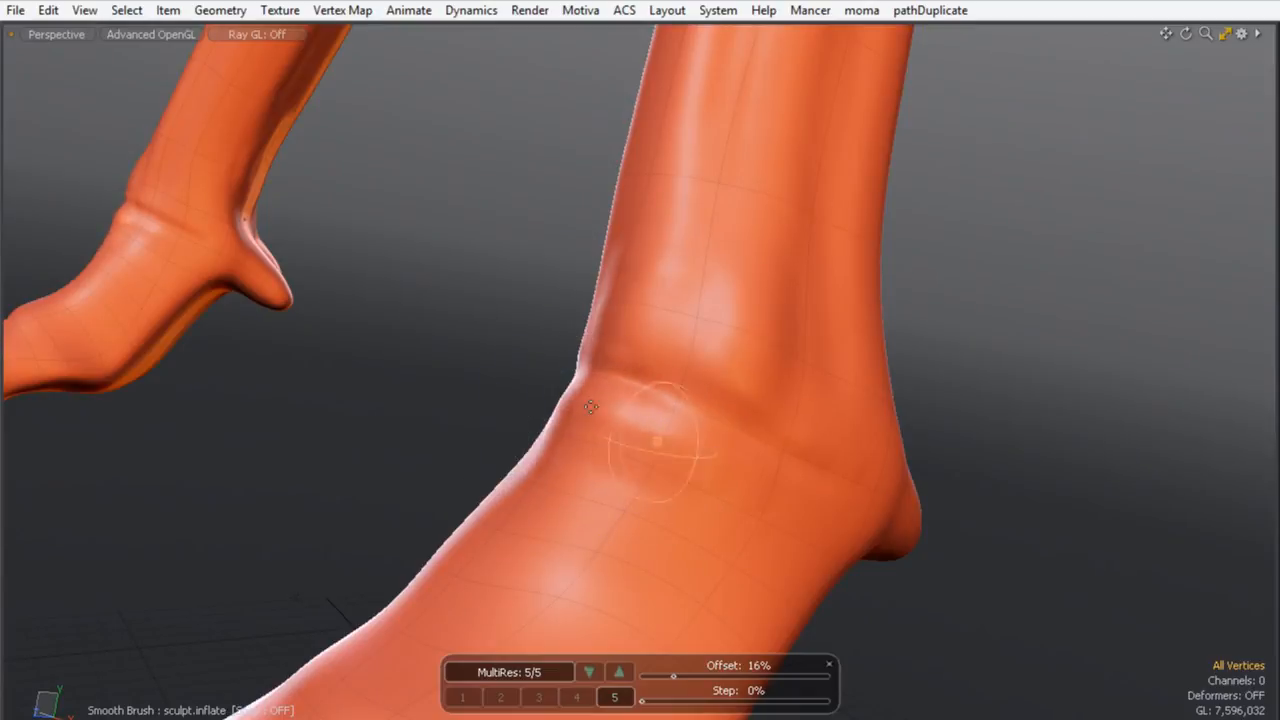
{"action": "mouse_move", "coordinate": [695, 445]}
{"action": "left_mouse_down", "text": "alt"}
{"action": "mouse_move", "coordinate": [709, 466]}
{"action": "mouse_move", "coordinate": [720, 351]}
{"action": "left_mouse_up", "text": "alt"}
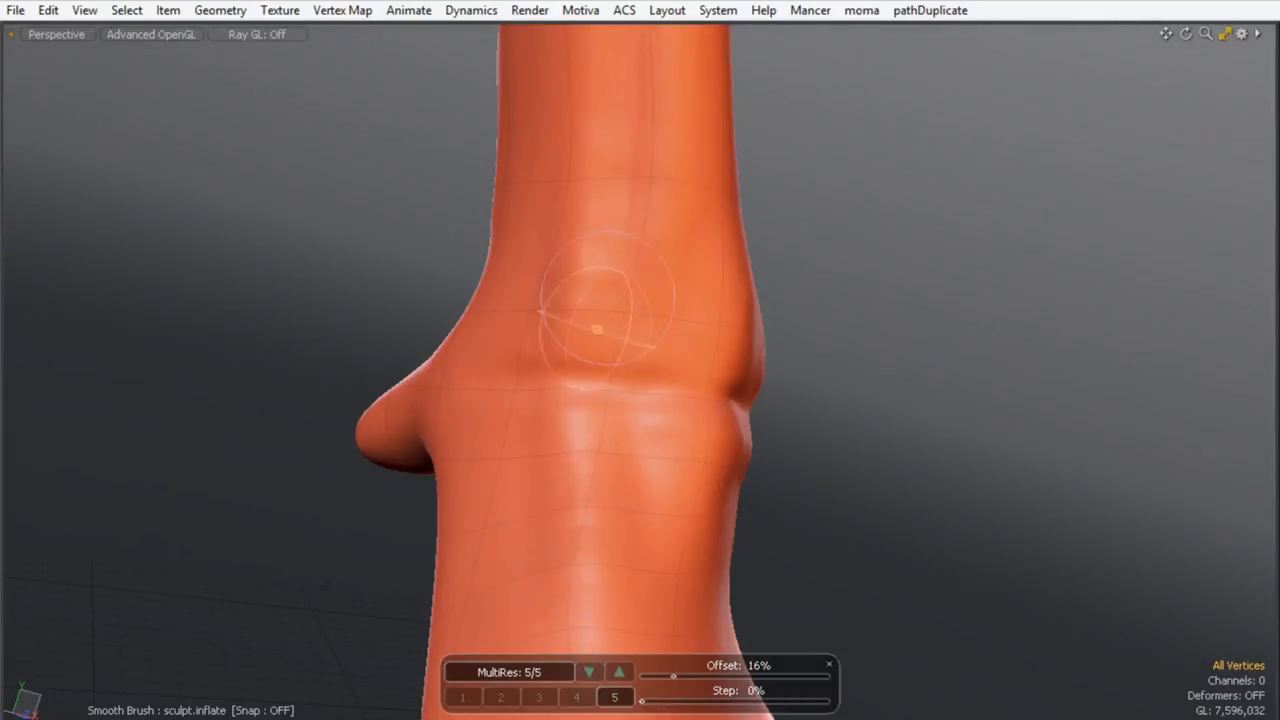
{"action": "mouse_move", "coordinate": [541, 295]}
{"action": "left_mouse_down", "text": "shift"}
{"action": "mouse_move", "coordinate": [588, 259]}
{"action": "mouse_move", "coordinate": [579, 277]}
{"action": "left_mouse_up", "text": "shift"}
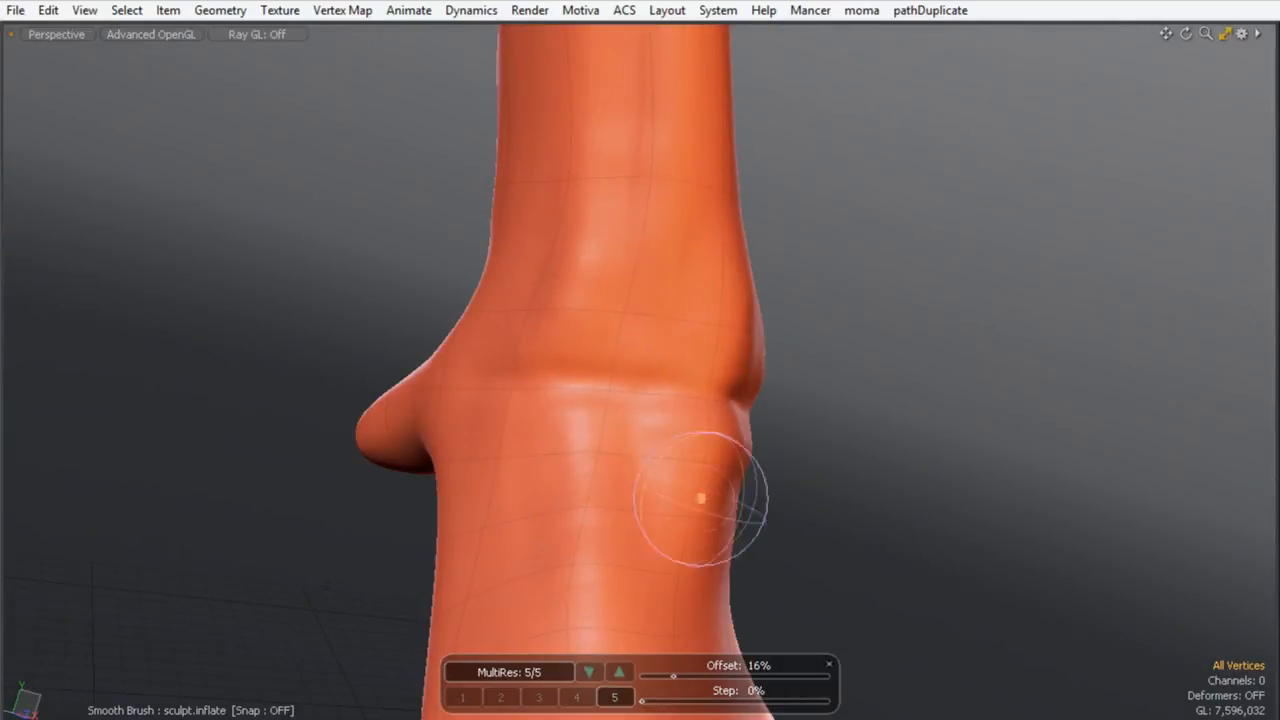
- Sculpt tendon lines from the joint crease down to the base of each toe and smooth them into the foot
{"action": "left_click_drag", "start_coordinate": [720, 389], "coordinate": [636, 303], "text": "alt"}
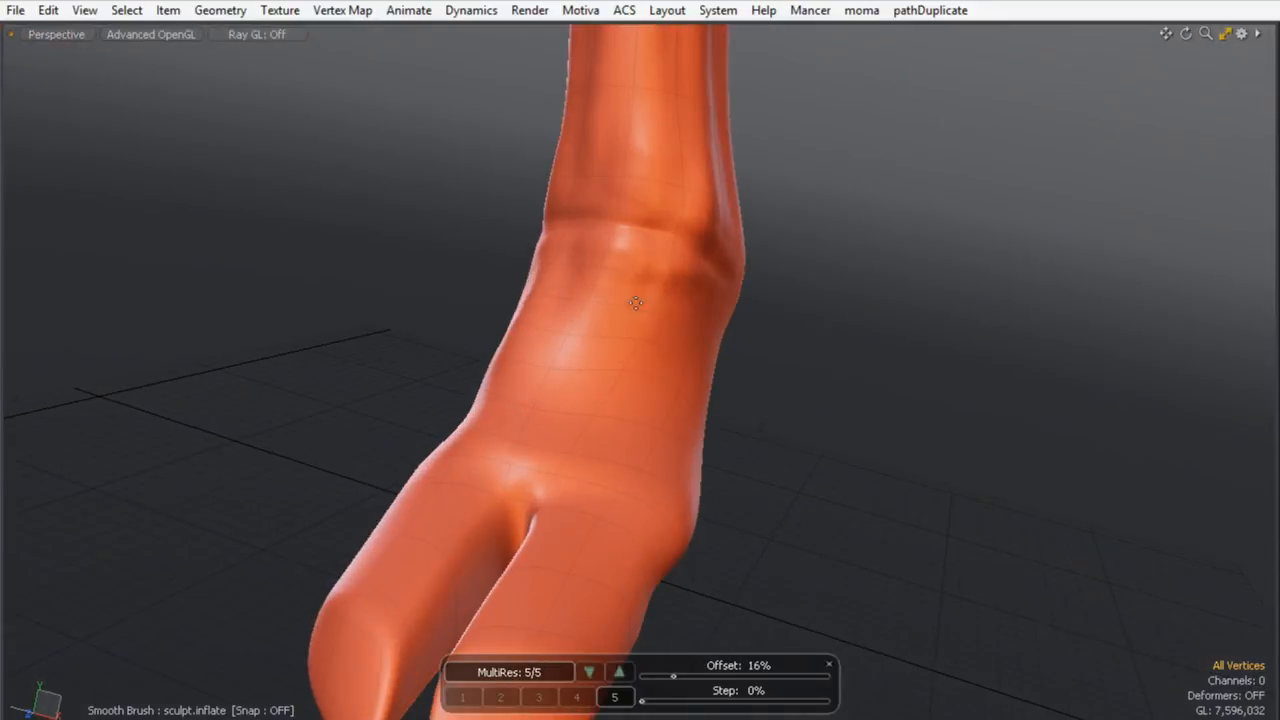
{"action": "mouse_move", "coordinate": [646, 308]}
{"action": "left_mouse_down"}
{"action": "mouse_move", "coordinate": [625, 408]}
{"action": "mouse_move", "coordinate": [590, 482]}
{"action": "left_mouse_up"}
{"action": "left_click_drag", "start_coordinate": [592, 484], "coordinate": [692, 510], "text": "alt"}
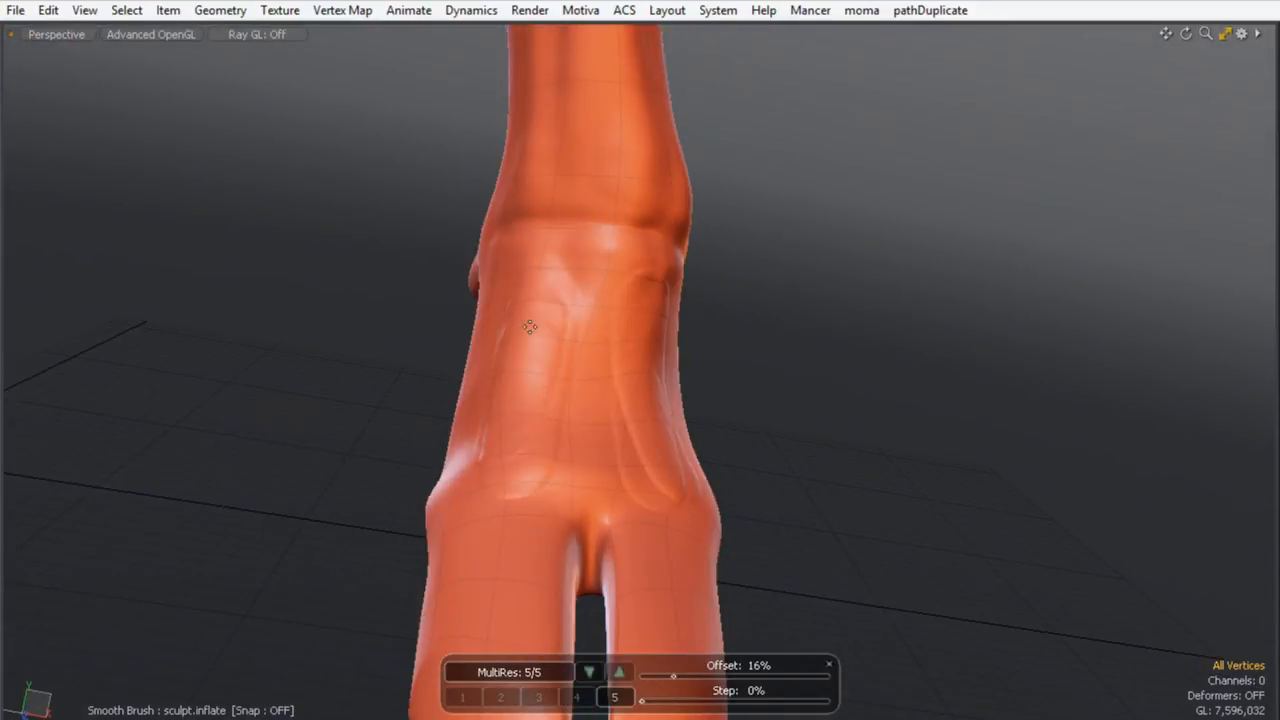
{"action": "mouse_move", "coordinate": [545, 303]}
{"action": "left_mouse_down", "text": "shift"}
{"action": "mouse_move", "coordinate": [557, 345]}
{"action": "mouse_move", "coordinate": [529, 477]}
{"action": "mouse_move", "coordinate": [514, 340]}
{"action": "mouse_move", "coordinate": [637, 286]}
{"action": "mouse_move", "coordinate": [603, 460]}
{"action": "mouse_move", "coordinate": [666, 466]}
{"action": "mouse_move", "coordinate": [657, 265]}
{"action": "left_mouse_up", "text": "shift"}
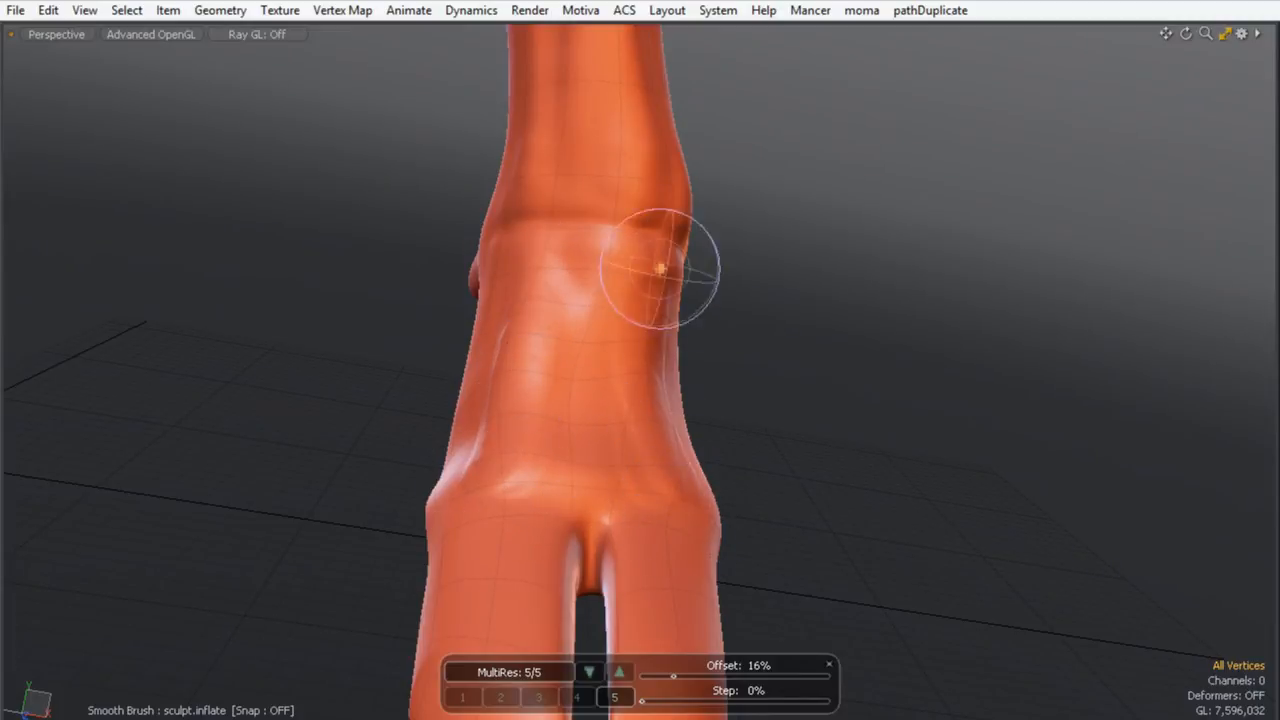
{"action": "mouse_move", "coordinate": [611, 354]}
{"action": "left_mouse_down", "text": "alt"}
{"action": "mouse_move", "coordinate": [640, 403]}
{"action": "mouse_move", "coordinate": [606, 380]}
{"action": "left_mouse_up", "text": "alt"}
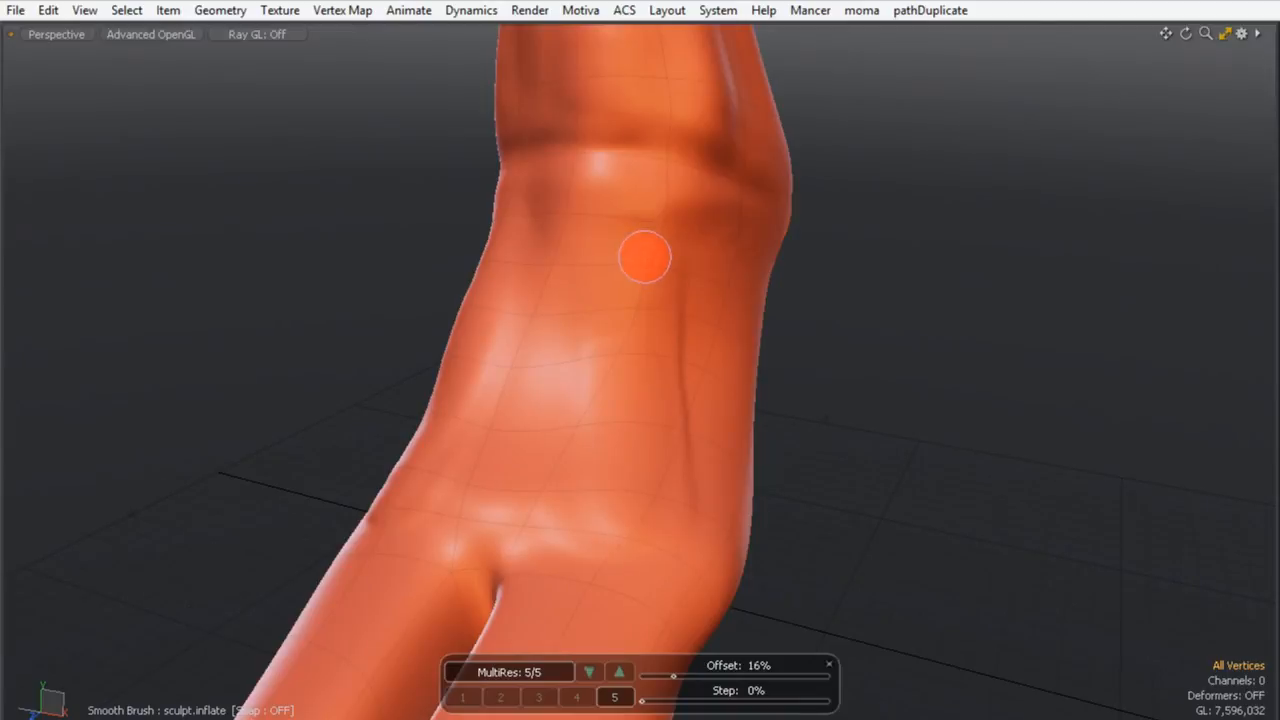
- Sculpt rounded knuckle bumps at the base of both toes and smooth them into the foot
{"action": "mouse_move", "coordinate": [438, 485]}
{"action": "left_mouse_down", "text": "alt"}
{"action": "mouse_move", "coordinate": [686, 523]}
{"action": "mouse_move", "coordinate": [615, 505]}
{"action": "mouse_move", "coordinate": [450, 508]}
{"action": "mouse_move", "coordinate": [357, 492]}
{"action": "left_mouse_up", "text": "alt"}
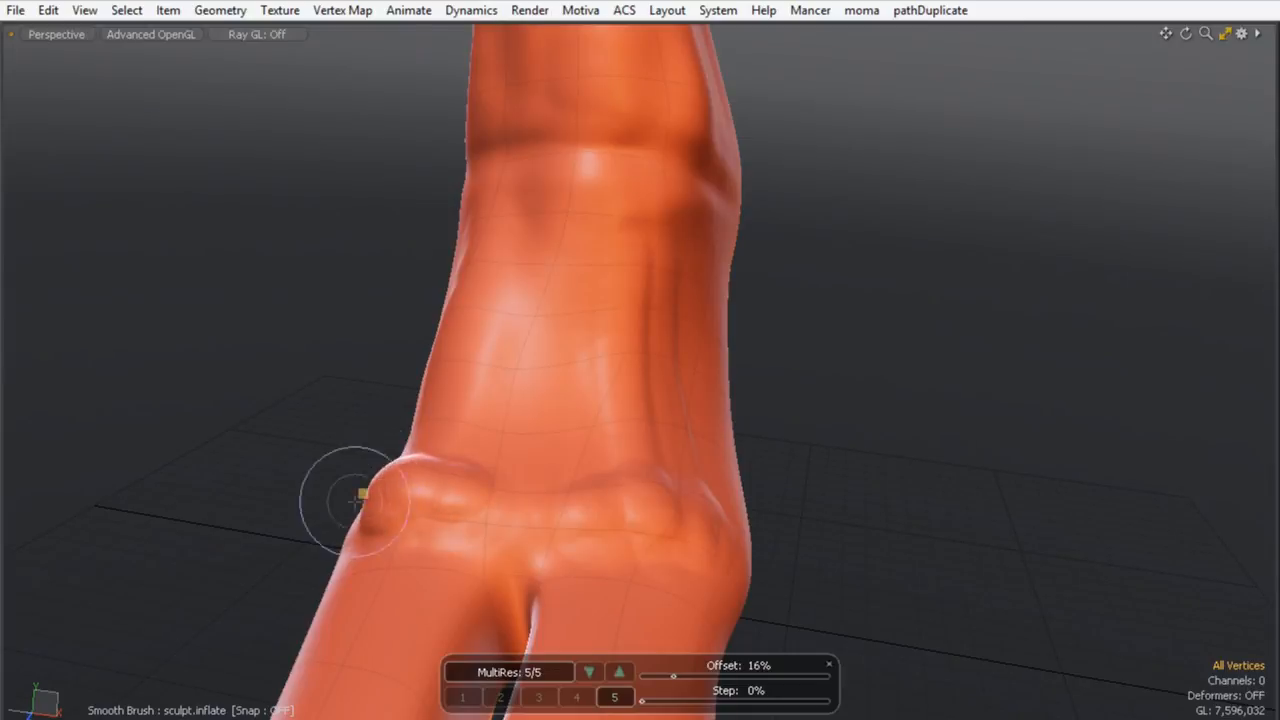
{"action": "mouse_move", "coordinate": [682, 494]}
{"action": "left_mouse_down", "text": "shift"}
{"action": "mouse_move", "coordinate": [612, 522]}
{"action": "mouse_move", "coordinate": [634, 294]}
{"action": "mouse_move", "coordinate": [683, 462]}
{"action": "mouse_move", "coordinate": [680, 569]}
{"action": "mouse_move", "coordinate": [684, 545]}
{"action": "left_mouse_up", "text": "shift"}
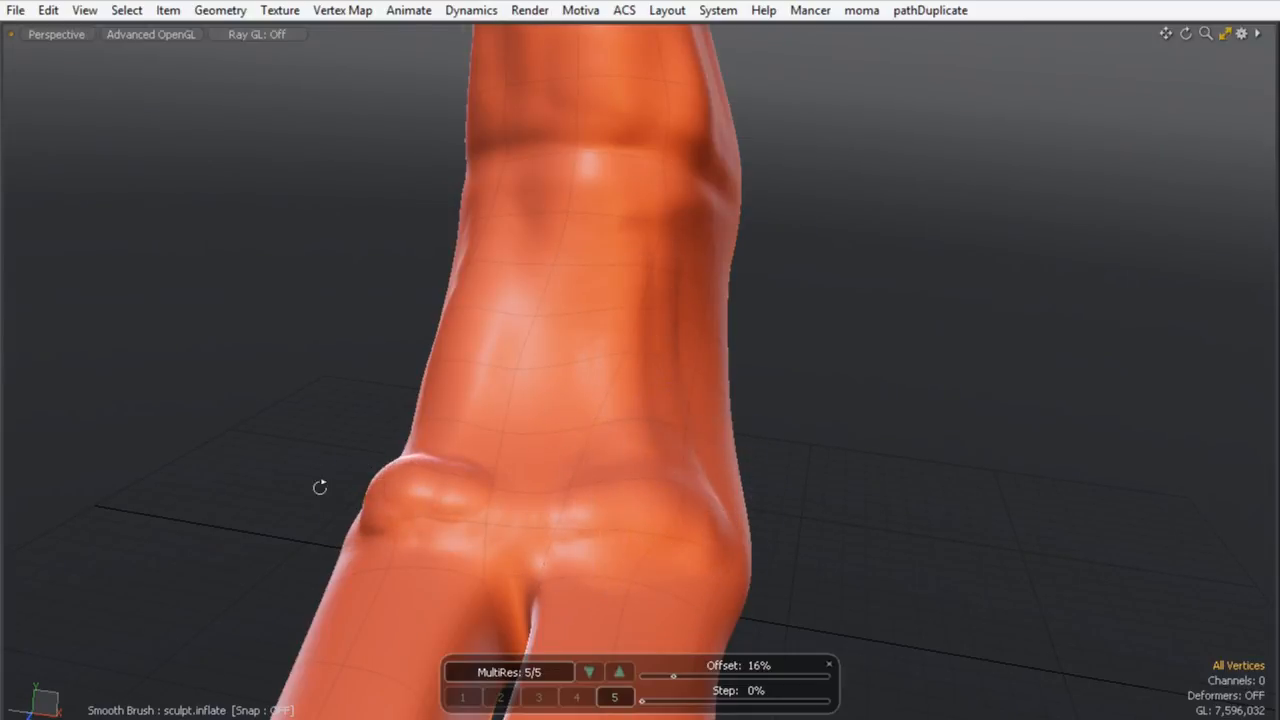
{"action": "left_click_drag", "start_coordinate": [346, 506], "coordinate": [570, 498], "text": "alt"}
{"action": "mouse_move", "coordinate": [494, 491]}
{"action": "left_mouse_down", "text": "shift"}
{"action": "mouse_move", "coordinate": [469, 574]}
{"action": "mouse_move", "coordinate": [603, 520]}
{"action": "mouse_move", "coordinate": [630, 525]}
{"action": "mouse_move", "coordinate": [605, 512]}
{"action": "mouse_move", "coordinate": [614, 528]}
{"action": "mouse_move", "coordinate": [471, 329]}
{"action": "left_mouse_up", "text": "shift"}
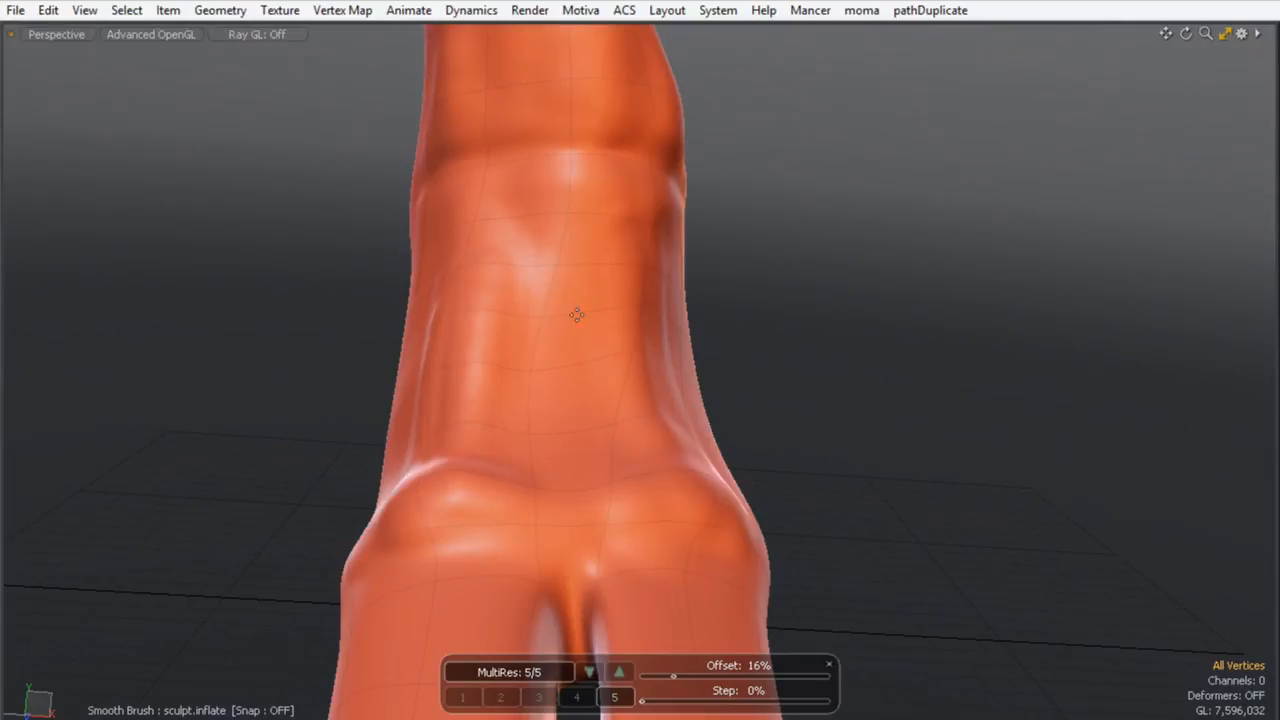
- Carve fanning tendon grooves down the front and one side of the foot from the joint crease to the knuckles
{"action": "mouse_move", "coordinate": [501, 206]}
{"action": "left_mouse_down"}
{"action": "mouse_move", "coordinate": [586, 277]}
{"action": "mouse_move", "coordinate": [570, 315]}
{"action": "left_mouse_up"}
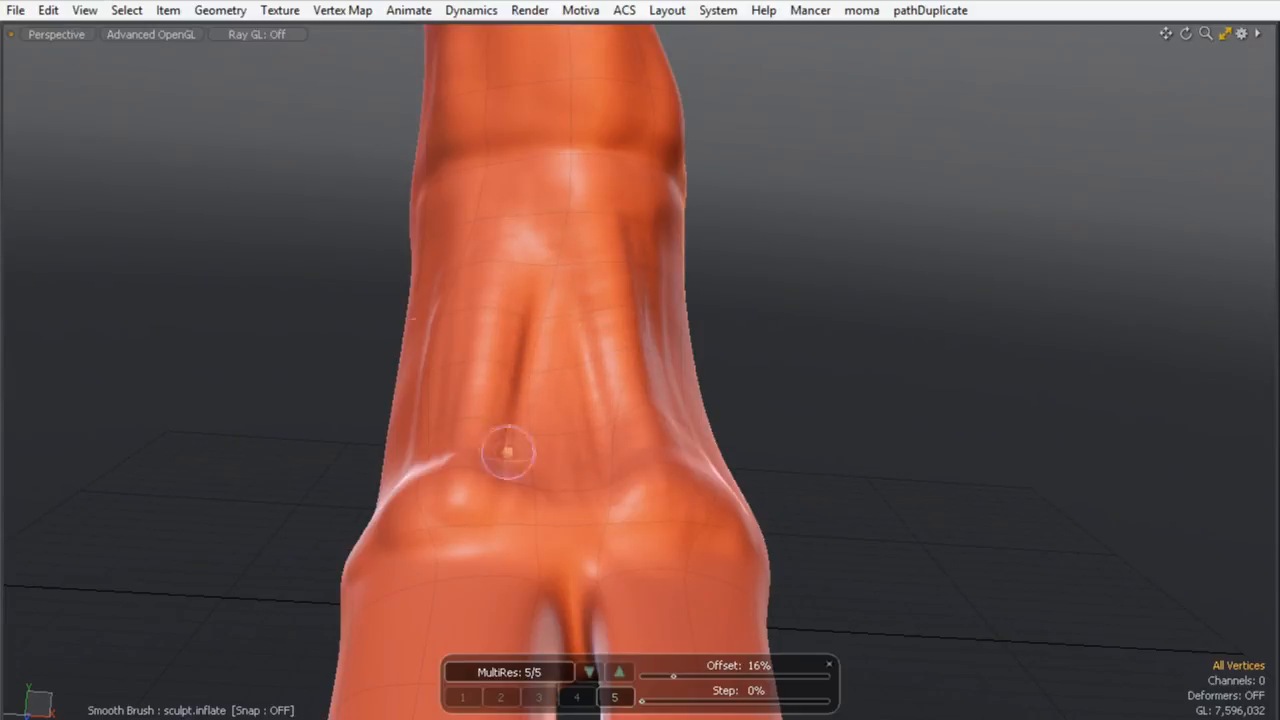
{"action": "mouse_move", "coordinate": [428, 429]}
{"action": "left_mouse_down", "text": "alt"}
{"action": "mouse_move", "coordinate": [457, 491]}
{"action": "mouse_move", "coordinate": [595, 345]}
{"action": "left_mouse_up", "text": "alt"}
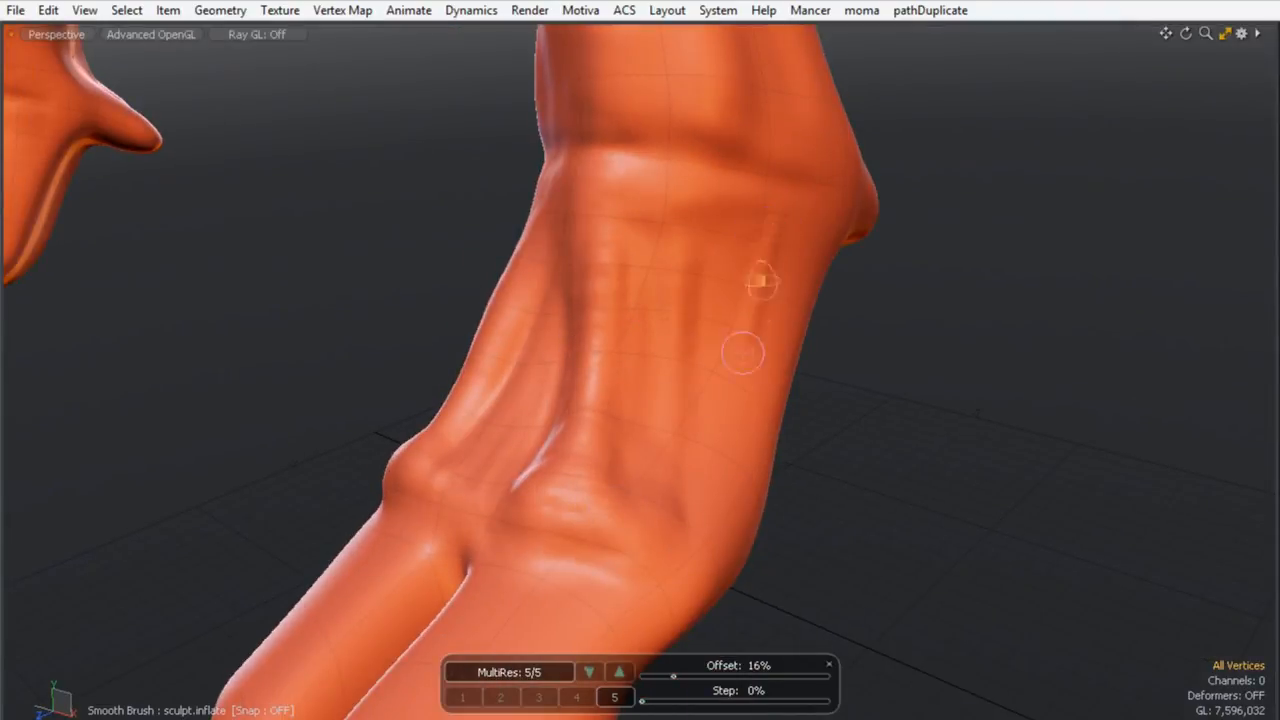
{"action": "mouse_move", "coordinate": [754, 187]}
{"action": "left_mouse_down"}
{"action": "mouse_move", "coordinate": [697, 363]}
{"action": "mouse_move", "coordinate": [717, 240]}
{"action": "mouse_move", "coordinate": [648, 446]}
{"action": "left_mouse_up"}
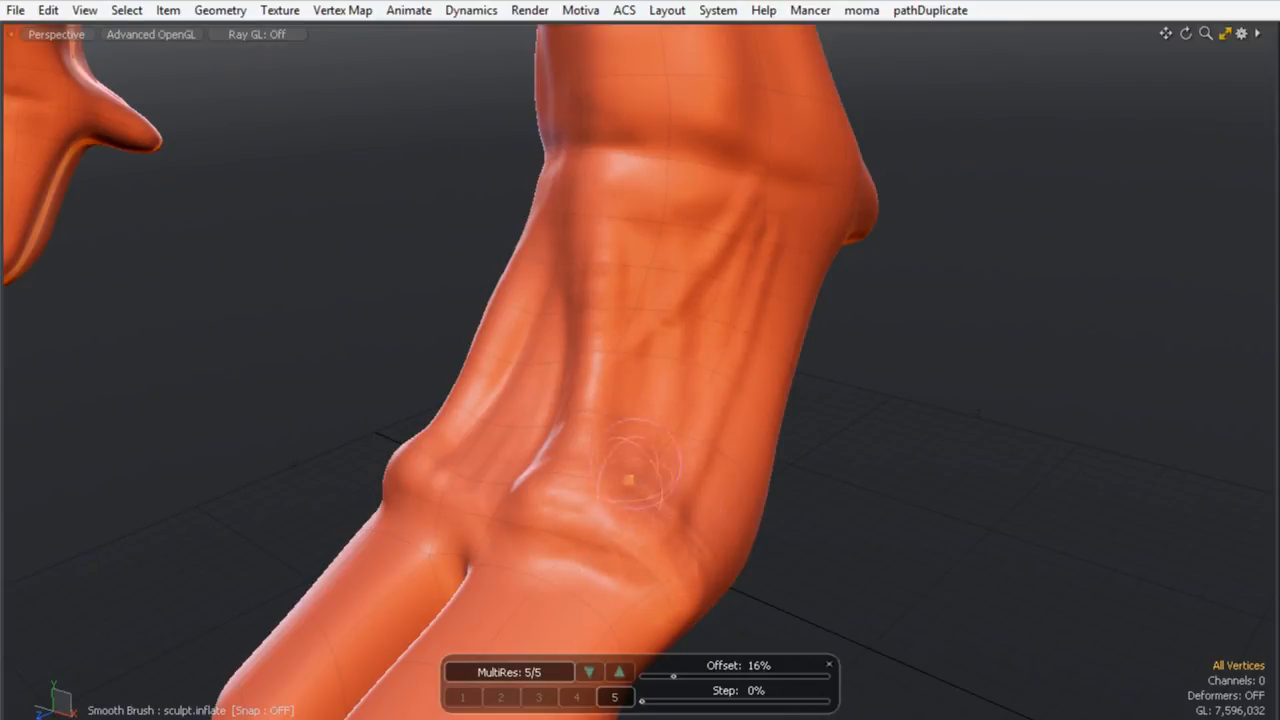
{"action": "mouse_move", "coordinate": [591, 489]}
{"action": "left_mouse_down", "text": "alt"}
{"action": "mouse_move", "coordinate": [906, 449]}
{"action": "mouse_move", "coordinate": [434, 500]}
{"action": "mouse_move", "coordinate": [569, 457]}
{"action": "mouse_move", "coordinate": [575, 481]}
{"action": "left_mouse_up", "text": "alt"}
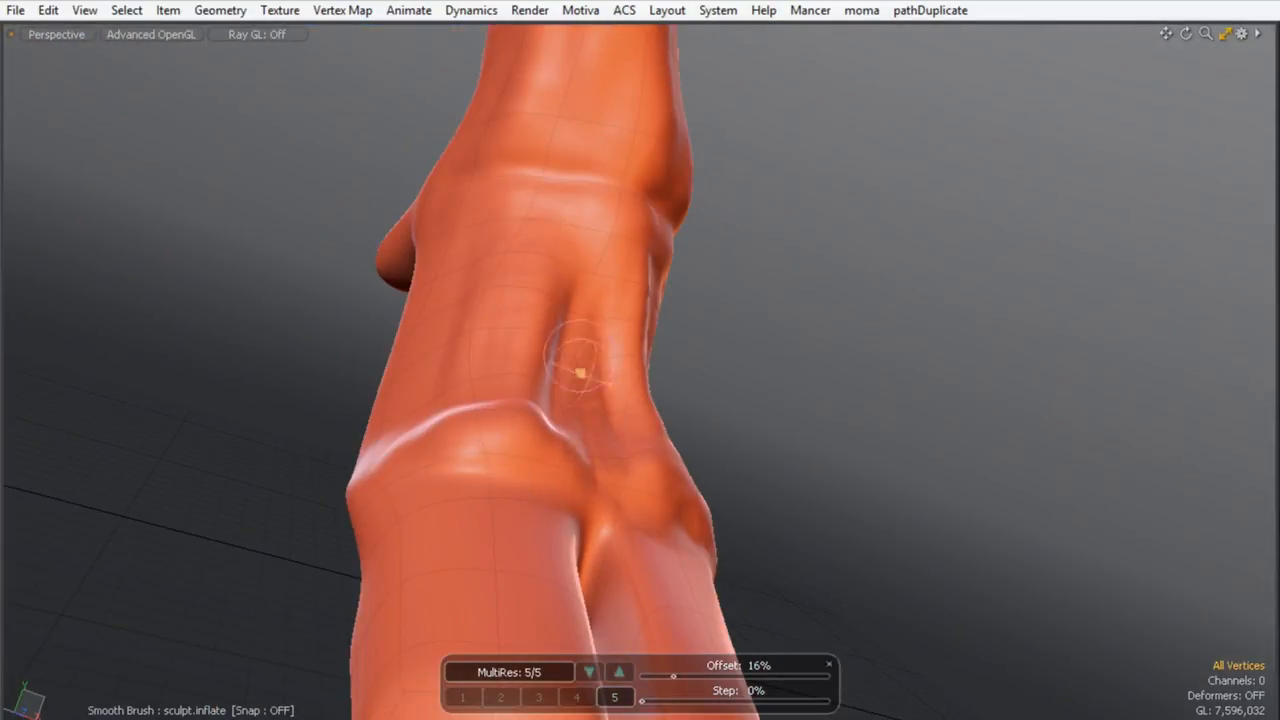
- Carve tendon ridges and grooves down the opposite side of the foot and along its rear edge below the dewclaw
{"action": "left_click_drag", "start_coordinate": [443, 360], "coordinate": [511, 274], "text": "alt"}
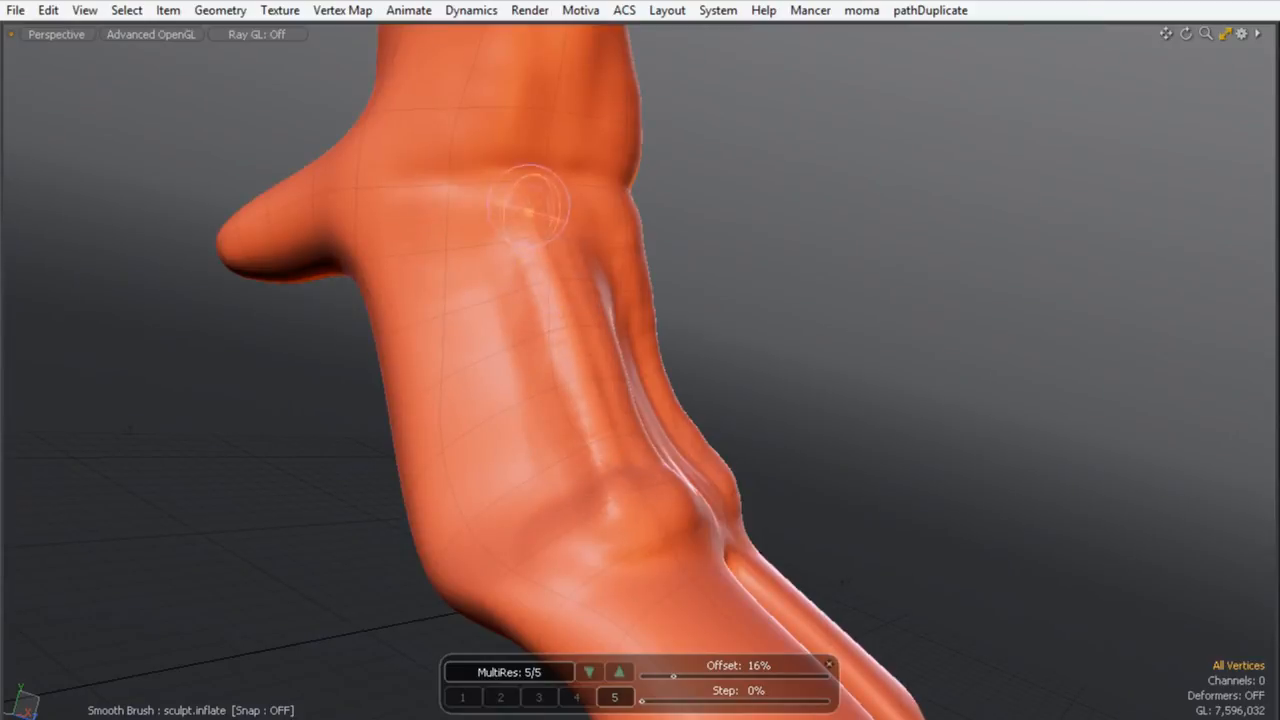
{"action": "mouse_move", "coordinate": [510, 228]}
{"action": "left_mouse_down", "text": "alt"}
{"action": "mouse_move", "coordinate": [566, 371]}
{"action": "mouse_move", "coordinate": [536, 291]}
{"action": "left_mouse_up", "text": "alt"}
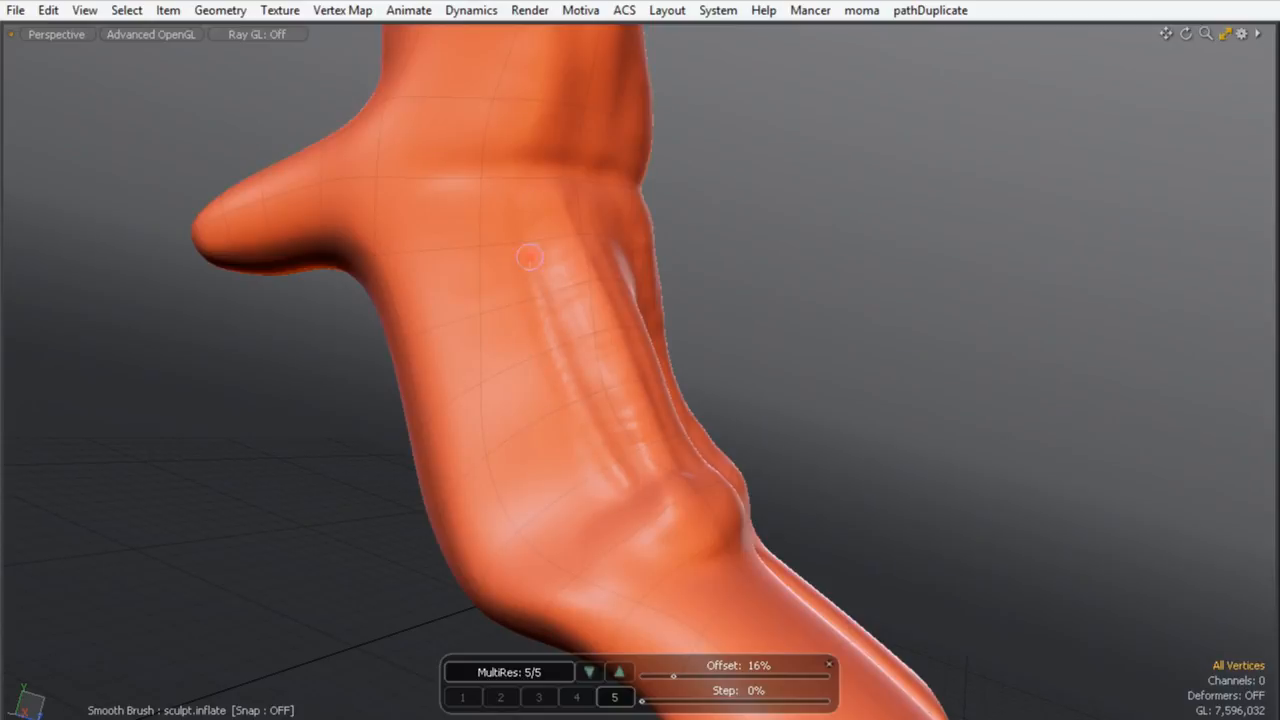
{"action": "mouse_move", "coordinate": [598, 418]}
{"action": "left_mouse_down", "text": "alt"}
{"action": "mouse_move", "coordinate": [457, 443]}
{"action": "mouse_move", "coordinate": [469, 309]}
{"action": "mouse_move", "coordinate": [437, 450]}
{"action": "left_mouse_up", "text": "alt"}
{"action": "left_click_drag", "start_coordinate": [391, 265], "coordinate": [434, 510]}
{"action": "left_click_drag", "start_coordinate": [408, 298], "coordinate": [448, 484]}
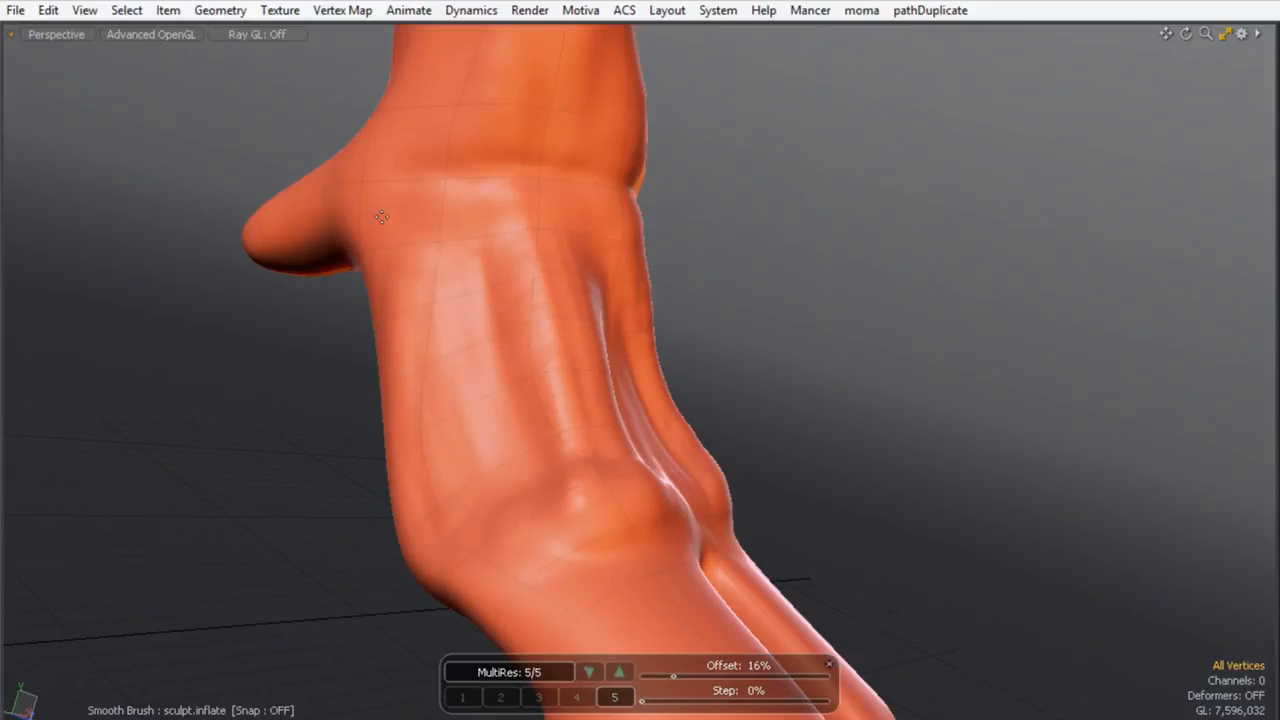
{"action": "left_click_drag", "start_coordinate": [385, 240], "coordinate": [410, 517]}
{"action": "mouse_move", "coordinate": [398, 300]}
{"action": "left_mouse_down"}
{"action": "mouse_move", "coordinate": [436, 480]}
{"action": "mouse_move", "coordinate": [349, 394]}
{"action": "mouse_move", "coordinate": [357, 380]}
{"action": "mouse_move", "coordinate": [397, 443]}
{"action": "mouse_move", "coordinate": [413, 293]}
{"action": "mouse_move", "coordinate": [416, 505]}
{"action": "left_mouse_up"}
{"action": "mouse_move", "coordinate": [459, 303]}
{"action": "left_mouse_down", "text": "alt"}
{"action": "mouse_move", "coordinate": [500, 429]}
{"action": "mouse_move", "coordinate": [849, 374]}
{"action": "left_mouse_up", "text": "alt"}
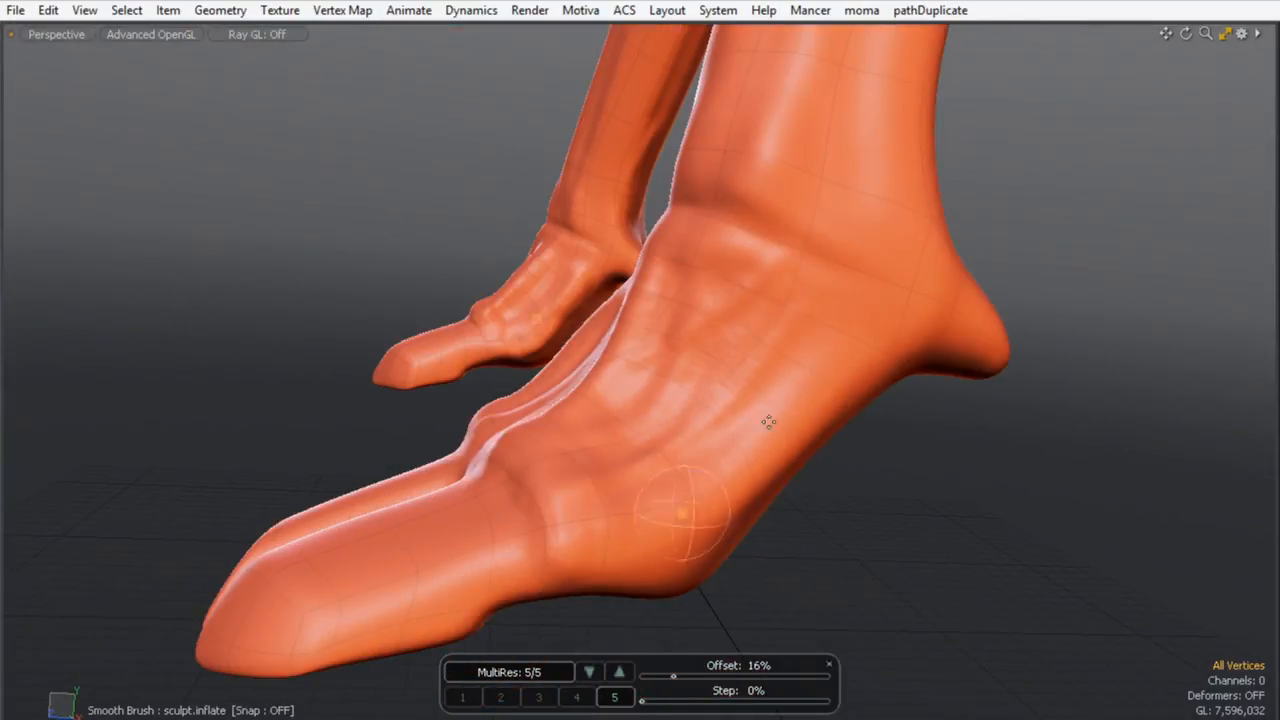
- Sculpt and smooth the rear of the foot and its rounded underside pad below the two dewclaws
{"action": "left_click_drag", "start_coordinate": [760, 440], "coordinate": [770, 392], "text": "alt"}
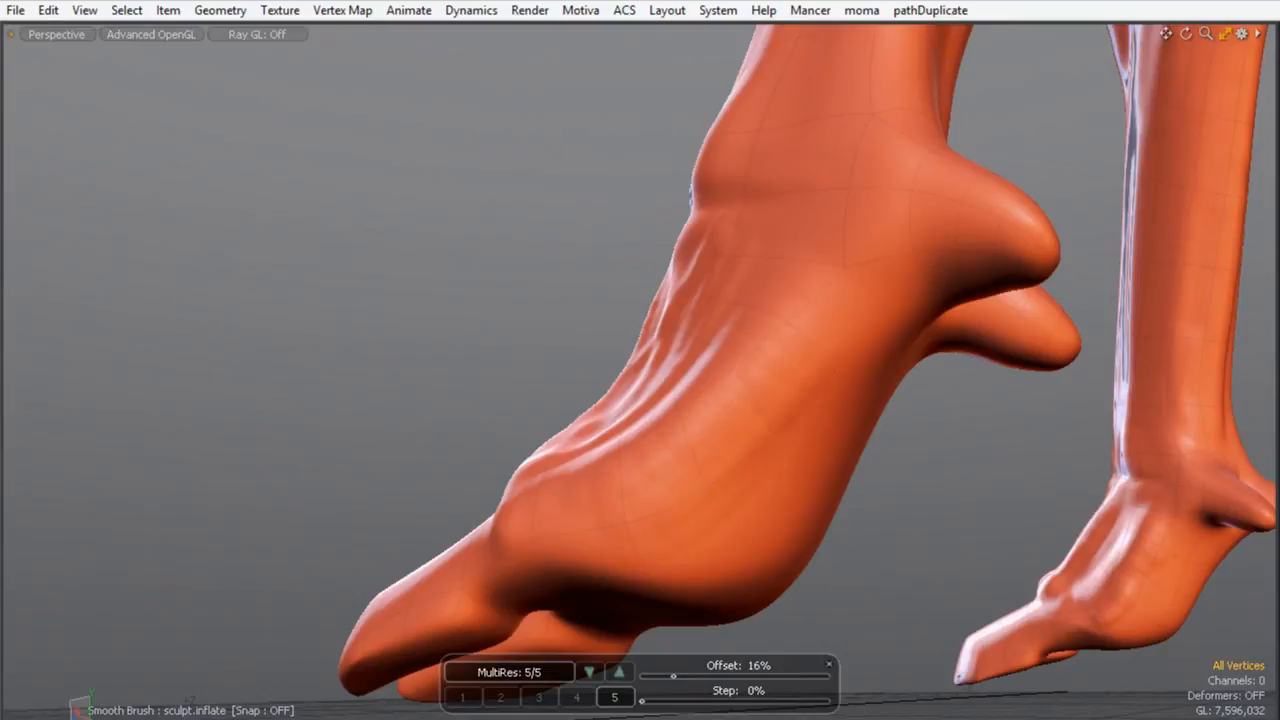
{"action": "mouse_move", "coordinate": [796, 449]}
{"action": "left_mouse_down", "text": "alt"}
{"action": "mouse_move", "coordinate": [334, 246]}
{"action": "mouse_move", "coordinate": [523, 423]}
{"action": "mouse_move", "coordinate": [666, 247]}
{"action": "left_mouse_up", "text": "alt"}
{"action": "mouse_move", "coordinate": [695, 495]}
{"action": "left_mouse_down"}
{"action": "mouse_move", "coordinate": [660, 325]}
{"action": "mouse_move", "coordinate": [692, 525]}
{"action": "left_mouse_up"}
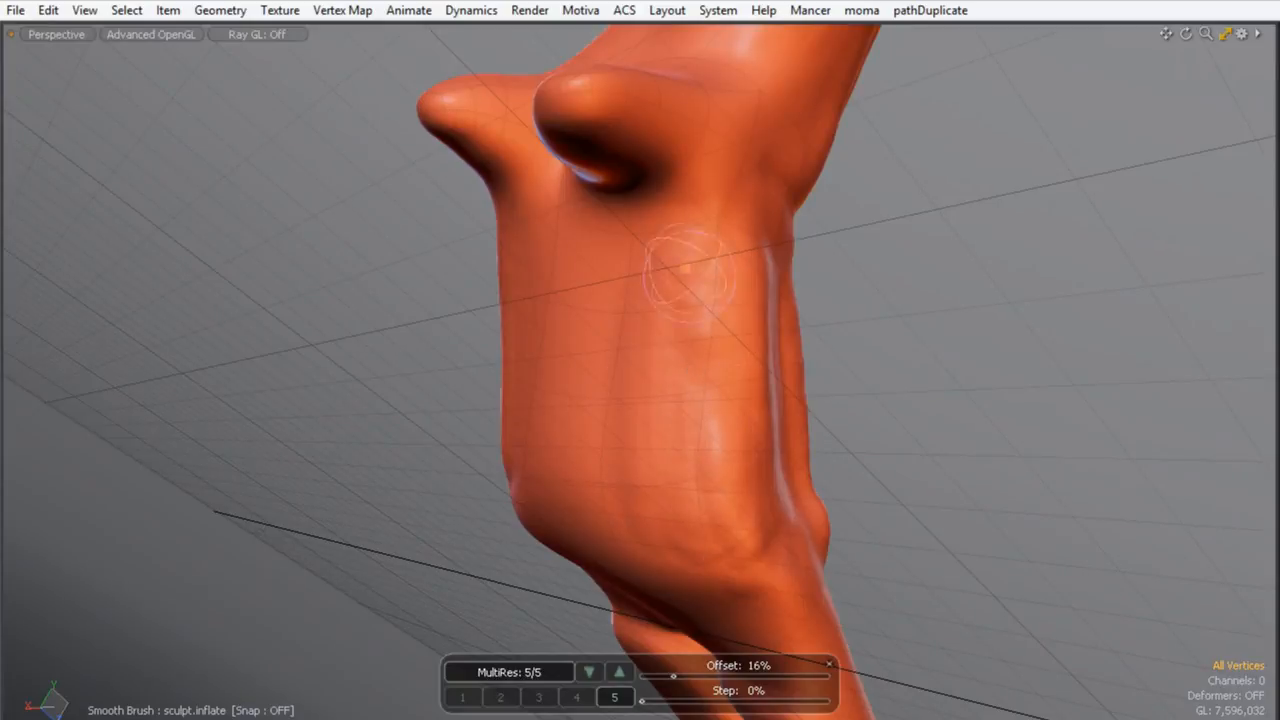
{"action": "mouse_move", "coordinate": [651, 271]}
{"action": "left_mouse_down", "text": "alt"}
{"action": "mouse_move", "coordinate": [868, 423]}
{"action": "mouse_move", "coordinate": [636, 239]}
{"action": "mouse_move", "coordinate": [526, 505]}
{"action": "mouse_move", "coordinate": [654, 486]}
{"action": "mouse_move", "coordinate": [708, 552]}
{"action": "left_mouse_up", "text": "alt"}
{"action": "mouse_move", "coordinate": [694, 487]}
{"action": "left_mouse_down"}
{"action": "mouse_move", "coordinate": [733, 416]}
{"action": "mouse_move", "coordinate": [703, 499]}
{"action": "mouse_move", "coordinate": [731, 391]}
{"action": "mouse_move", "coordinate": [657, 361]}
{"action": "mouse_move", "coordinate": [658, 531]}
{"action": "mouse_move", "coordinate": [729, 314]}
{"action": "mouse_move", "coordinate": [646, 271]}
{"action": "mouse_move", "coordinate": [563, 491]}
{"action": "mouse_move", "coordinate": [589, 425]}
{"action": "mouse_move", "coordinate": [629, 491]}
{"action": "mouse_move", "coordinate": [543, 508]}
{"action": "mouse_move", "coordinate": [617, 449]}
{"action": "mouse_move", "coordinate": [647, 538]}
{"action": "mouse_move", "coordinate": [491, 509]}
{"action": "mouse_move", "coordinate": [660, 417]}
{"action": "mouse_move", "coordinate": [686, 500]}
{"action": "left_mouse_up"}
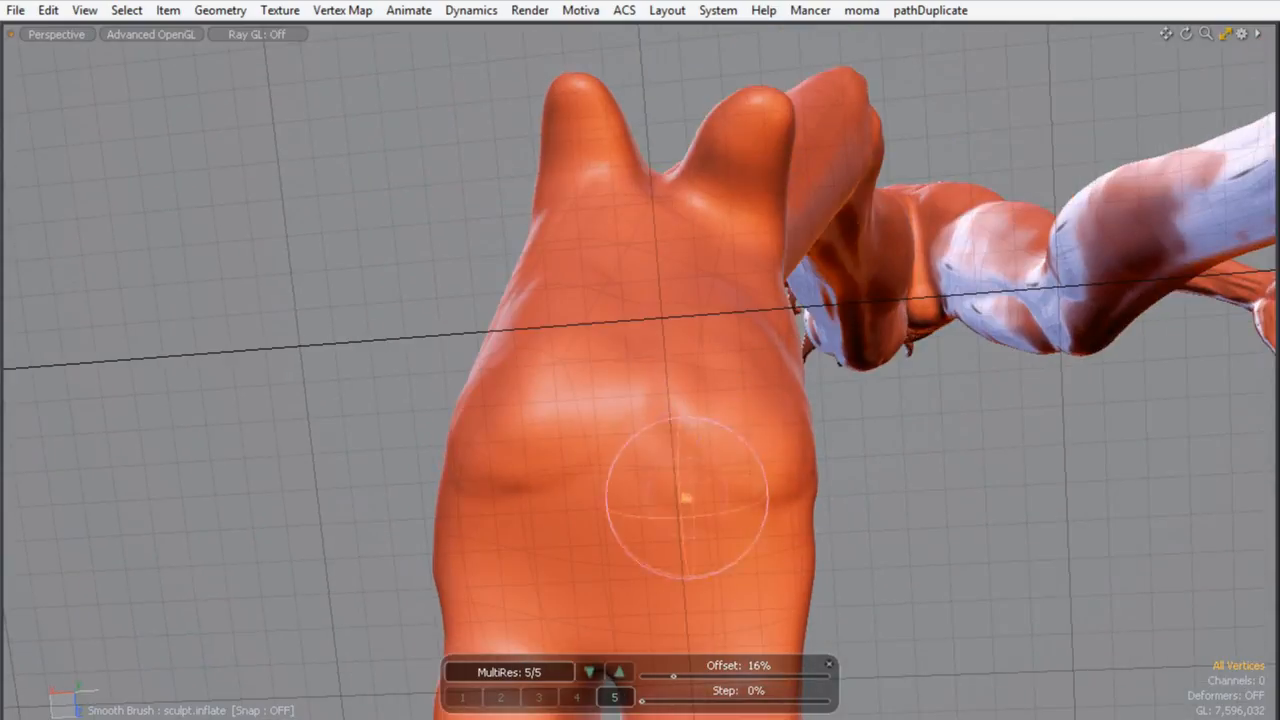
{"action": "mouse_move", "coordinate": [701, 382]}
{"action": "left_mouse_down"}
{"action": "mouse_move", "coordinate": [500, 489]}
{"action": "mouse_move", "coordinate": [611, 260]}
{"action": "left_mouse_up"}
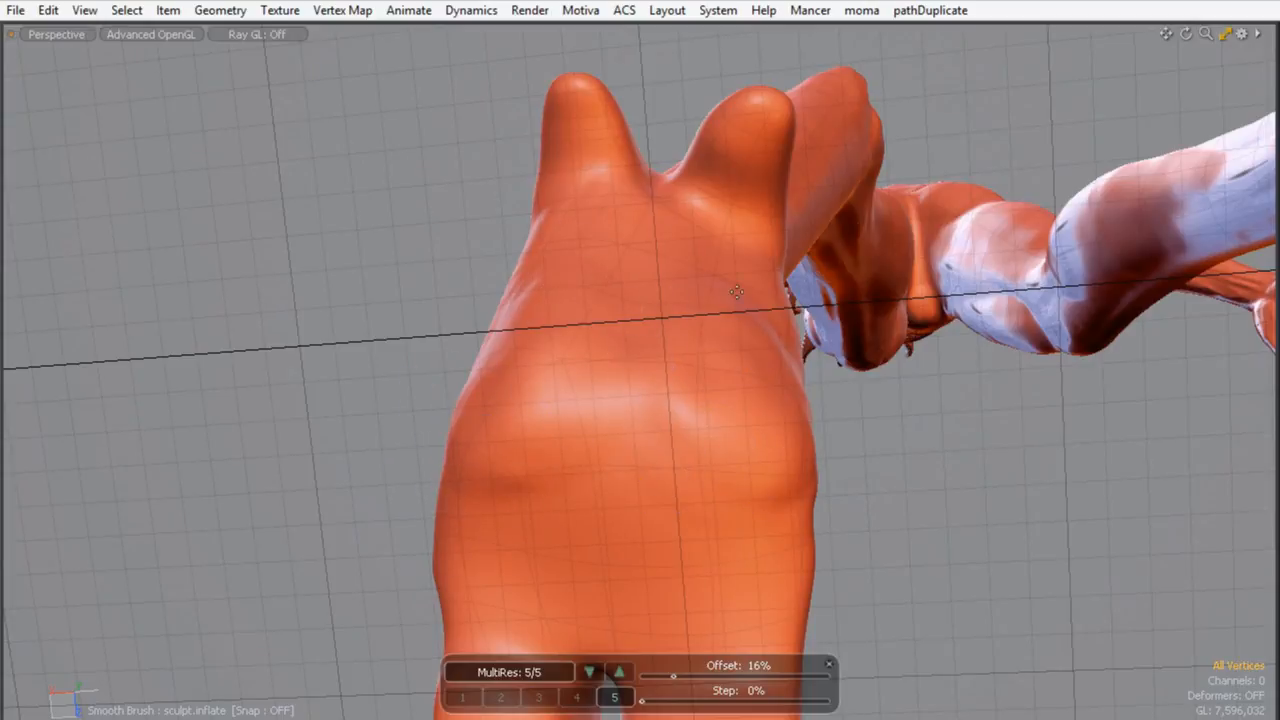
- Carve tendon grooves down the back of the foot from the dewclaws towards the pad and smooth them into the surface
{"action": "left_click_drag", "start_coordinate": [737, 291], "coordinate": [718, 372], "text": "alt"}
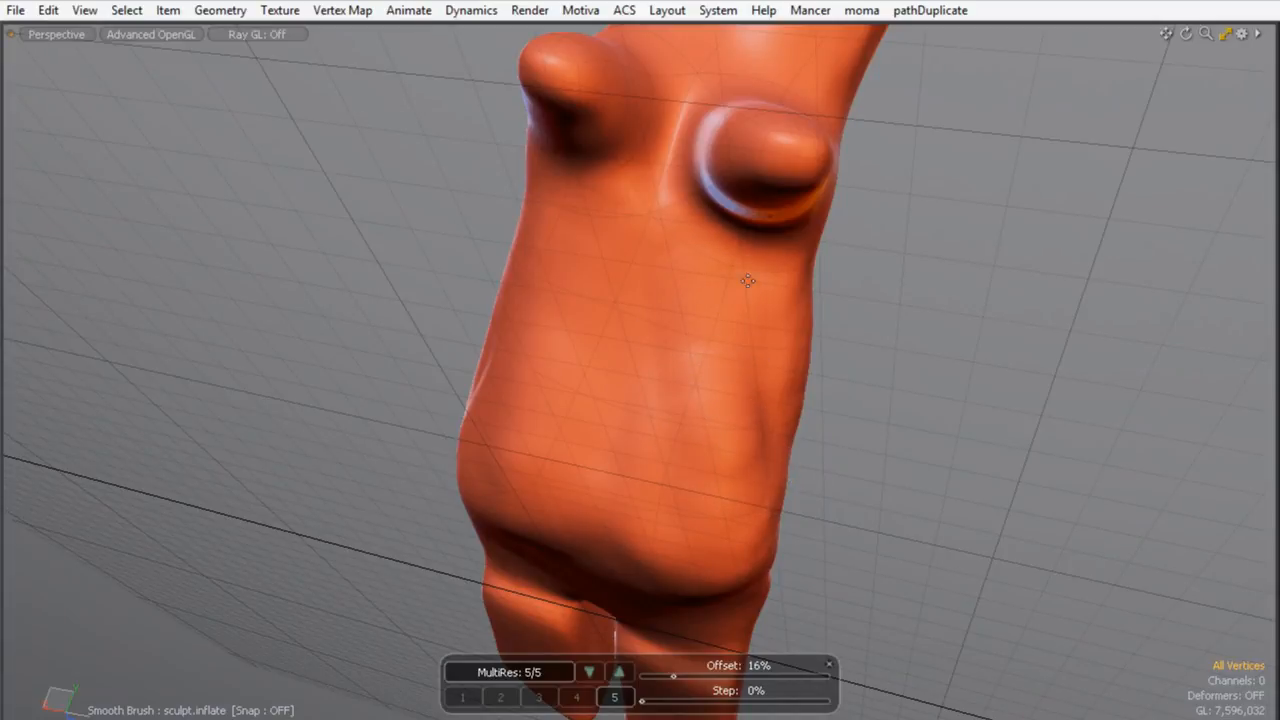
{"action": "left_click_drag", "start_coordinate": [748, 462], "coordinate": [723, 443], "text": "alt"}
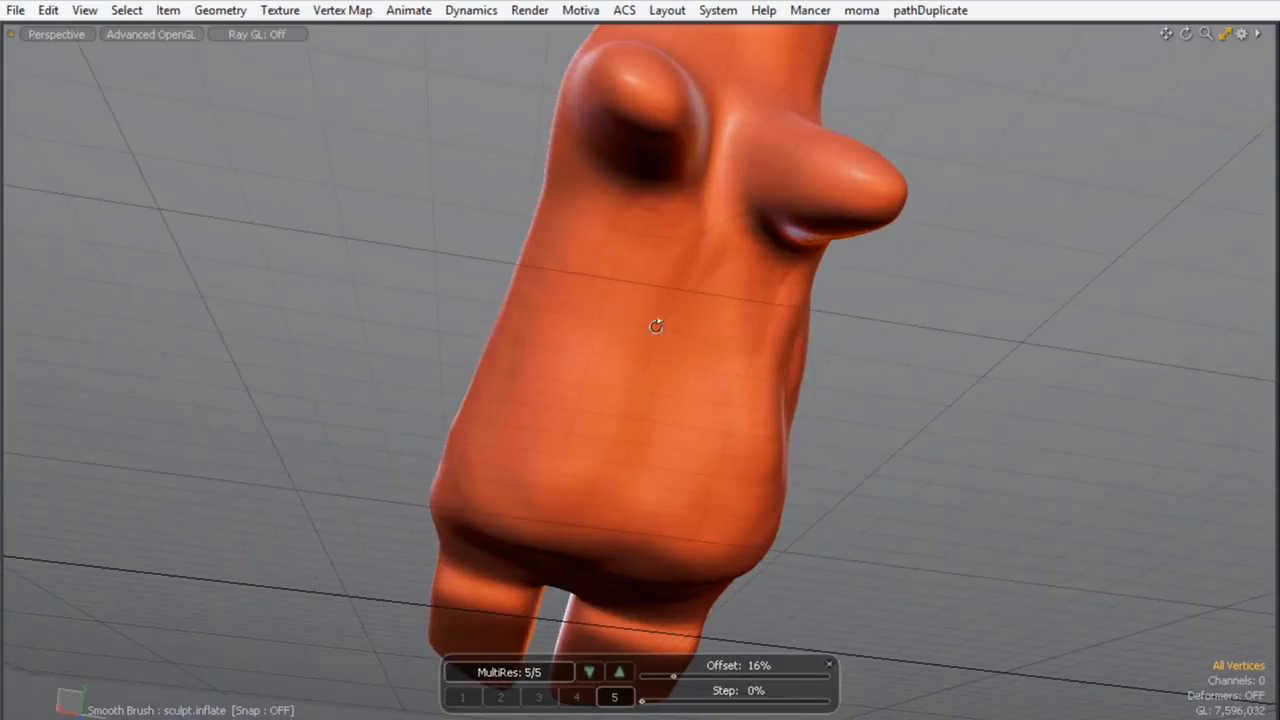
{"action": "left_click_drag", "start_coordinate": [598, 316], "coordinate": [613, 266], "text": "alt"}
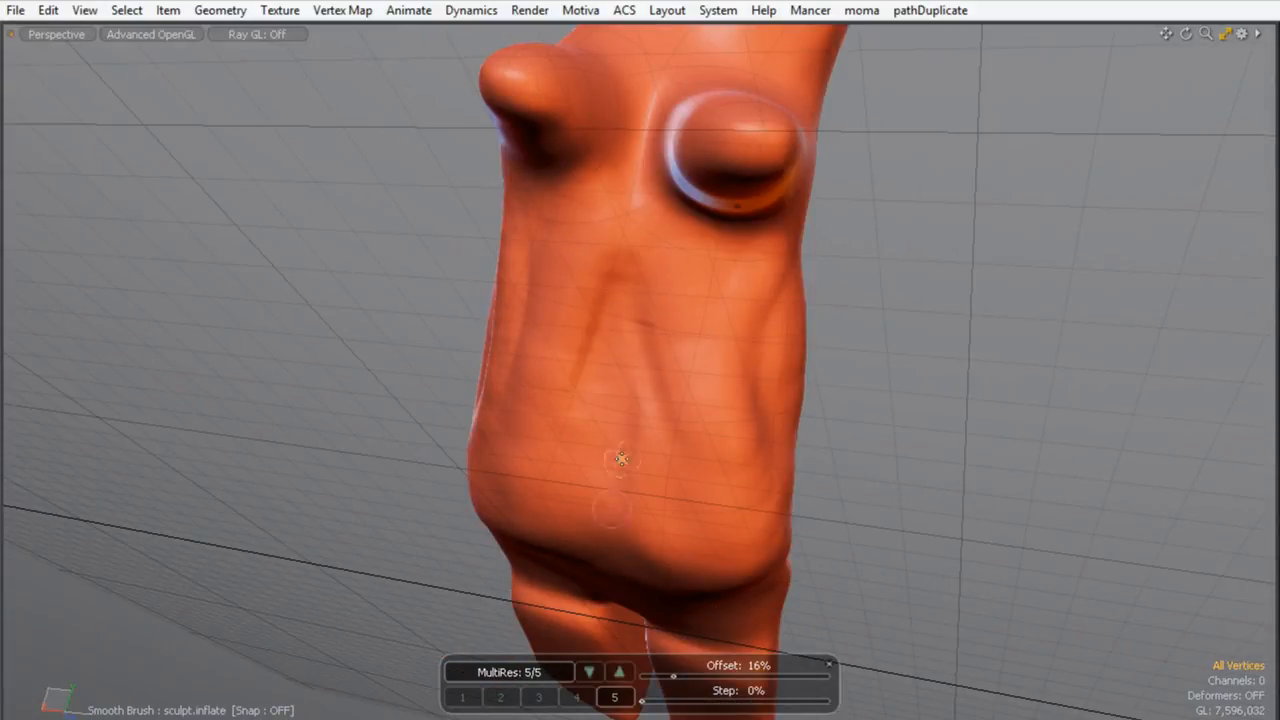
{"action": "mouse_move", "coordinate": [672, 323]}
{"action": "left_mouse_down", "text": "shift"}
{"action": "mouse_move", "coordinate": [695, 470]}
{"action": "mouse_move", "coordinate": [638, 284]}
{"action": "mouse_move", "coordinate": [503, 341]}
{"action": "mouse_move", "coordinate": [537, 404]}
{"action": "left_mouse_up", "text": "shift"}
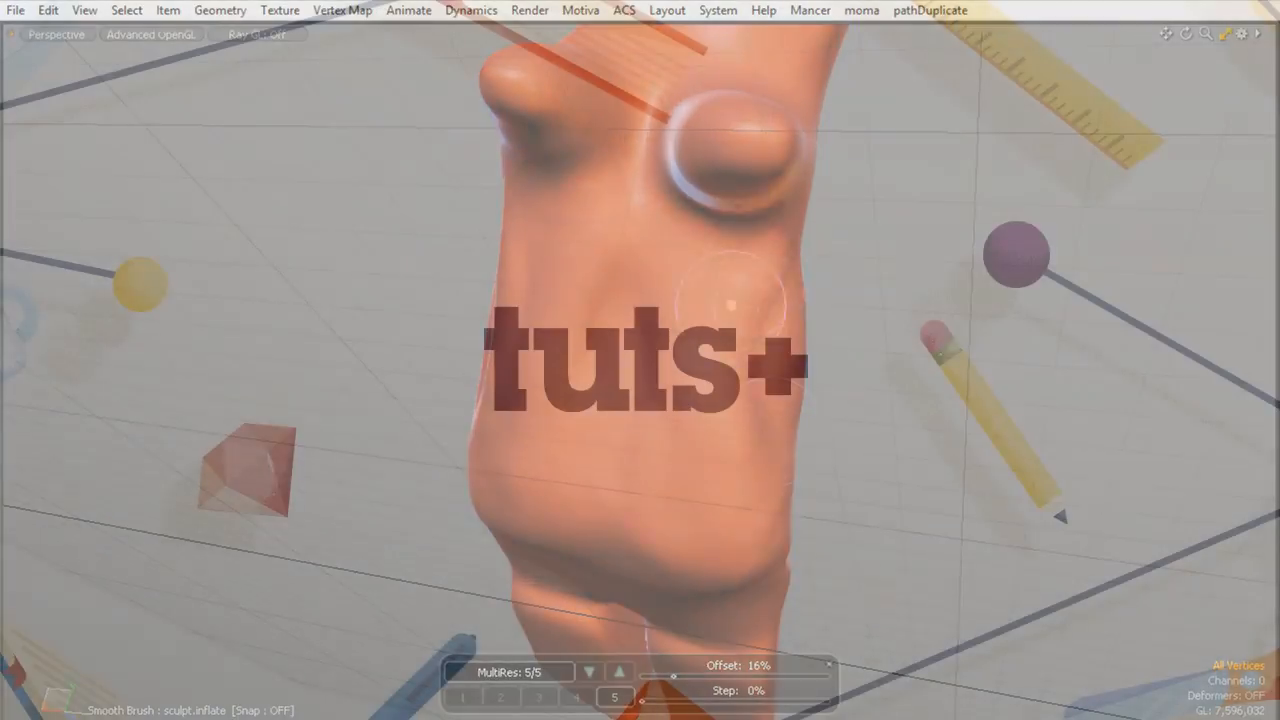